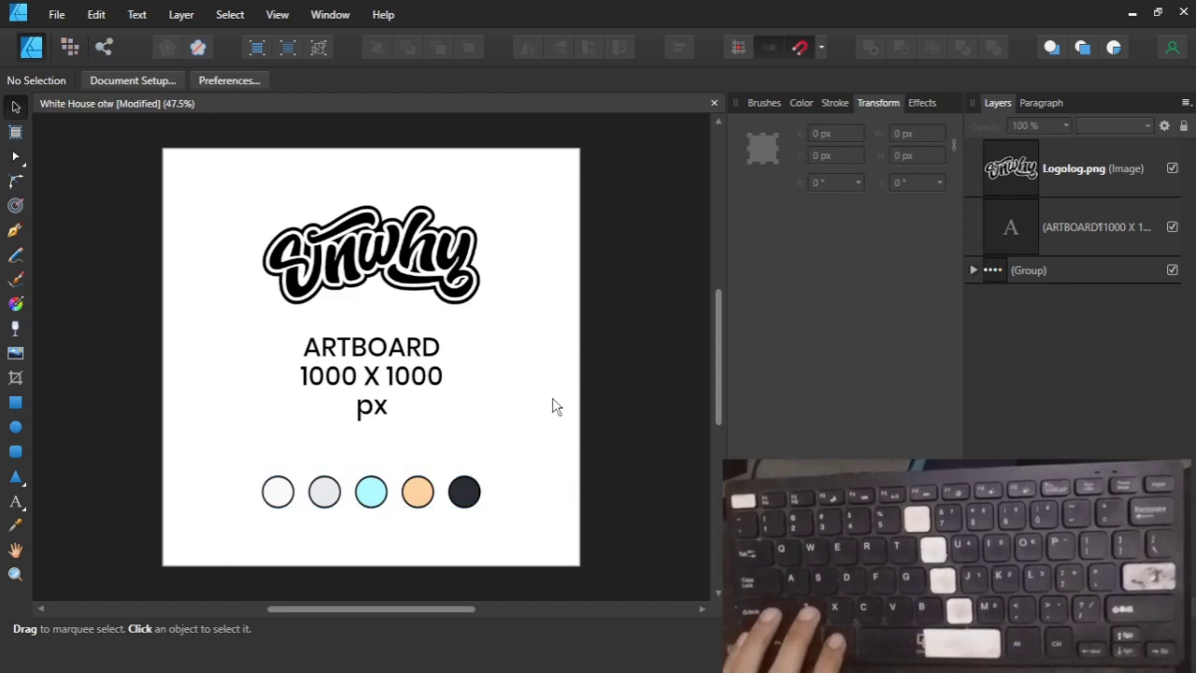
Delete the logo image and the artboard size text from the artboard.
{"action": "left_click", "coordinate": [443, 277]}
{"action": "key", "text": "Delete"}
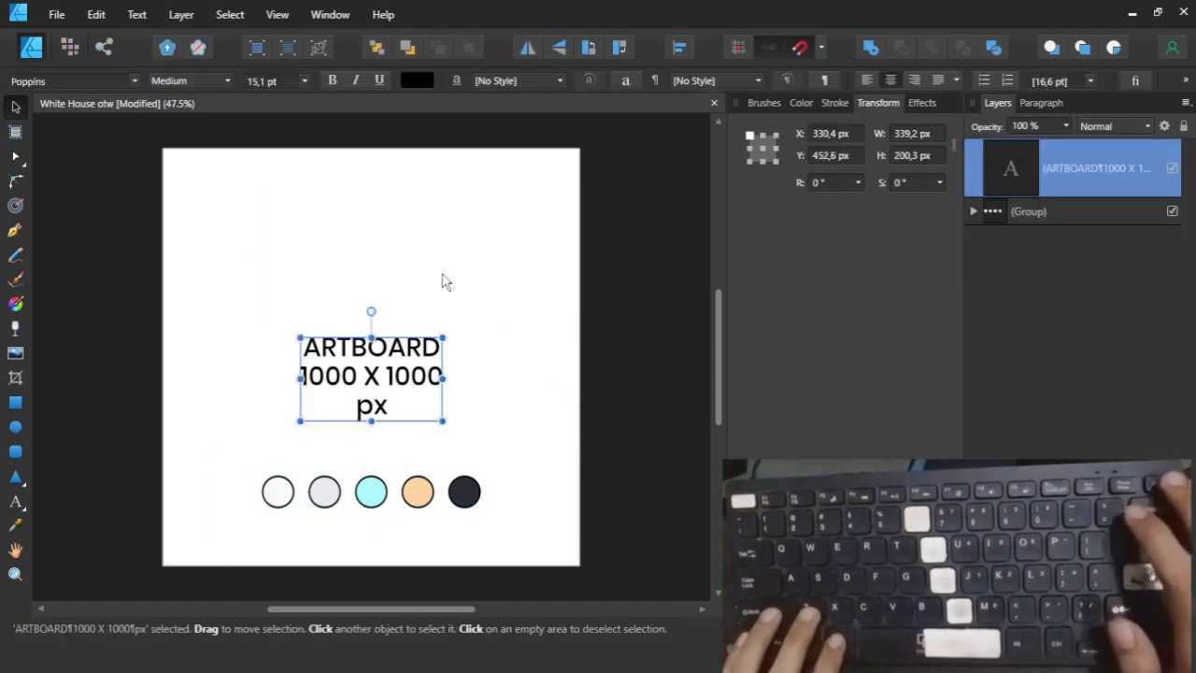
{"action": "key", "text": "Delete"}
Move the group of five palette circles straight up to the middle of the artboard.
{"action": "left_click", "coordinate": [506, 452]}
{"action": "left_click_drag", "start_coordinate": [556, 426], "coordinate": [342, 513]}
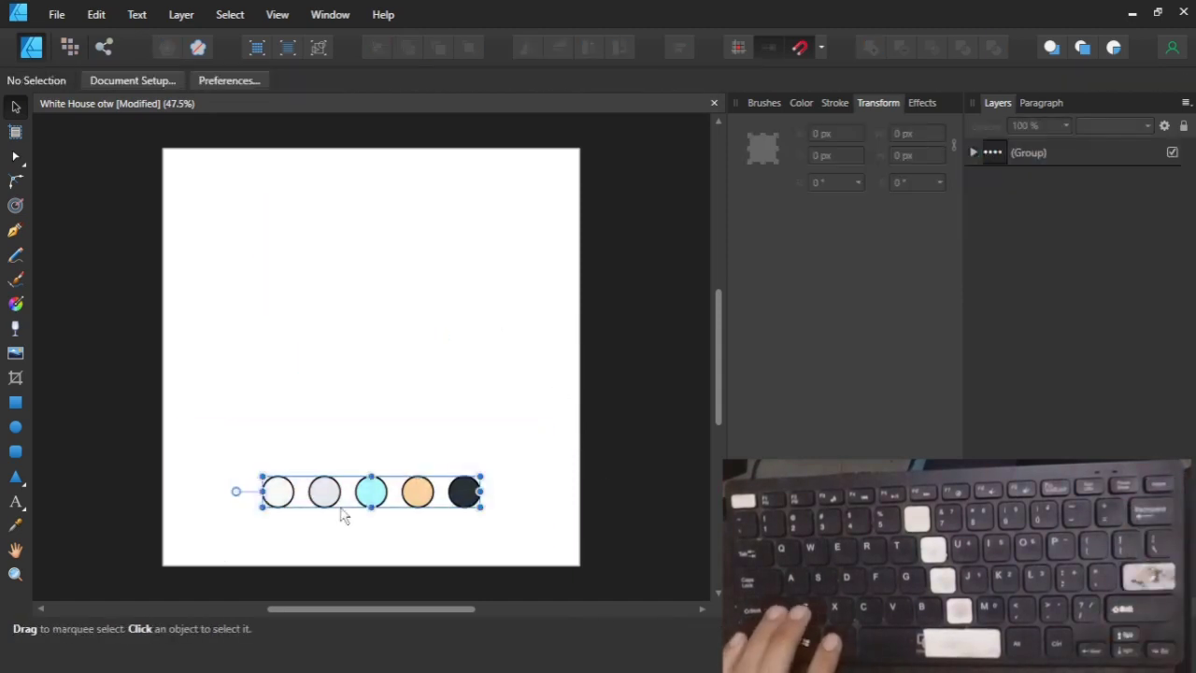
{"action": "left_click_drag", "start_coordinate": [425, 494], "coordinate": [429, 365]}
Ungroup the palette circles and remove the outline stroke from all five.
{"action": "left_click", "coordinate": [800, 103]}
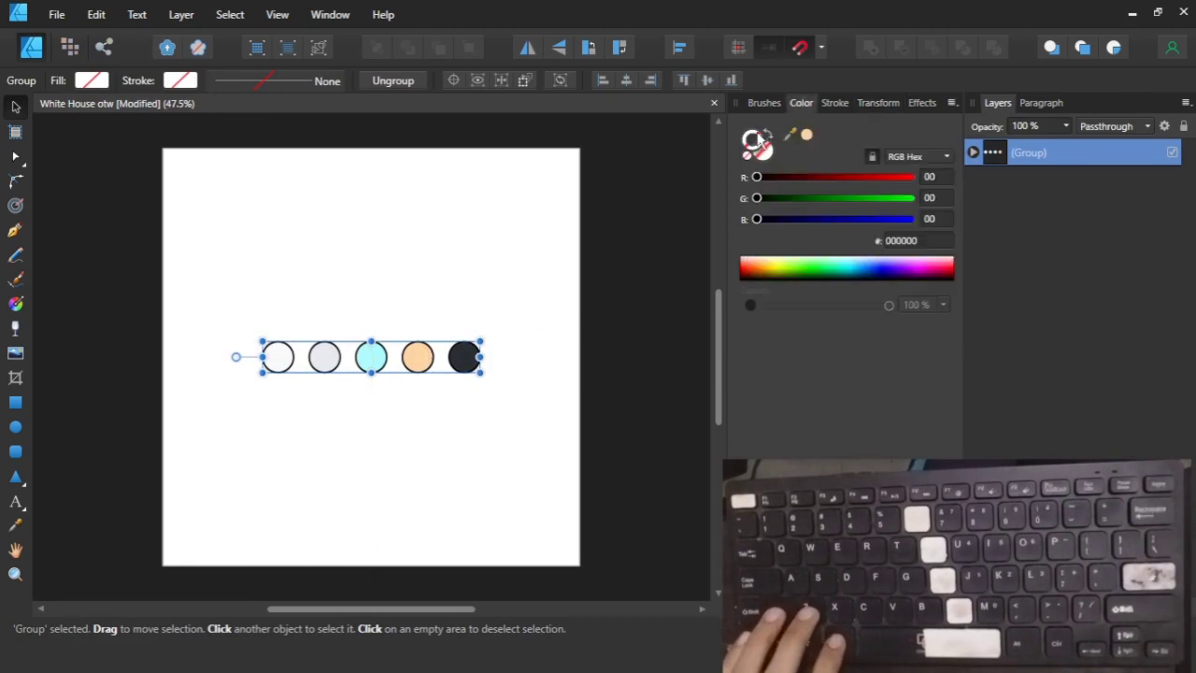
{"action": "right_click", "coordinate": [446, 371]}
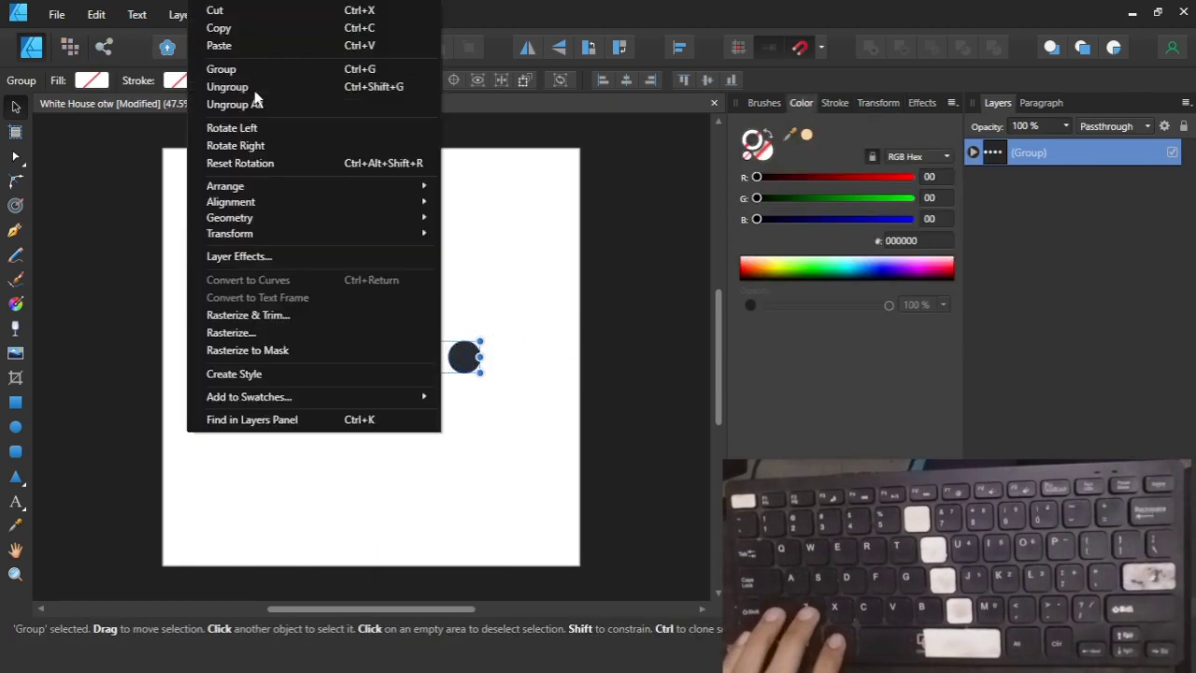
{"action": "left_click", "coordinate": [252, 88]}
{"action": "left_click_drag", "start_coordinate": [214, 293], "coordinate": [482, 401]}
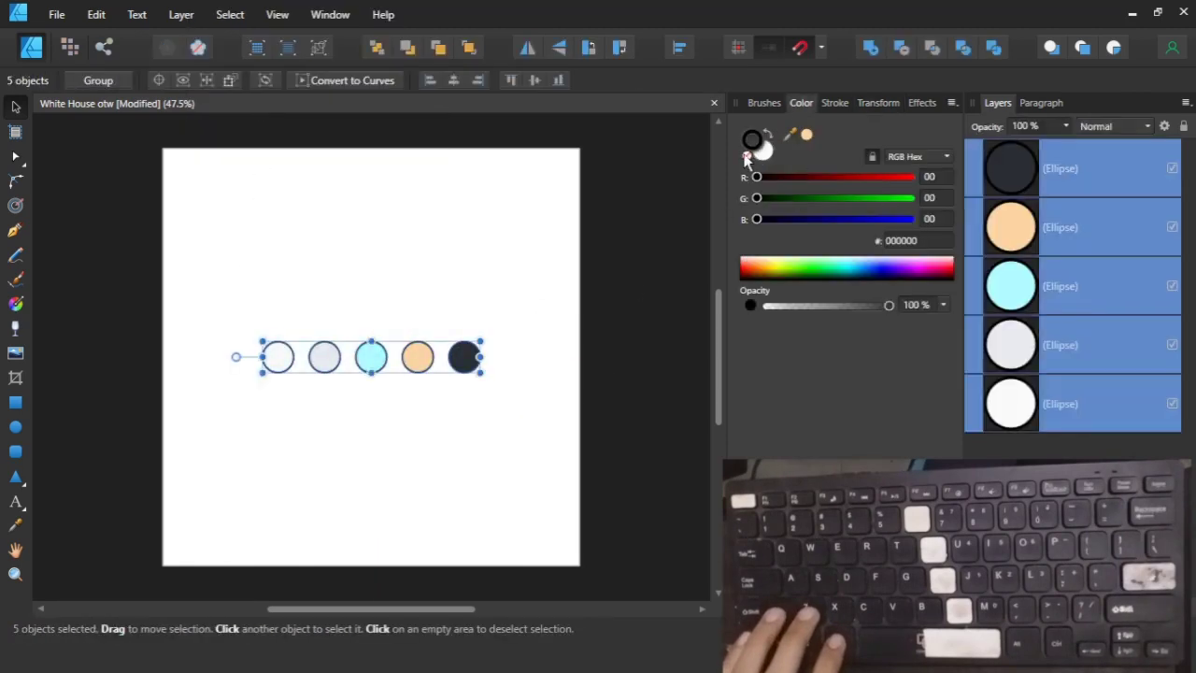
{"action": "left_click", "coordinate": [551, 278]}
Check the hex fill colour of each of the five palette circles in turn.
{"action": "left_click", "coordinate": [285, 360]}
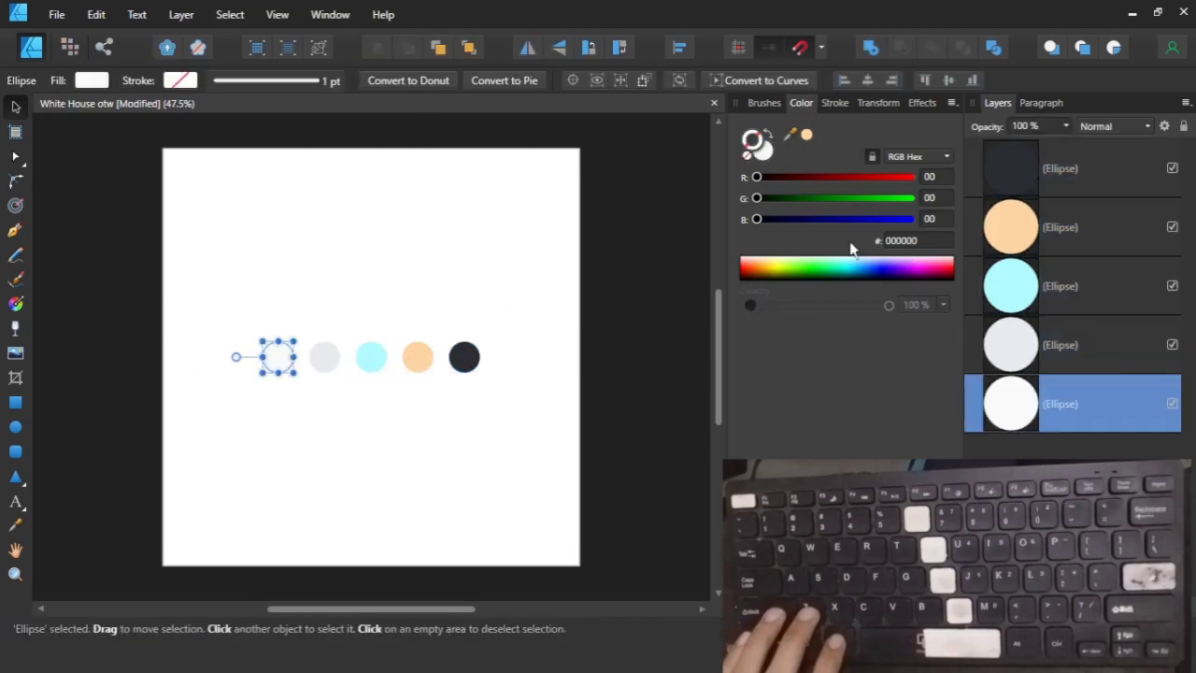
{"action": "left_click", "coordinate": [764, 152]}
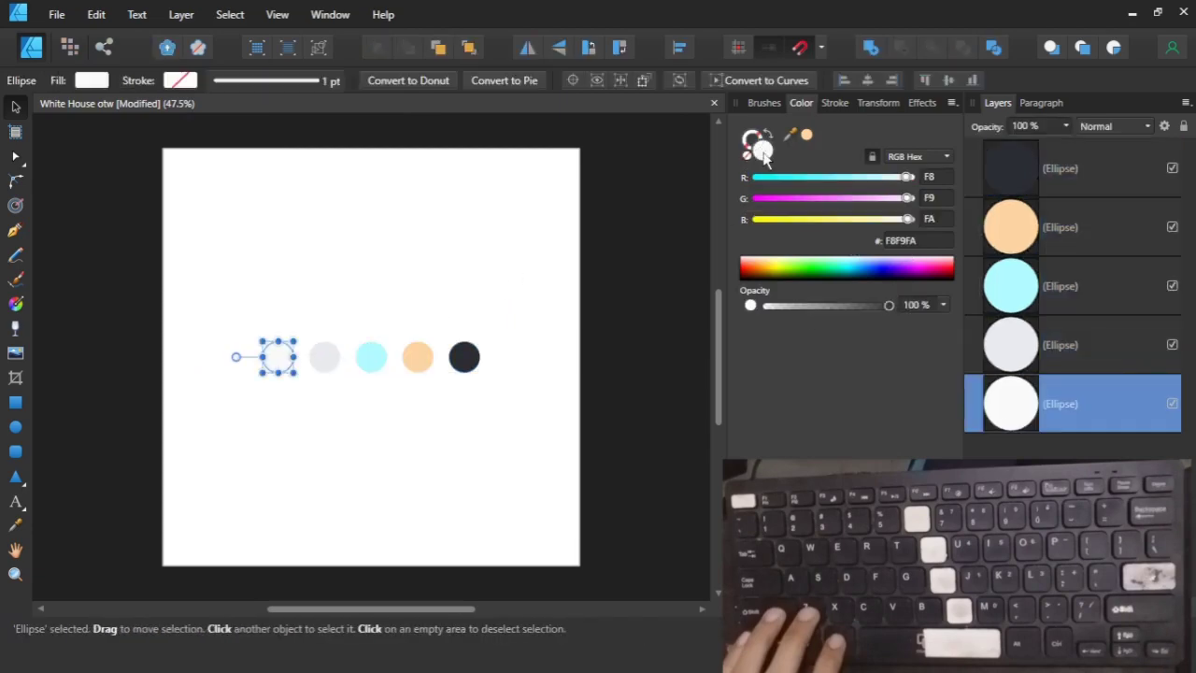
{"action": "left_click", "coordinate": [561, 267]}
{"action": "left_click", "coordinate": [323, 356]}
{"action": "left_click", "coordinate": [917, 243]}
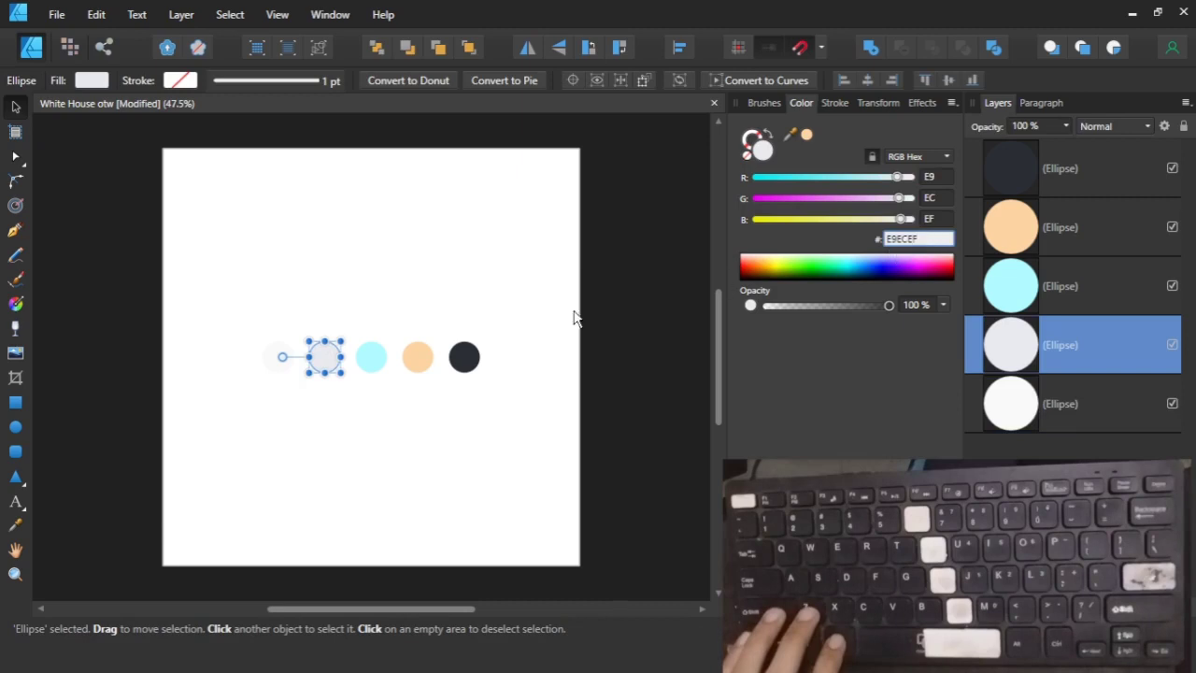
{"action": "left_click", "coordinate": [372, 371]}
{"action": "left_click", "coordinate": [418, 367]}
{"action": "left_click", "coordinate": [465, 357]}
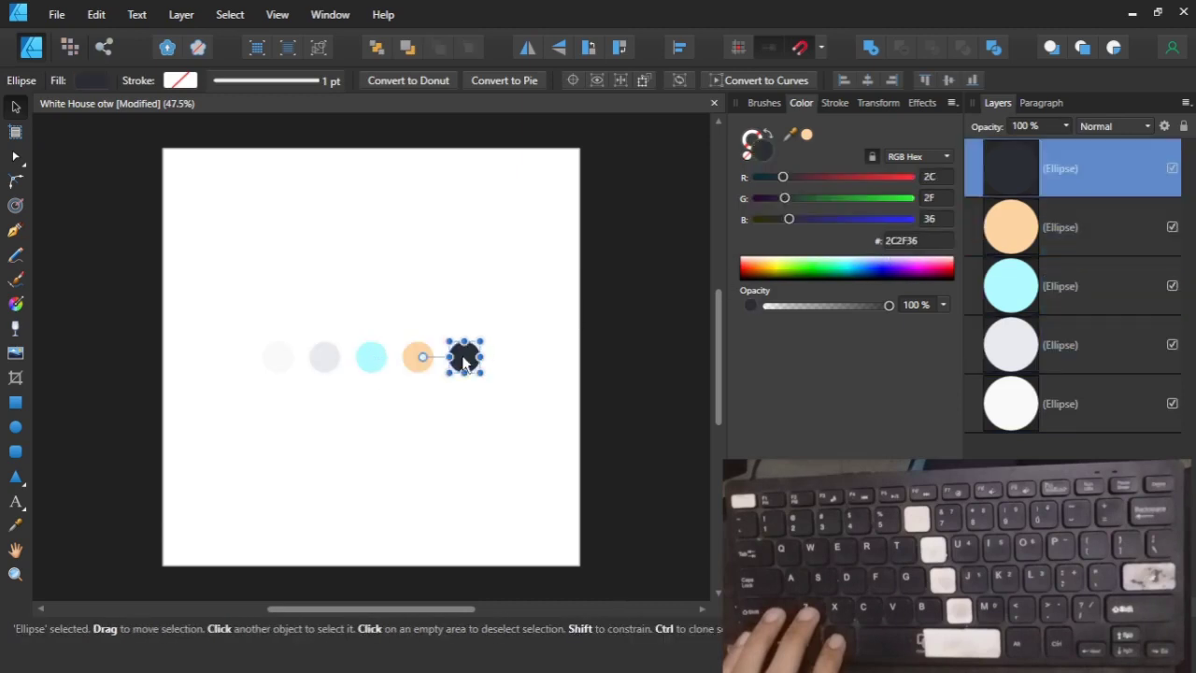
Rotate the row of circles into a vertical column, white on top, and place it just outside the artboard's right edge.
{"action": "left_click", "coordinate": [536, 331]}
{"action": "left_click_drag", "start_coordinate": [541, 292], "coordinate": [249, 414]}
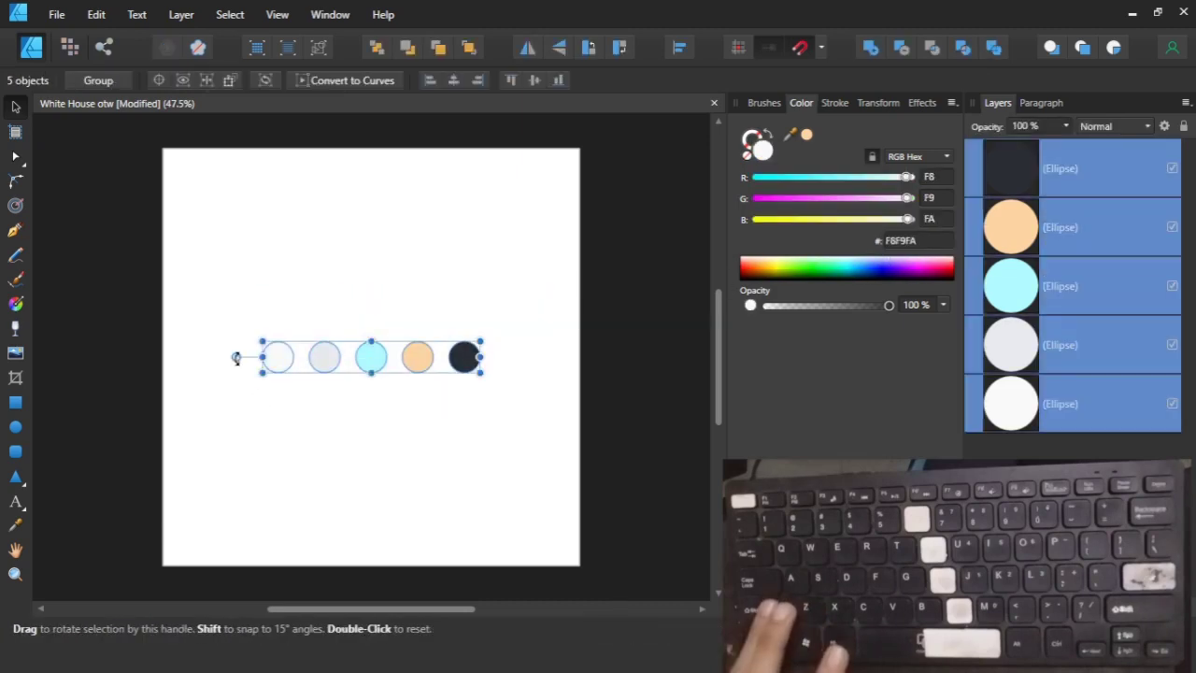
{"action": "left_click_drag", "start_coordinate": [237, 358], "coordinate": [603, 268]}
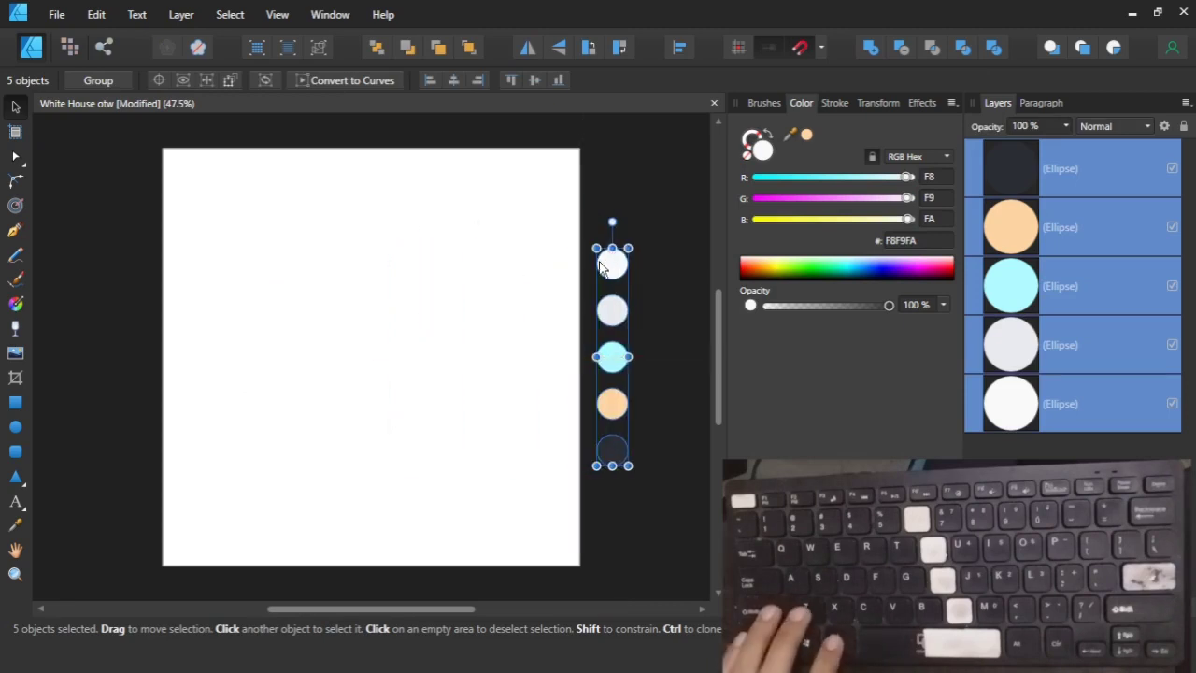
{"action": "left_click", "coordinate": [496, 286]}
Draw a horizontal line about 438 px long with the Pen tool in the artboard's lower part, with a solid 2 pt stroke.
{"action": "left_click", "coordinate": [16, 233]}
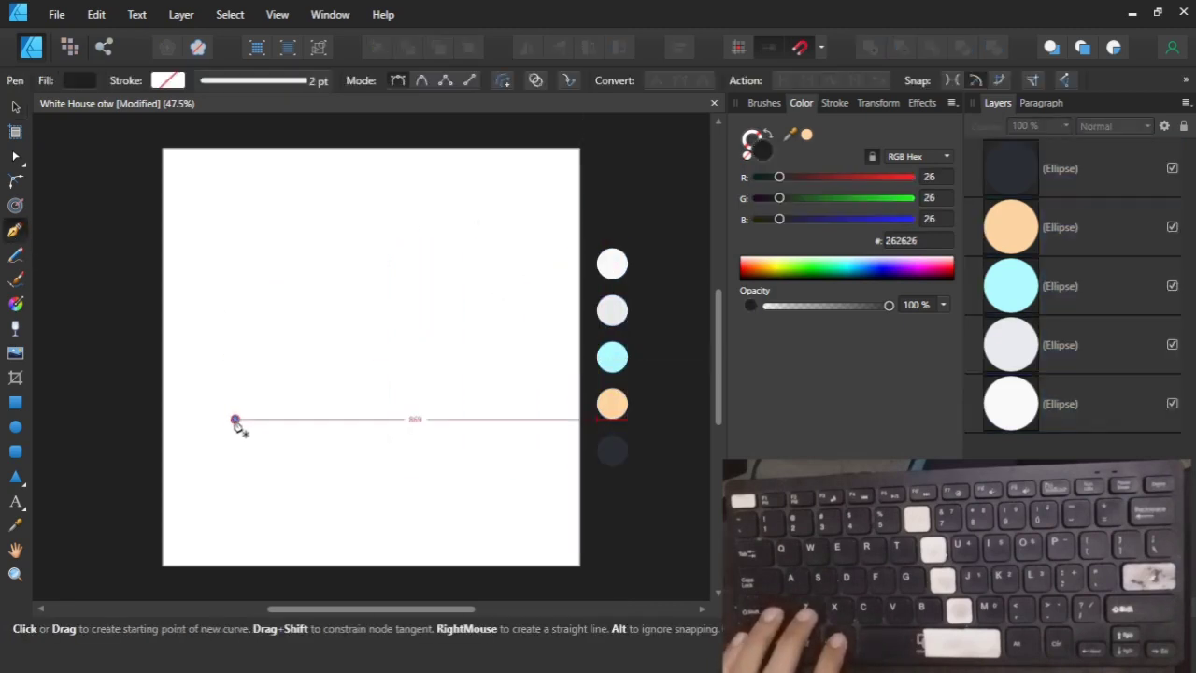
{"action": "left_click", "coordinate": [234, 419]}
{"action": "left_click", "coordinate": [417, 420]}
{"action": "key", "text": "v"}
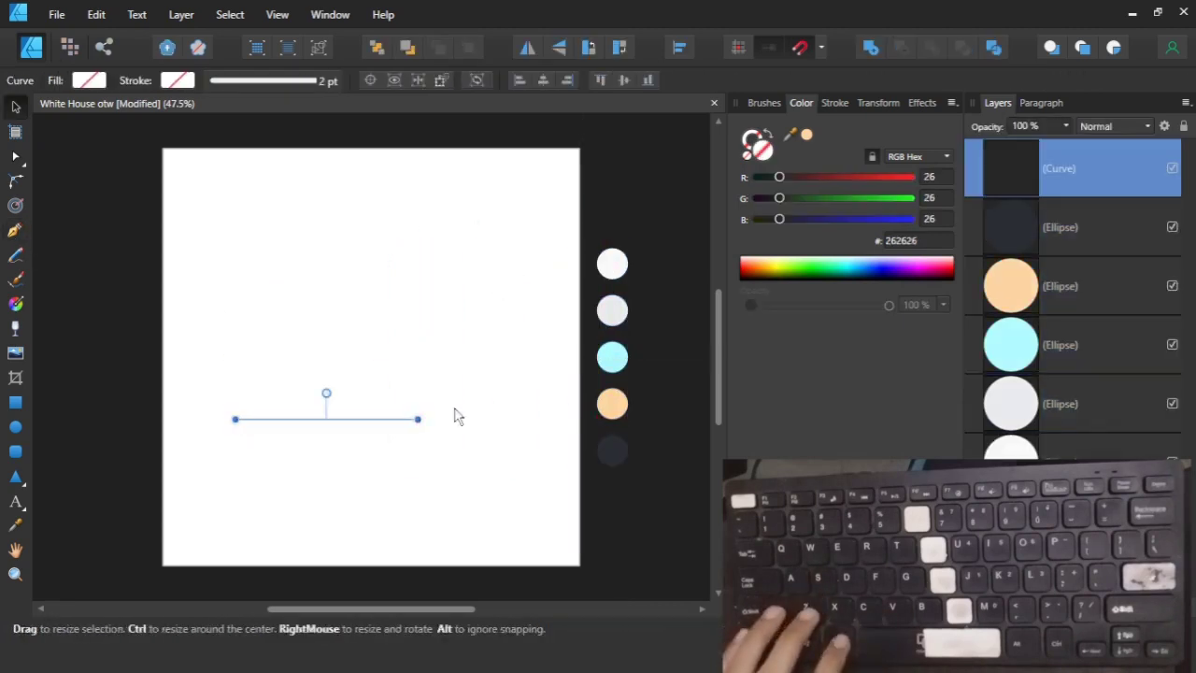
{"action": "left_click", "coordinate": [834, 102]}
{"action": "left_click", "coordinate": [925, 156]}
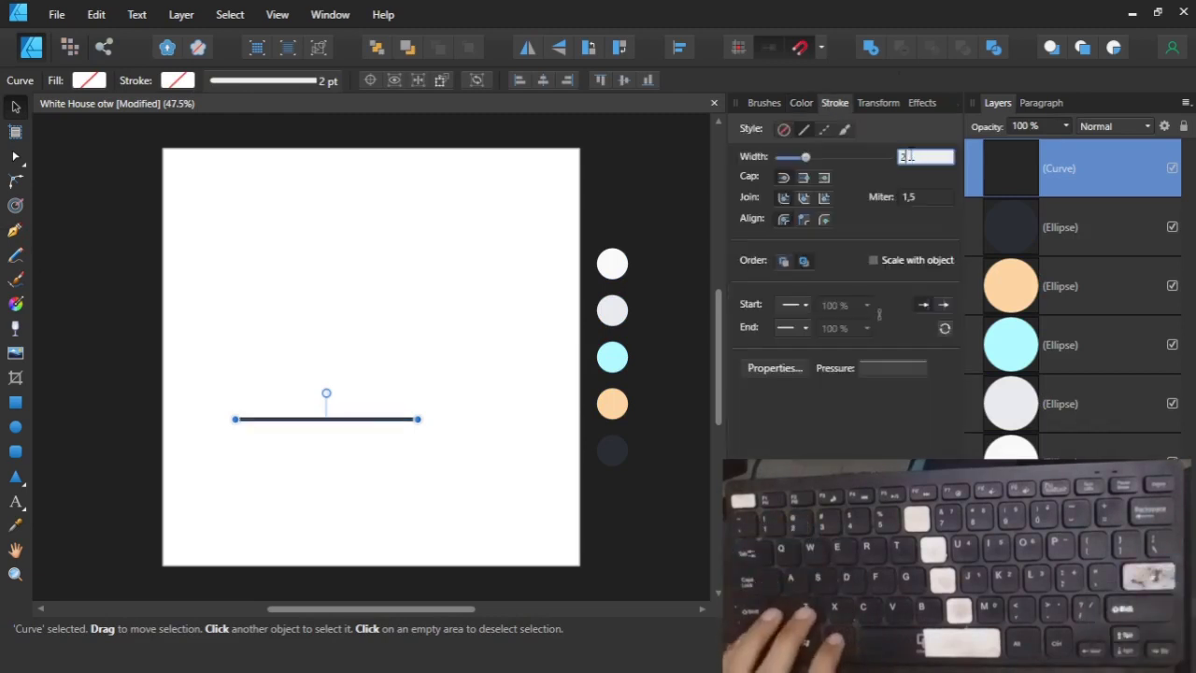
Set the line's width to 600 px and move it straight down to about Y 761 px.
{"action": "left_click", "coordinate": [878, 103]}
{"action": "left_click", "coordinate": [909, 133]}
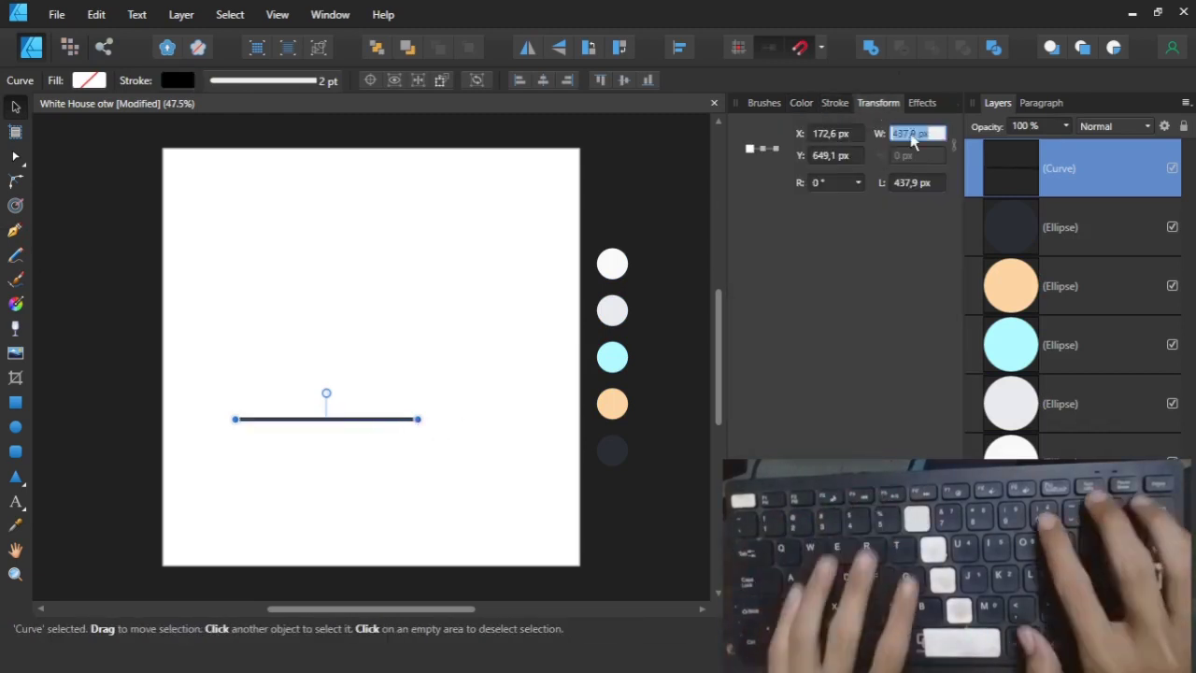
{"action": "type", "text": "600"}
{"action": "key", "text": "Return"}
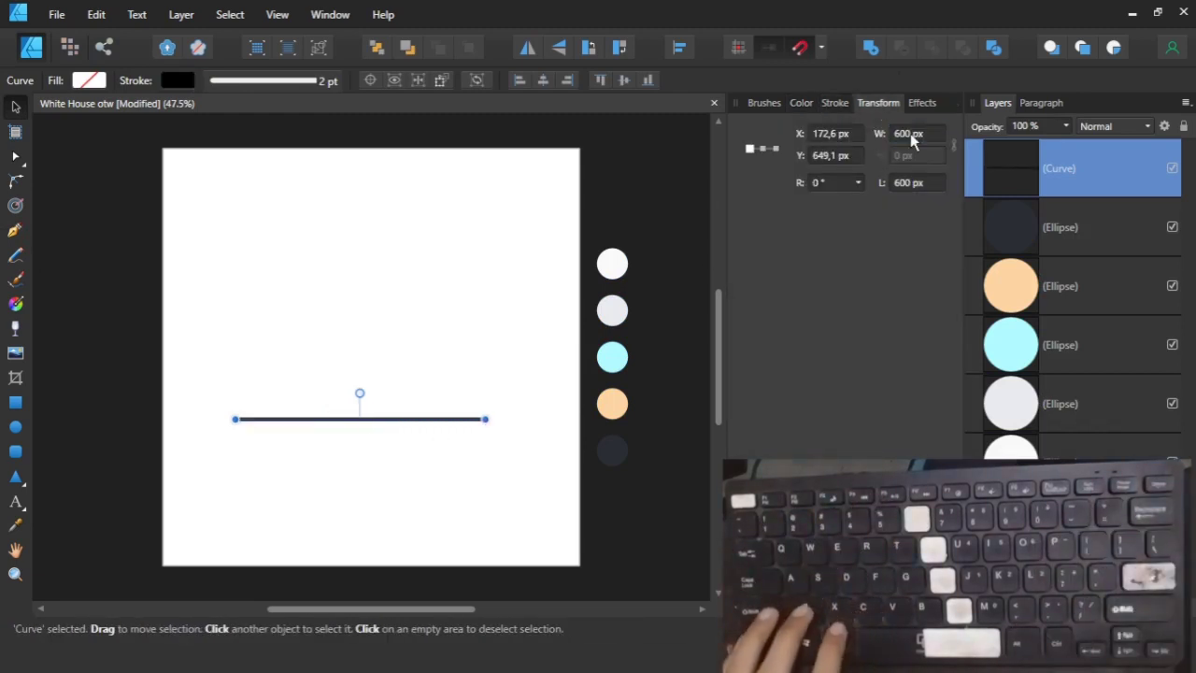
{"action": "left_click", "coordinate": [165, 213]}
{"action": "left_click_drag", "start_coordinate": [202, 361], "coordinate": [529, 462]}
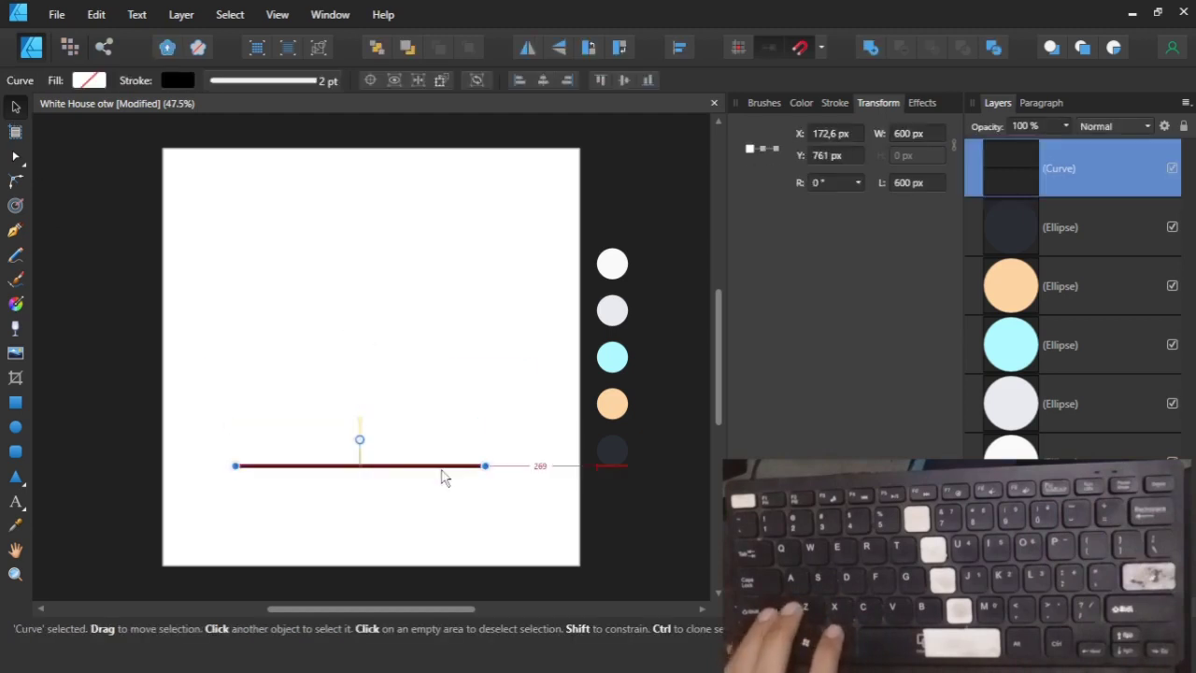
{"action": "left_click", "coordinate": [443, 433]}
Draw a square about 88 px wide above the line and remove its fill, keeping the black stroke.
{"action": "scroll", "coordinate": [443, 431], "scroll_direction": "up", "scroll_amount": 5}
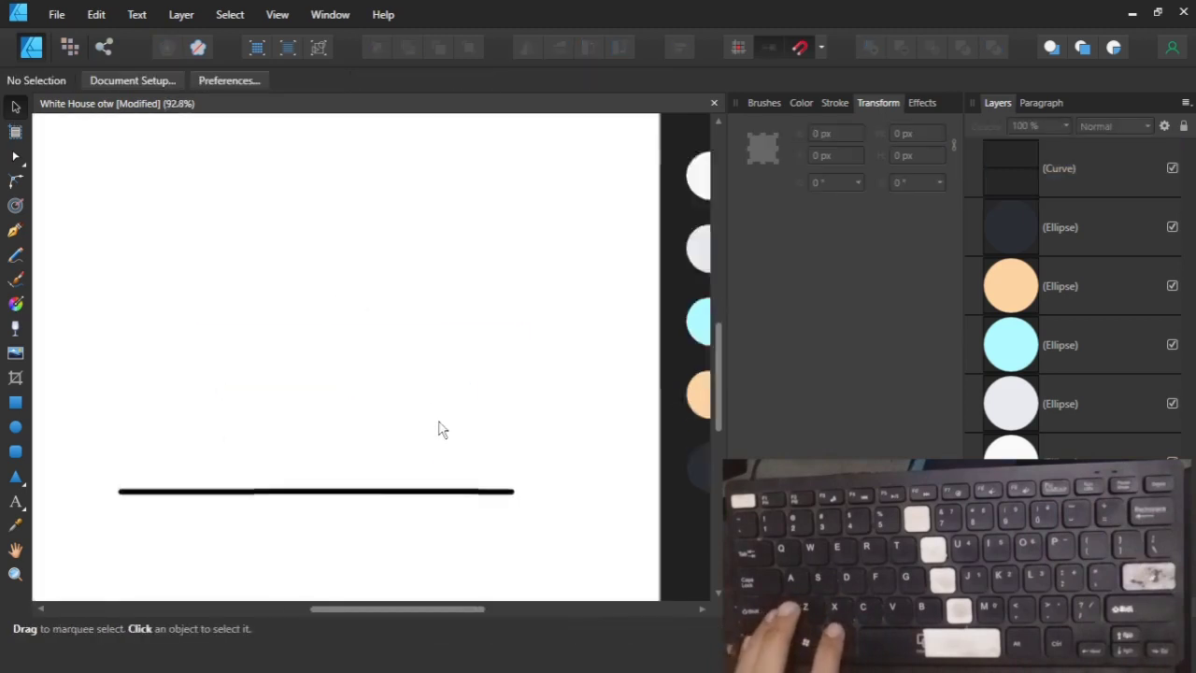
{"action": "left_click", "coordinate": [15, 404]}
{"action": "mouse_move", "coordinate": [259, 266]}
{"action": "left_mouse_down"}
{"action": "mouse_move", "coordinate": [323, 352]}
{"action": "mouse_move", "coordinate": [414, 414]}
{"action": "mouse_move", "coordinate": [446, 452]}
{"action": "left_mouse_up"}
{"action": "left_click", "coordinate": [841, 106]}
{"action": "left_click", "coordinate": [800, 104]}
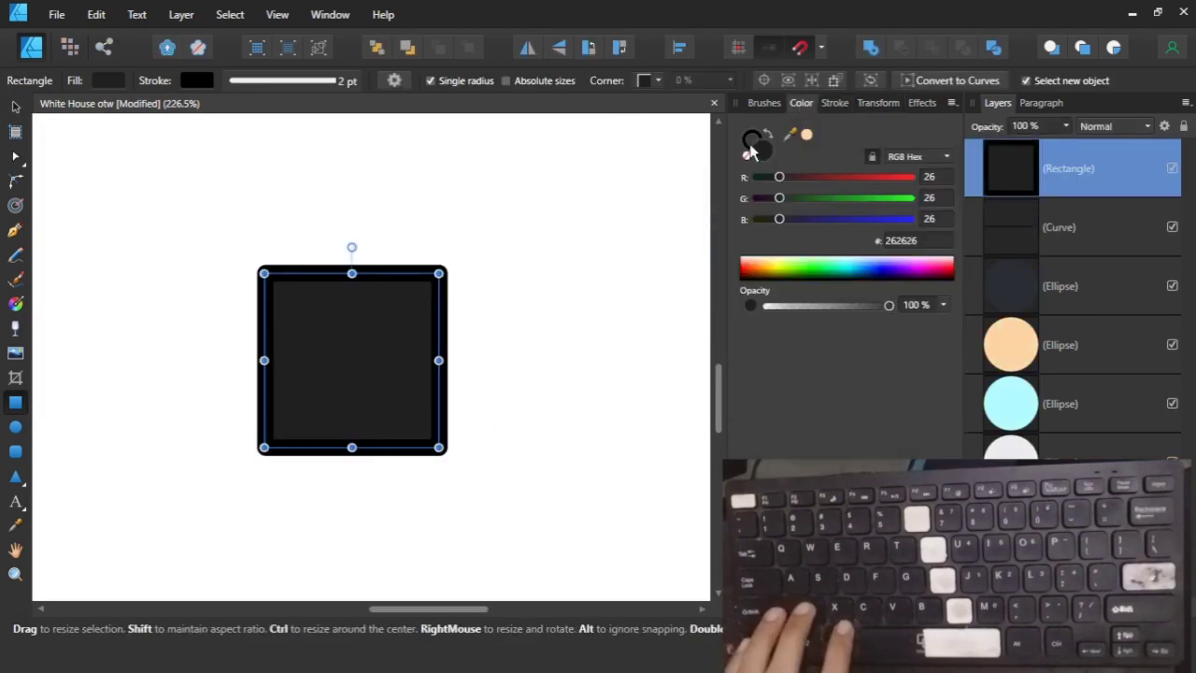
{"action": "left_click", "coordinate": [748, 155]}
{"action": "key", "text": "Escape"}
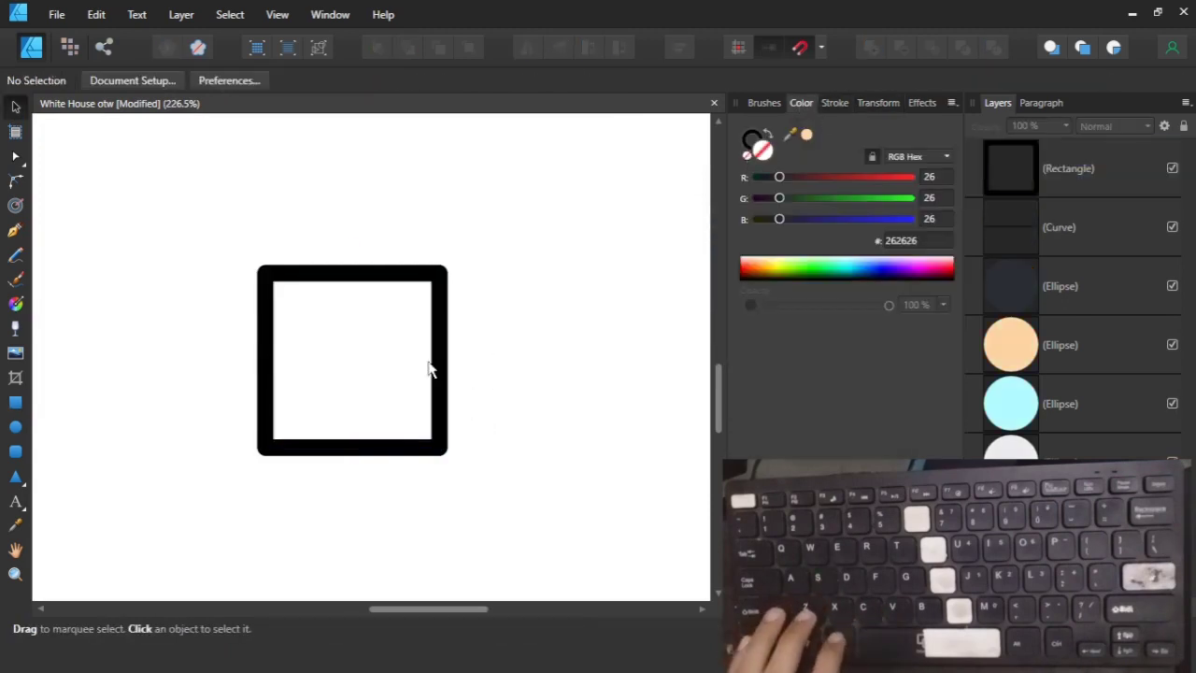
Resize the square to 30 × 30 px with linked proportions.
{"action": "left_click", "coordinate": [435, 367]}
{"action": "left_click", "coordinate": [879, 103]}
{"action": "left_click", "coordinate": [835, 103]}
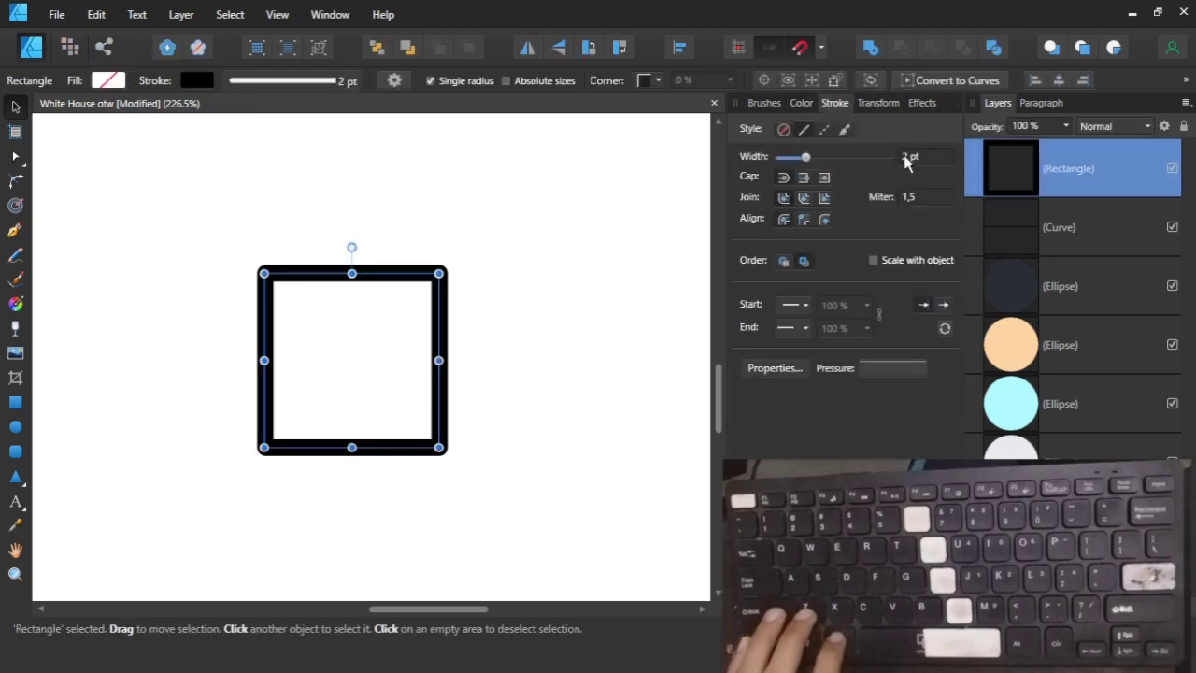
{"action": "left_click", "coordinate": [878, 102]}
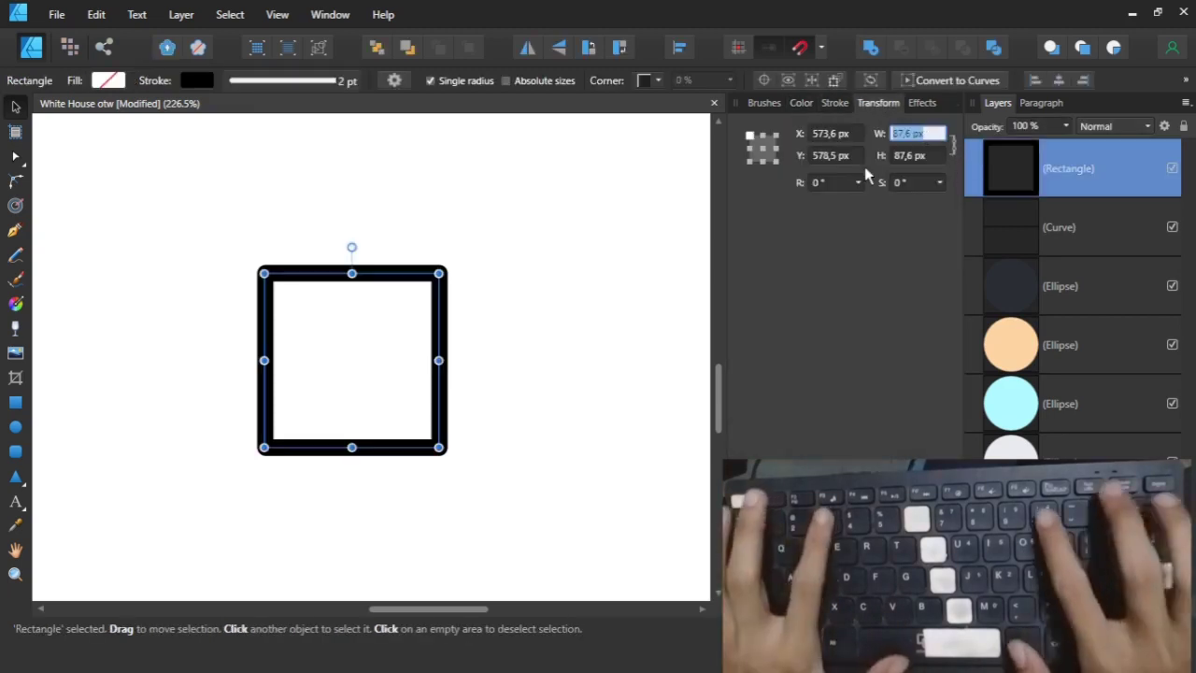
{"action": "type", "text": "30"}
{"action": "key", "text": "Return"}
{"action": "key", "text": "v"}
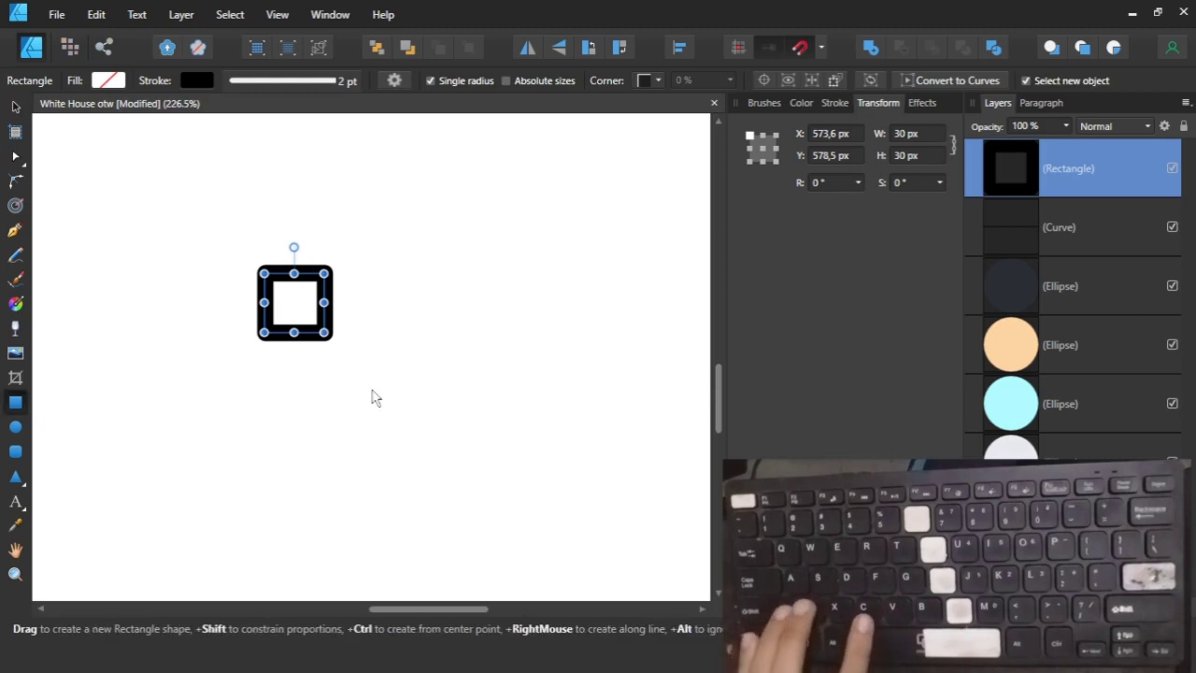
{"action": "left_click", "coordinate": [372, 389]}
Snap the square onto the left end of the line, resting on it, and check the alignment in outline view.
{"action": "scroll", "coordinate": [323, 386], "scroll_direction": "down", "scroll_amount": 6}
{"action": "scroll", "coordinate": [72, 430], "scroll_direction": "up", "scroll_amount": 3}
{"action": "left_click_drag", "start_coordinate": [561, 323], "coordinate": [412, 365]}
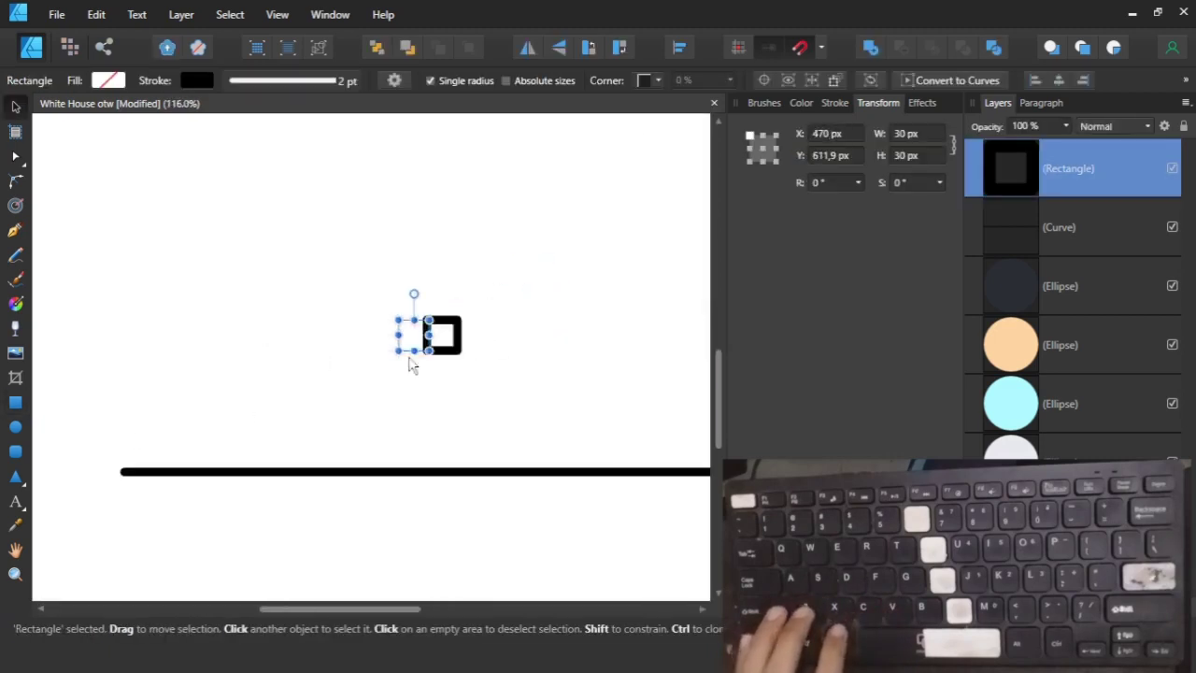
{"action": "scroll", "coordinate": [128, 475], "scroll_direction": "up", "scroll_amount": 7}
{"action": "left_click_drag", "start_coordinate": [304, 345], "coordinate": [241, 499]}
{"action": "left_click", "coordinate": [321, 47]}
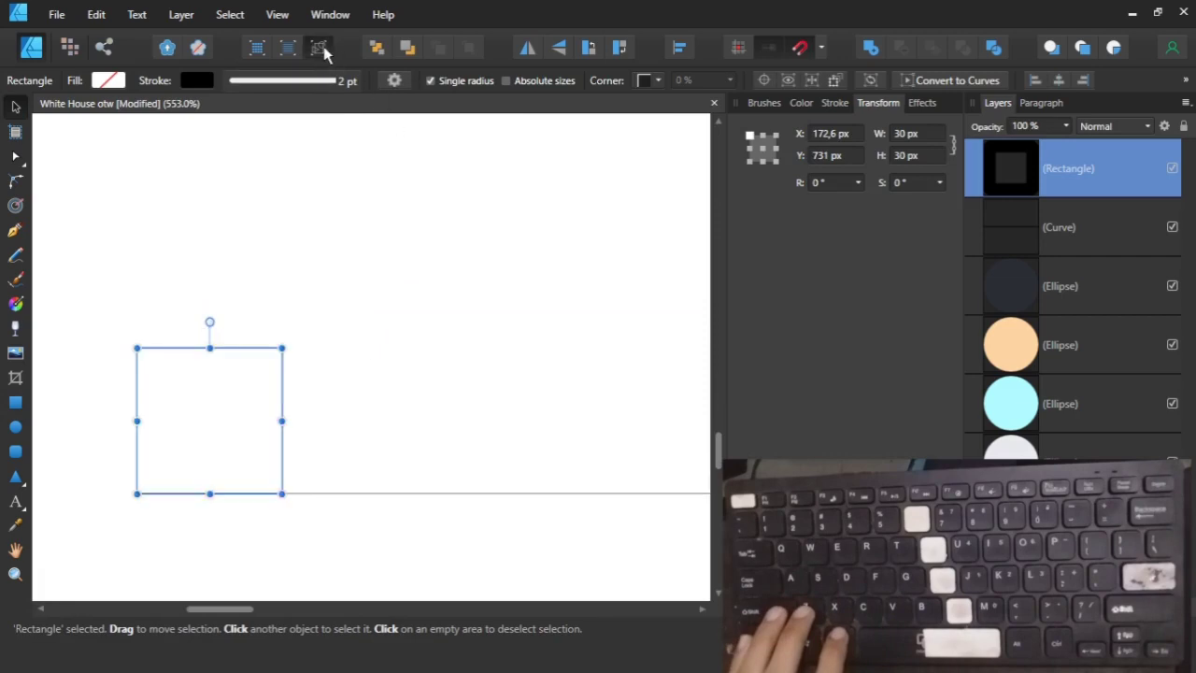
{"action": "left_click", "coordinate": [321, 48]}
{"action": "left_click", "coordinate": [350, 245]}
Duplicate the square twice and place one copy diagonally above and right of the original, touching its corner, at X 202.6, Y 701 px.
{"action": "left_click", "coordinate": [285, 419]}
{"action": "key", "text": "ctrl+j"}
{"action": "key", "text": "ctrl+j"}
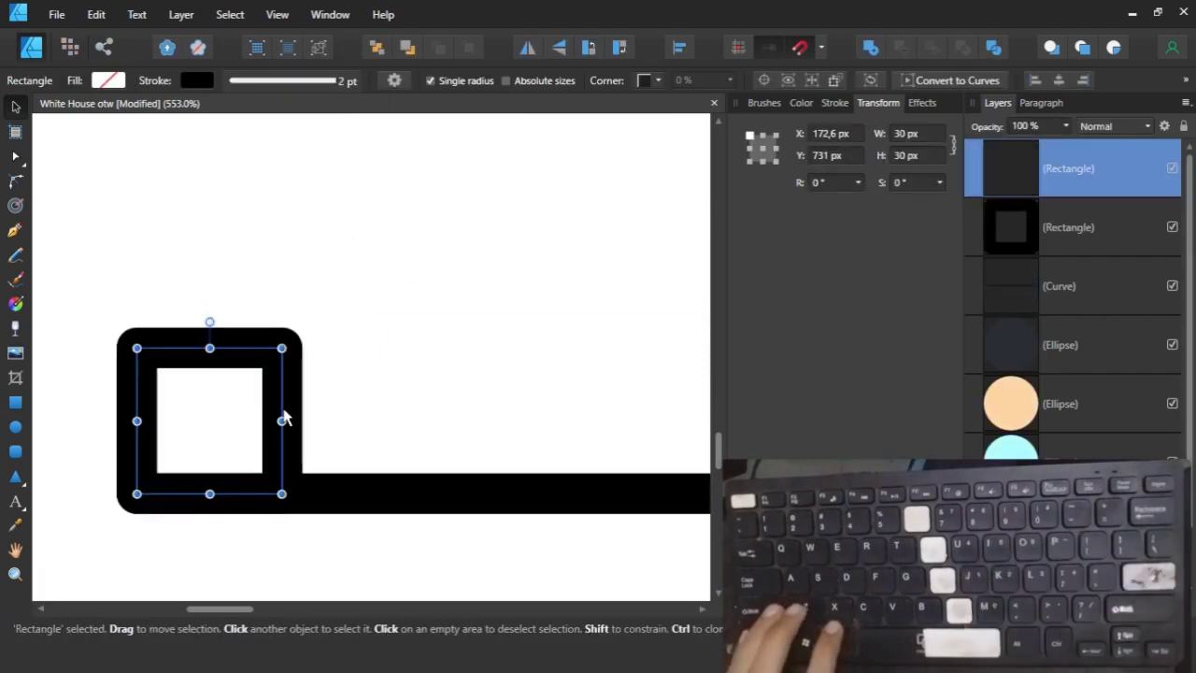
{"action": "left_click_drag", "start_coordinate": [285, 419], "coordinate": [430, 254]}
{"action": "left_click", "coordinate": [302, 408]}
{"action": "left_click_drag", "start_coordinate": [302, 408], "coordinate": [334, 396]}
{"action": "left_click", "coordinate": [538, 393]}
Slide the other square copy along the line until it is flush with the line's right end.
{"action": "key", "text": "ctrl+0"}
{"action": "scroll", "coordinate": [377, 430], "scroll_direction": "up", "scroll_amount": 3}
{"action": "left_click_drag", "start_coordinate": [93, 465], "coordinate": [336, 467]}
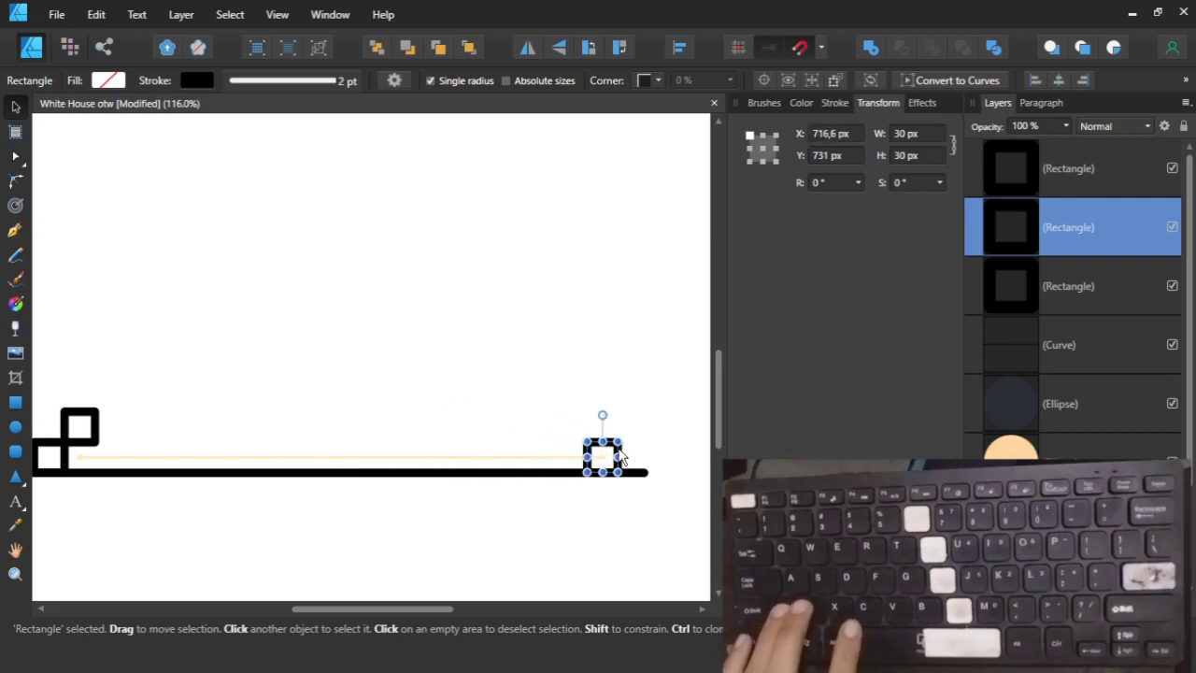
{"action": "left_click_drag", "start_coordinate": [620, 456], "coordinate": [645, 457]}
{"action": "left_click", "coordinate": [160, 440]}
Widen the raised square to 540 px and lower it onto the line between the two end squares.
{"action": "left_click", "coordinate": [97, 425]}
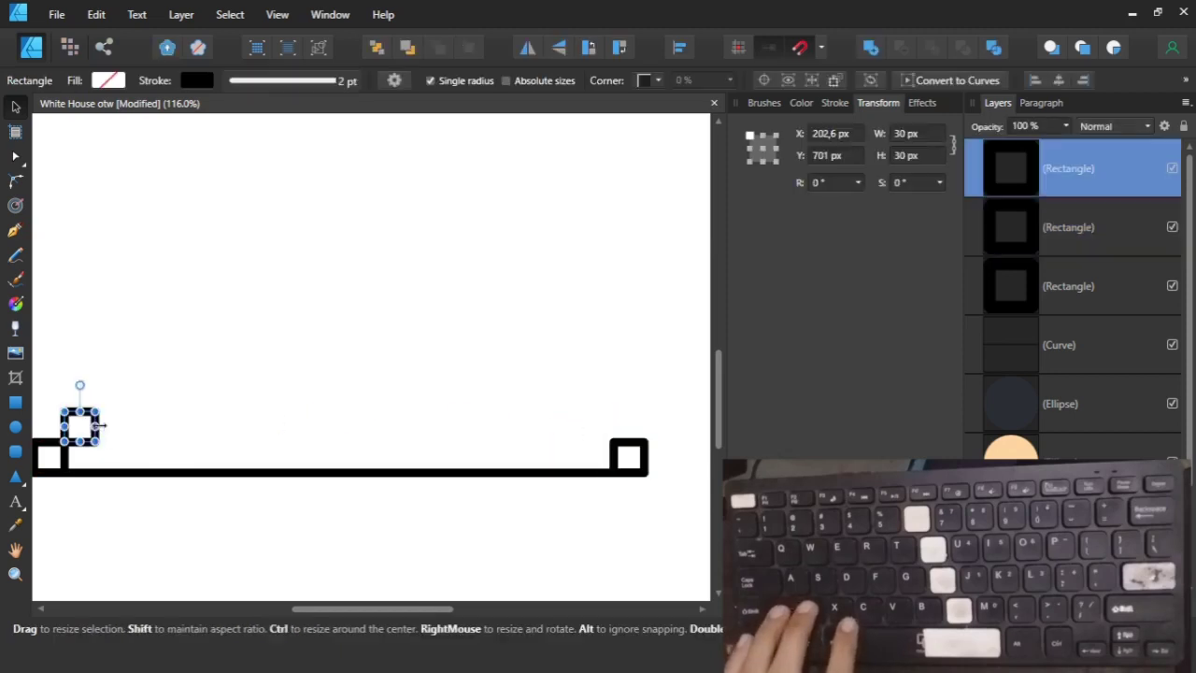
{"action": "left_click_drag", "start_coordinate": [100, 426], "coordinate": [608, 408]}
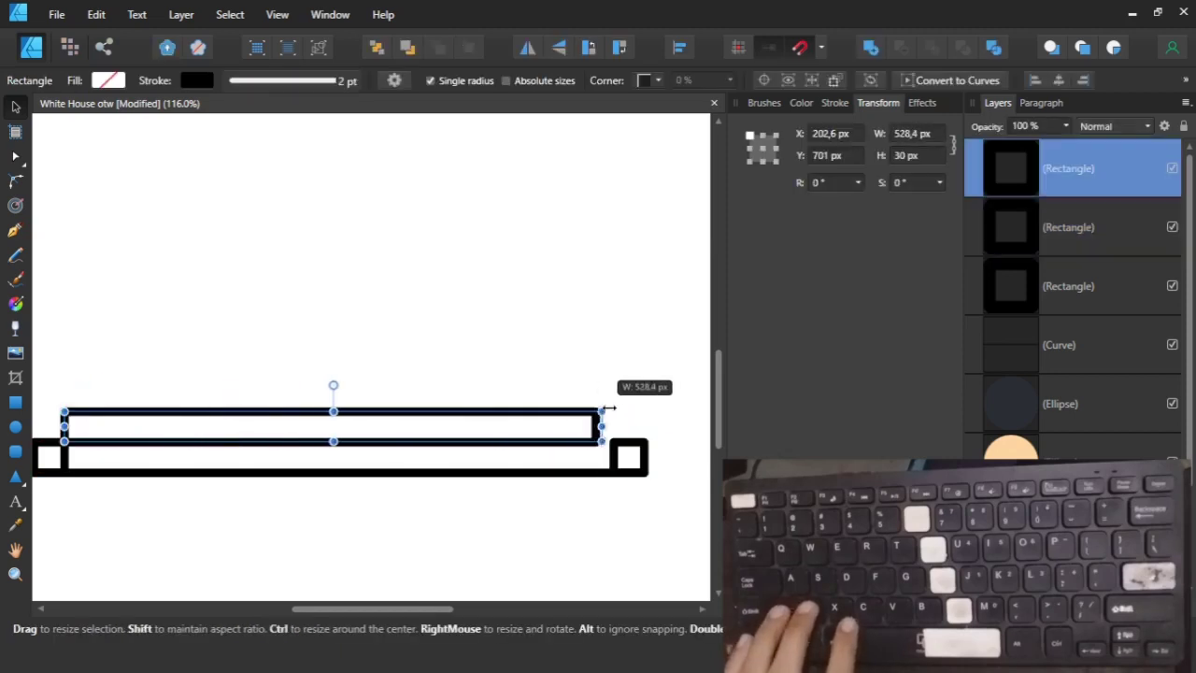
{"action": "left_click_drag", "start_coordinate": [505, 417], "coordinate": [503, 444]}
{"action": "left_click", "coordinate": [498, 403]}
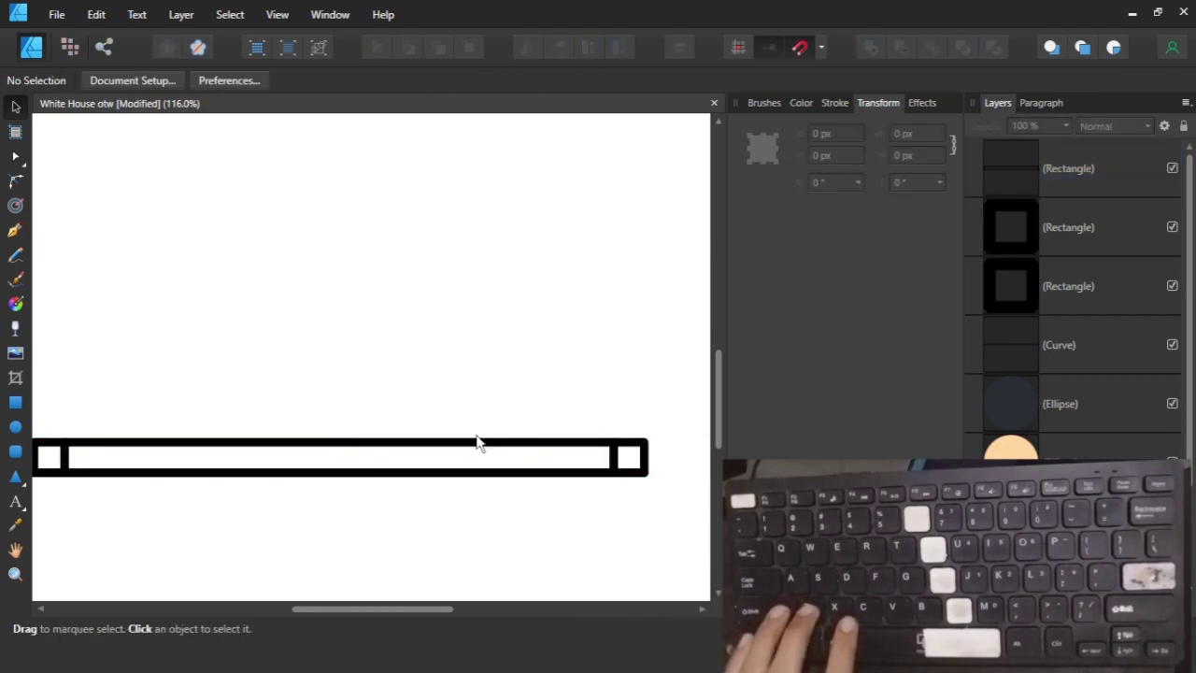
Stack a copy of the long bar directly above it, narrowed symmetrically to 480 px, using the right-hand square as a 30 px spacer.
{"action": "left_click_drag", "start_coordinate": [635, 447], "coordinate": [604, 412]}
{"action": "left_click", "coordinate": [524, 446]}
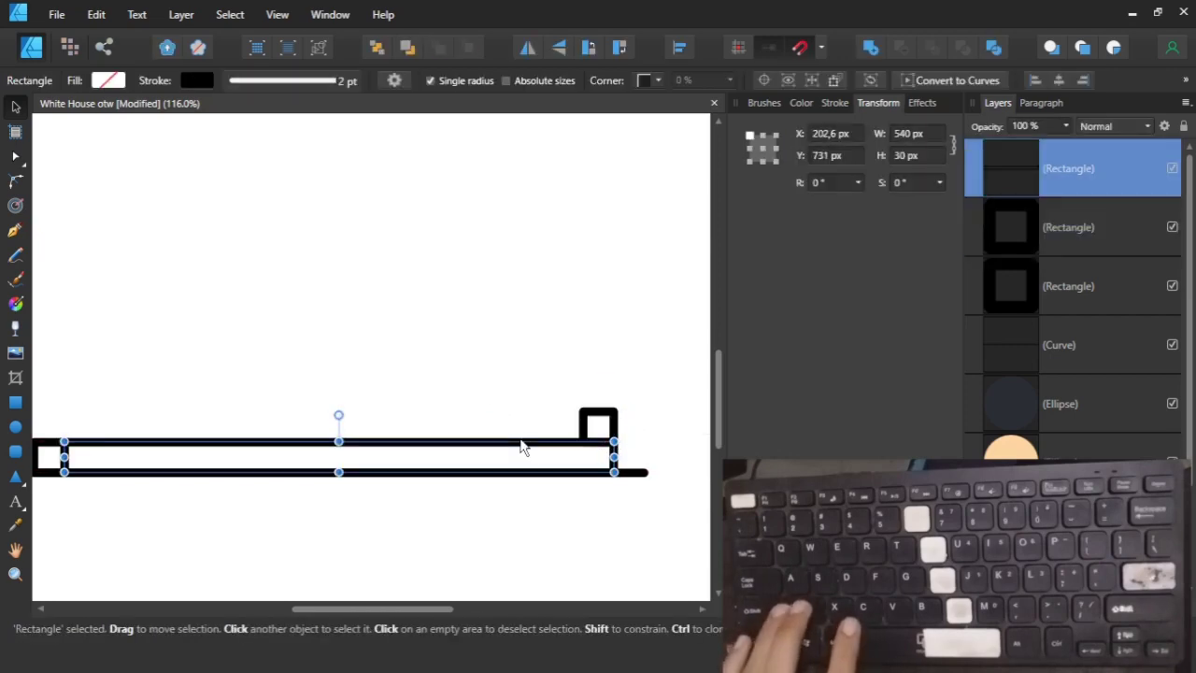
{"action": "left_click_drag", "start_coordinate": [524, 446], "coordinate": [526, 418]}
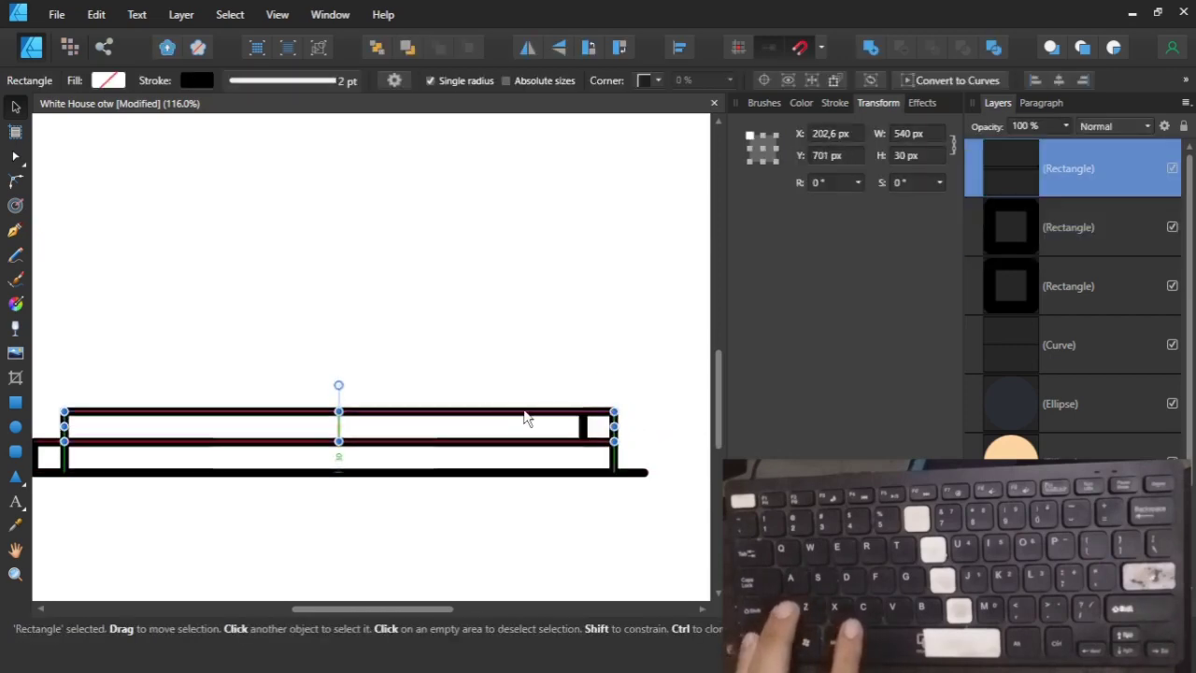
{"action": "key", "text": "ctrl+j"}
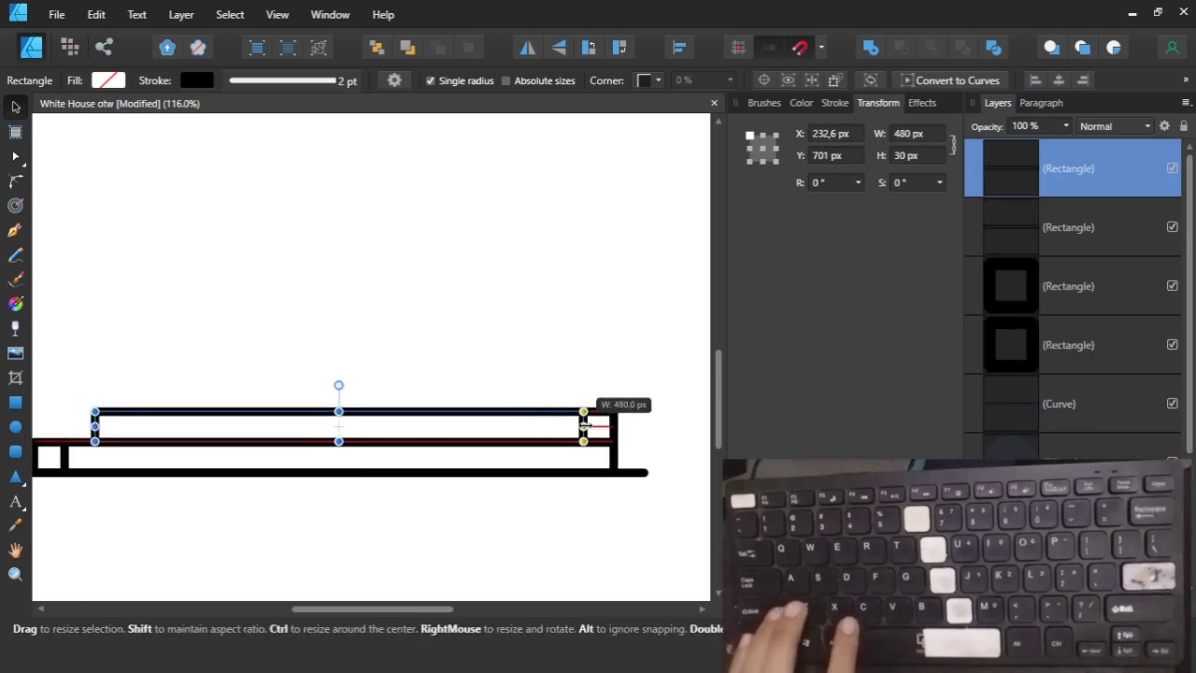
{"action": "left_click", "coordinate": [648, 414]}
Delete the right-hand spacer square and move the left one up into the empty area above the bars.
{"action": "left_click_drag", "start_coordinate": [649, 368], "coordinate": [580, 452]}
{"action": "key", "text": "Delete"}
{"action": "key", "text": "ctrl+d"}
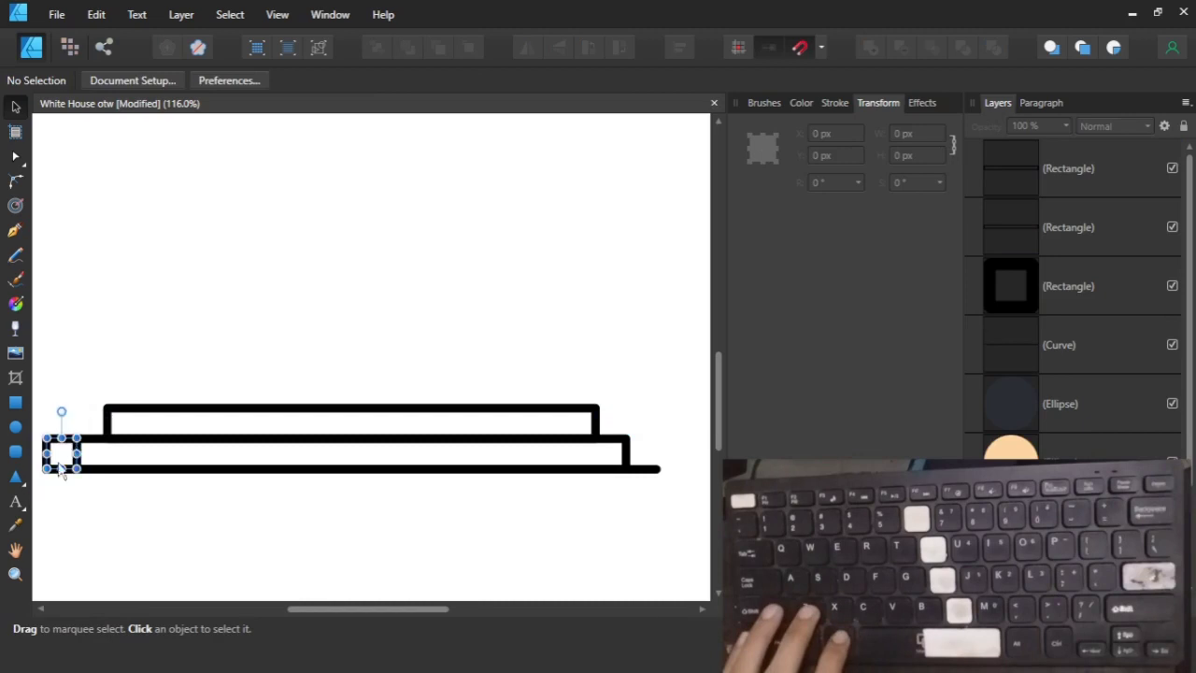
{"action": "left_click", "coordinate": [60, 470]}
{"action": "left_click", "coordinate": [235, 290]}
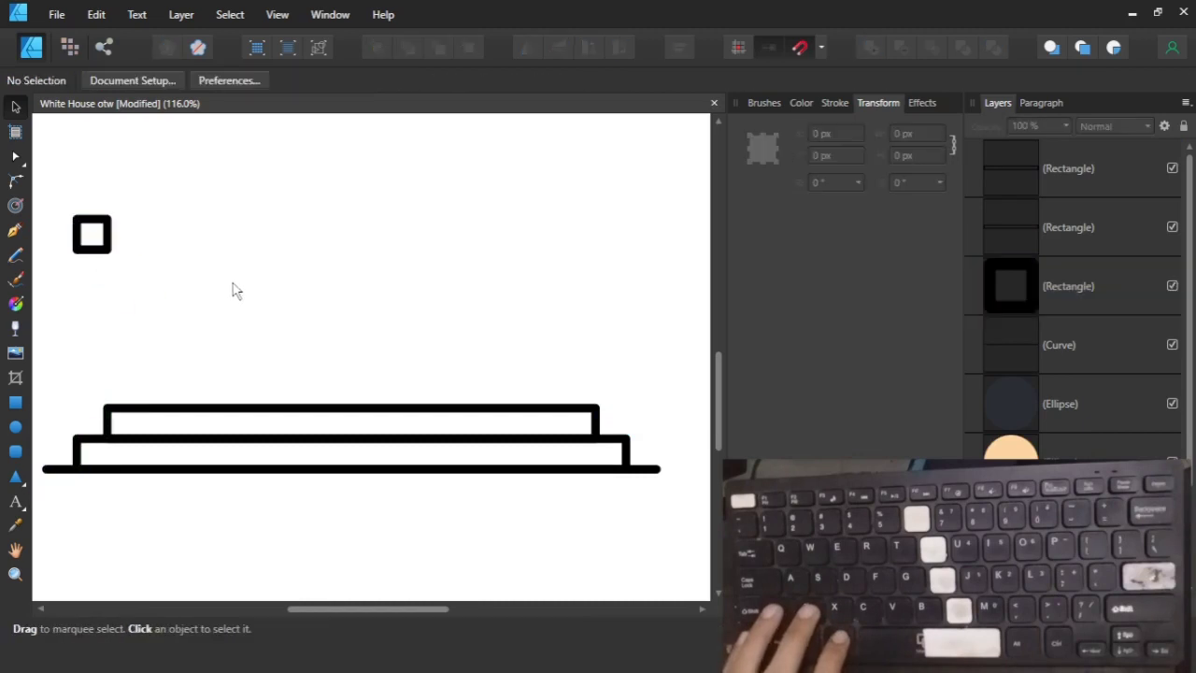
Set the upper bar's height to 330 px and move it up to stand on the lower bar as the house wall.
{"action": "left_click", "coordinate": [269, 407]}
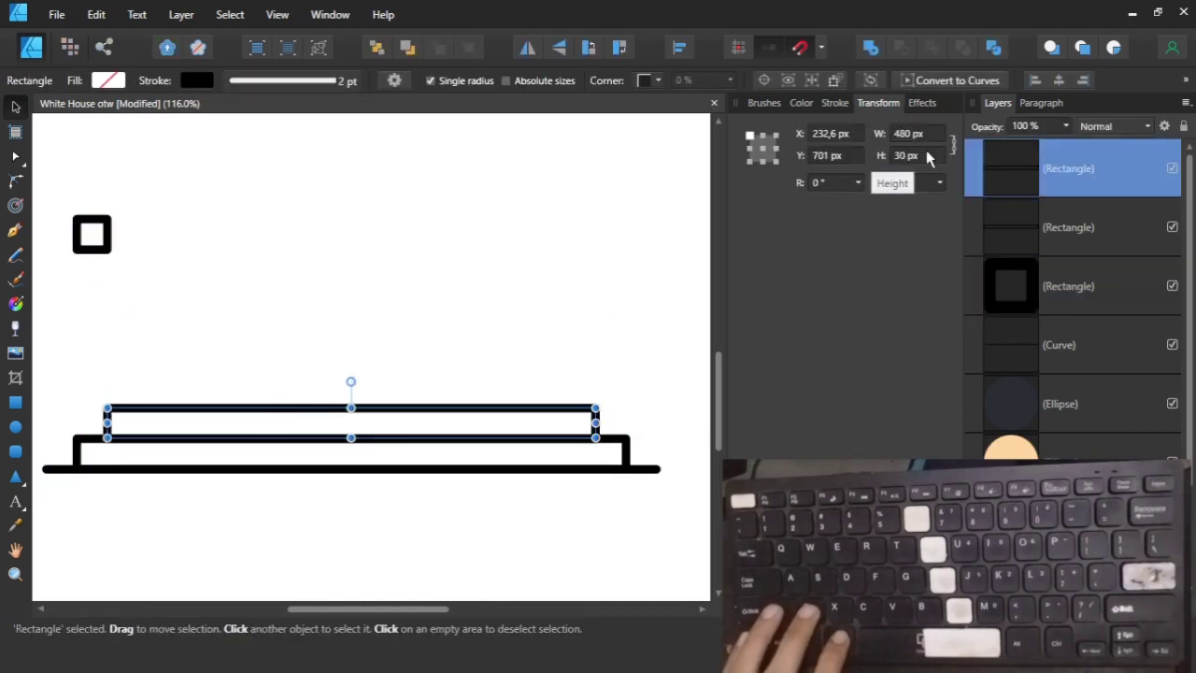
{"action": "type", "text": "330"}
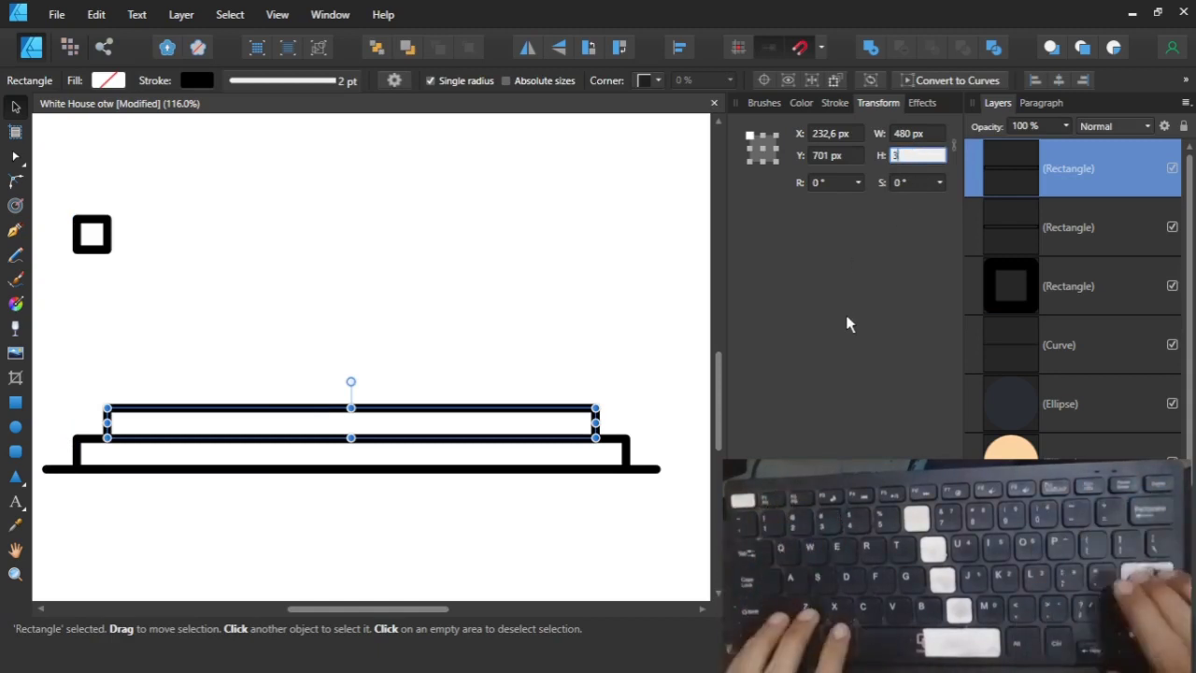
{"action": "key", "text": "Return"}
{"action": "scroll", "coordinate": [483, 447], "scroll_direction": "down", "scroll_amount": 3}
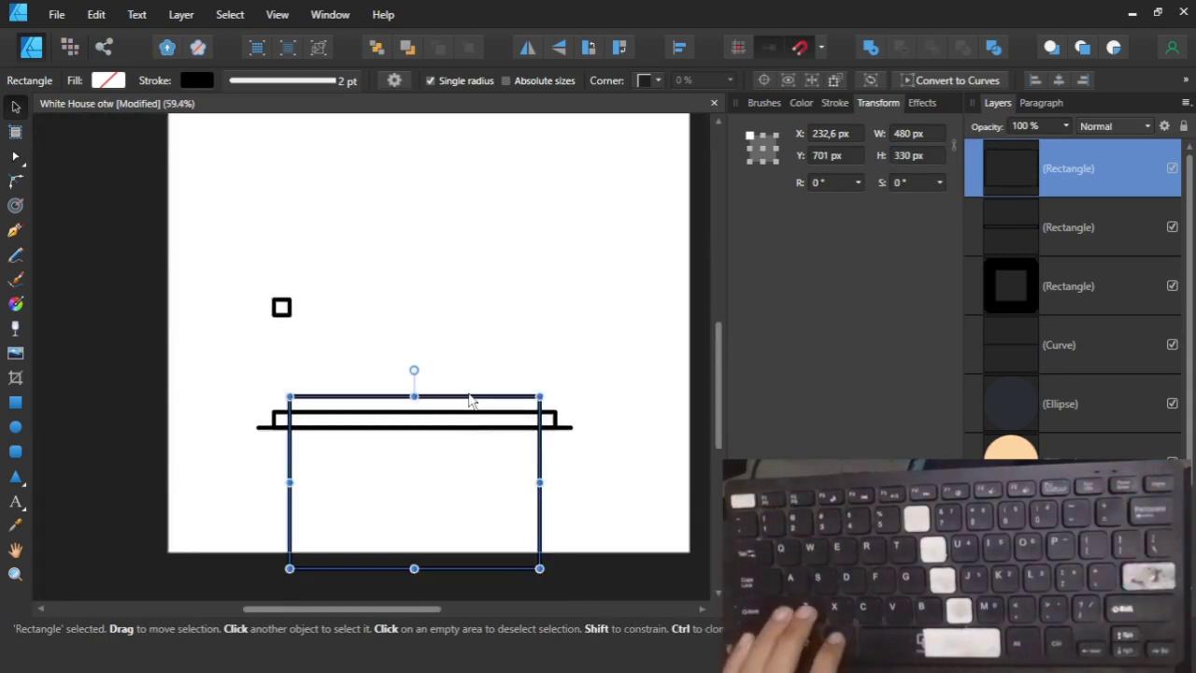
{"action": "left_click_drag", "start_coordinate": [473, 401], "coordinate": [479, 241]}
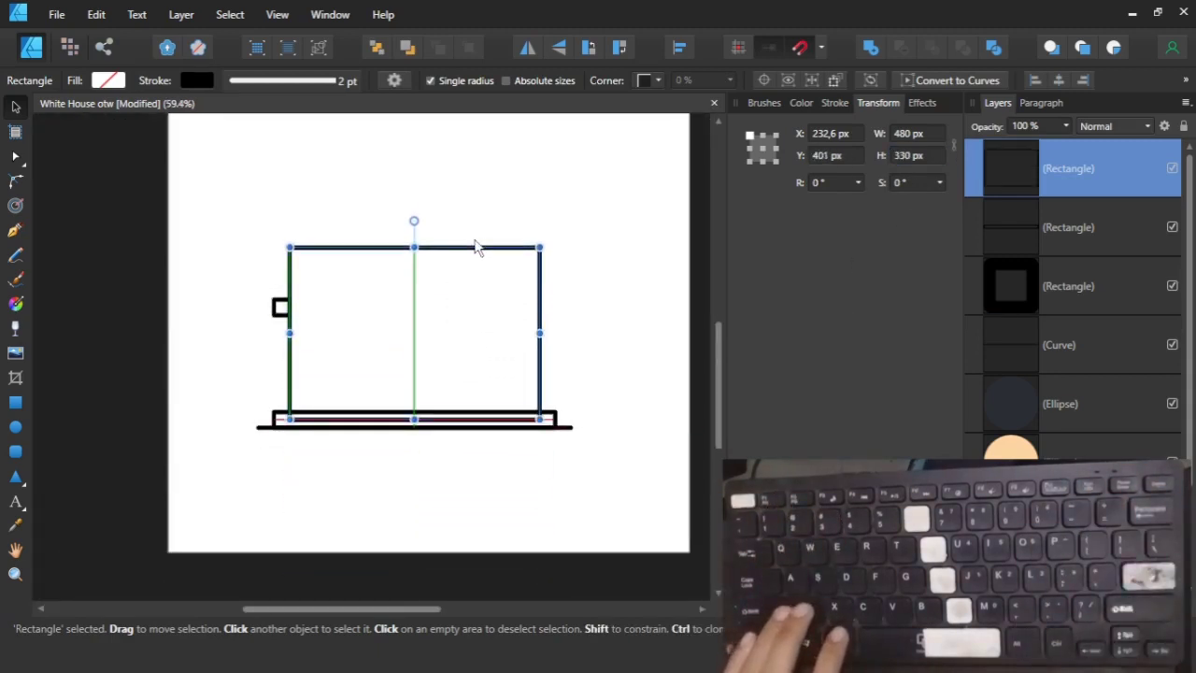
{"action": "left_click", "coordinate": [591, 302]}
Duplicate the 540 px base bar up across the wall rectangle and set the copy's height to 40 px.
{"action": "scroll", "coordinate": [428, 322], "scroll_direction": "up", "scroll_amount": 3}
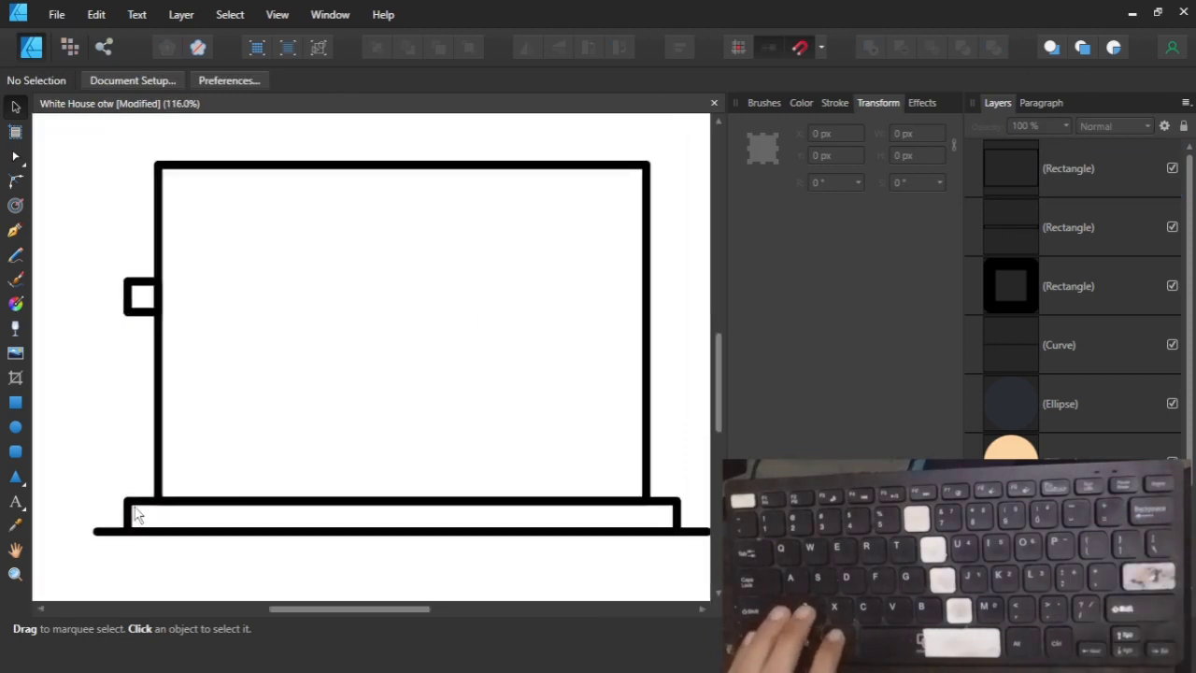
{"action": "left_click_drag", "start_coordinate": [136, 507], "coordinate": [156, 370]}
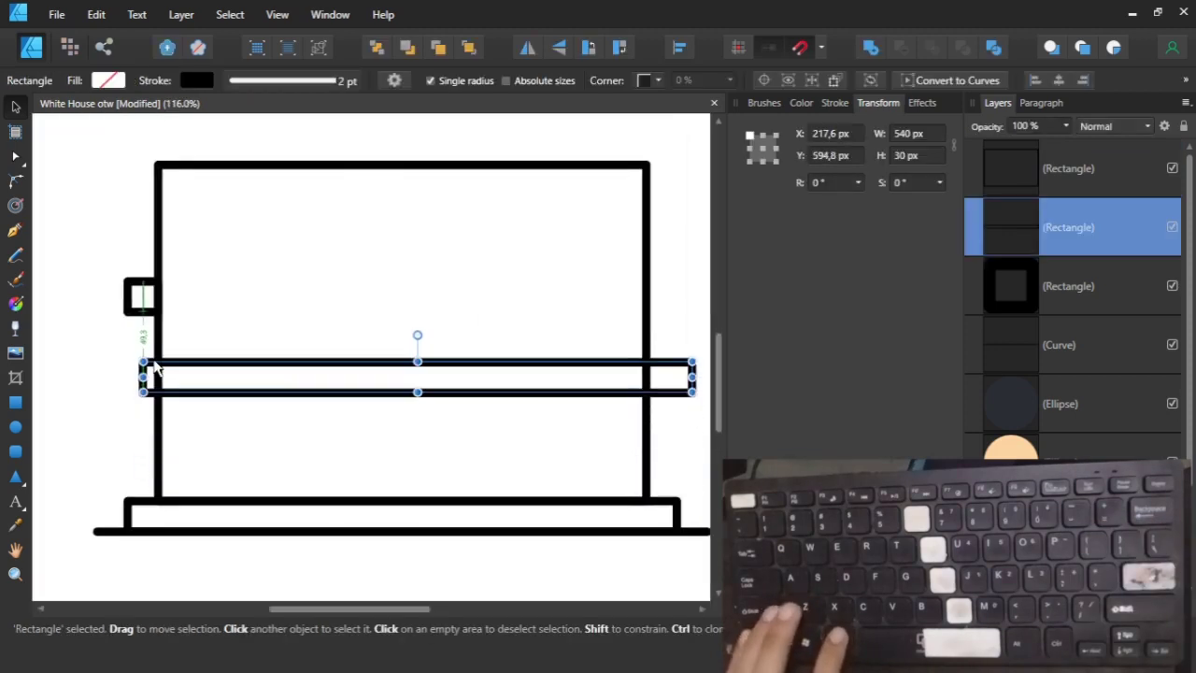
{"action": "left_click", "coordinate": [904, 155]}
{"action": "type", "text": "50"}
{"action": "key", "text": "Return"}
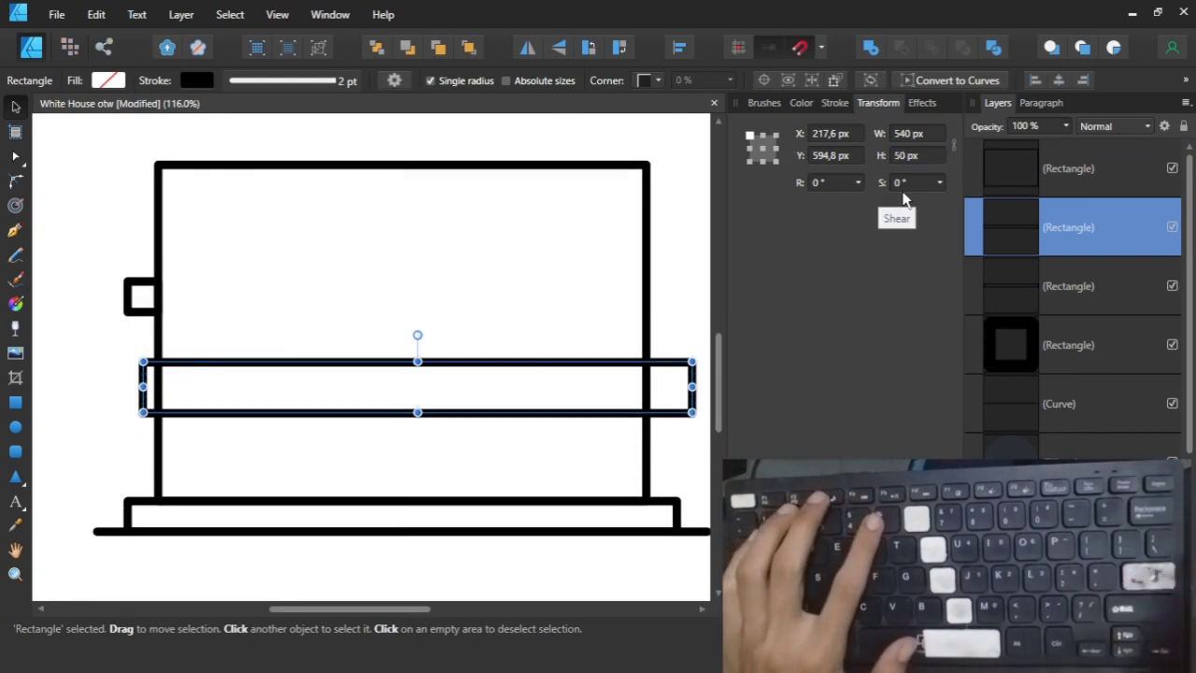
{"action": "left_click", "coordinate": [906, 157]}
{"action": "type", "text": "40"}
{"action": "key", "text": "Return"}
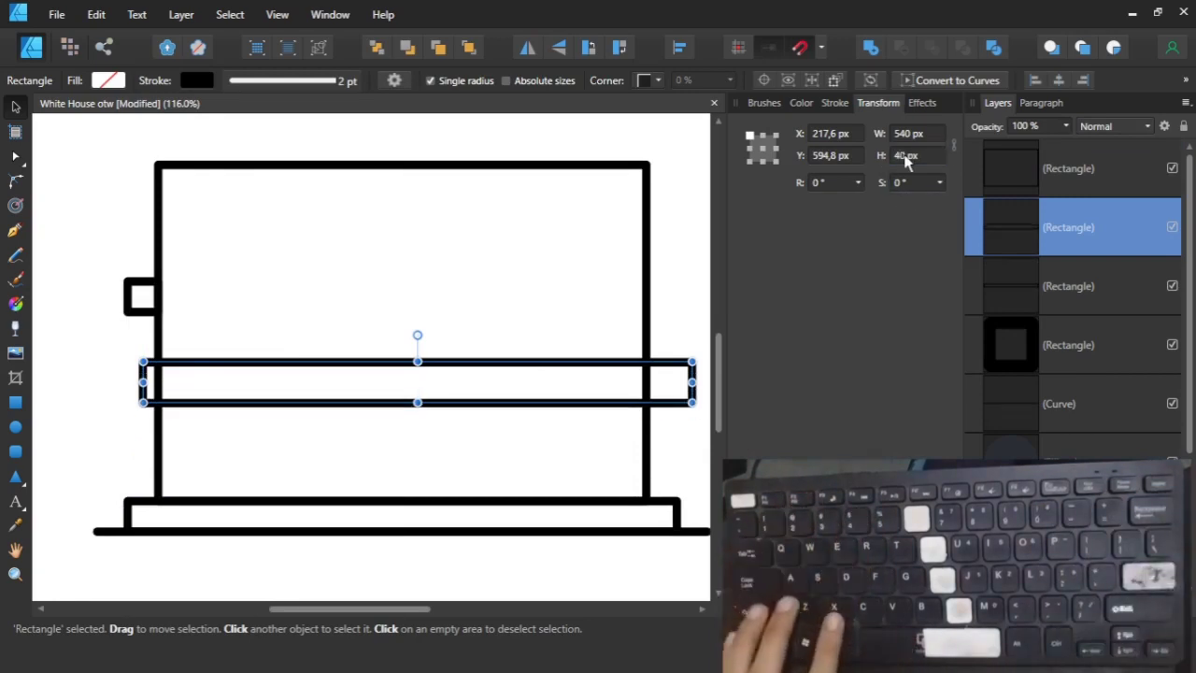
Raise the 40 px bar above the wall, widen it to about 706 px and centre it over the house.
{"action": "scroll", "coordinate": [390, 308], "scroll_direction": "down", "scroll_amount": 1}
{"action": "left_click_drag", "start_coordinate": [489, 355], "coordinate": [488, 187]}
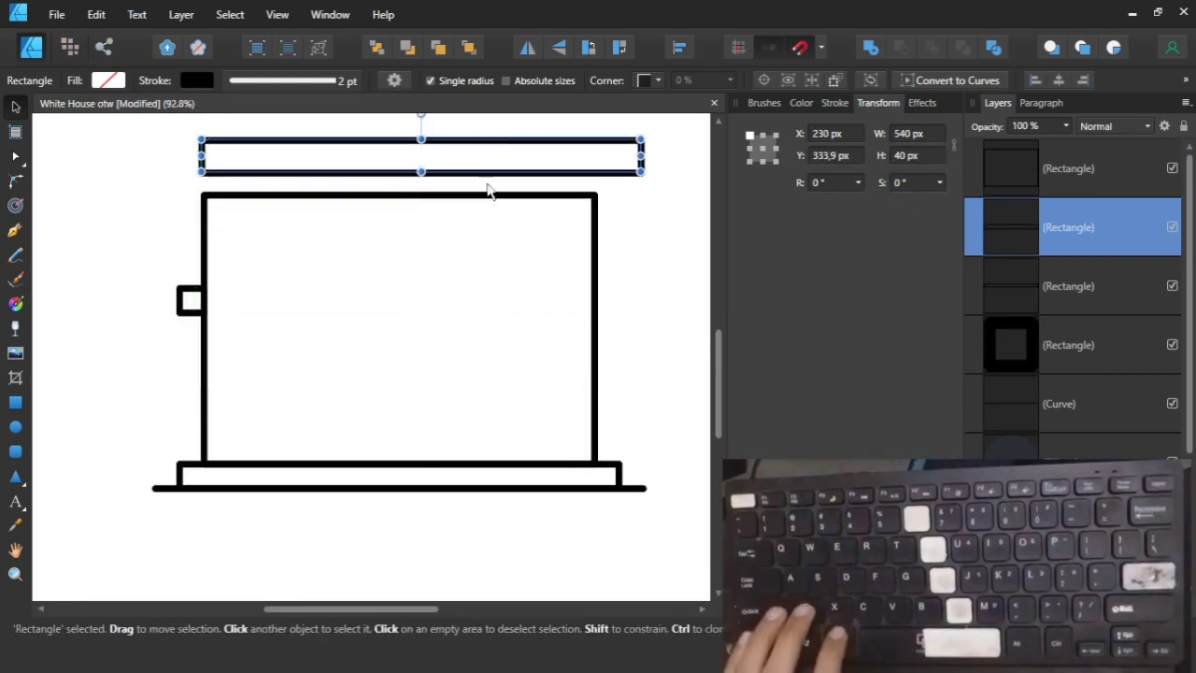
{"action": "scroll", "coordinate": [626, 264], "scroll_direction": "up", "scroll_amount": 2}
{"action": "left_click_drag", "start_coordinate": [640, 261], "coordinate": [673, 261]}
{"action": "scroll", "coordinate": [672, 261], "scroll_direction": "down", "scroll_amount": 2}
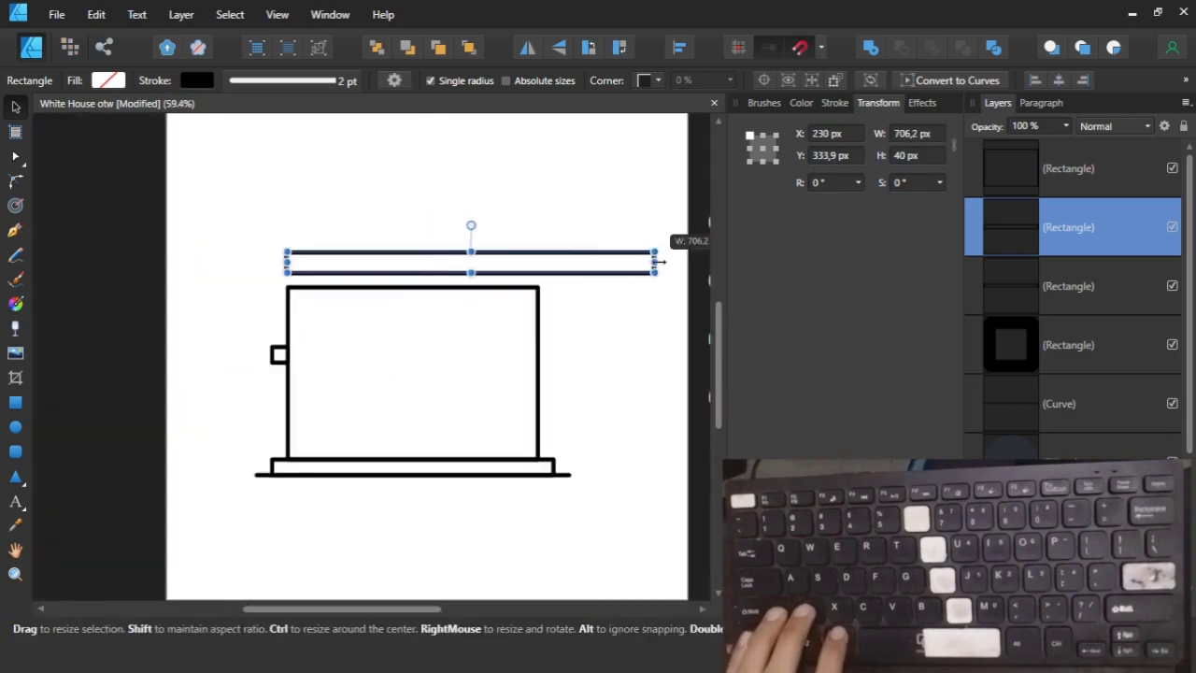
{"action": "left_click", "coordinate": [589, 323]}
{"action": "scroll", "coordinate": [590, 327], "scroll_direction": "up", "scroll_amount": 1}
{"action": "left_click_drag", "start_coordinate": [589, 327], "coordinate": [531, 281]}
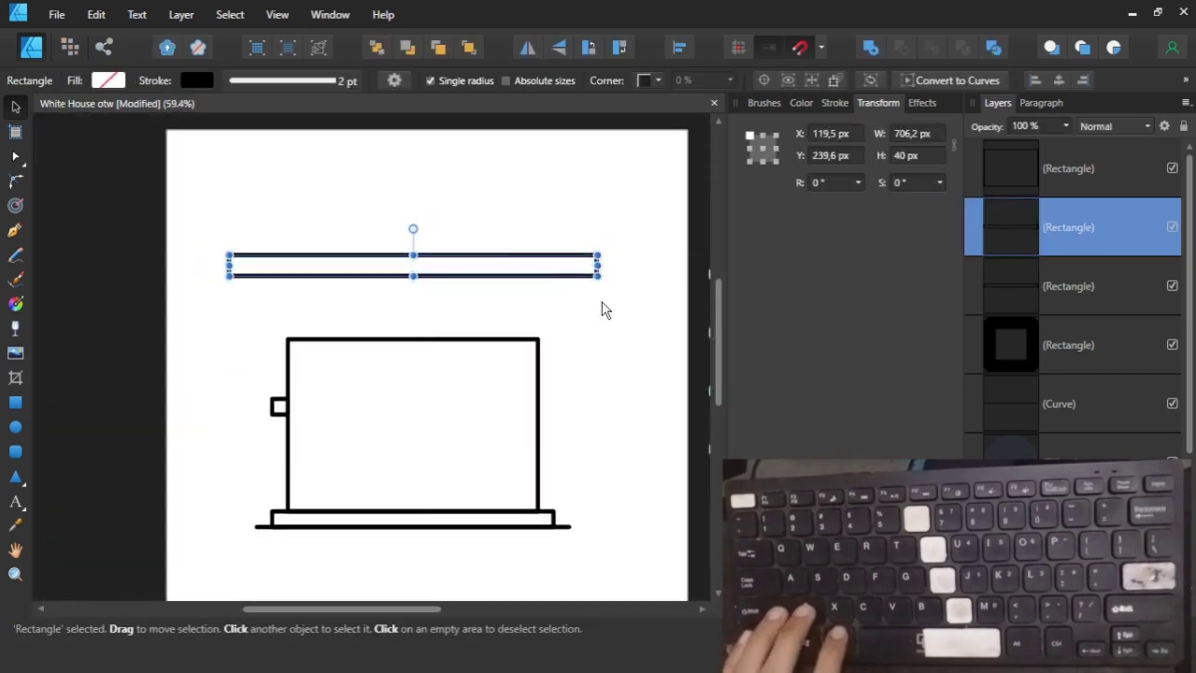
Rotate the long bar to -15° and, in outline view, lower it until its lower edge passes through the wall's top-left corner.
{"action": "left_click_drag", "start_coordinate": [416, 228], "coordinate": [421, 231]}
{"action": "left_click", "coordinate": [494, 264]}
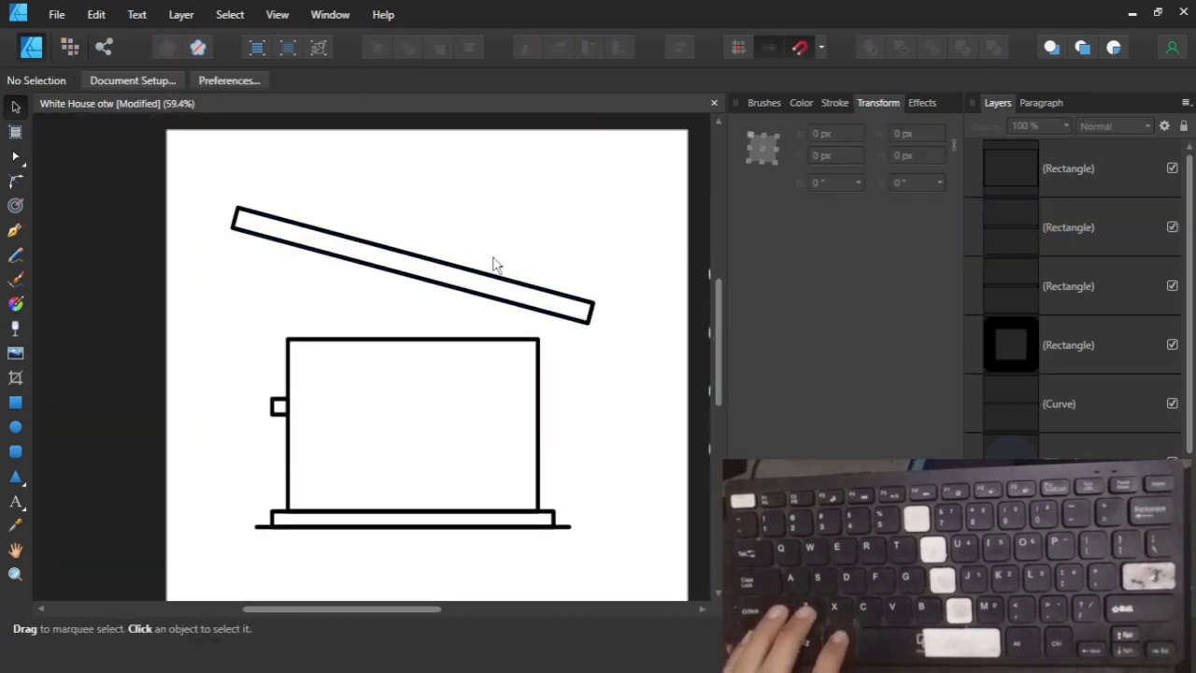
{"action": "left_click_drag", "start_coordinate": [487, 281], "coordinate": [487, 360]}
{"action": "scroll", "coordinate": [281, 332], "scroll_direction": "up", "scroll_amount": 8}
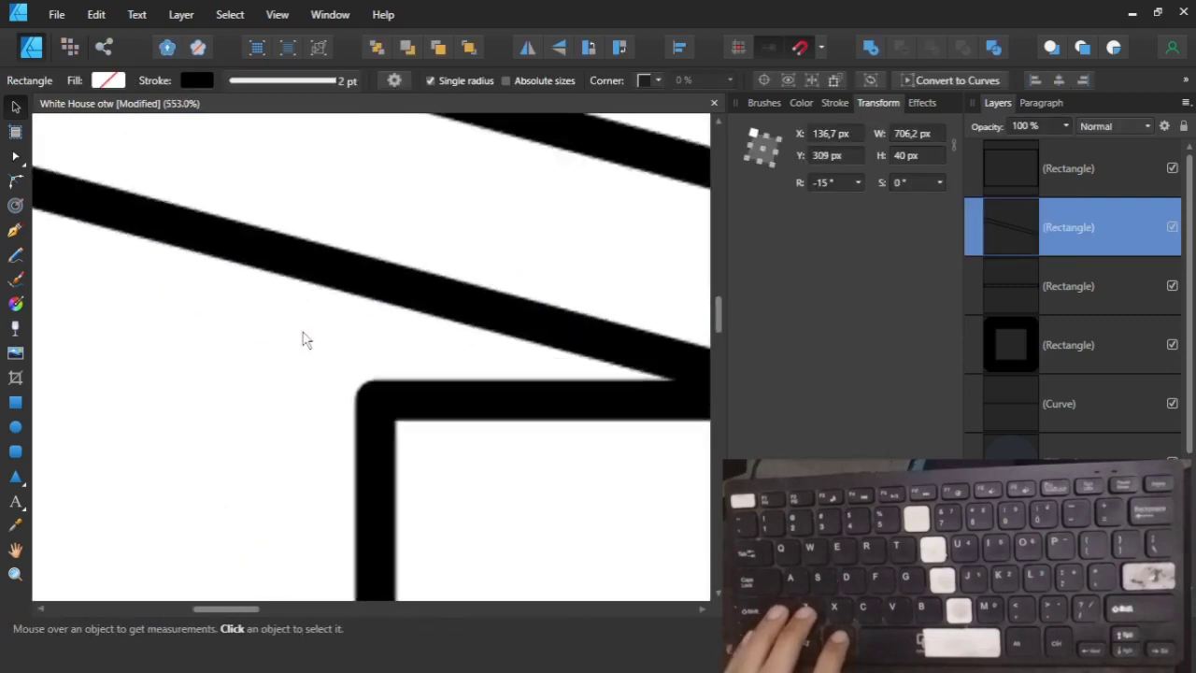
{"action": "left_click_drag", "start_coordinate": [400, 287], "coordinate": [385, 360]}
{"action": "left_click", "coordinate": [317, 48]}
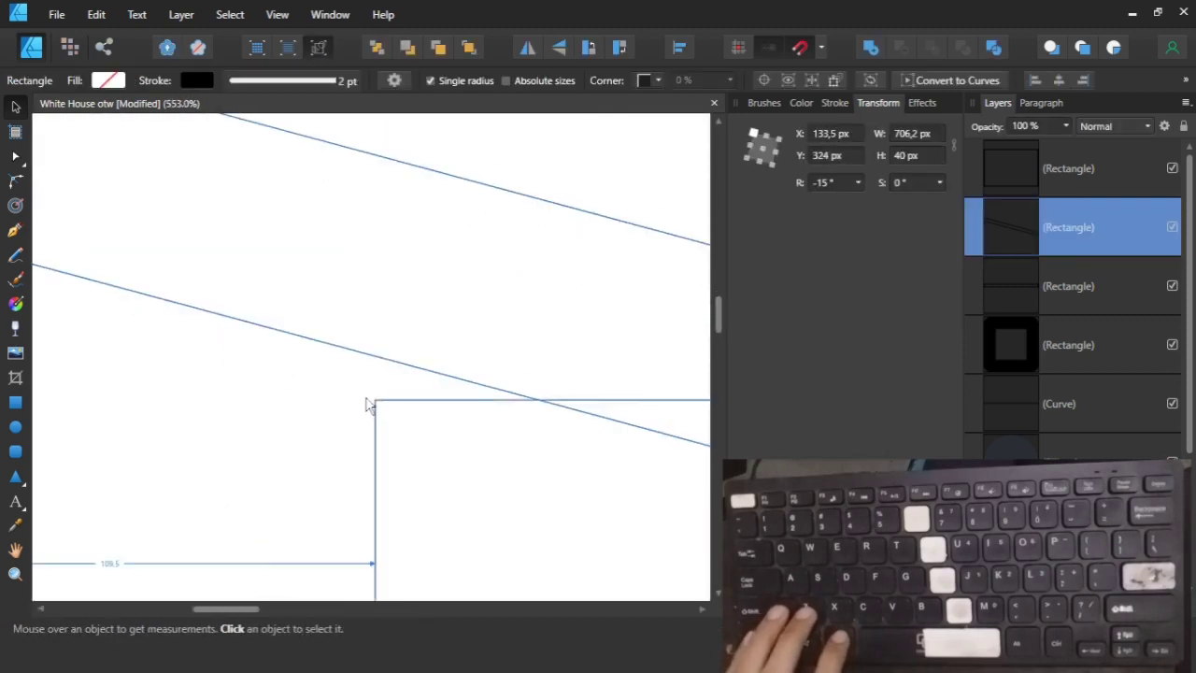
{"action": "scroll", "coordinate": [365, 403], "scroll_direction": "up", "scroll_amount": 5}
{"action": "left_click_drag", "start_coordinate": [449, 294], "coordinate": [443, 414]}
{"action": "scroll", "coordinate": [387, 420], "scroll_direction": "up", "scroll_amount": 5}
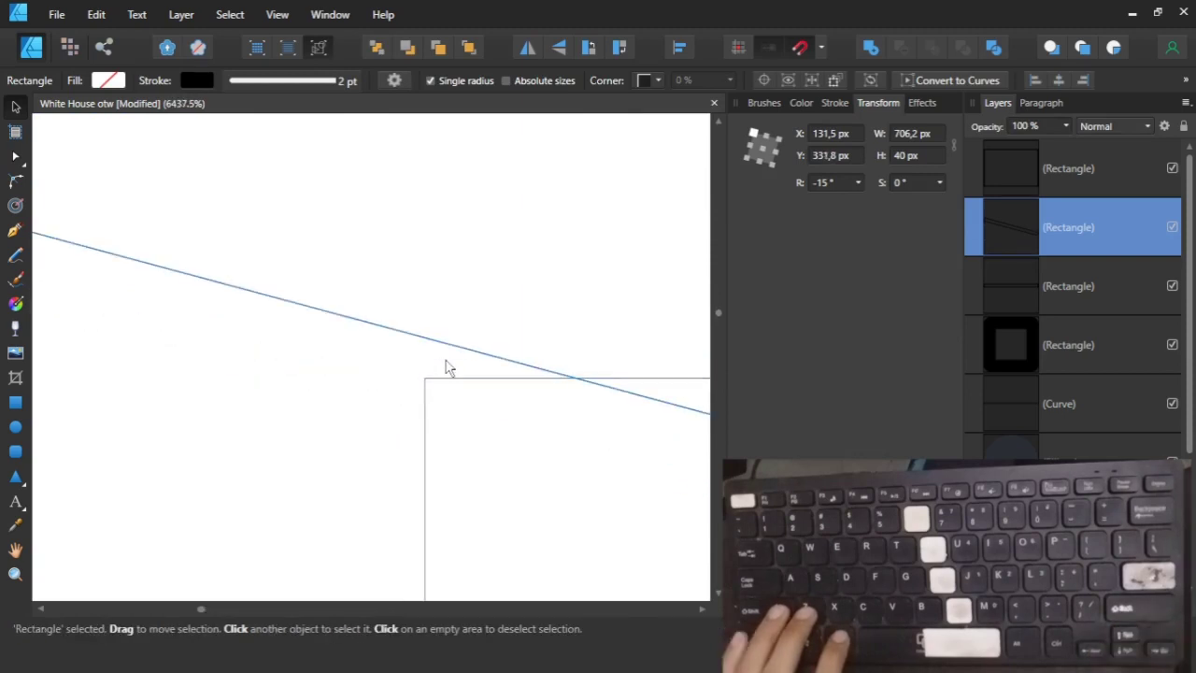
{"action": "left_click_drag", "start_coordinate": [446, 358], "coordinate": [439, 393]}
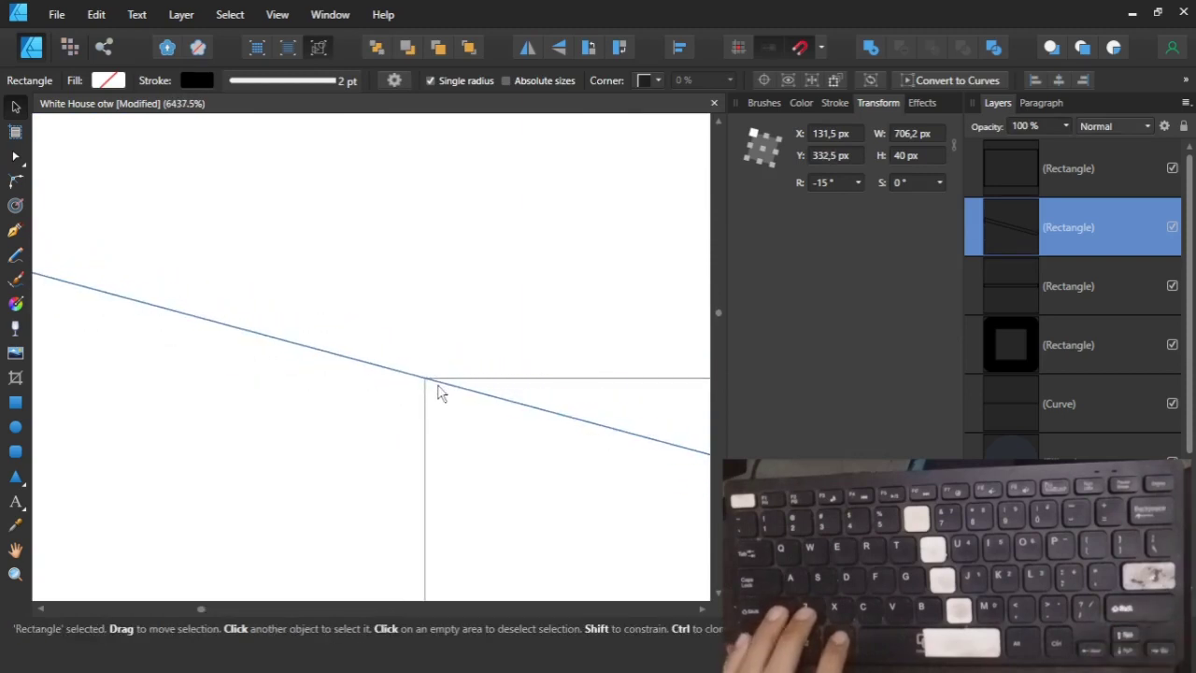
{"action": "left_click", "coordinate": [378, 411]}
Lengthen the sloped bar at both ends to about 823 px and return to the normal filled view.
{"action": "scroll", "coordinate": [531, 420], "scroll_direction": "down", "scroll_amount": 5}
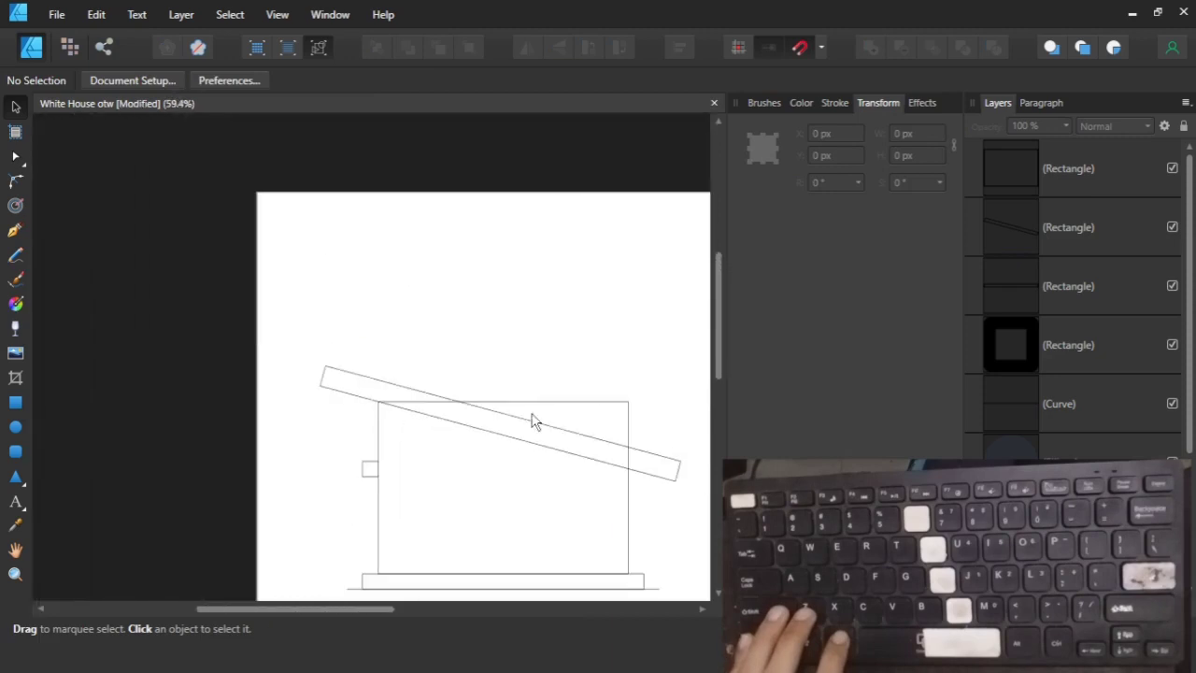
{"action": "scroll", "coordinate": [662, 419], "scroll_direction": "up", "scroll_amount": 2}
{"action": "left_click_drag", "start_coordinate": [663, 419], "coordinate": [537, 416]}
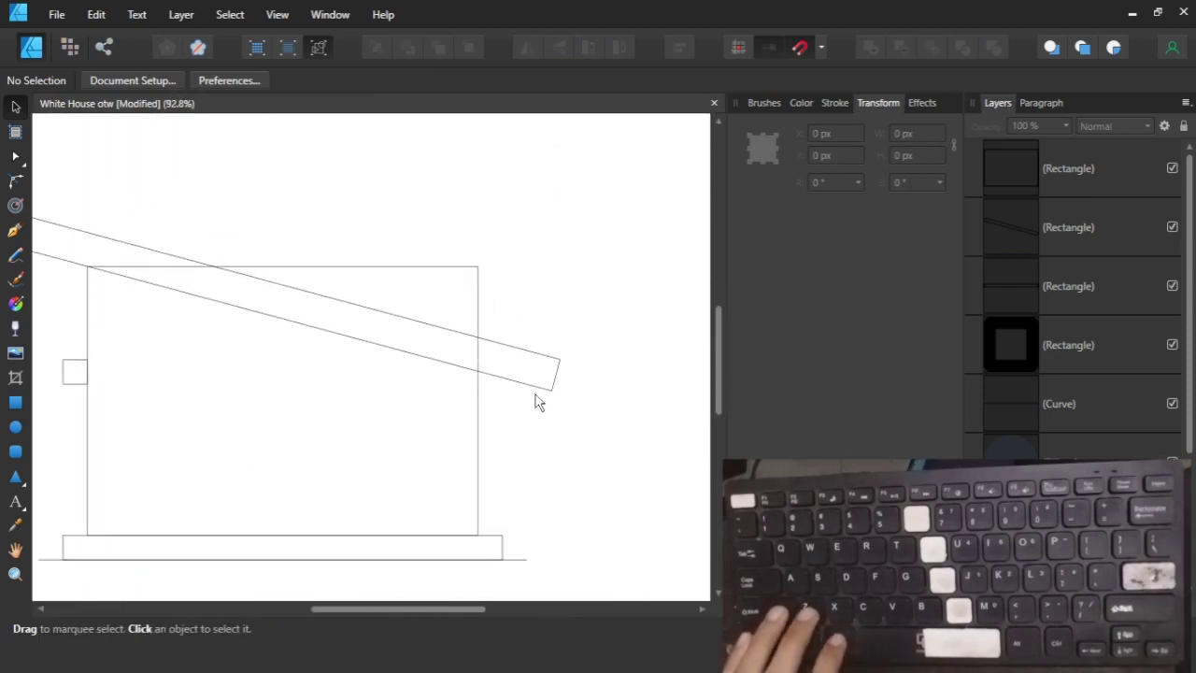
{"action": "left_click", "coordinate": [554, 383]}
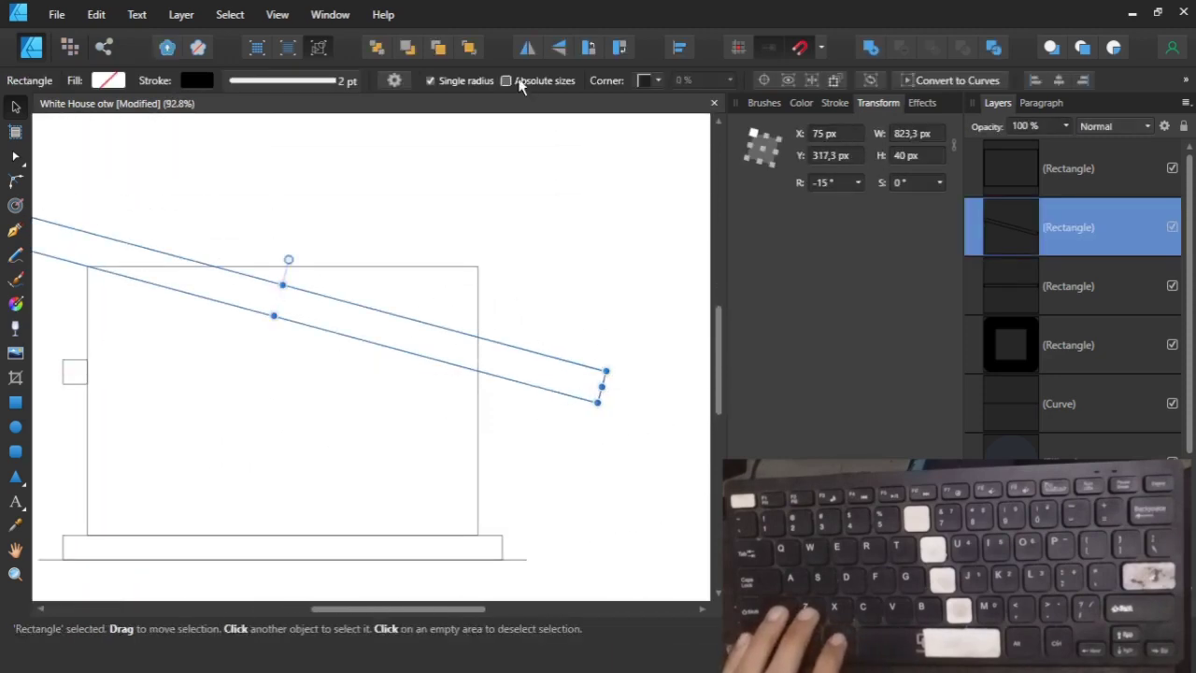
{"action": "scroll", "coordinate": [420, 339], "scroll_direction": "down", "scroll_amount": 2}
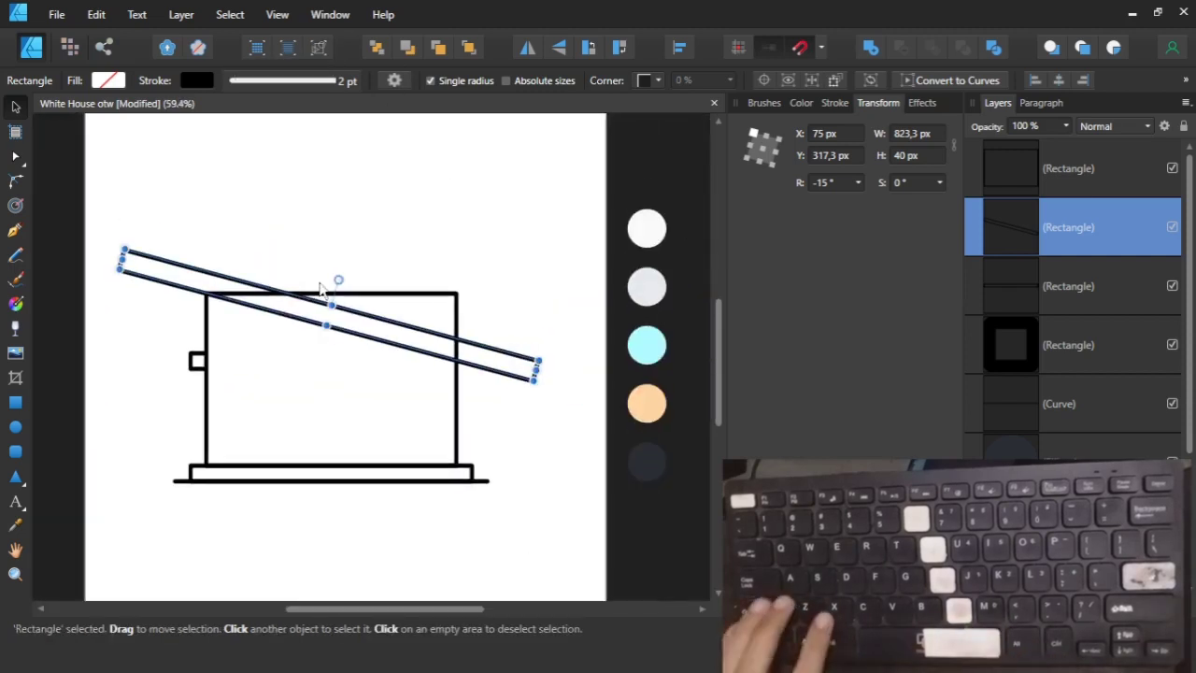
Divide the sloped bar and the wall rectangle where they overlap, and move the cut-off triangle above the bar away.
{"action": "left_click", "coordinate": [458, 397], "text": "shift"}
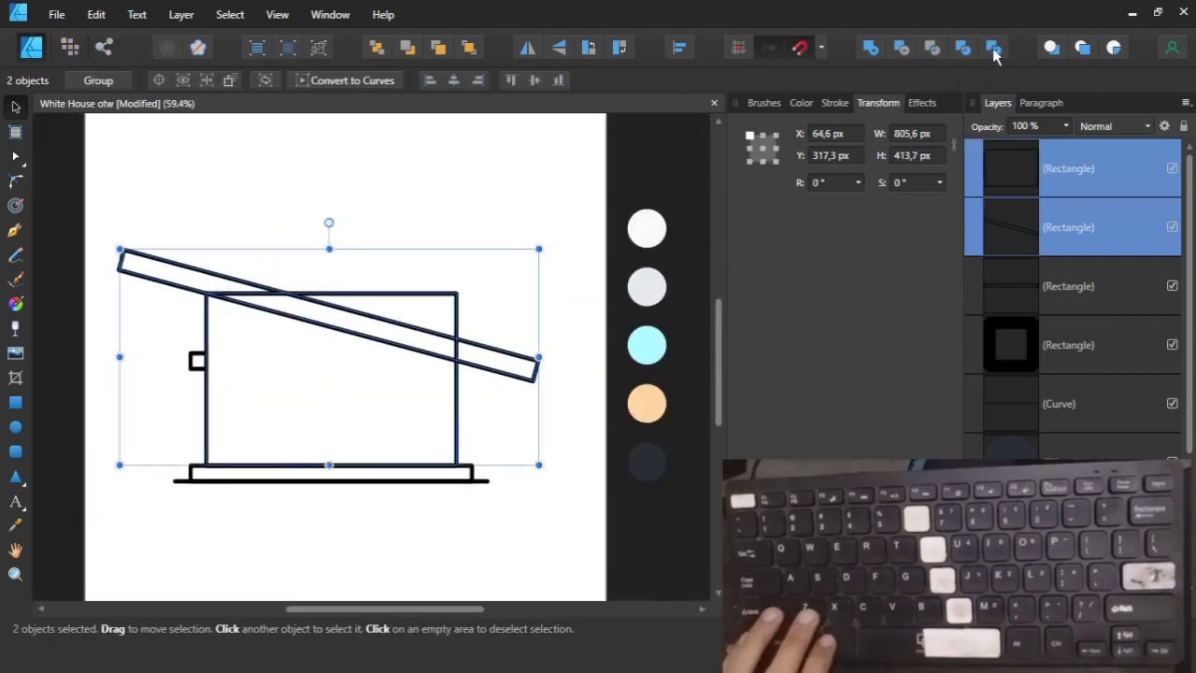
{"action": "left_click", "coordinate": [487, 186]}
{"action": "left_click_drag", "start_coordinate": [426, 291], "coordinate": [511, 185]}
{"action": "left_click", "coordinate": [510, 338]}
{"action": "left_click_drag", "start_coordinate": [387, 347], "coordinate": [400, 314]}
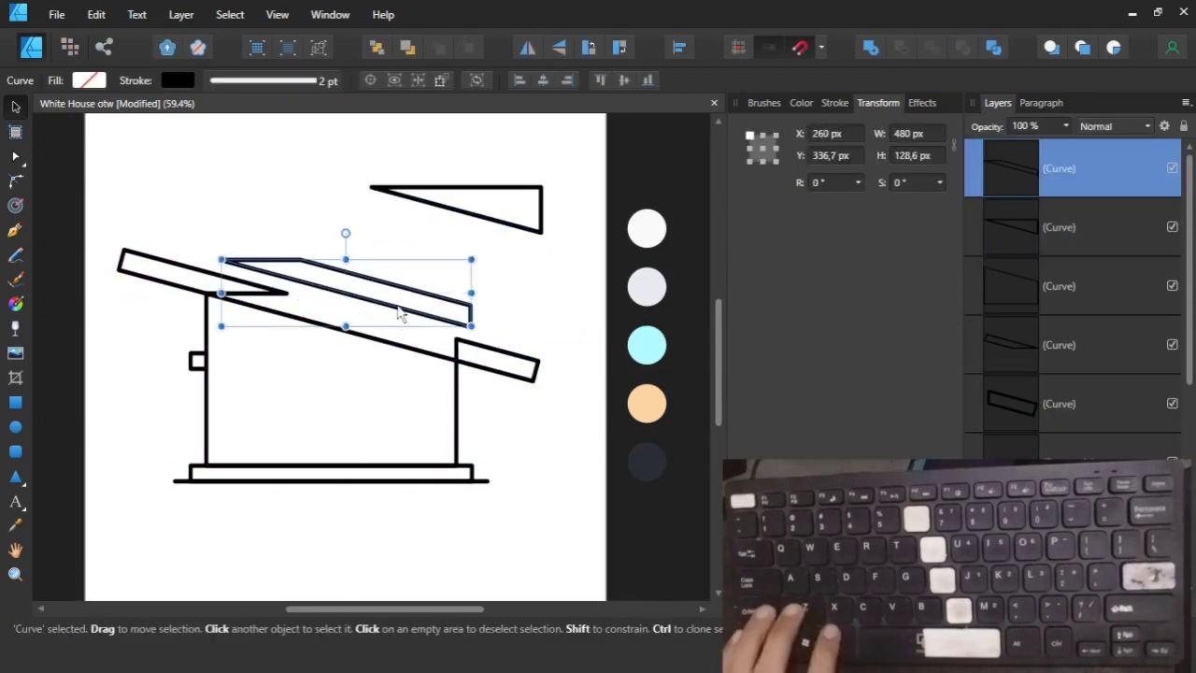
{"action": "key", "text": "ctrl+z"}
{"action": "left_click", "coordinate": [367, 271]}
Merge the three pieces of the sloped bar into a single shape.
{"action": "left_click", "coordinate": [220, 298]}
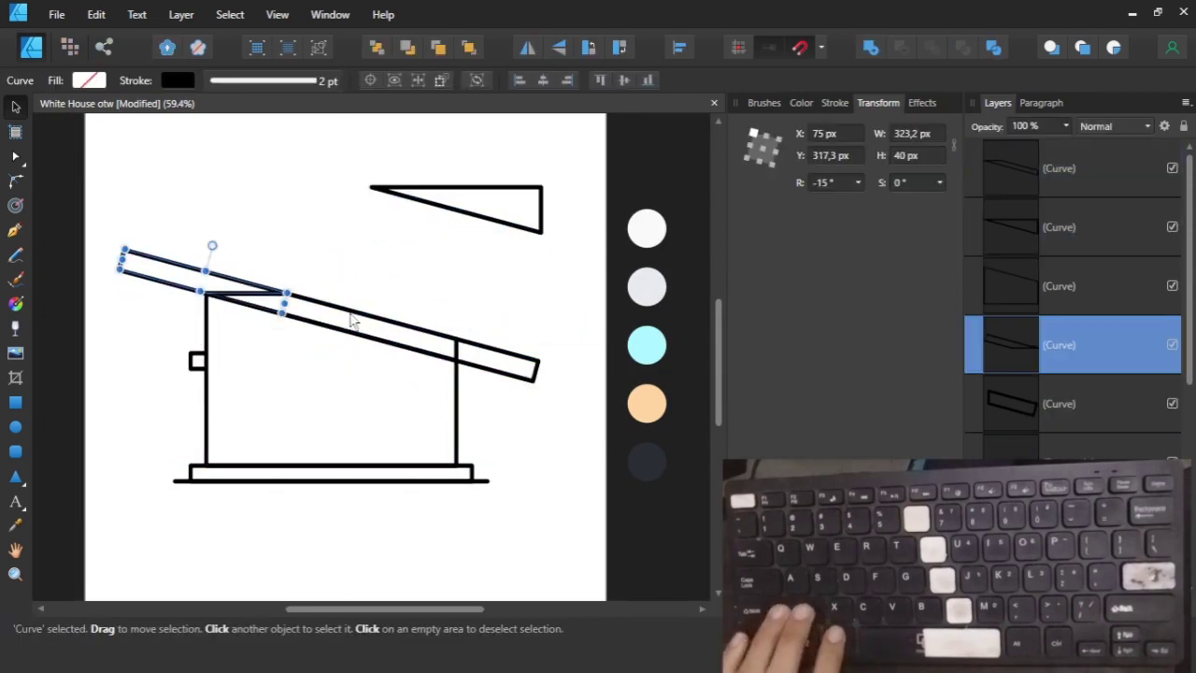
{"action": "left_click", "coordinate": [411, 332], "text": "shift"}
{"action": "left_click", "coordinate": [491, 355], "text": "shift"}
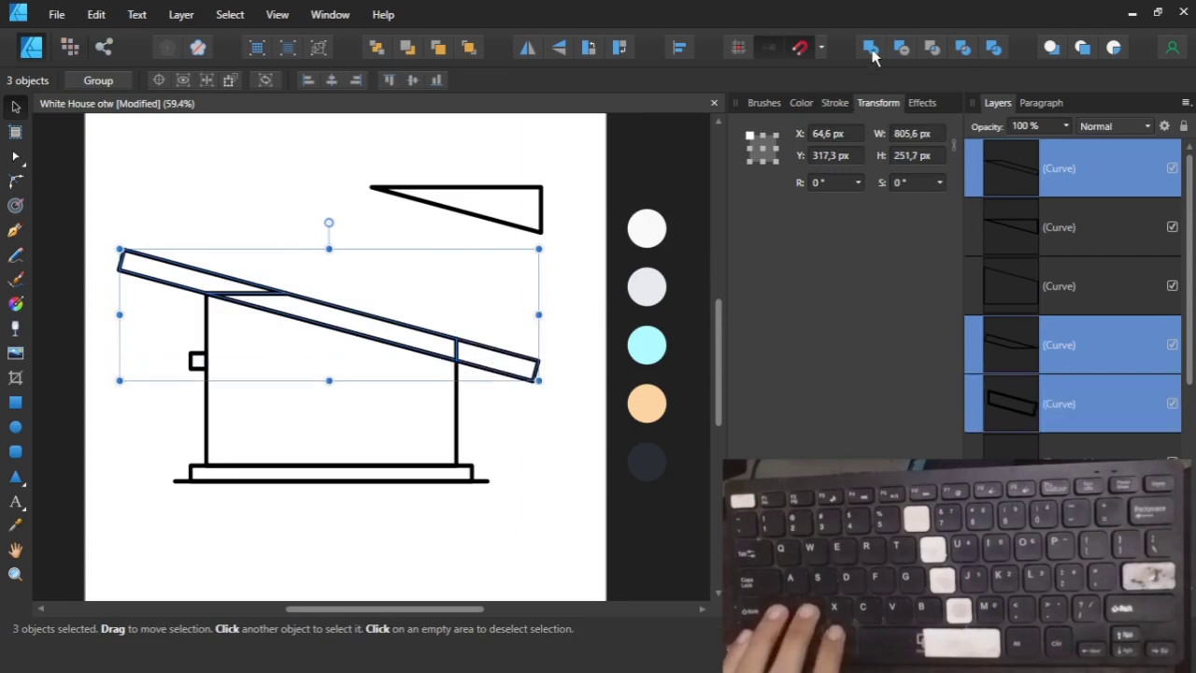
{"action": "key", "text": "ctrl+z"}
Delete the stray nodes left inside the merged roof bar above the right wall and check the rest of its outline.
{"action": "scroll", "coordinate": [439, 336], "scroll_direction": "up", "scroll_amount": 5}
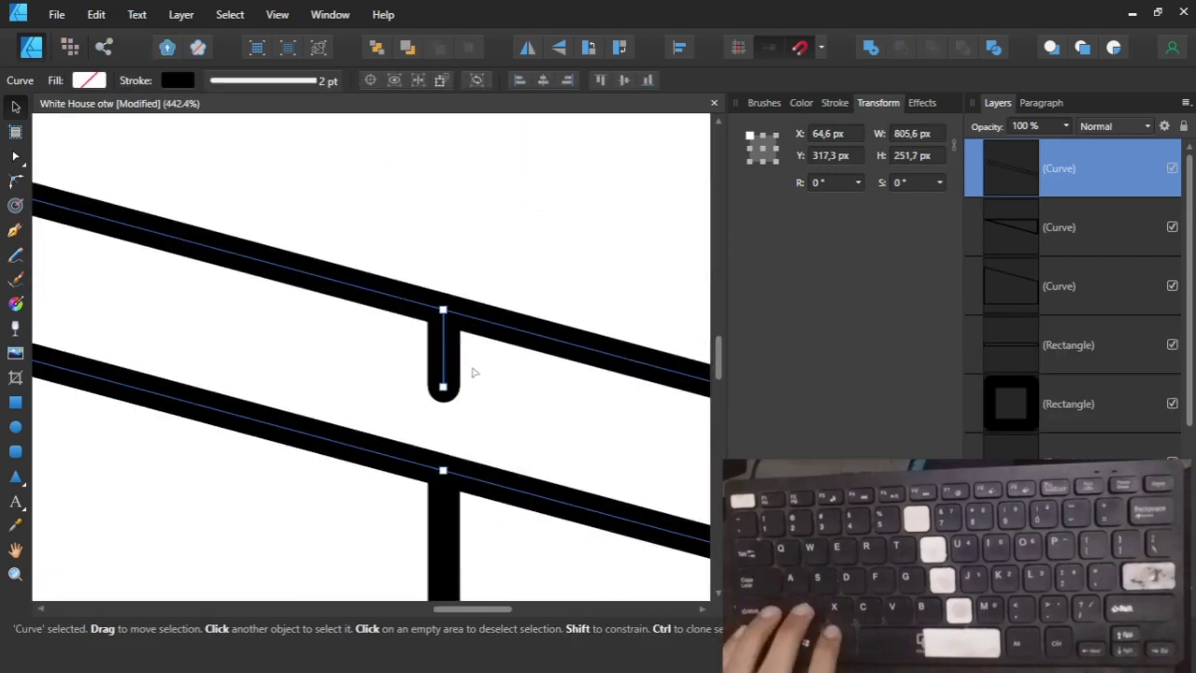
{"action": "key", "text": "a"}
{"action": "left_click_drag", "start_coordinate": [421, 414], "coordinate": [502, 272]}
{"action": "key", "text": "Delete"}
{"action": "scroll", "coordinate": [505, 278], "scroll_direction": "down", "scroll_amount": 3}
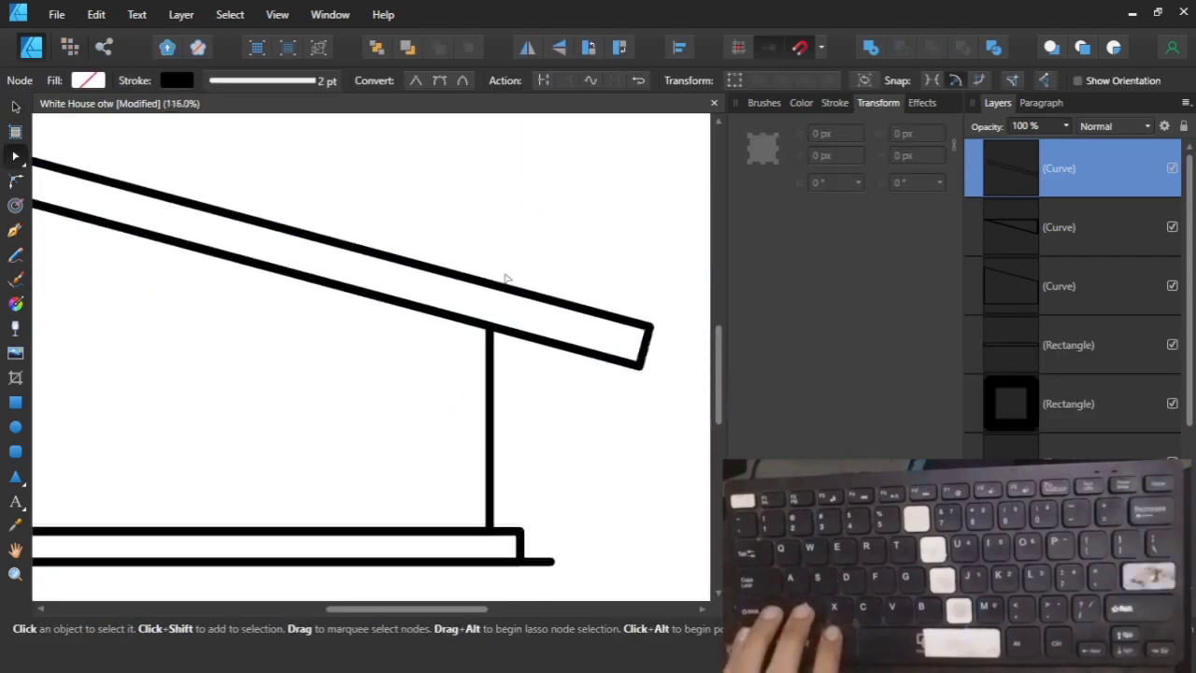
{"action": "scroll", "coordinate": [505, 279], "scroll_direction": "down", "scroll_amount": 2}
{"action": "left_click_drag", "start_coordinate": [522, 351], "coordinate": [89, 145]}
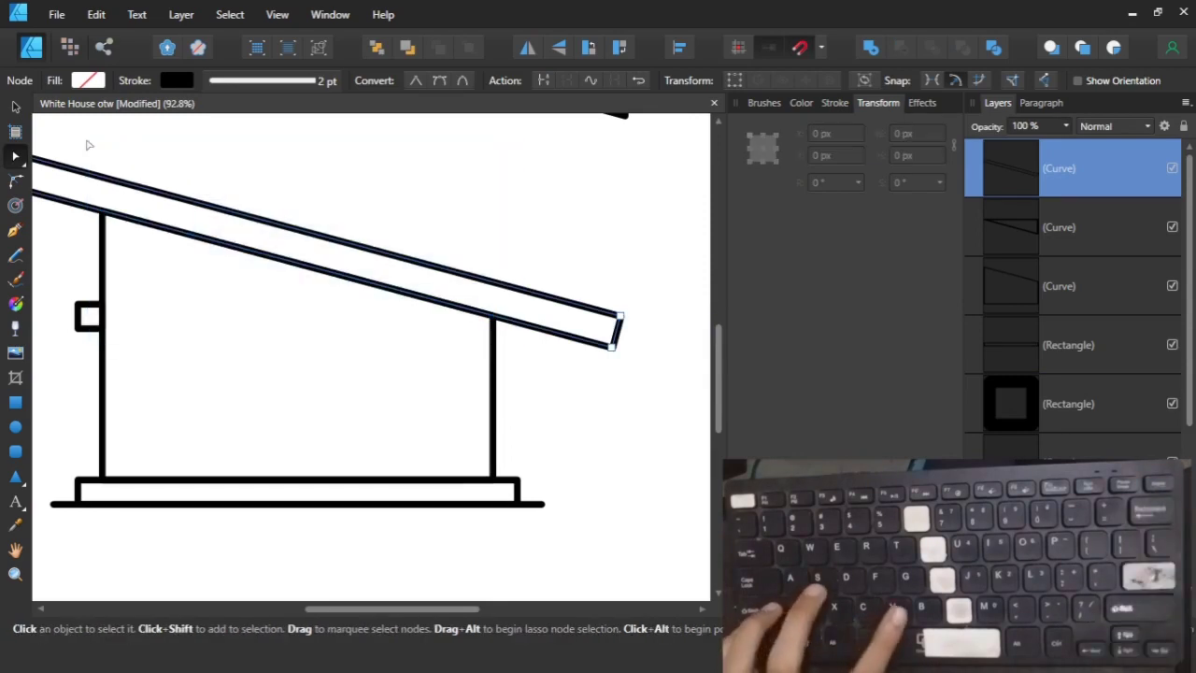
{"action": "left_click", "coordinate": [160, 200]}
{"action": "scroll", "coordinate": [94, 214], "scroll_direction": "up", "scroll_amount": 2}
{"action": "scroll", "coordinate": [115, 214], "scroll_direction": "down", "scroll_amount": 4}
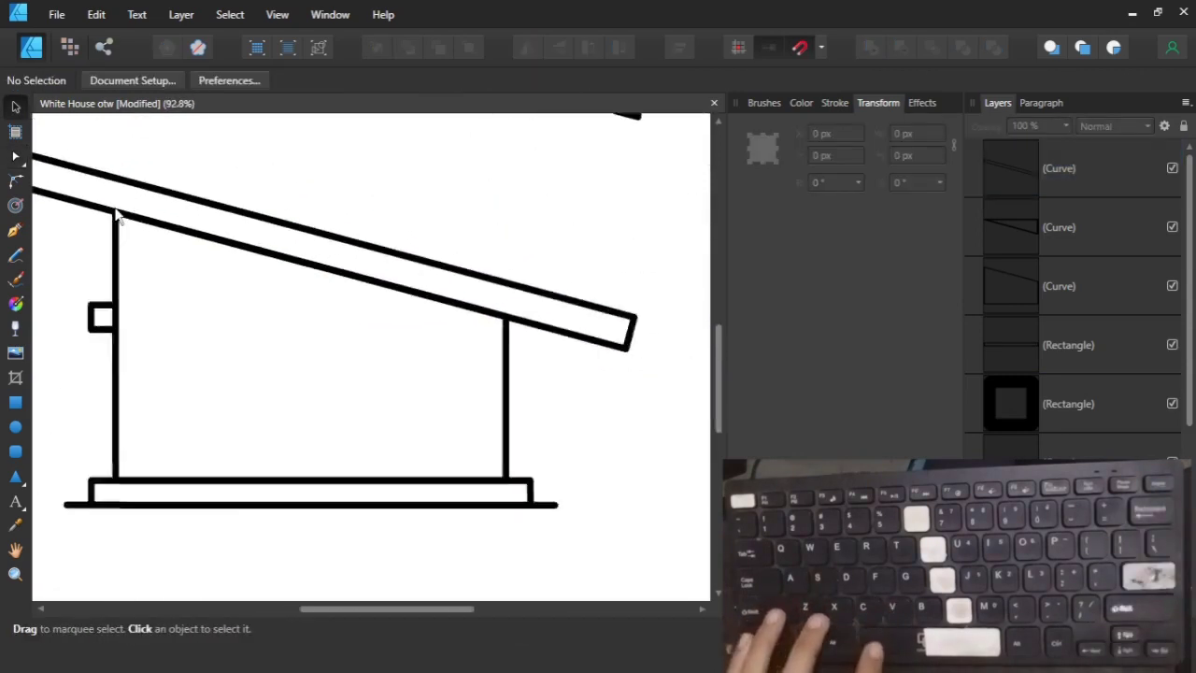
Delete the detached triangle in the empty area above the roof bar.
{"action": "scroll", "coordinate": [243, 208], "scroll_direction": "up", "scroll_amount": 1}
{"action": "left_click", "coordinate": [459, 199]}
{"action": "key", "text": "Delete"}
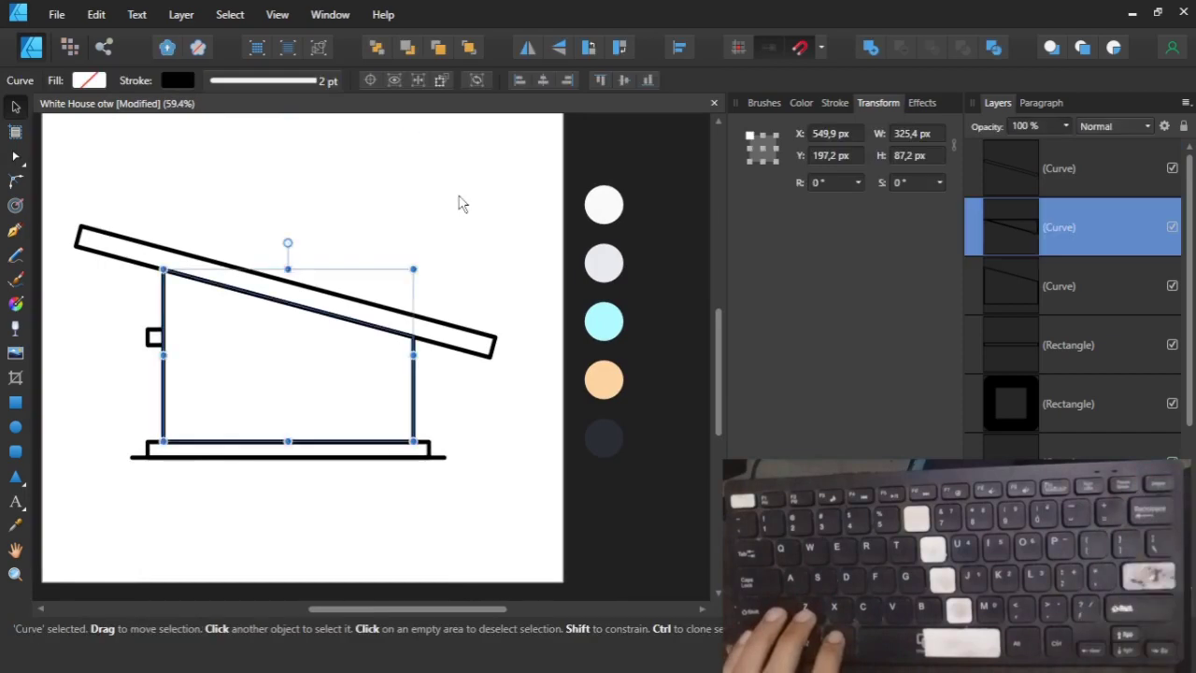
{"action": "left_click", "coordinate": [502, 266]}
Draw a rectangle about 141 × 365 px over the roof bar's right overhang, its left edge at the ground line's right end.
{"action": "key", "text": "m"}
{"action": "scroll", "coordinate": [428, 491], "scroll_direction": "up", "scroll_amount": 4}
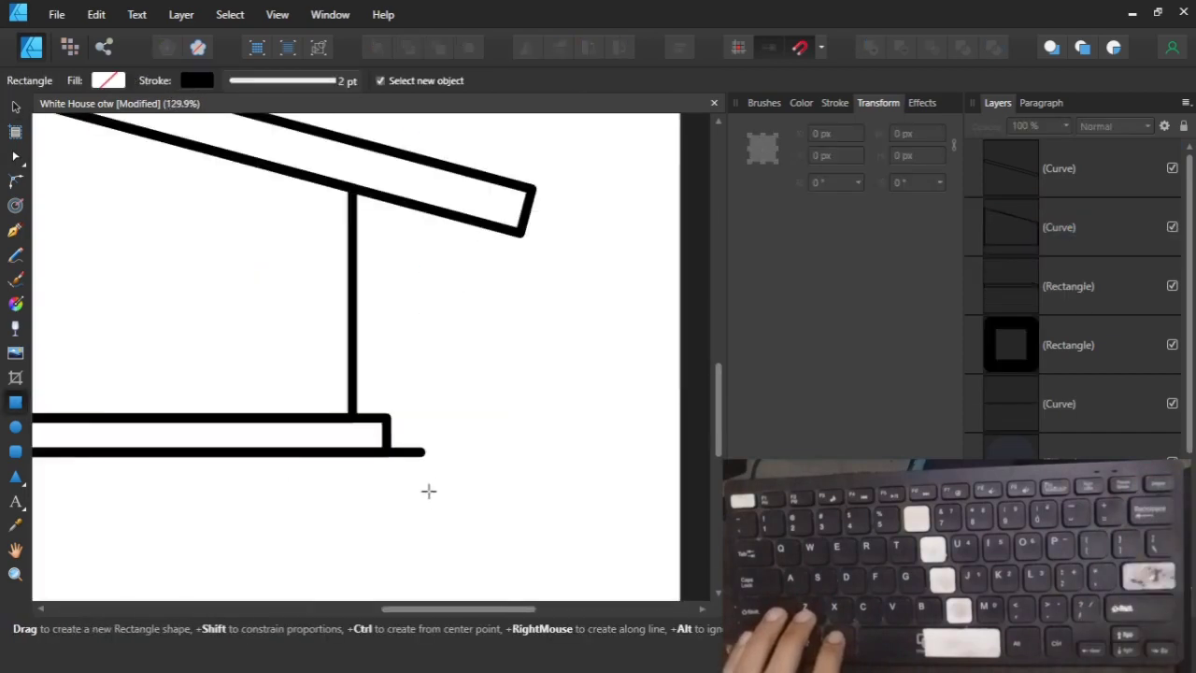
{"action": "left_click_drag", "start_coordinate": [420, 451], "coordinate": [487, 544]}
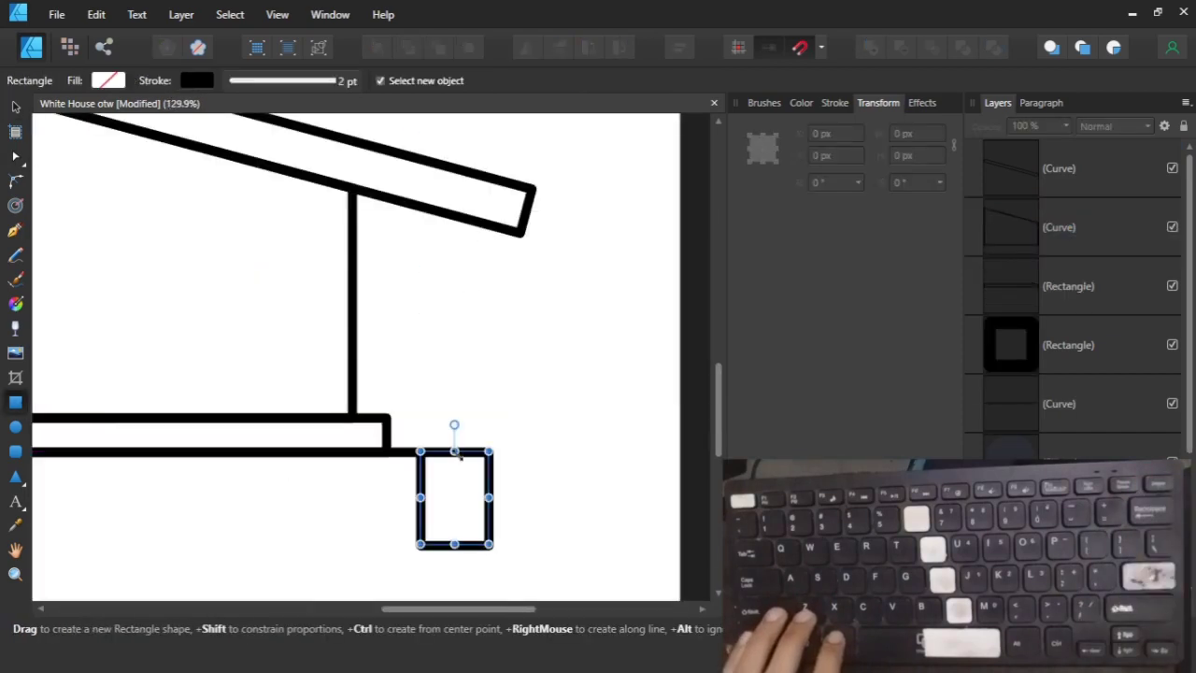
{"action": "left_click_drag", "start_coordinate": [454, 451], "coordinate": [454, 128]}
{"action": "left_click_drag", "start_coordinate": [488, 337], "coordinate": [581, 335]}
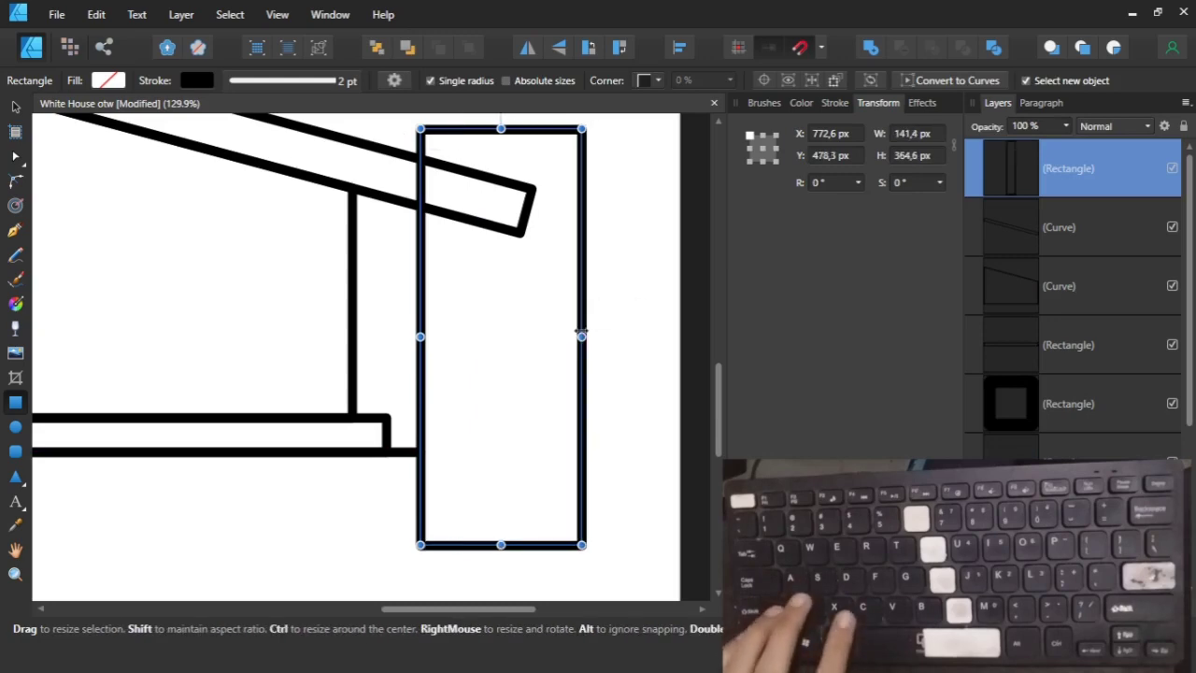
Subtract the rectangle from the roof bar to trim its right end vertically.
{"action": "key", "text": "v"}
{"action": "scroll", "coordinate": [548, 361], "scroll_direction": "up", "scroll_amount": 3}
{"action": "left_click", "coordinate": [525, 315], "text": "shift"}
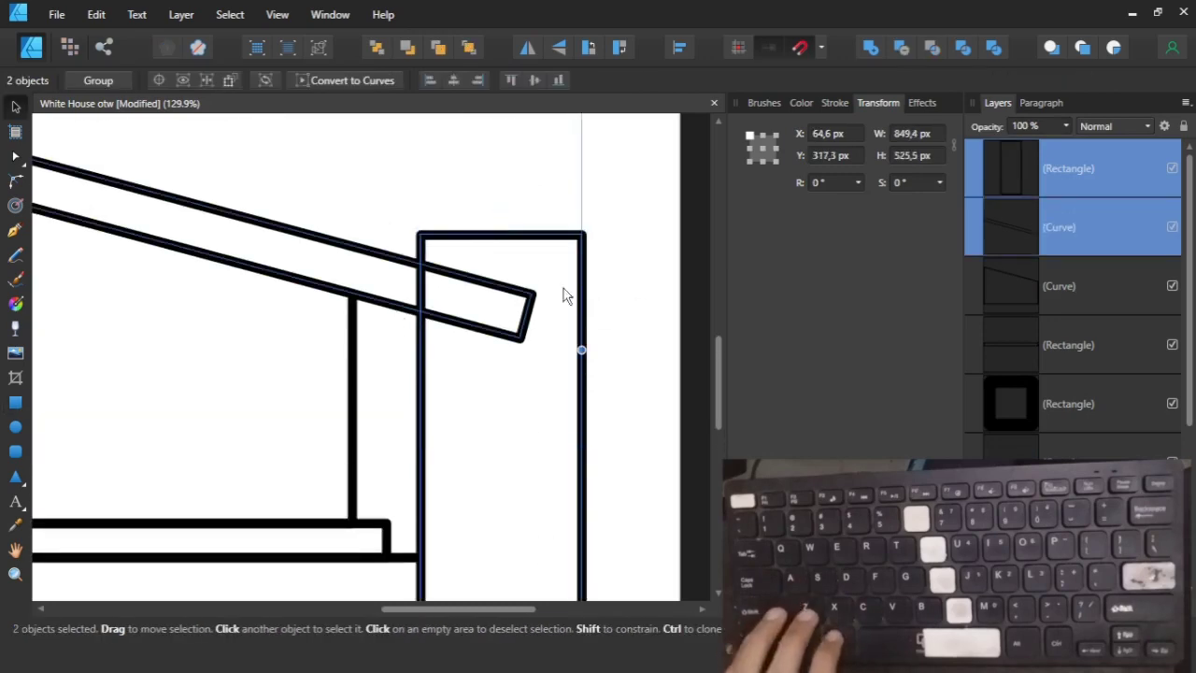
{"action": "left_click", "coordinate": [905, 50]}
{"action": "scroll", "coordinate": [404, 344], "scroll_direction": "down", "scroll_amount": 5}
{"action": "left_click", "coordinate": [59, 339]}
Draw a rectangle about 416 px tall over the roof bar's left overhang, its right edge at the ground line's left end.
{"action": "scroll", "coordinate": [60, 339], "scroll_direction": "up", "scroll_amount": 4}
{"action": "left_click_drag", "start_coordinate": [139, 291], "coordinate": [212, 344]}
{"action": "key", "text": "m"}
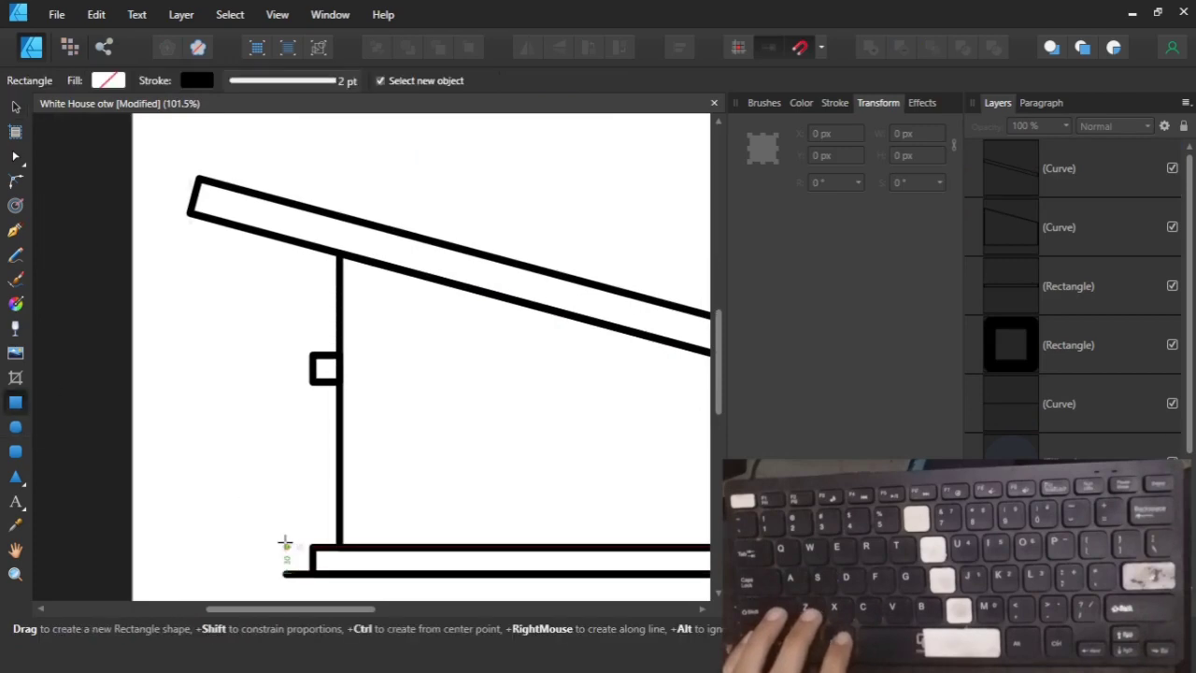
{"action": "mouse_move", "coordinate": [286, 517]}
{"action": "left_mouse_down"}
{"action": "mouse_move", "coordinate": [211, 389]}
{"action": "mouse_move", "coordinate": [147, 315]}
{"action": "mouse_move", "coordinate": [217, 224]}
{"action": "mouse_move", "coordinate": [217, 146]}
{"action": "left_mouse_up"}
Subtract the rectangle from the roof bar to trim its left end vertically.
{"action": "left_click", "coordinate": [334, 219], "text": "shift"}
{"action": "key", "text": "v"}
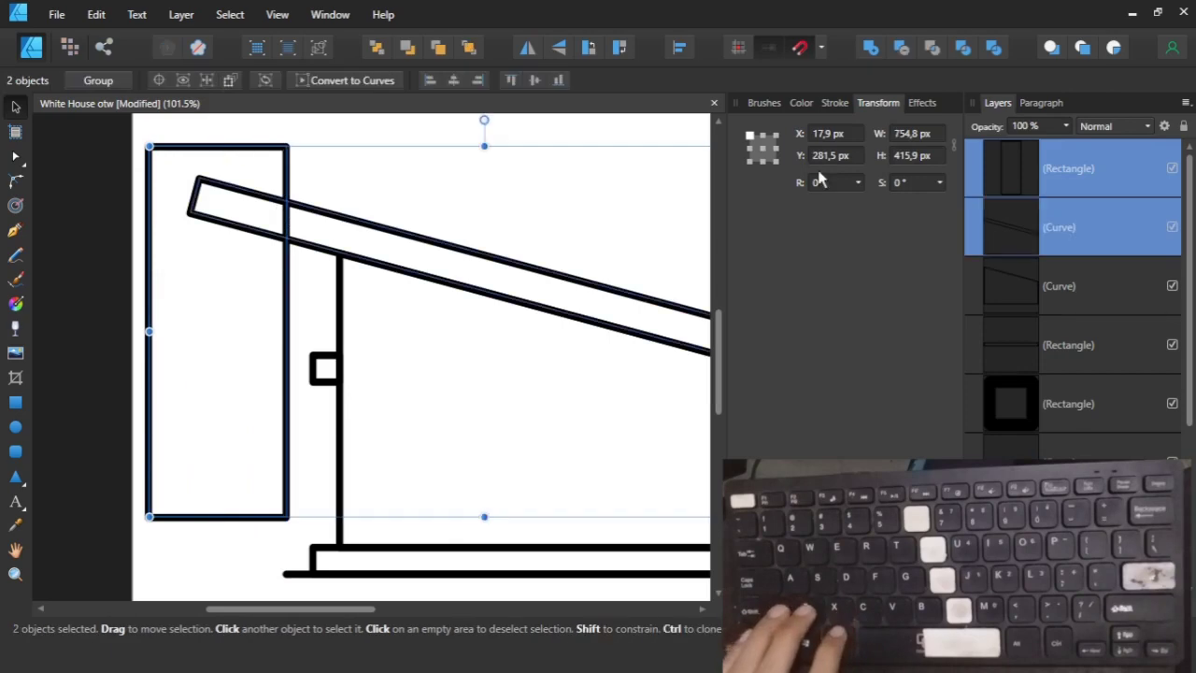
{"action": "left_click", "coordinate": [904, 47]}
{"action": "left_click", "coordinate": [515, 159]}
Duplicate the base rectangle directly above the base and fit the copy between the walls at 480 px wide.
{"action": "key", "text": "ctrl+0"}
{"action": "scroll", "coordinate": [376, 410], "scroll_direction": "up", "scroll_amount": 4}
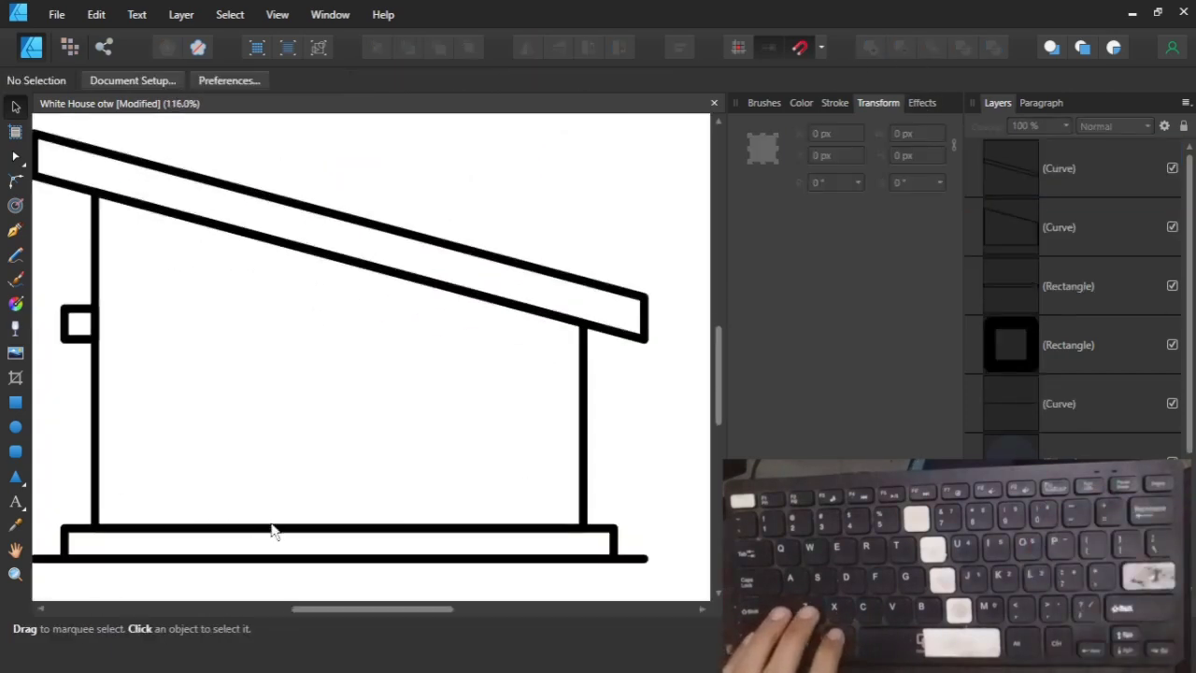
{"action": "left_click", "coordinate": [283, 533]}
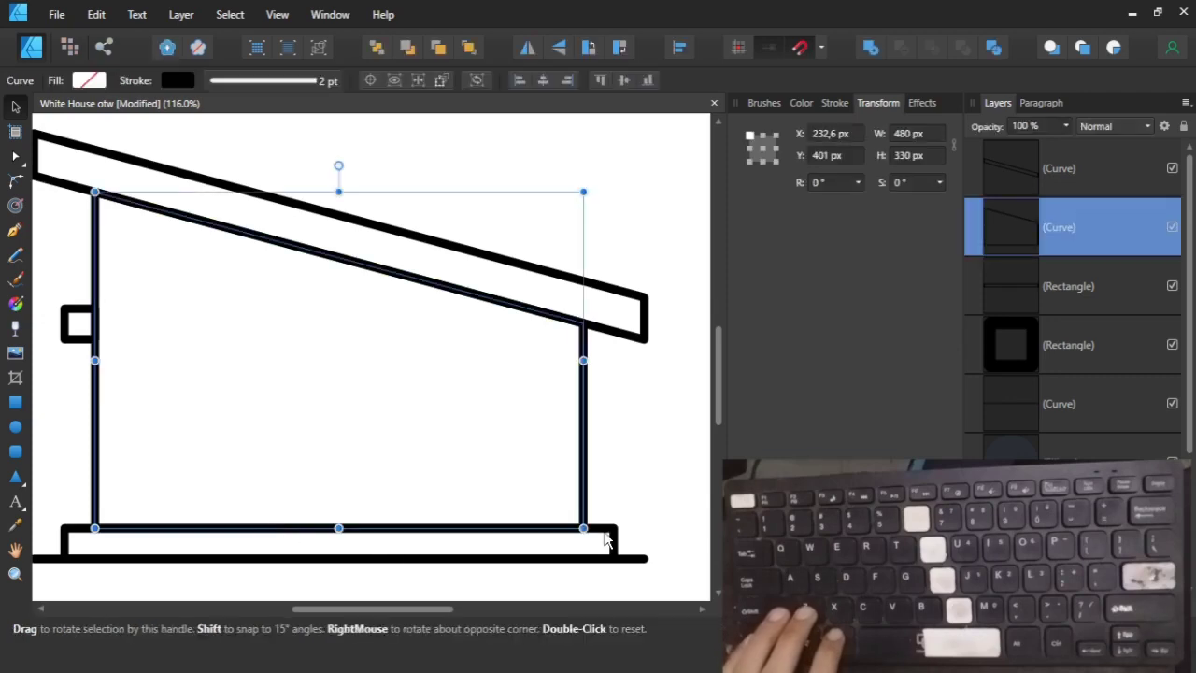
{"action": "left_click", "coordinate": [612, 544]}
{"action": "key", "text": "ctrl+j"}
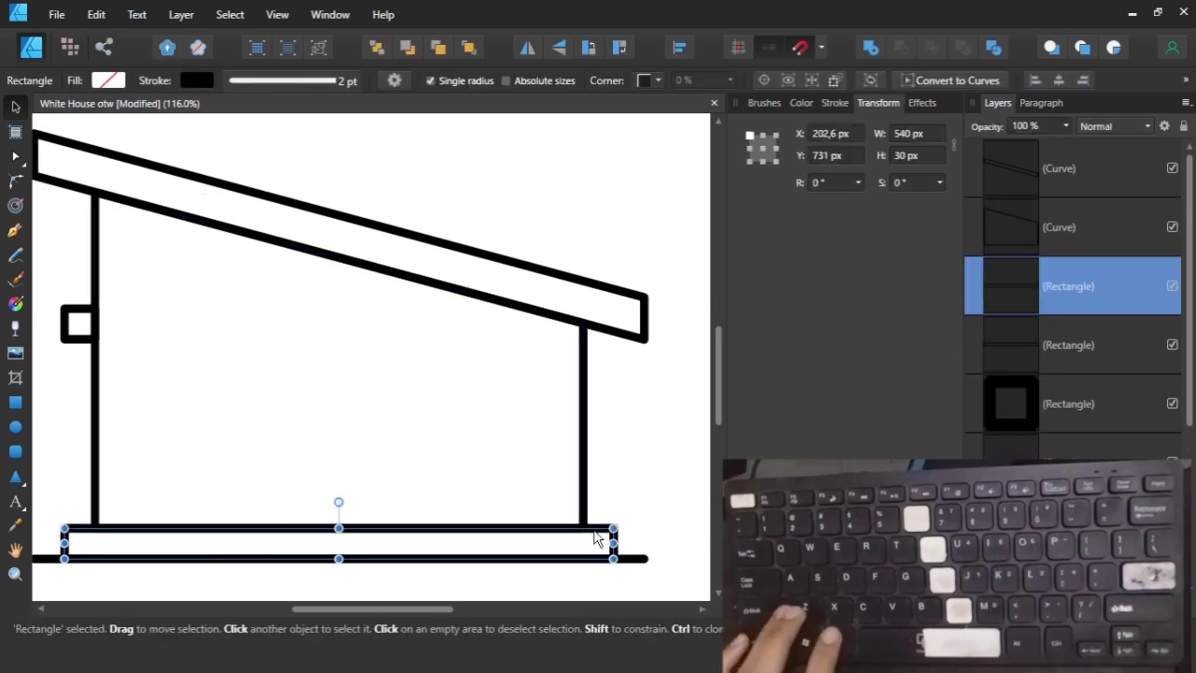
{"action": "left_click_drag", "start_coordinate": [598, 534], "coordinate": [584, 512]}
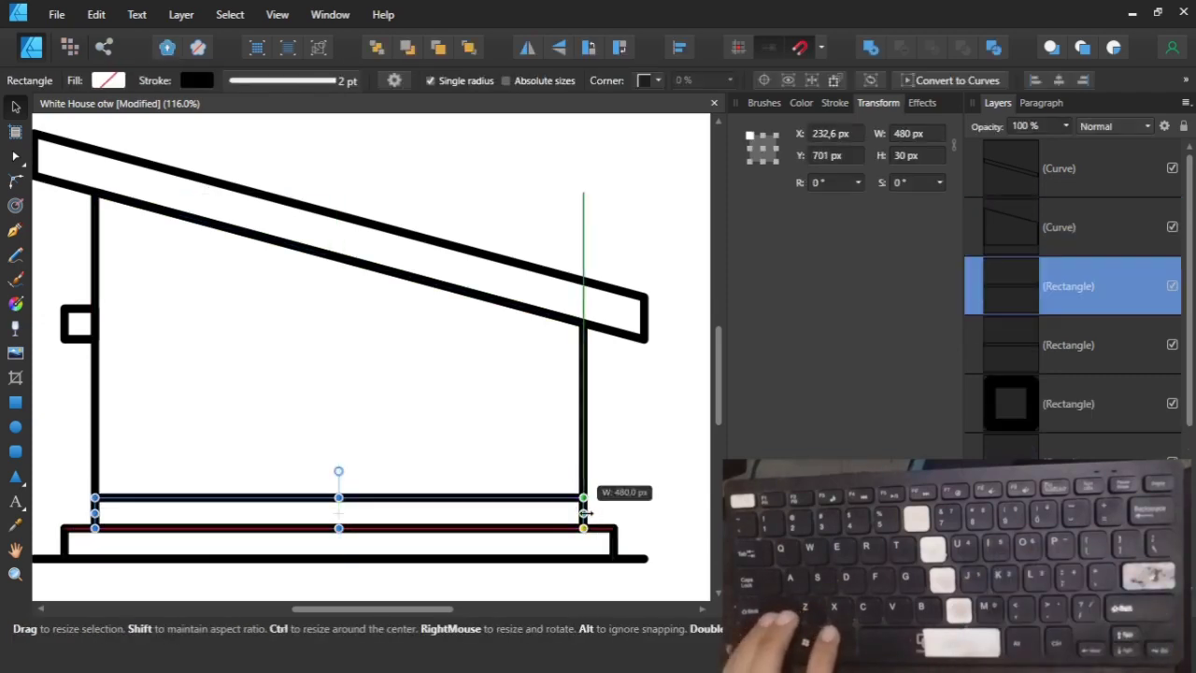
{"action": "left_click", "coordinate": [628, 494]}
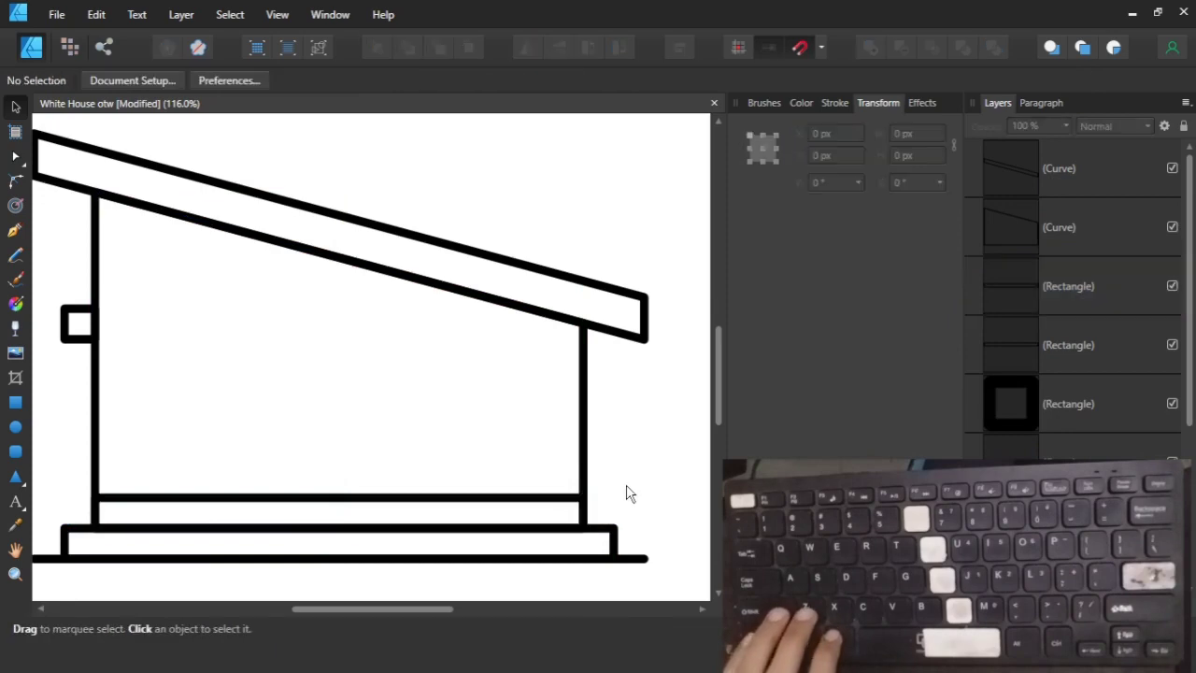
Draw a rectangle about 83 px tall inside the wall area and set its width to 80 px.
{"action": "left_click", "coordinate": [15, 402]}
{"action": "left_click_drag", "start_coordinate": [208, 322], "coordinate": [332, 405]}
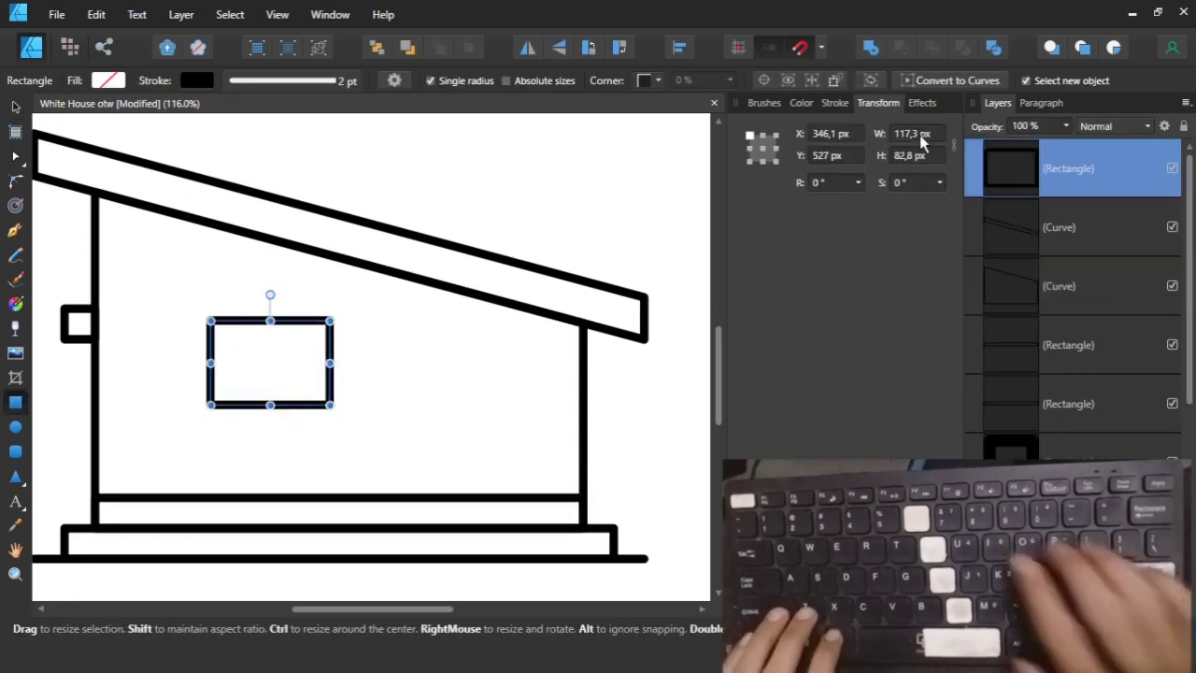
{"action": "left_click", "coordinate": [919, 135]}
{"action": "type", "text": "80"}
{"action": "key", "text": "Return"}
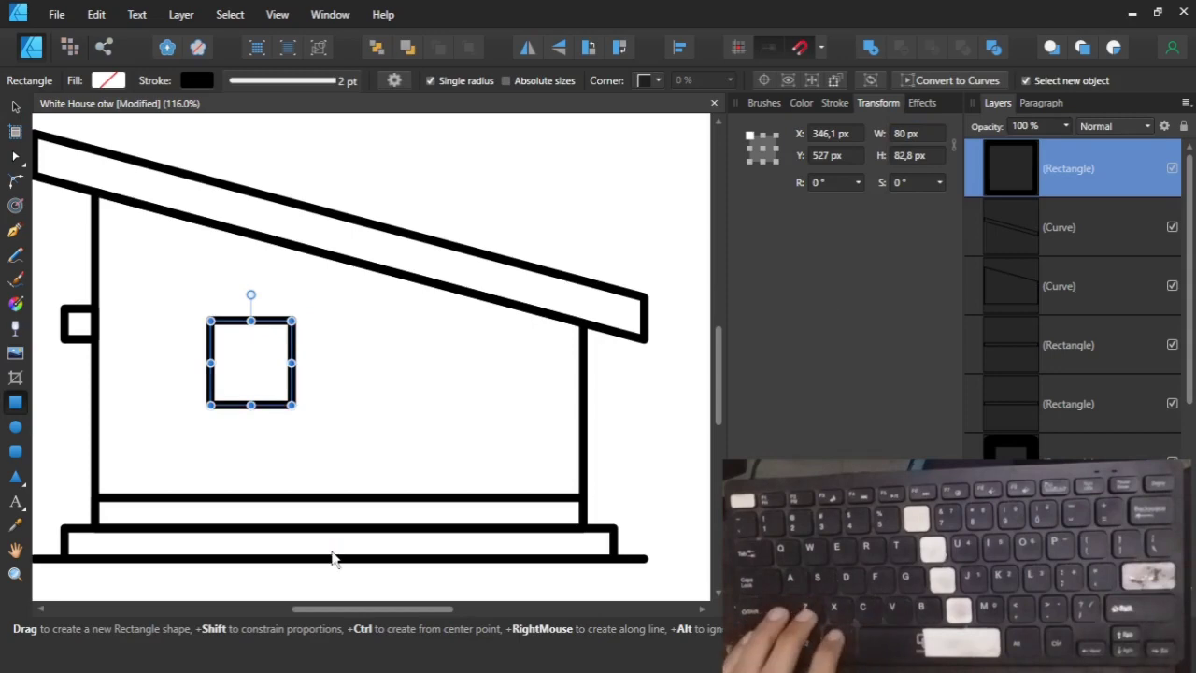
Move the 30 px spacer square into the wall's lower left corner and set the new rectangle against its right side.
{"action": "key", "text": "v"}
{"action": "left_click_drag", "start_coordinate": [280, 405], "coordinate": [232, 473]}
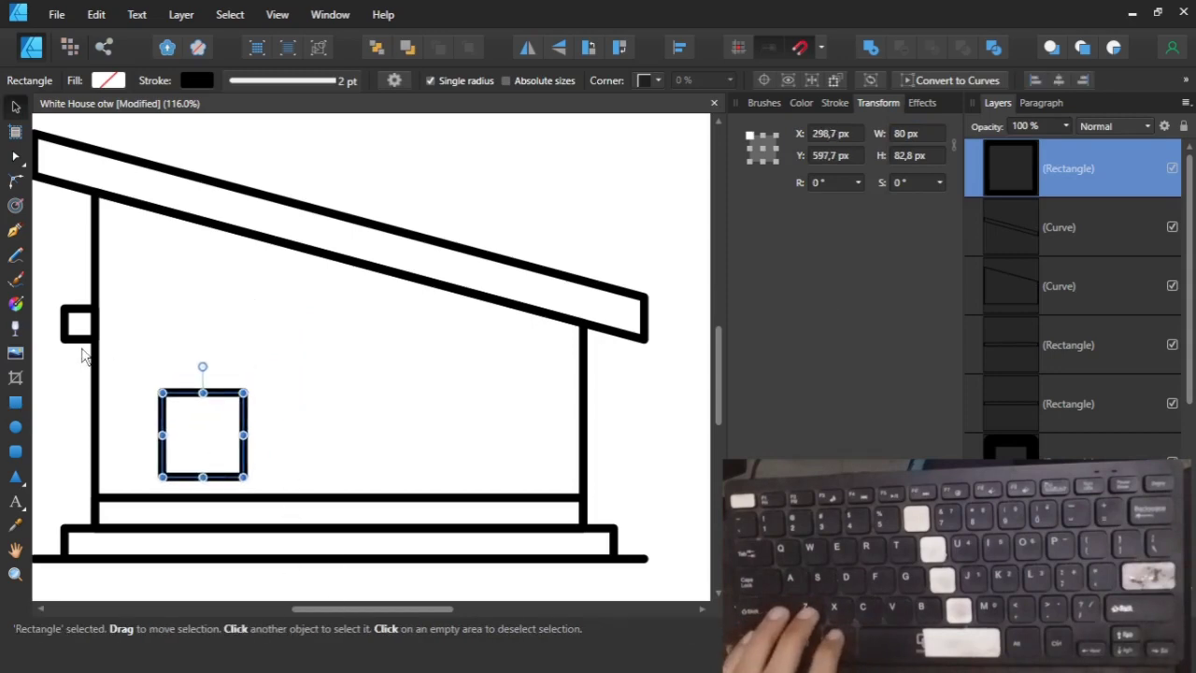
{"action": "left_click_drag", "start_coordinate": [77, 333], "coordinate": [131, 421]}
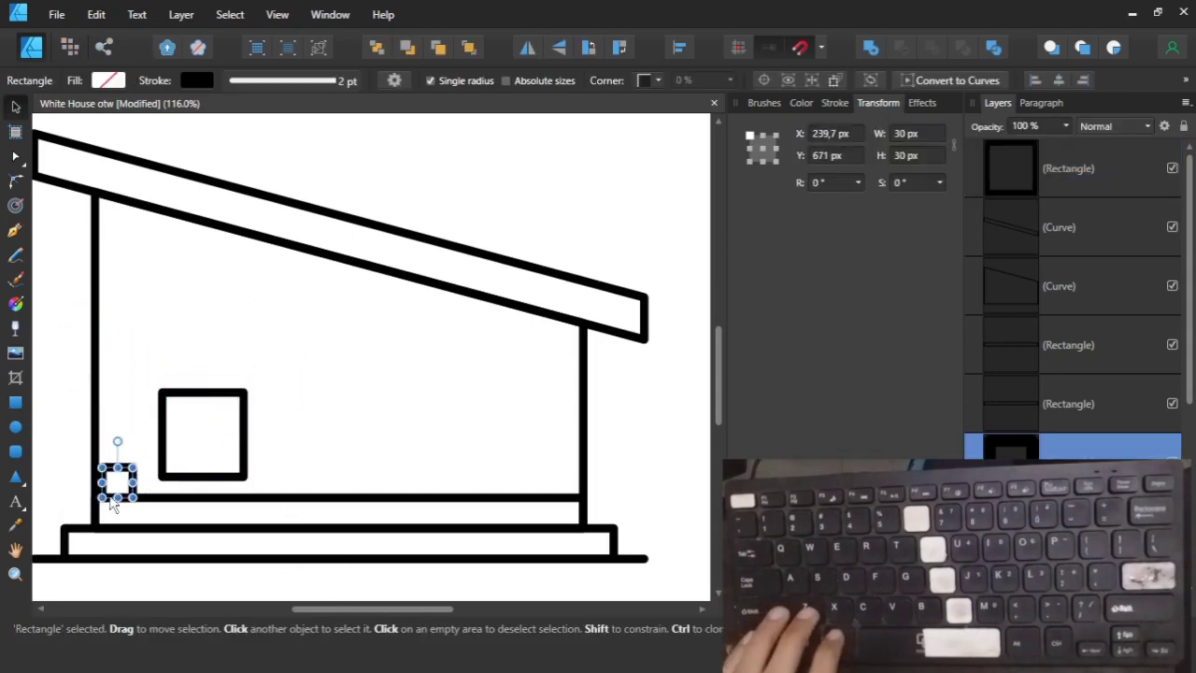
{"action": "left_click_drag", "start_coordinate": [192, 480], "coordinate": [160, 503]}
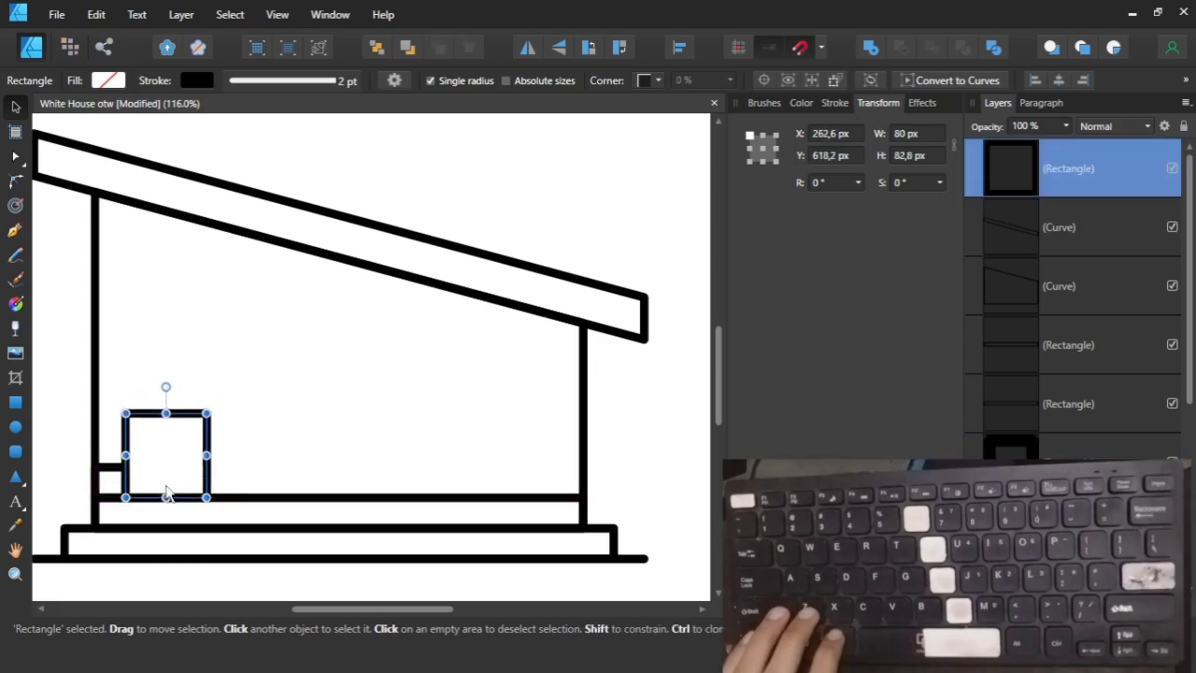
Stretch the rectangle down to the base's top edge and upward to about 208 px tall as a door.
{"action": "left_click_drag", "start_coordinate": [166, 383], "coordinate": [170, 314]}
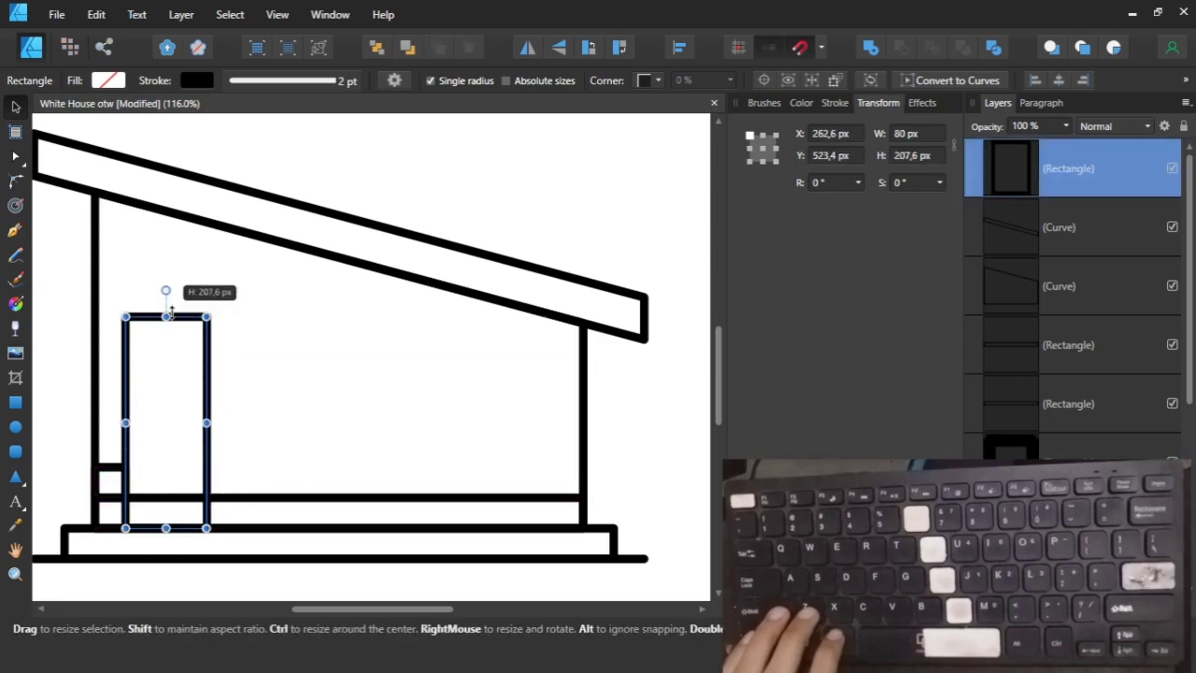
{"action": "left_click", "coordinate": [59, 414]}
{"action": "key", "text": "ctrl+0"}
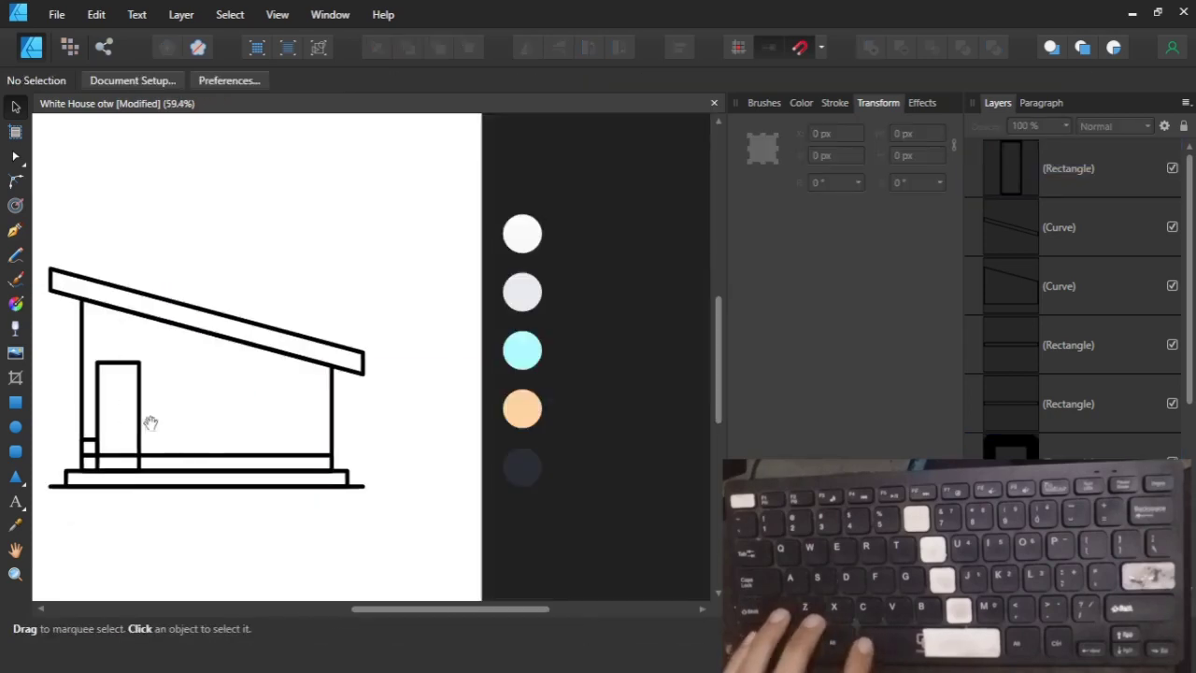
Widen the door toward the right by about half its width and lower its top edge slightly.
{"action": "scroll", "coordinate": [187, 439], "scroll_direction": "up", "scroll_amount": 3}
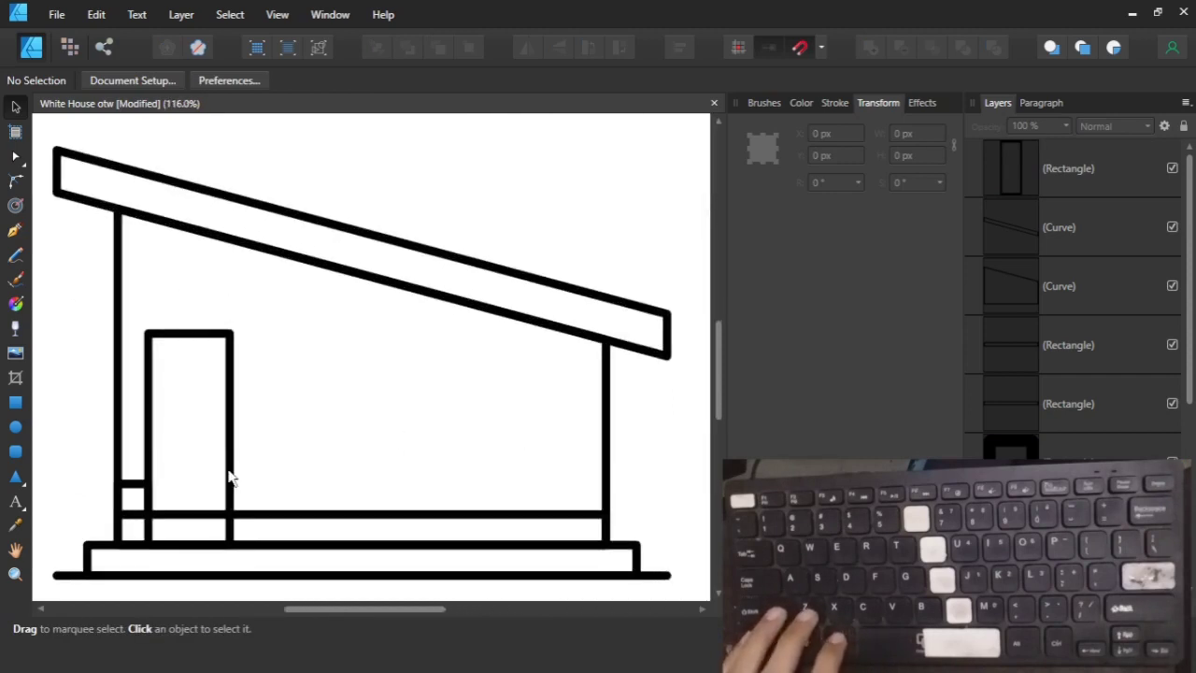
{"action": "left_click", "coordinate": [232, 448]}
{"action": "left_click_drag", "start_coordinate": [231, 440], "coordinate": [271, 440]}
{"action": "left_click_drag", "start_coordinate": [209, 333], "coordinate": [209, 348]}
{"action": "left_click", "coordinate": [76, 466]}
Stretch the spacer square to about 111 px tall and place copies beside the door, at the right wall and between them.
{"action": "left_click", "coordinate": [132, 493]}
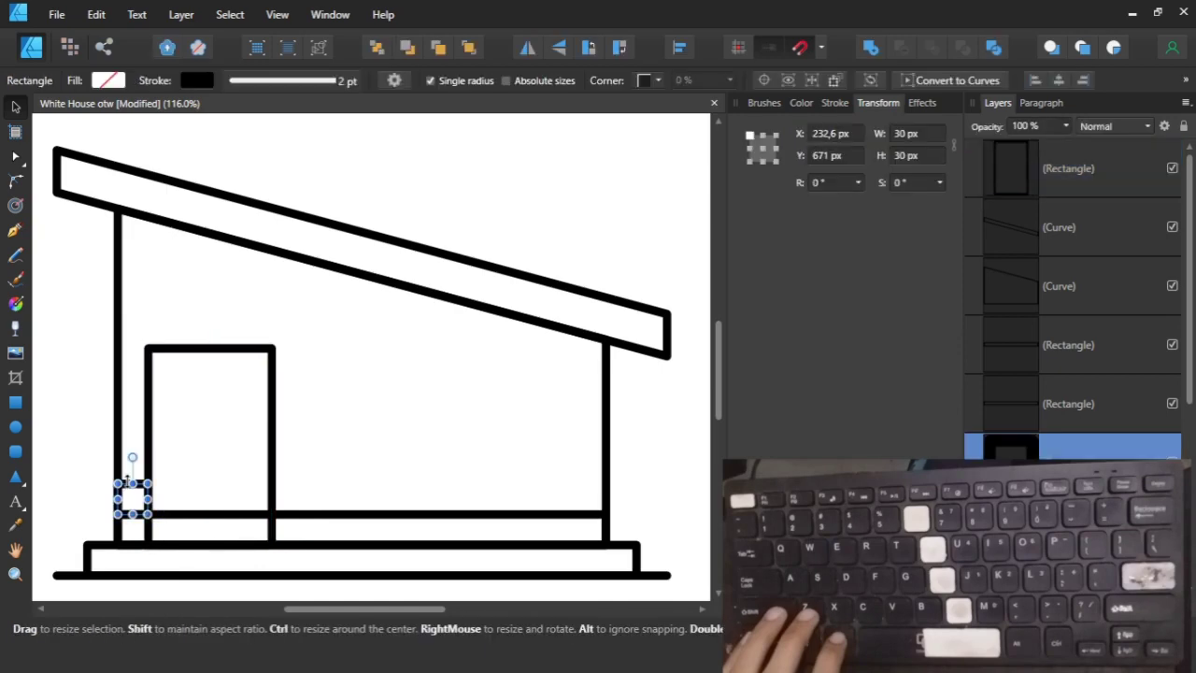
{"action": "left_click_drag", "start_coordinate": [148, 437], "coordinate": [608, 449]}
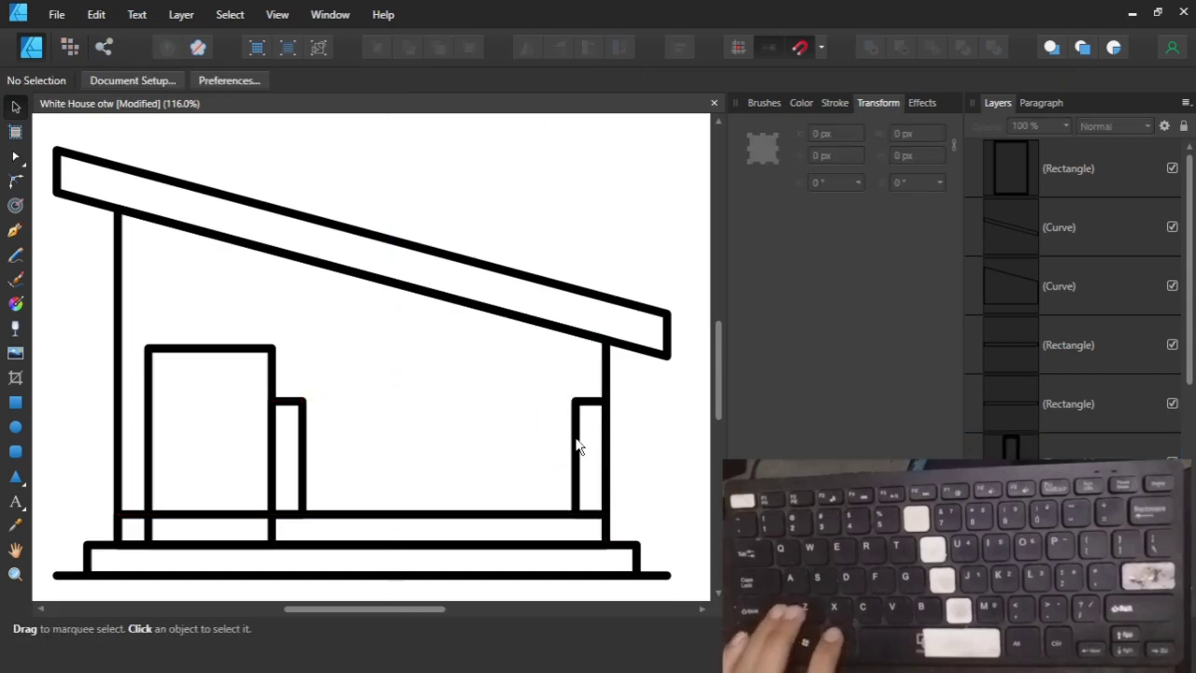
{"action": "left_click_drag", "start_coordinate": [577, 448], "coordinate": [443, 448]}
{"action": "left_click", "coordinate": [576, 448]}
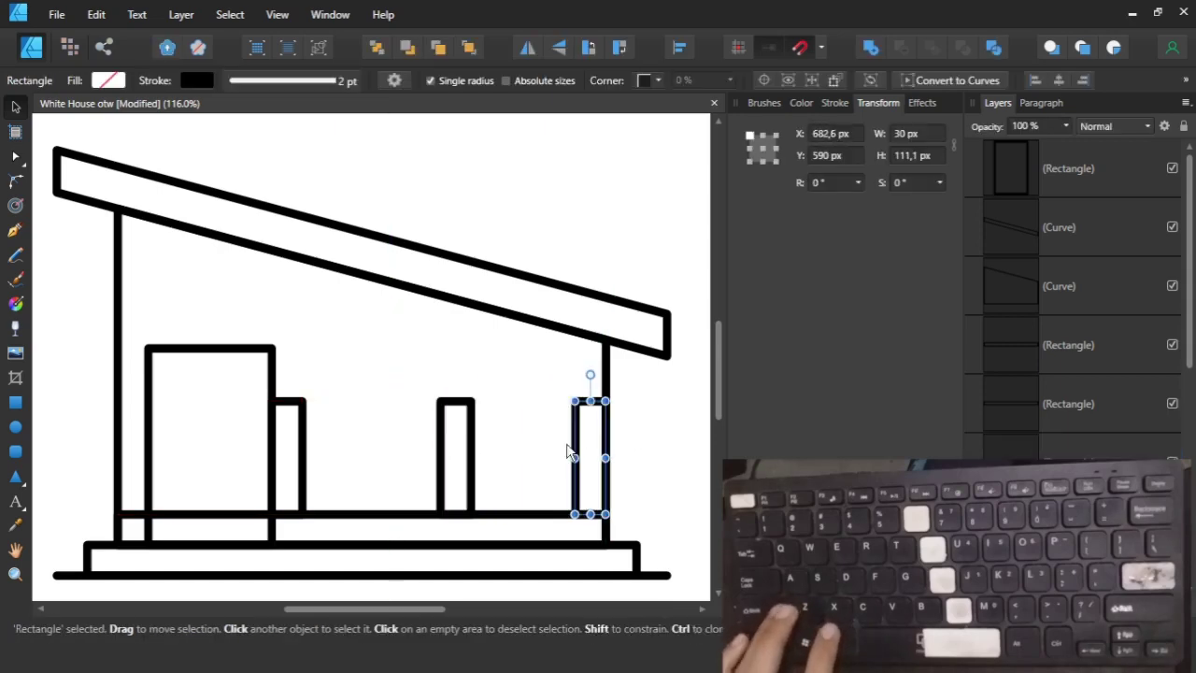
{"action": "left_click", "coordinate": [303, 447], "text": "shift"}
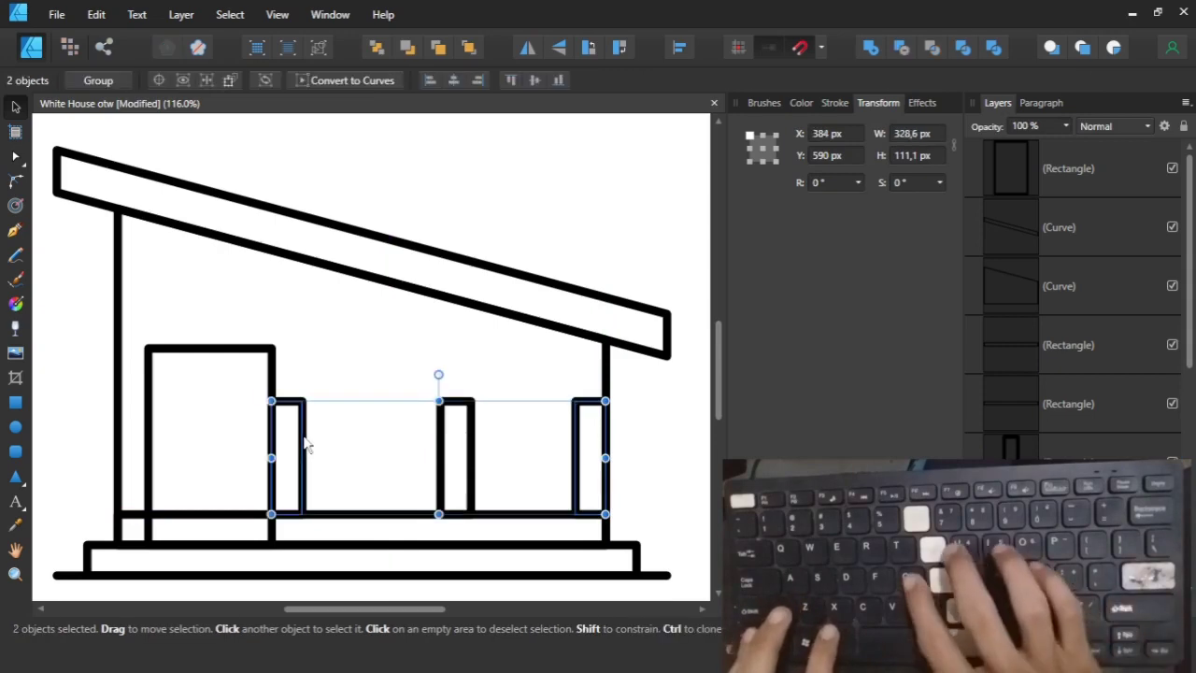
{"action": "left_click", "coordinate": [356, 428]}
{"action": "scroll", "coordinate": [279, 435], "scroll_direction": "up", "scroll_amount": 6}
{"action": "left_click", "coordinate": [326, 48]}
{"action": "left_click", "coordinate": [326, 49]}
{"action": "scroll", "coordinate": [267, 304], "scroll_direction": "down", "scroll_amount": 7}
{"action": "scroll", "coordinate": [441, 304], "scroll_direction": "up", "scroll_amount": 2}
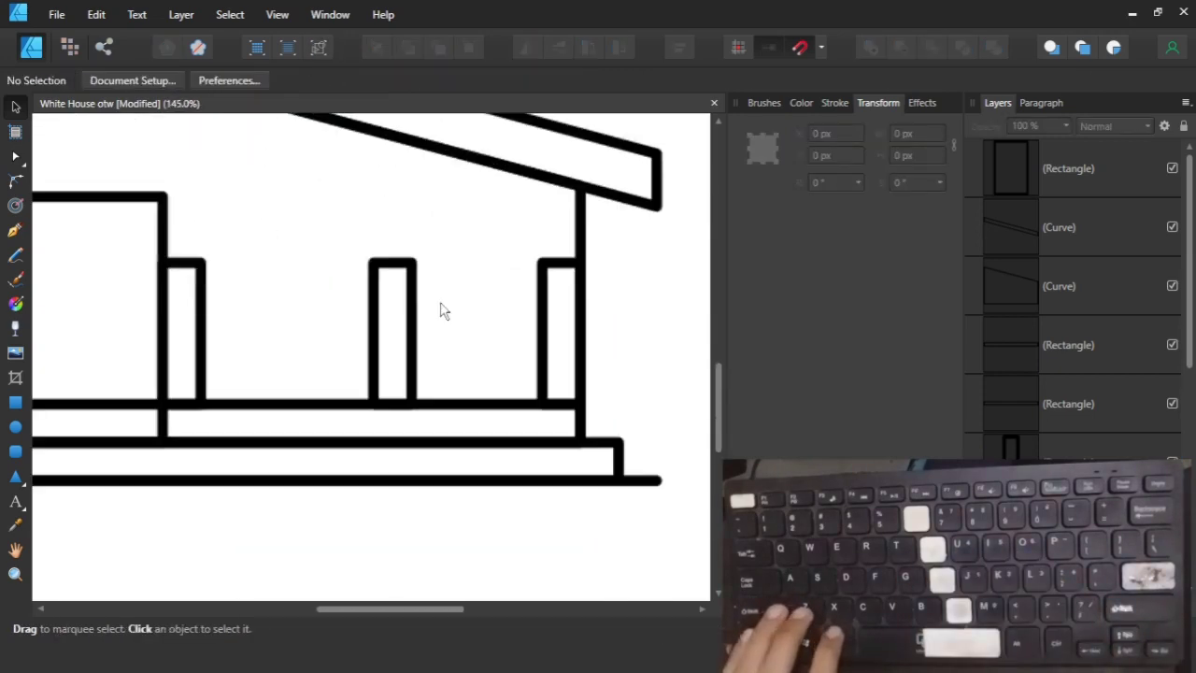
Group the two outer vertical spacers and centre the middle spacer horizontally between them.
{"action": "left_click", "coordinate": [205, 302]}
{"action": "left_click", "coordinate": [553, 318], "text": "shift"}
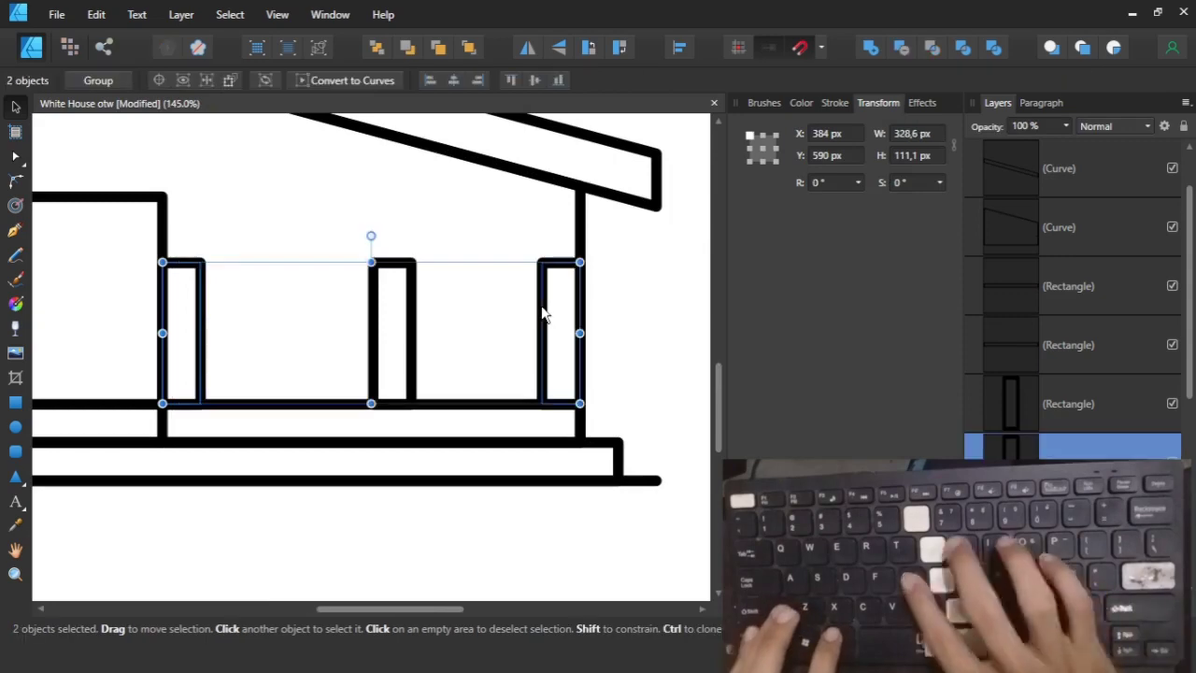
{"action": "key", "text": "ctrl+g"}
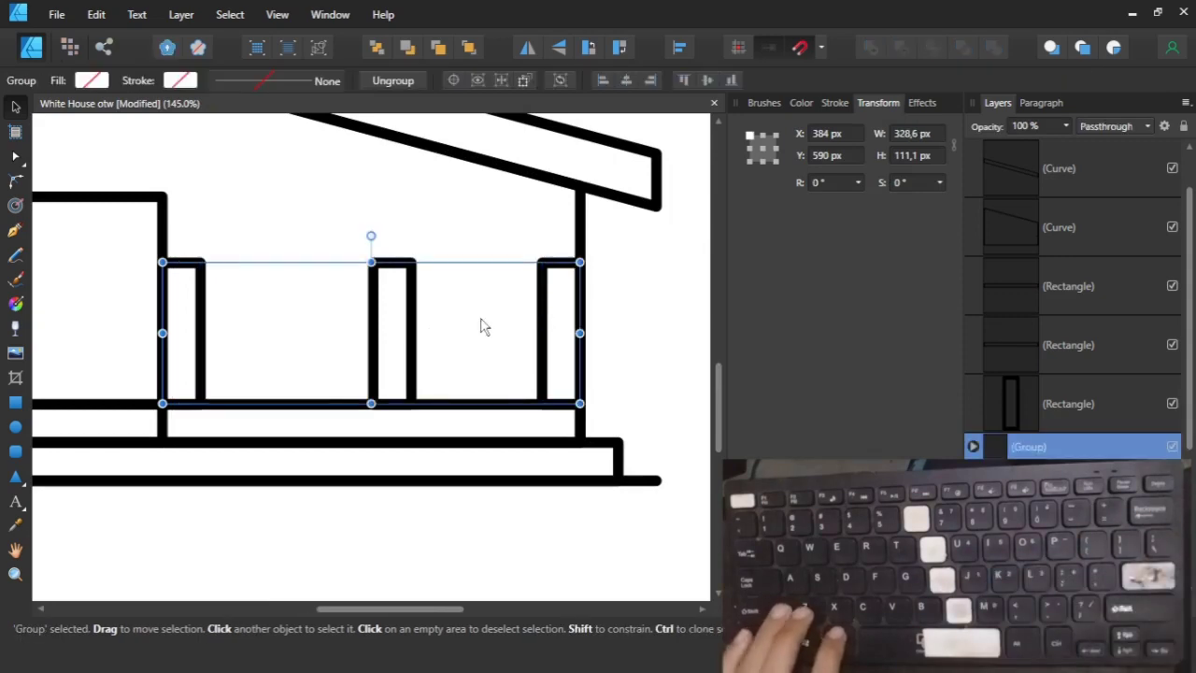
{"action": "left_click", "coordinate": [417, 332], "text": "shift"}
{"action": "left_click", "coordinate": [455, 82]}
{"action": "left_click", "coordinate": [529, 301]}
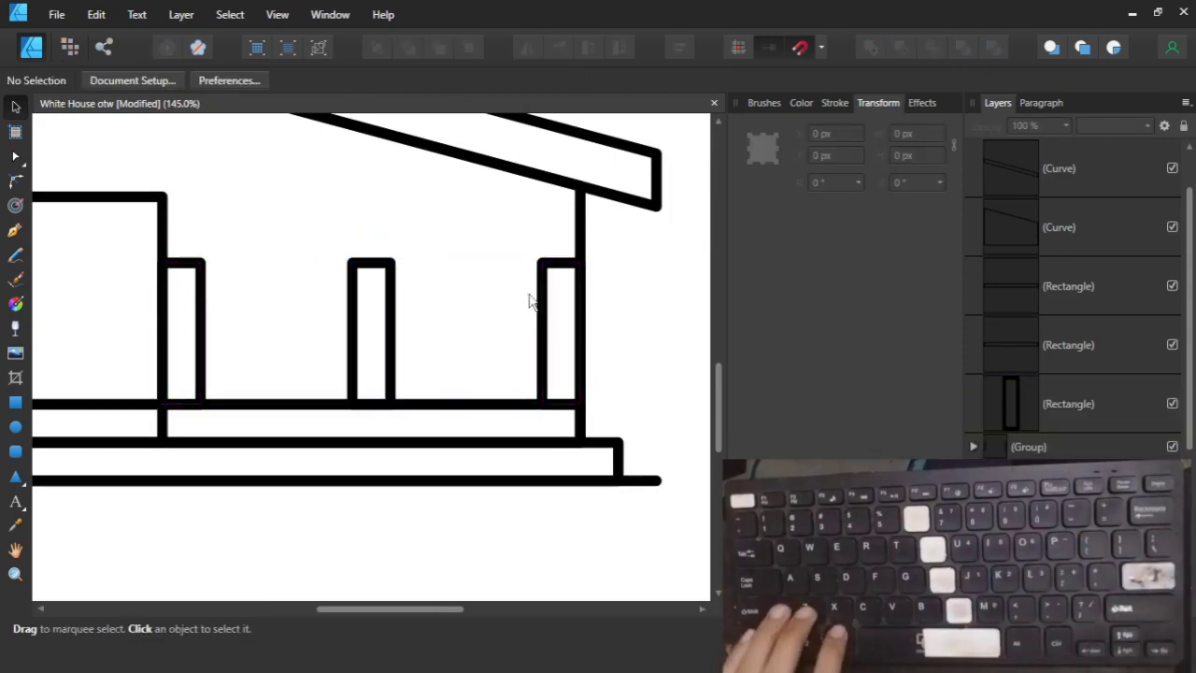
Ungroup the two outer vertical spacers.
{"action": "left_click", "coordinate": [551, 310]}
{"action": "right_click", "coordinate": [558, 309]}
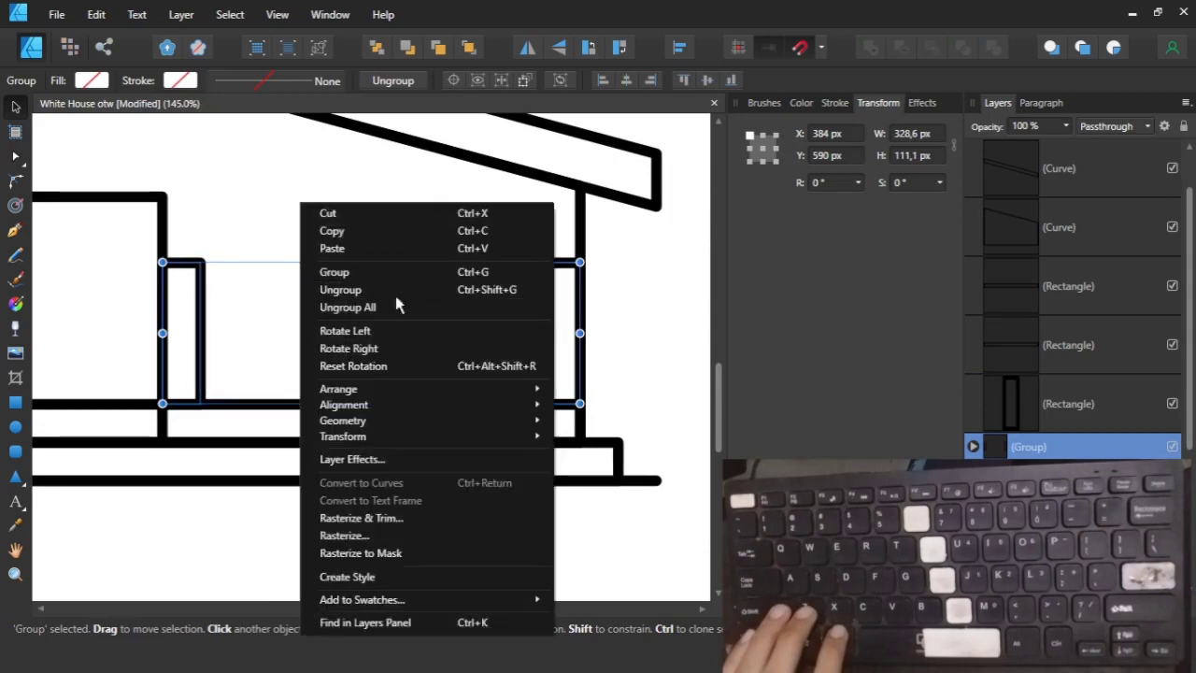
{"action": "left_click", "coordinate": [395, 295]}
{"action": "scroll", "coordinate": [481, 312], "scroll_direction": "up", "scroll_amount": 1}
{"action": "left_click", "coordinate": [404, 327]}
Copy the middle spacer into the gap to its right and rotate the copy to -90°.
{"action": "left_click", "coordinate": [394, 352]}
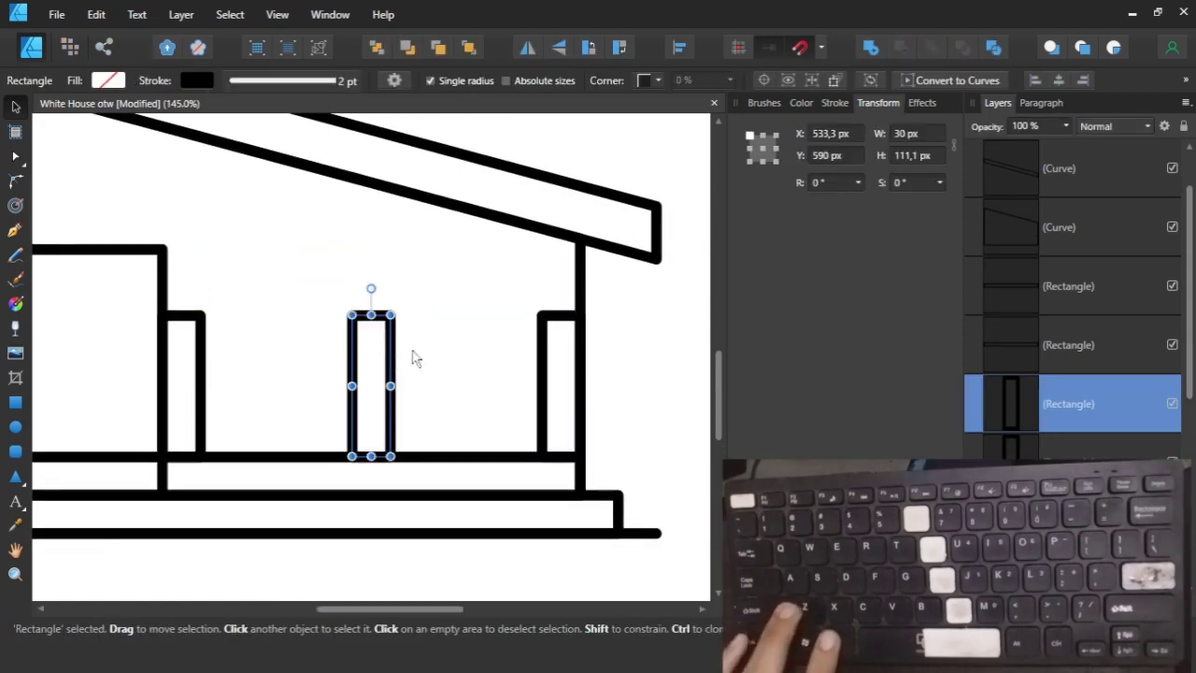
{"action": "left_click_drag", "start_coordinate": [392, 353], "coordinate": [476, 352]}
{"action": "left_click_drag", "start_coordinate": [479, 309], "coordinate": [550, 381]}
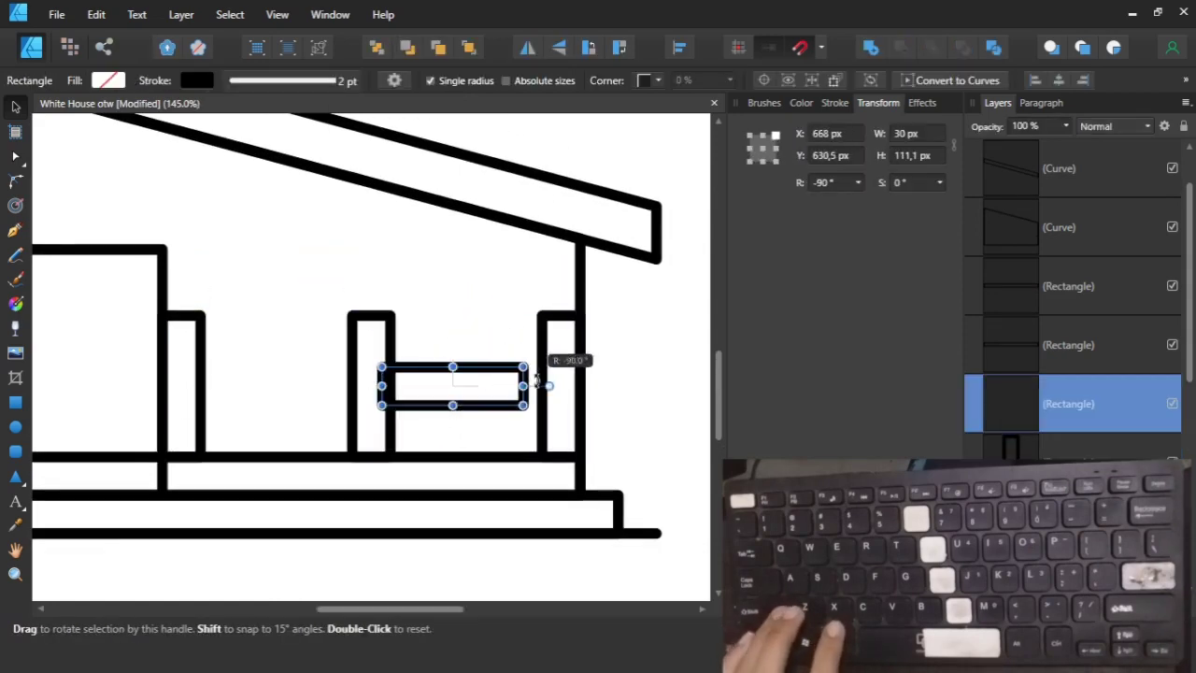
Rest the rotated bar on the lower wall strip and stretch it to about 119 px, spanning the gap between the middle and right spacers.
{"action": "left_click_drag", "start_coordinate": [492, 420], "coordinate": [483, 459]}
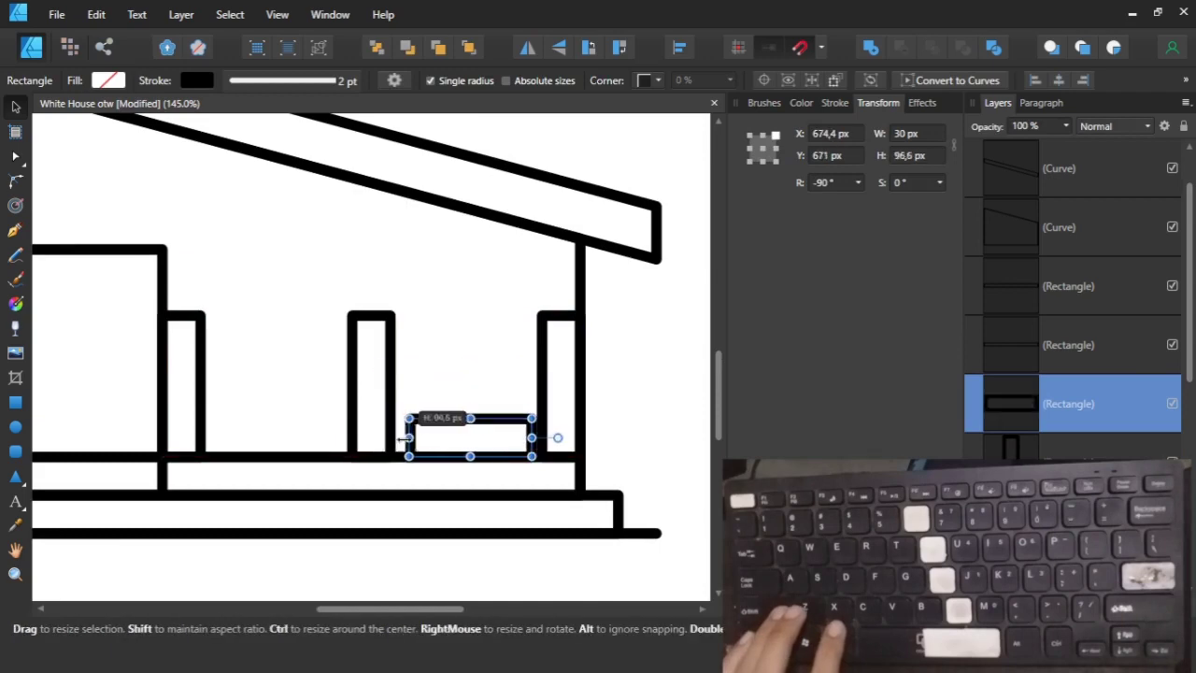
{"action": "left_click_drag", "start_coordinate": [391, 436], "coordinate": [391, 437]}
{"action": "left_click_drag", "start_coordinate": [542, 437], "coordinate": [542, 437]}
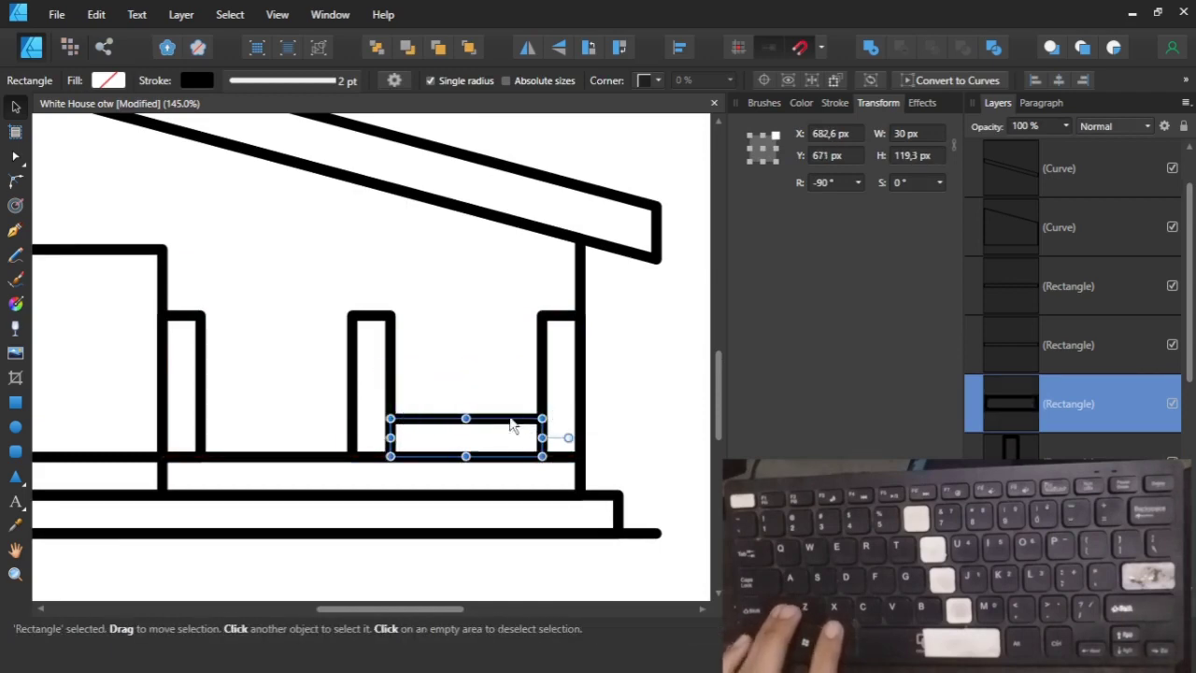
Copy the horizontal bar into the gap between the door-side spacer and the middle spacer.
{"action": "mouse_move", "coordinate": [418, 427]}
{"action": "left_mouse_down"}
{"action": "mouse_move", "coordinate": [299, 428]}
{"action": "mouse_move", "coordinate": [308, 432]}
{"action": "left_mouse_up"}
{"action": "left_click", "coordinate": [487, 419]}
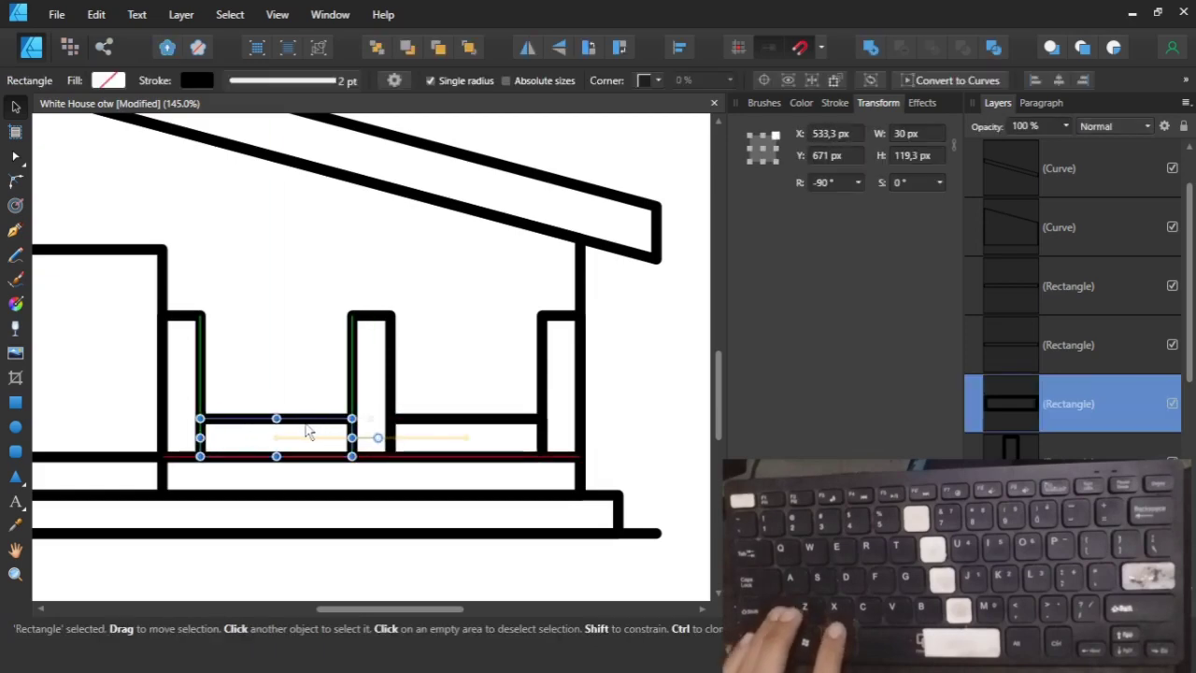
{"action": "left_click", "coordinate": [478, 367]}
Delete the middle and right vertical spacers, keeping the one beside the door.
{"action": "left_click_drag", "start_coordinate": [456, 277], "coordinate": [327, 490]}
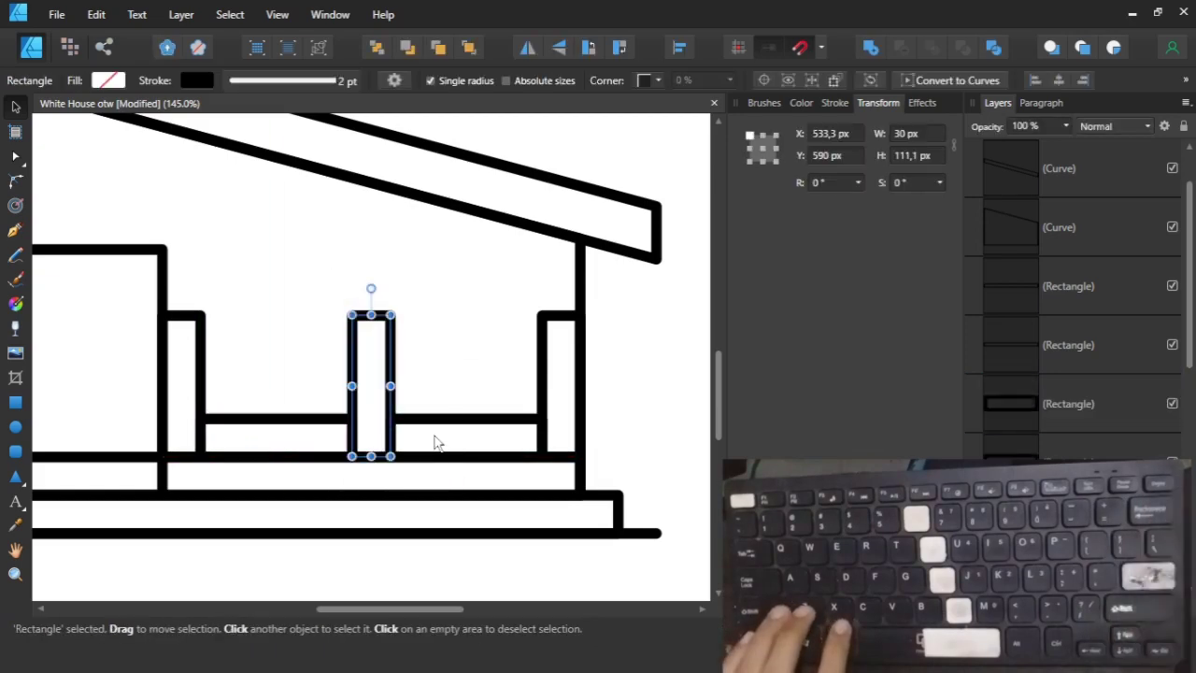
{"action": "key", "text": "Delete"}
{"action": "key", "text": "Delete"}
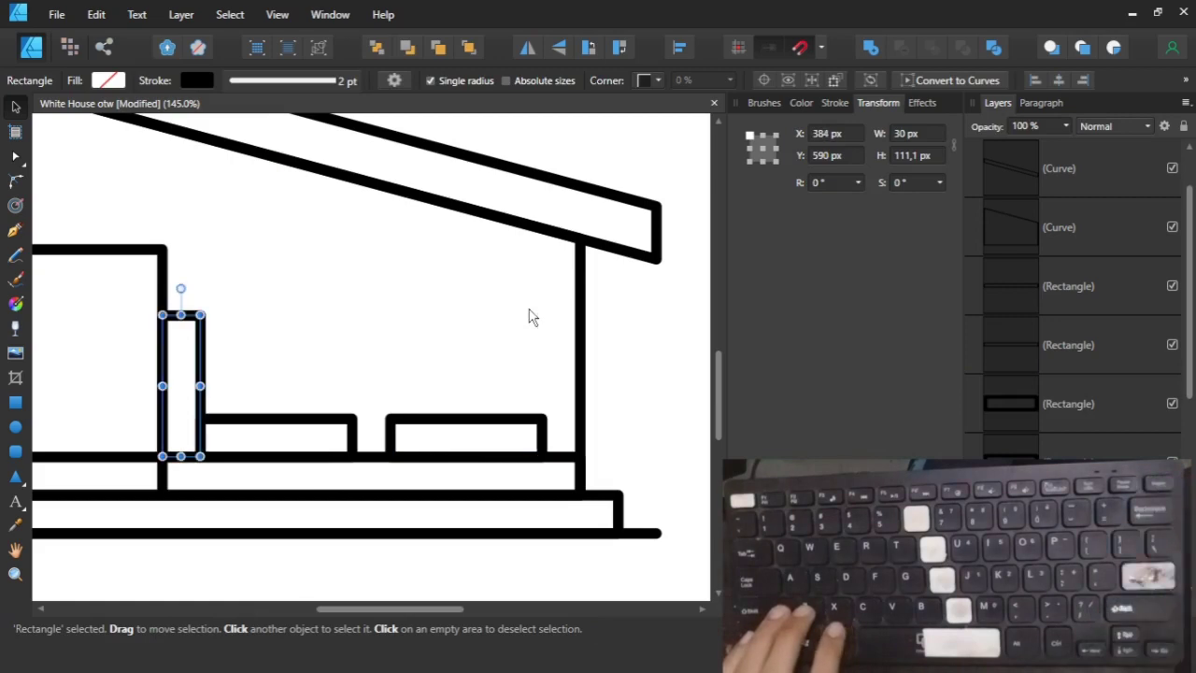
{"action": "key", "text": "ctrl+d"}
Set the thickness of both horizontal bars to 20 px.
{"action": "left_click_drag", "start_coordinate": [565, 379], "coordinate": [205, 446]}
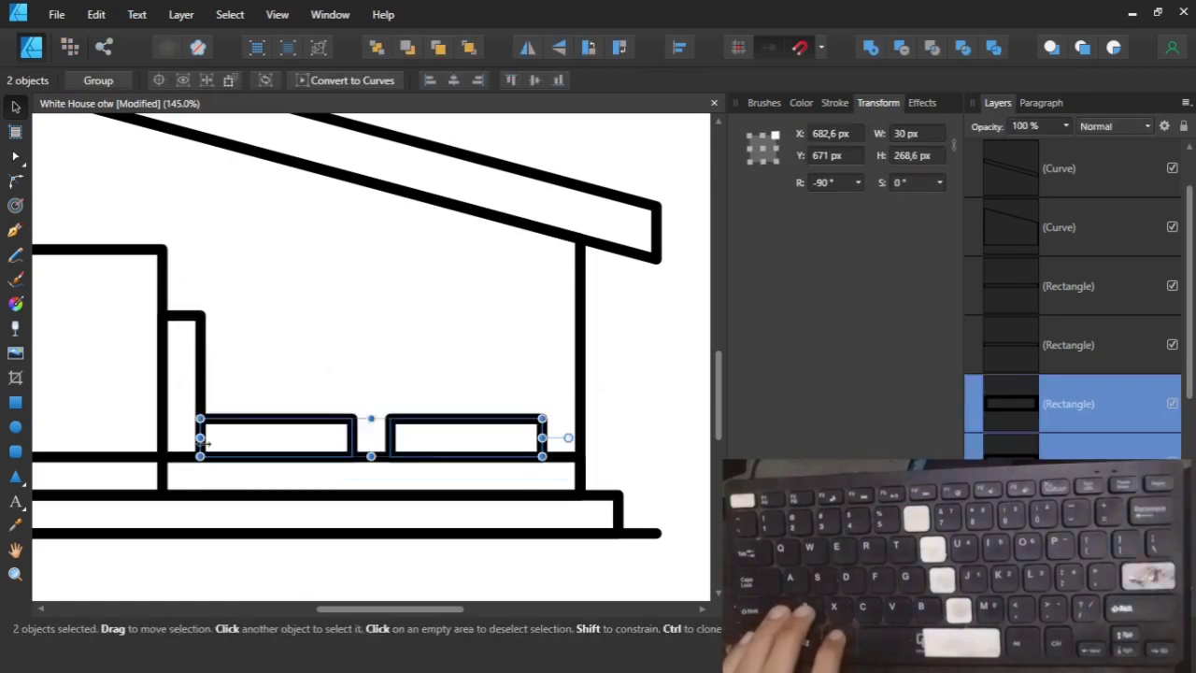
{"action": "left_click", "coordinate": [911, 133]}
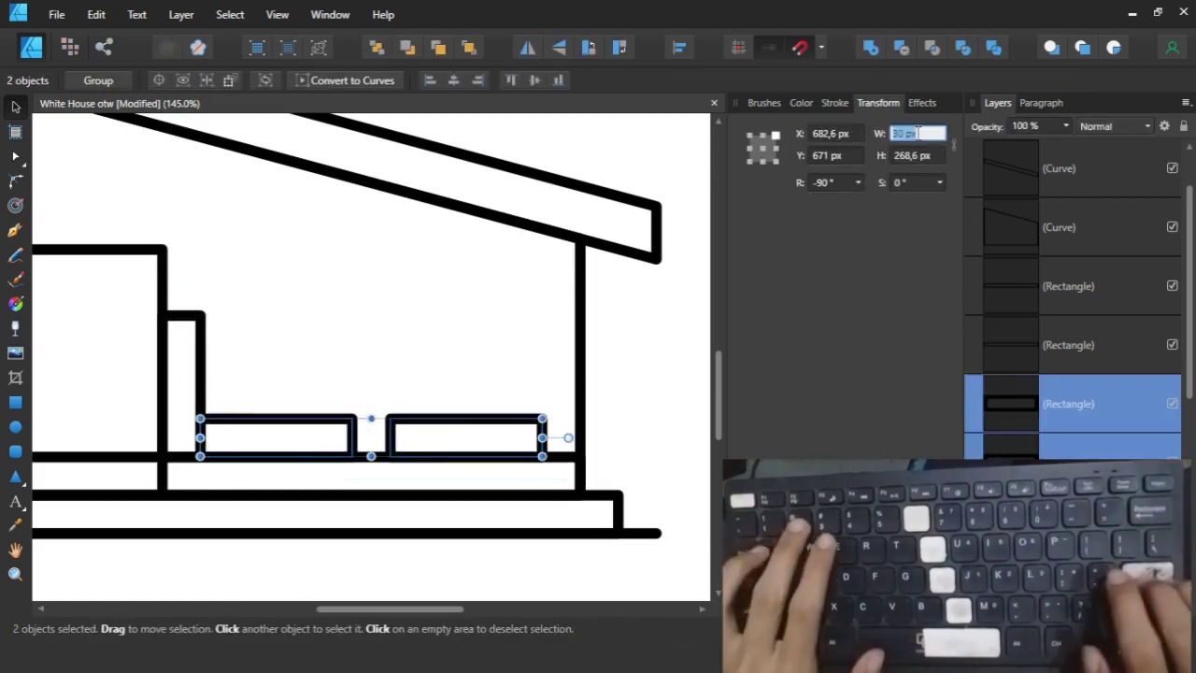
{"action": "type", "text": "20"}
{"action": "key", "text": "Return"}
{"action": "key", "text": "ctrl+d"}
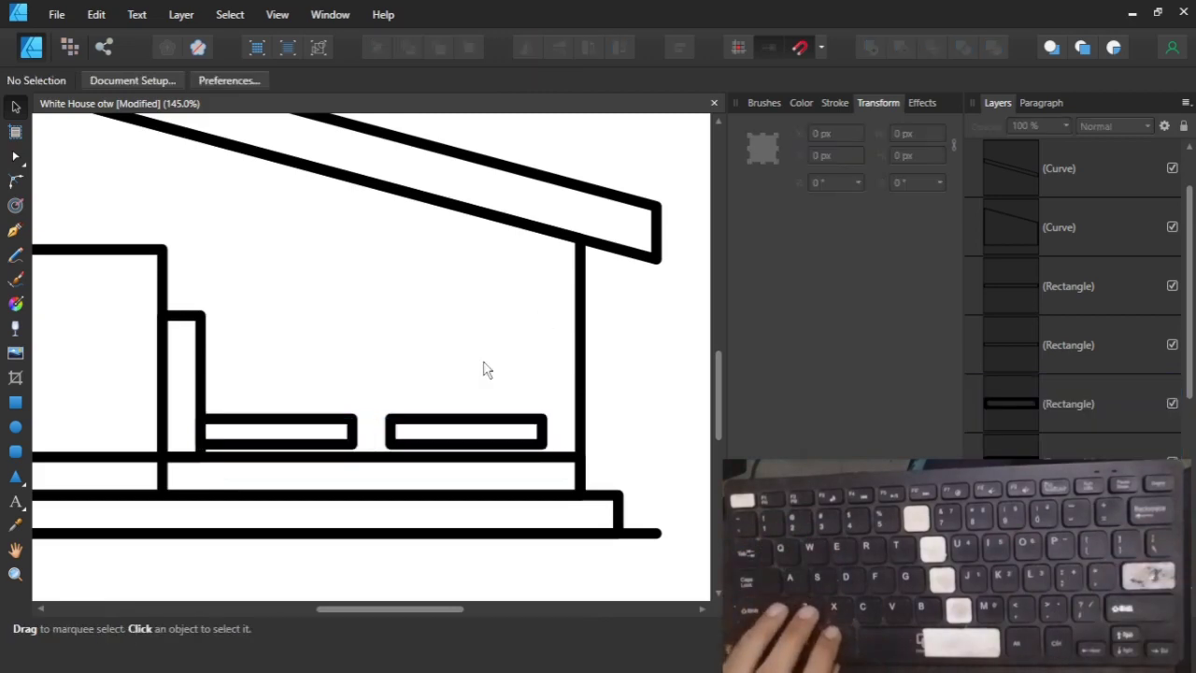
Convert the right horizontal bar into an unrotated curve with the Add operation.
{"action": "left_click_drag", "start_coordinate": [553, 383], "coordinate": [172, 505]}
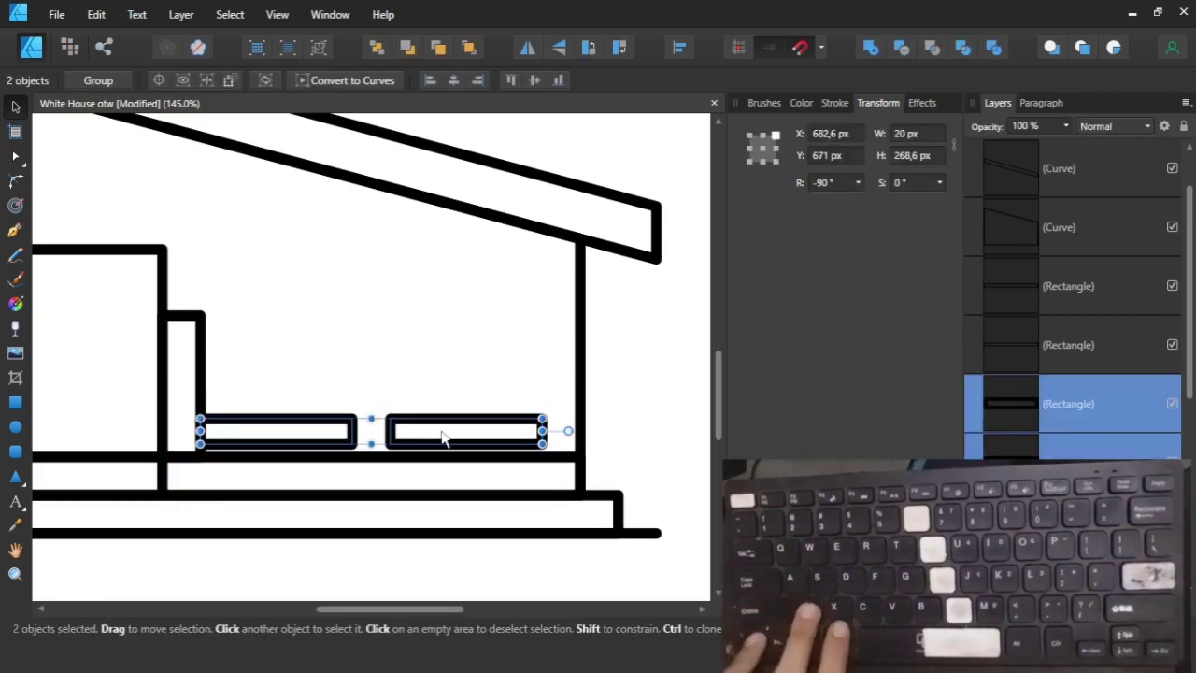
{"action": "key", "text": "ctrl+d"}
{"action": "left_click", "coordinate": [470, 424]}
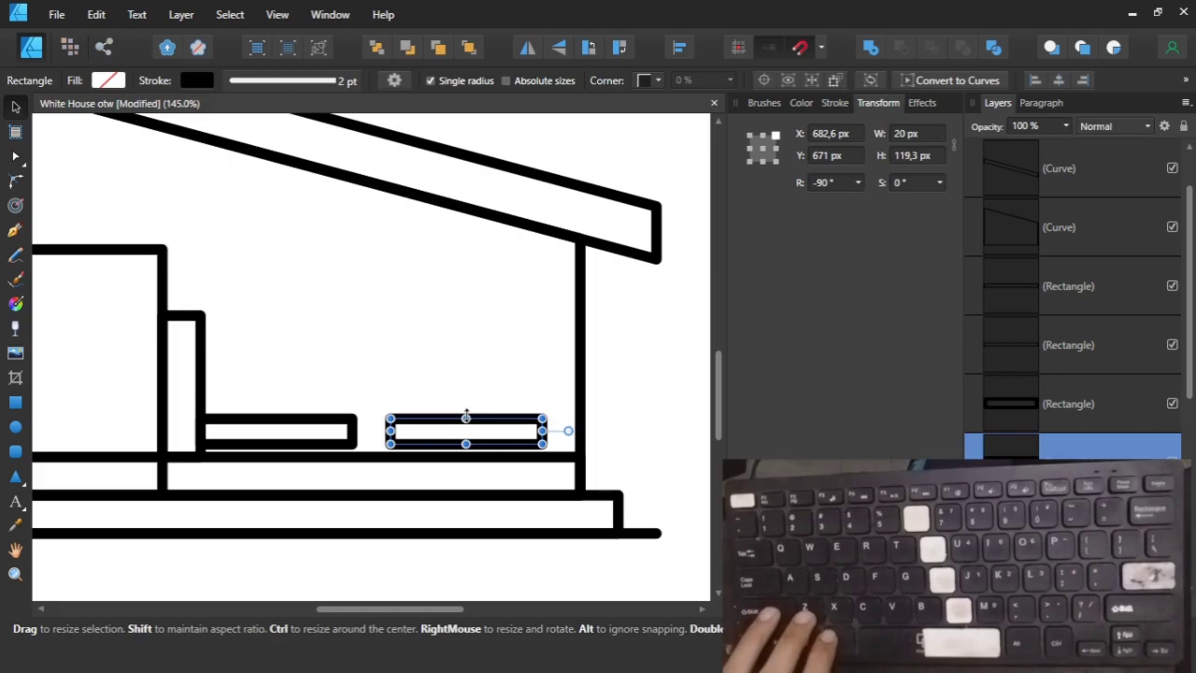
{"action": "left_click", "coordinate": [869, 48]}
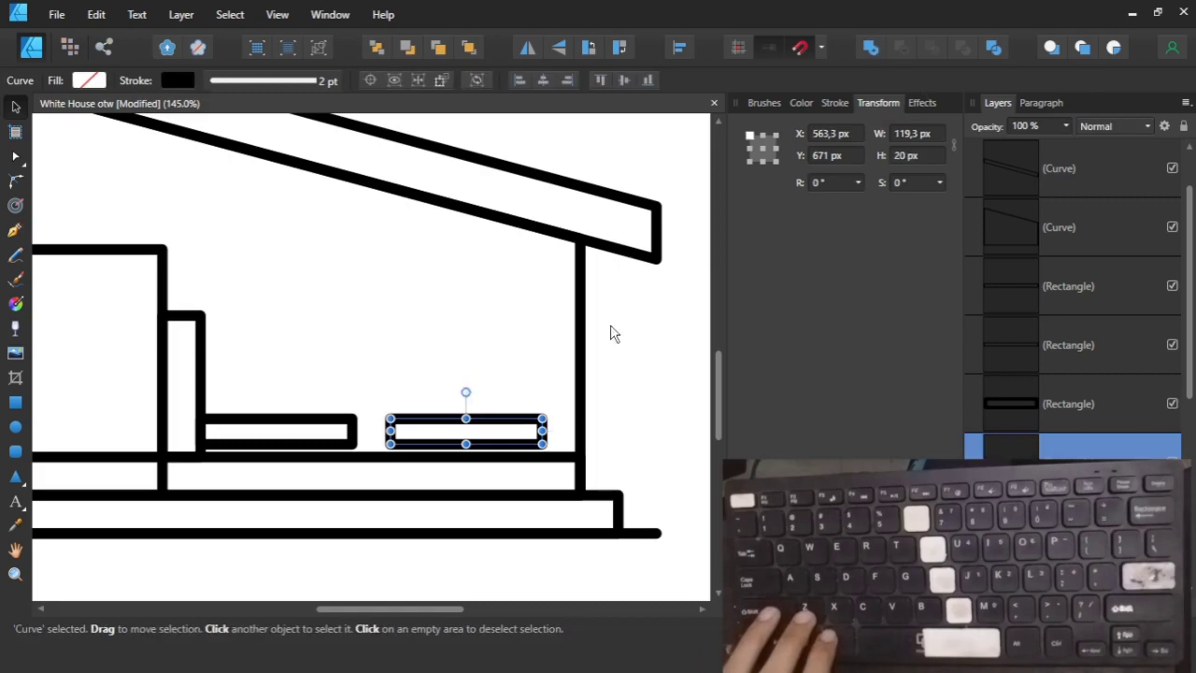
{"action": "key", "text": "ctrl+d"}
Try to set the door's width to 80 px and undo the change.
{"action": "left_click", "coordinate": [343, 430]}
{"action": "scroll", "coordinate": [293, 422], "scroll_direction": "down", "scroll_amount": 3}
{"action": "scroll", "coordinate": [203, 269], "scroll_direction": "up", "scroll_amount": 3}
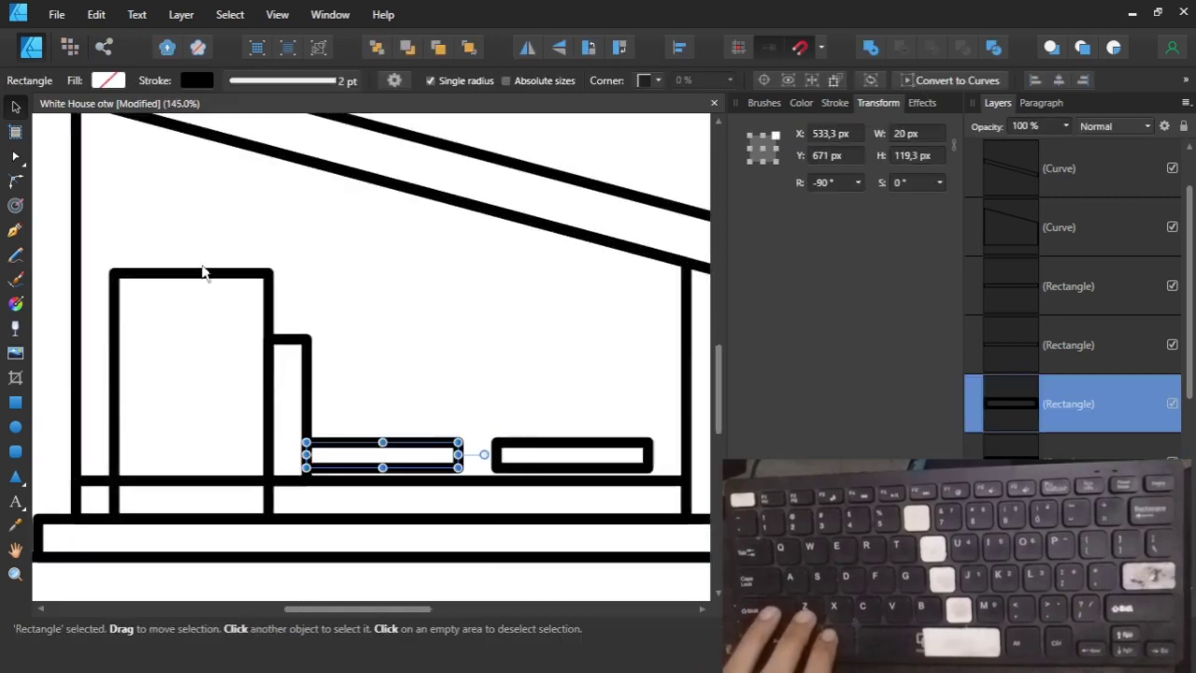
{"action": "left_click", "coordinate": [202, 267]}
{"action": "left_click", "coordinate": [204, 272]}
{"action": "left_click", "coordinate": [914, 134]}
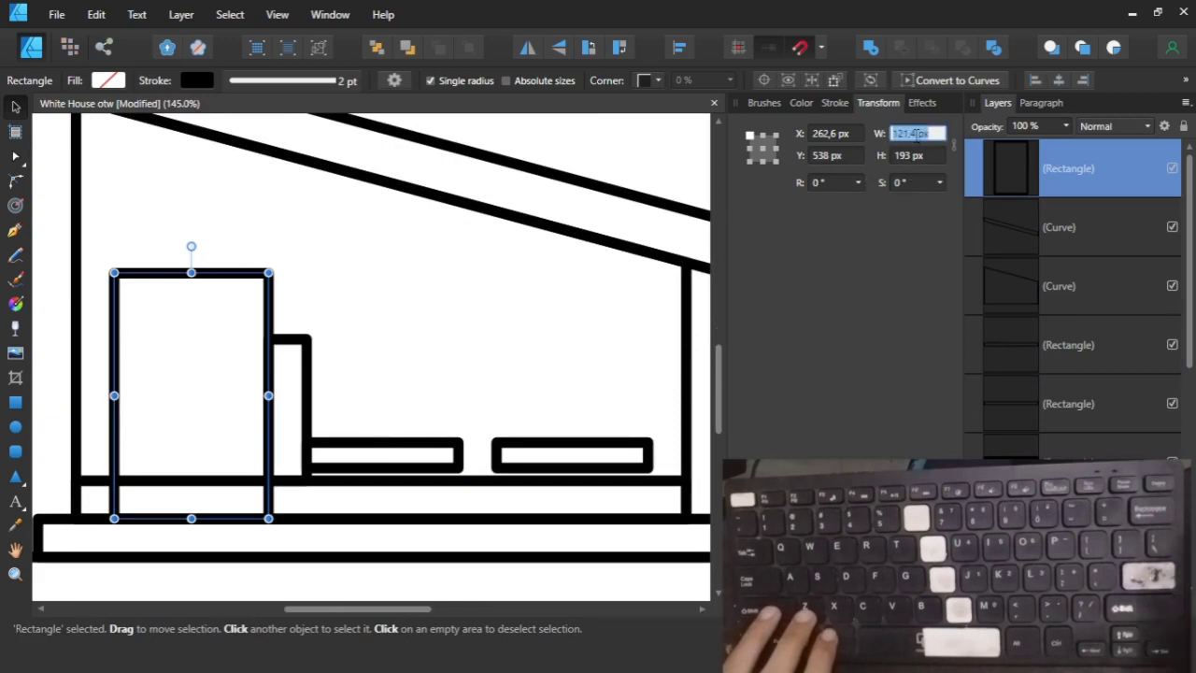
{"action": "type", "text": "80"}
{"action": "key", "text": "Return"}
{"action": "key", "text": "ctrl+z"}
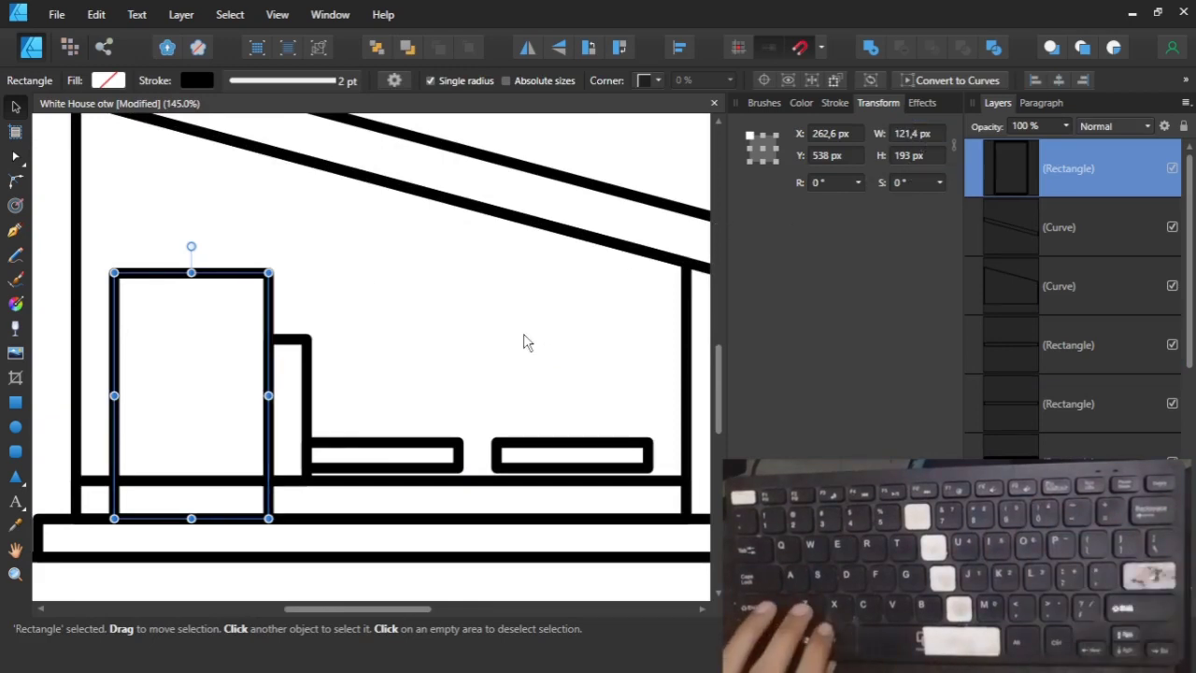
{"action": "key", "text": "ctrl+d"}
Move the vertical spacer onto the door's top edge and lower both horizontal bars onto the wall strip.
{"action": "left_click", "coordinate": [441, 444]}
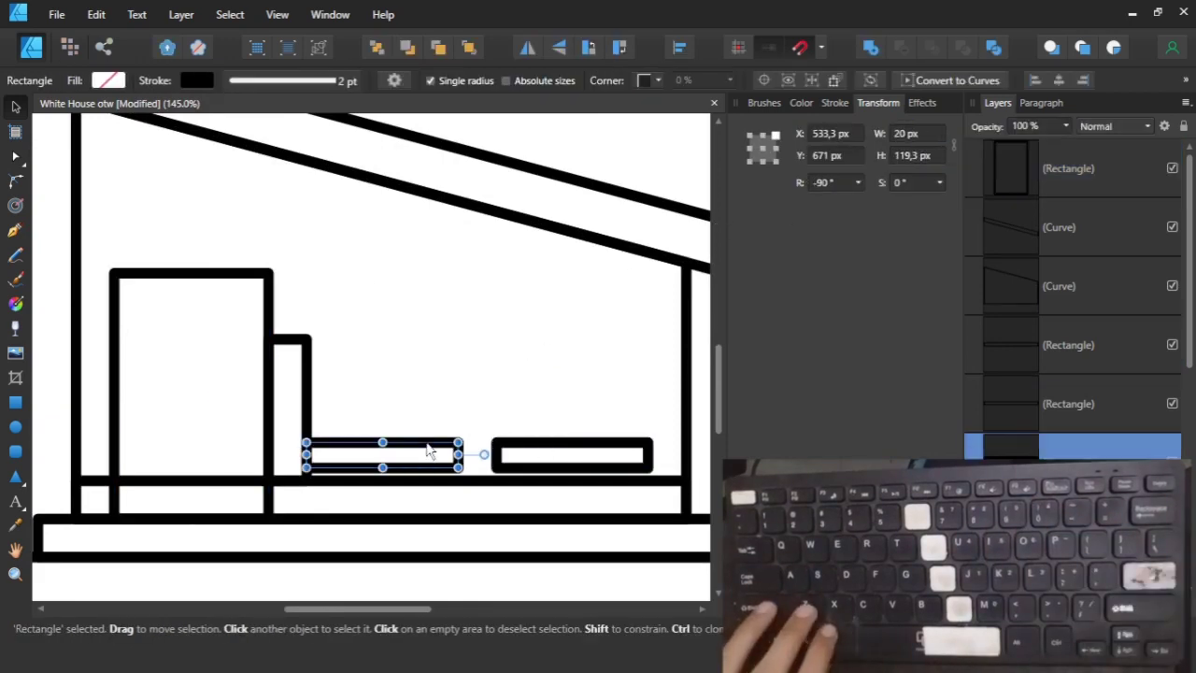
{"action": "left_click_drag", "start_coordinate": [307, 387], "coordinate": [210, 318]}
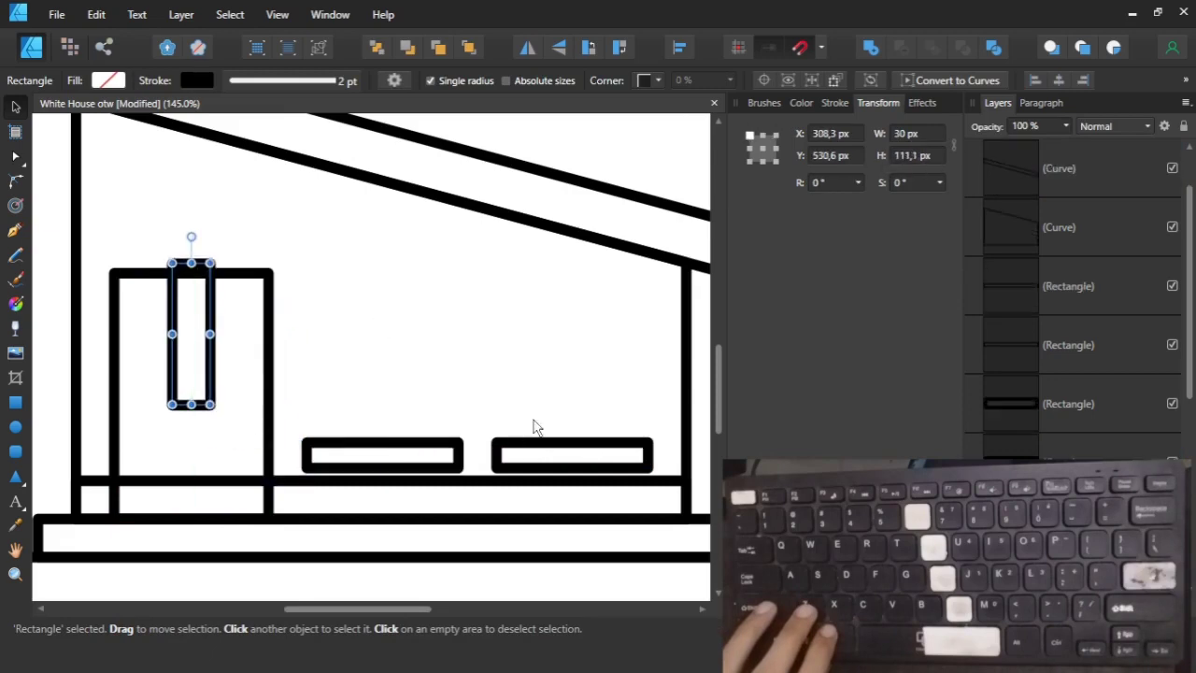
{"action": "key", "text": "ctrl+d"}
{"action": "left_click_drag", "start_coordinate": [667, 415], "coordinate": [270, 540]}
{"action": "scroll", "coordinate": [447, 490], "scroll_direction": "up", "scroll_amount": 5}
{"action": "left_click_drag", "start_coordinate": [387, 464], "coordinate": [381, 496]}
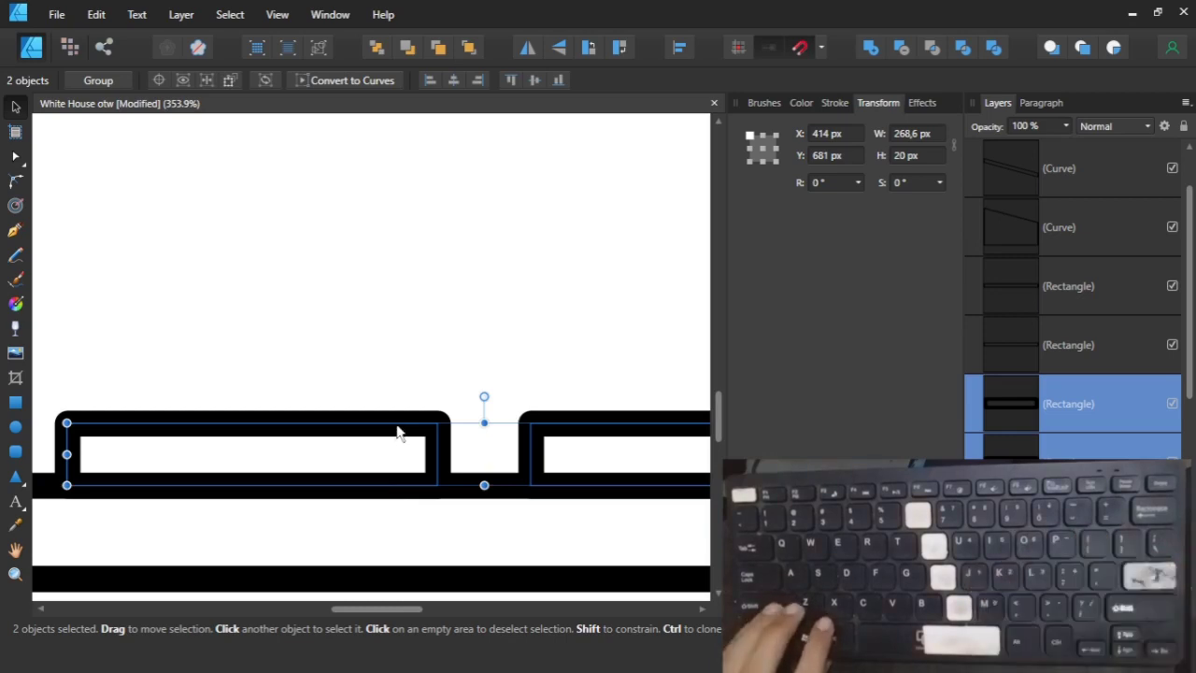
Duplicate both horizontal bars directly above the originals and delete the lower pair.
{"action": "left_click_drag", "start_coordinate": [398, 428], "coordinate": [414, 355]}
{"action": "left_click", "coordinate": [421, 302]}
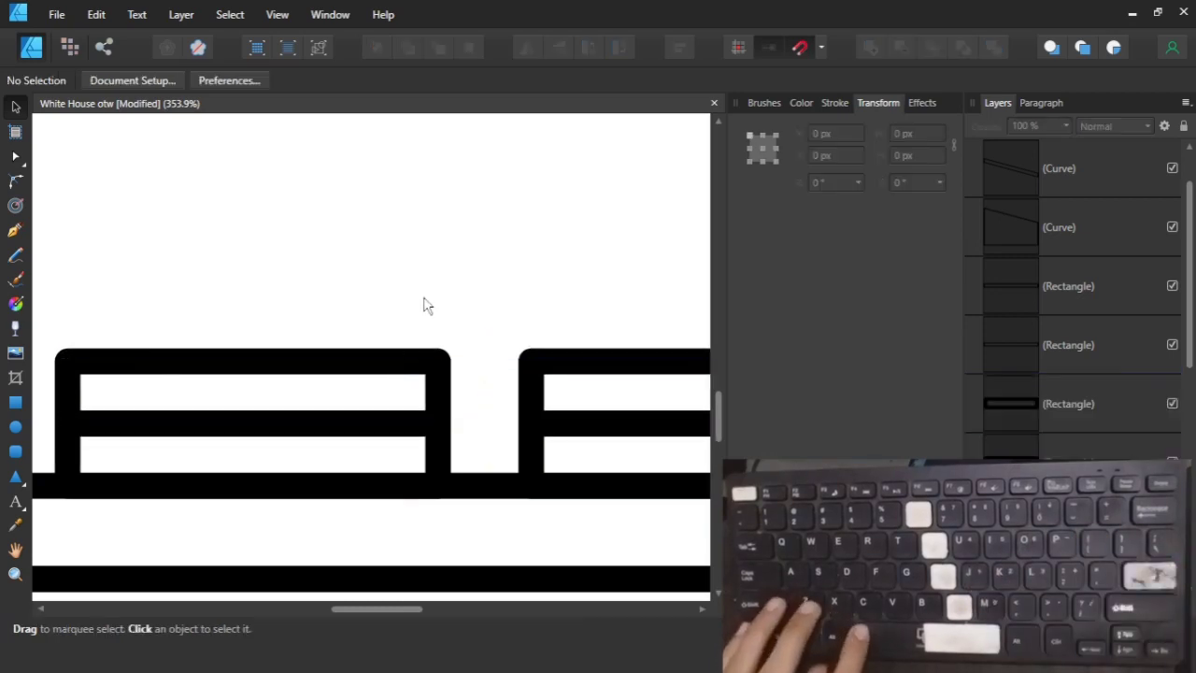
{"action": "scroll", "coordinate": [421, 302], "scroll_direction": "down", "scroll_amount": 5}
{"action": "left_click_drag", "start_coordinate": [628, 400], "coordinate": [174, 472]}
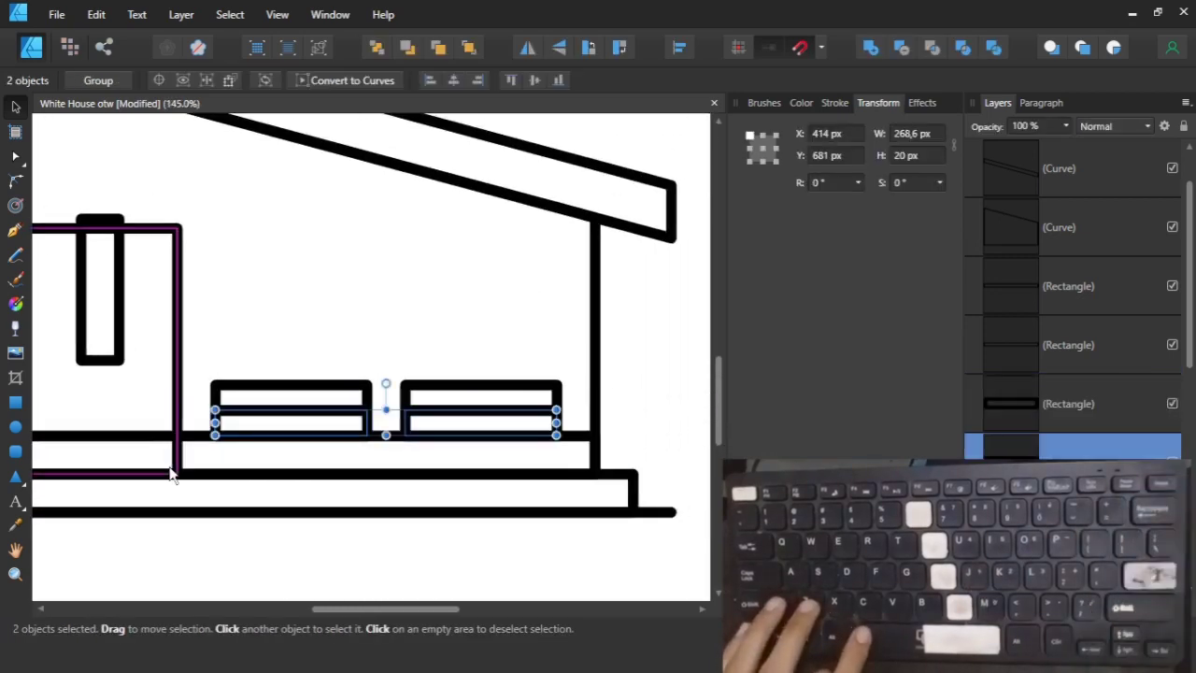
{"action": "key", "text": "Delete"}
{"action": "left_click", "coordinate": [352, 337]}
{"action": "scroll", "coordinate": [416, 377], "scroll_direction": "up", "scroll_amount": 2}
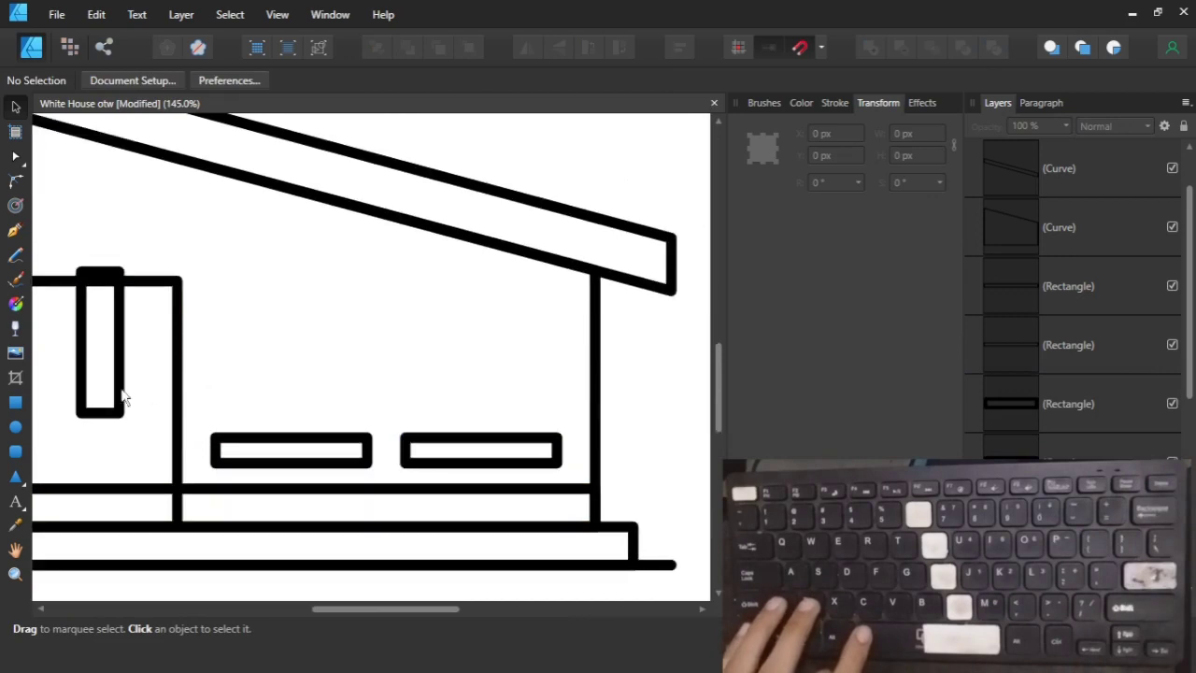
Move the vertical spacer to the lower end of the roof and undo the accidental shift of the roof.
{"action": "left_click_drag", "start_coordinate": [121, 394], "coordinate": [674, 272]}
{"action": "left_click", "coordinate": [427, 419]}
{"action": "scroll", "coordinate": [427, 420], "scroll_direction": "up", "scroll_amount": 2}
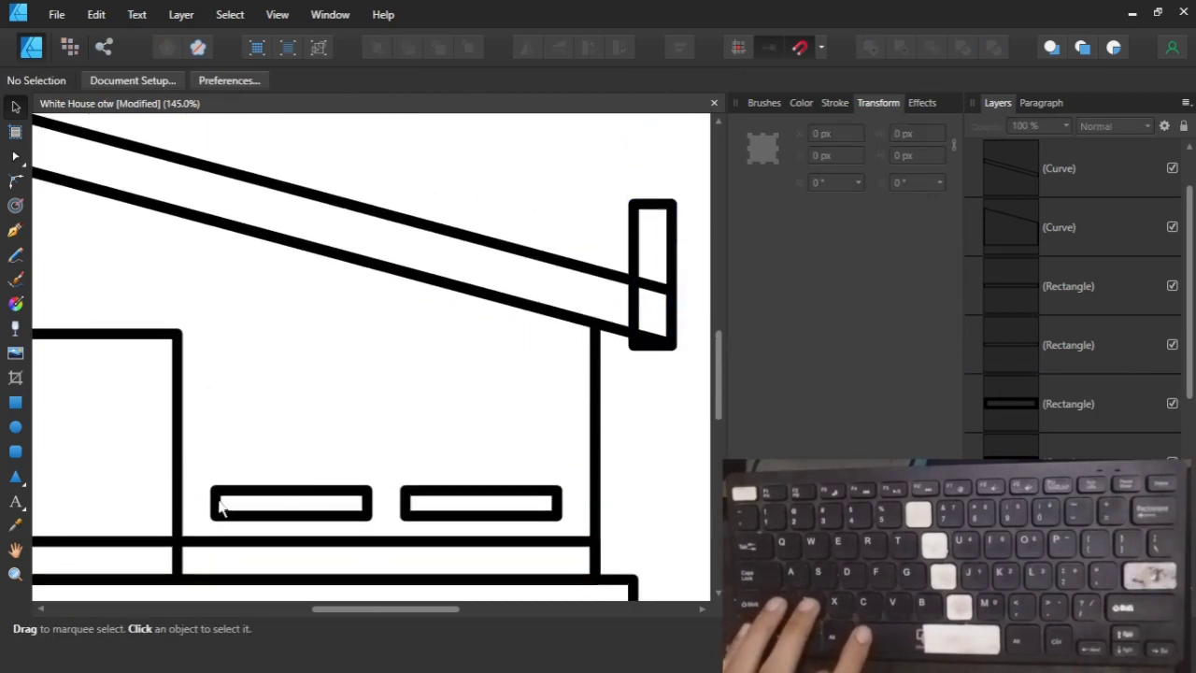
{"action": "left_click_drag", "start_coordinate": [649, 344], "coordinate": [584, 382]}
{"action": "key", "text": "ctrl+z"}
{"action": "left_click_drag", "start_coordinate": [669, 247], "coordinate": [480, 323]}
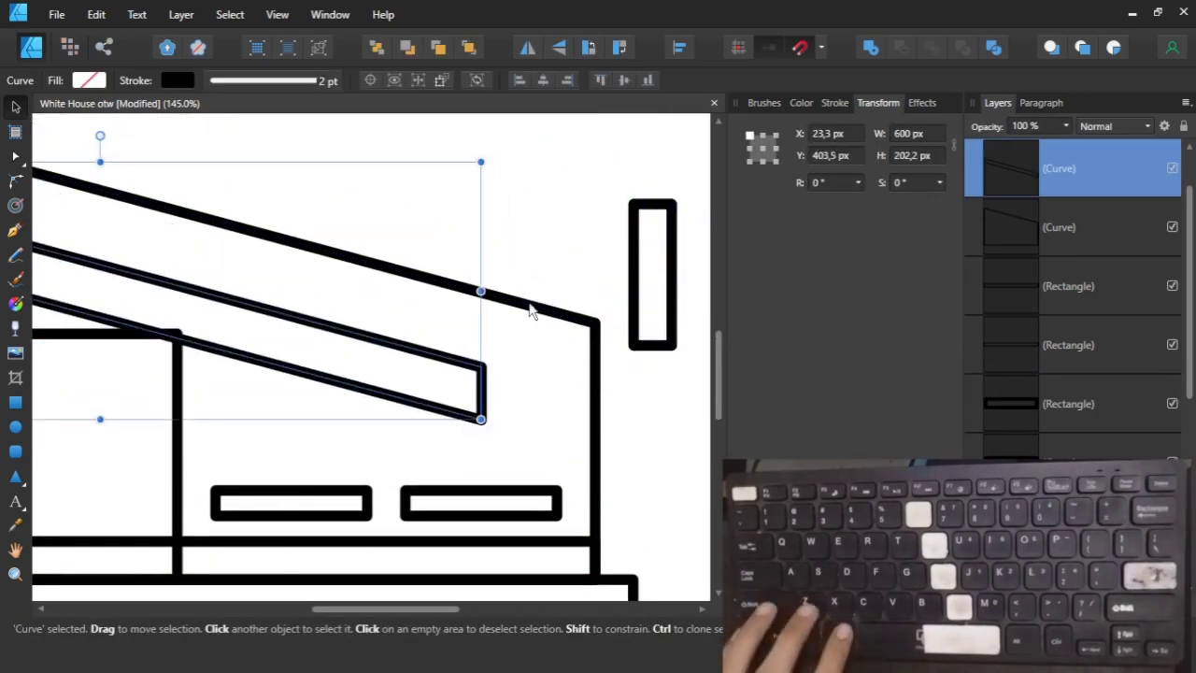
{"action": "key", "text": "ctrl+z"}
Try the vertical spacer upright on the door-side end of the left bar and return it onto the door.
{"action": "left_click", "coordinate": [656, 264]}
{"action": "left_click_drag", "start_coordinate": [673, 259], "coordinate": [222, 474]}
{"action": "scroll", "coordinate": [278, 467], "scroll_direction": "up", "scroll_amount": 4}
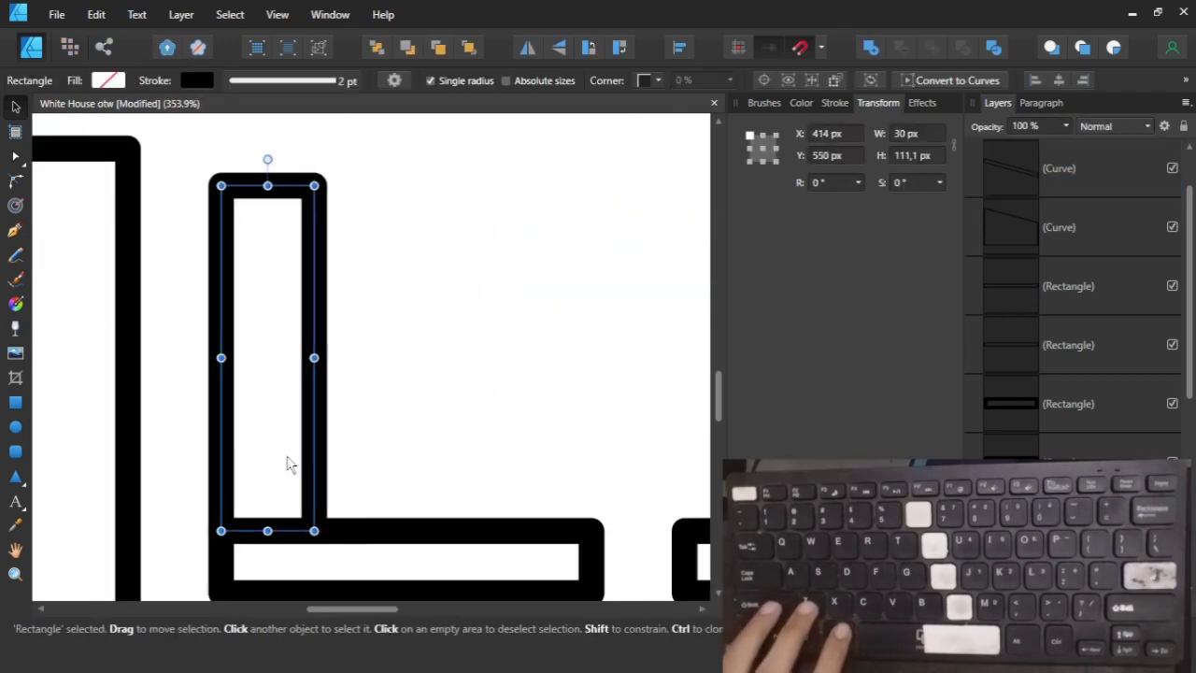
{"action": "scroll", "coordinate": [377, 505], "scroll_direction": "down", "scroll_amount": 4}
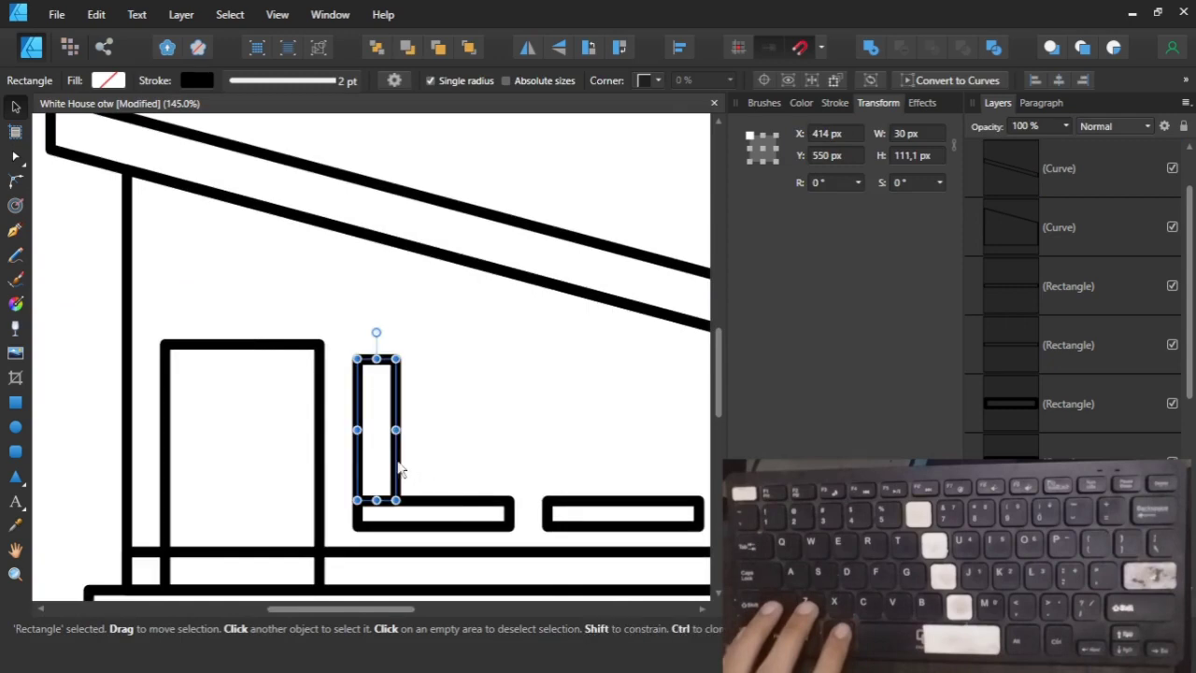
{"action": "left_click_drag", "start_coordinate": [378, 467], "coordinate": [263, 413]}
Copy the left horizontal bar, rotate the copy upright and stand it flush on the bar's right end.
{"action": "left_click", "coordinate": [480, 504]}
{"action": "left_click_drag", "start_coordinate": [480, 504], "coordinate": [427, 318], "text": "ctrl"}
{"action": "left_click_drag", "start_coordinate": [437, 387], "coordinate": [511, 406]}
{"action": "left_click", "coordinate": [571, 416]}
{"action": "scroll", "coordinate": [456, 444], "scroll_direction": "up", "scroll_amount": 2}
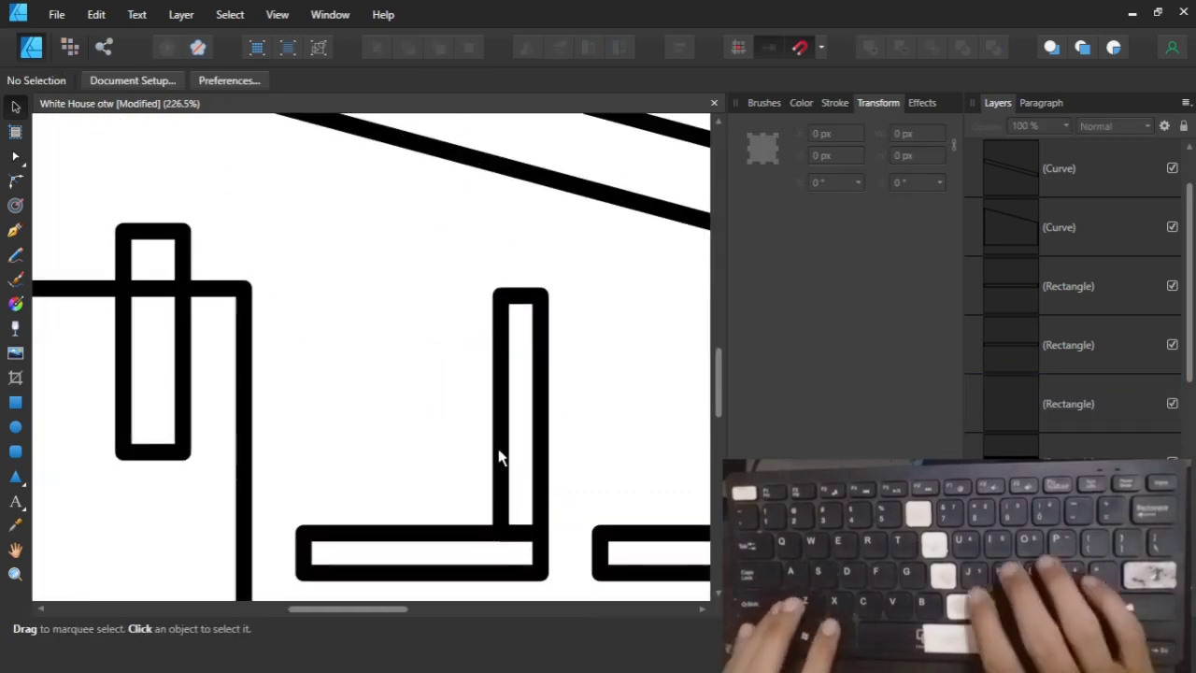
Duplicate the upright bar and align the copy flush with the left end of the horizontal bar.
{"action": "left_click", "coordinate": [498, 453]}
{"action": "left_click_drag", "start_coordinate": [498, 453], "coordinate": [305, 420], "text": "ctrl"}
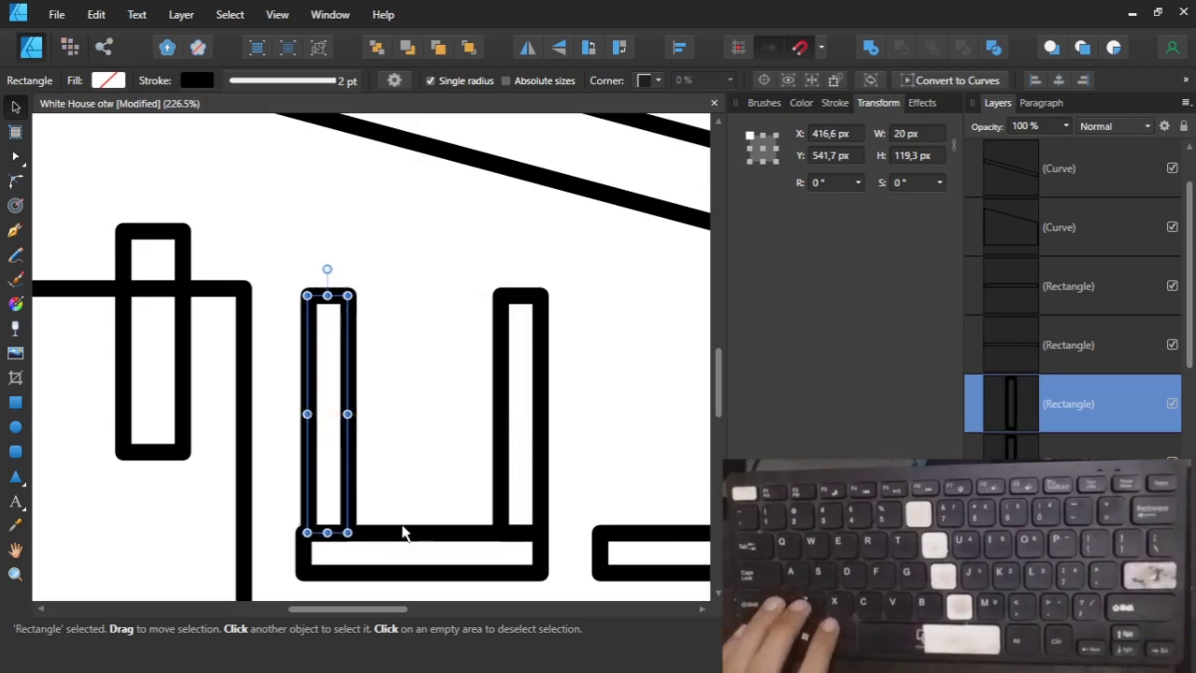
{"action": "left_click", "coordinate": [404, 533]}
{"action": "left_click_drag", "start_coordinate": [342, 480], "coordinate": [336, 474]}
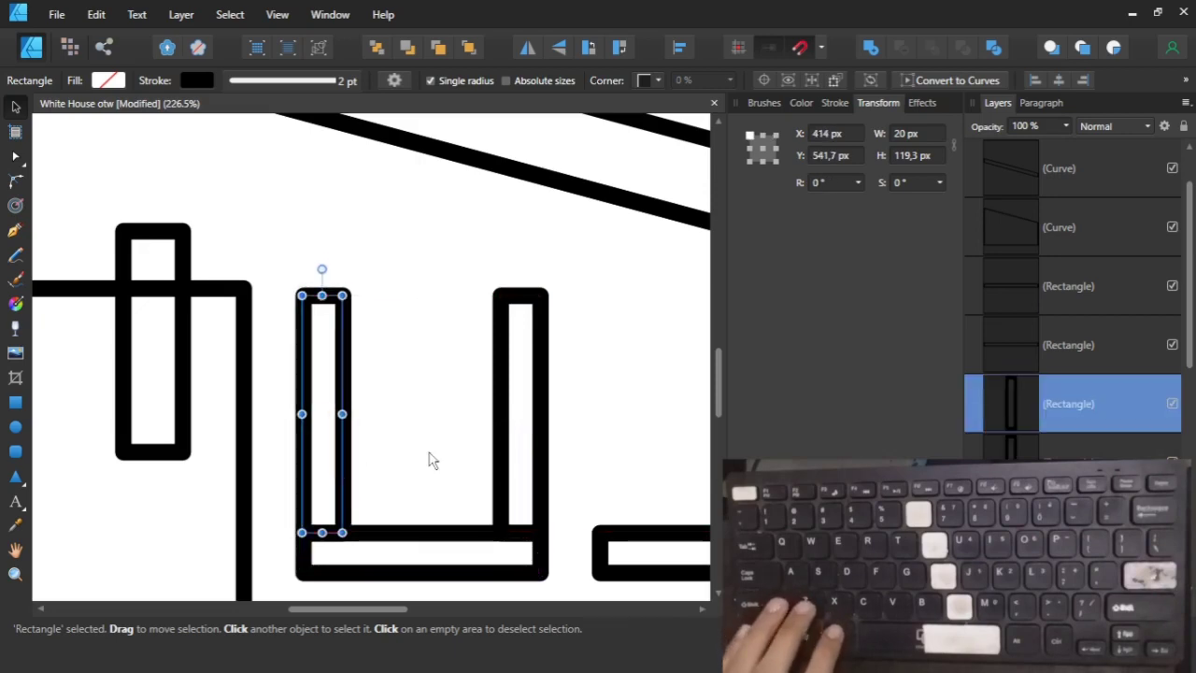
{"action": "left_click", "coordinate": [429, 460]}
{"action": "left_click", "coordinate": [346, 441]}
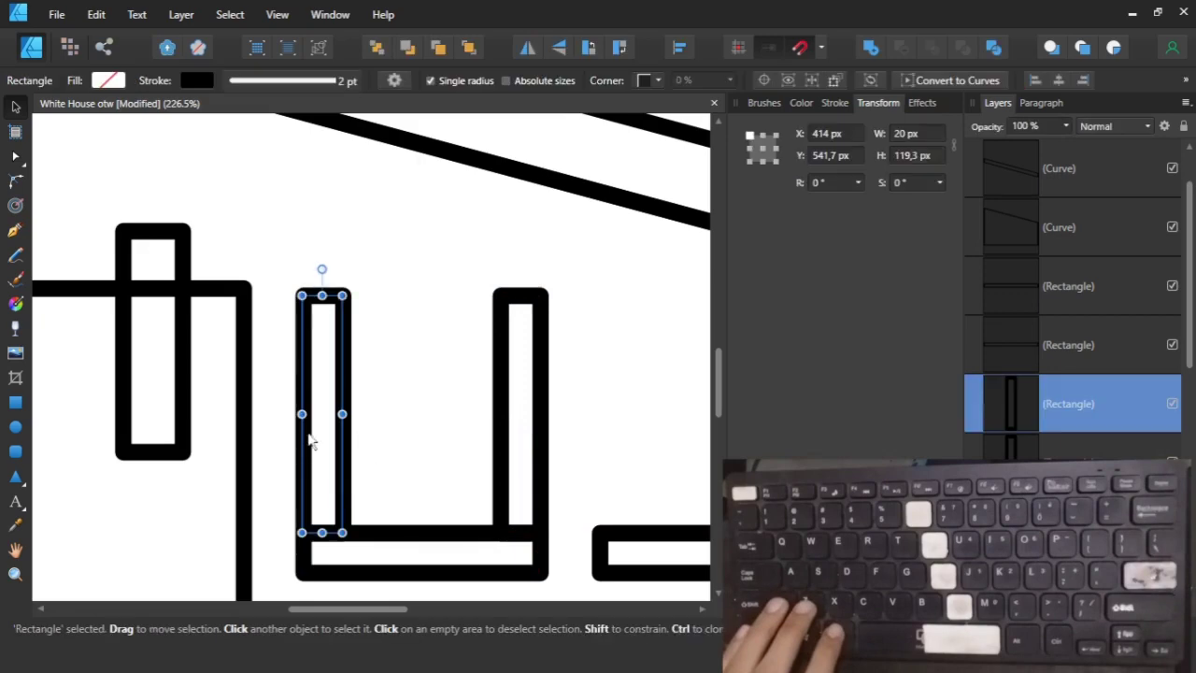
Resize the left upright into a 79.3 px wide window filling the gap between the uprights, and delete the right upright.
{"action": "left_click_drag", "start_coordinate": [299, 414], "coordinate": [499, 414]}
{"action": "left_click", "coordinate": [546, 389]}
{"action": "key", "text": "Delete"}
Place a copy of the window on the right sill, matching the left window's spacing.
{"action": "mouse_move", "coordinate": [545, 381]}
{"action": "left_mouse_down"}
{"action": "mouse_move", "coordinate": [301, 388]}
{"action": "mouse_move", "coordinate": [288, 378]}
{"action": "mouse_move", "coordinate": [365, 400]}
{"action": "mouse_move", "coordinate": [551, 406]}
{"action": "left_mouse_up"}
{"action": "key", "text": "ctrl+d"}
{"action": "scroll", "coordinate": [546, 404], "scroll_direction": "down", "scroll_amount": 5}
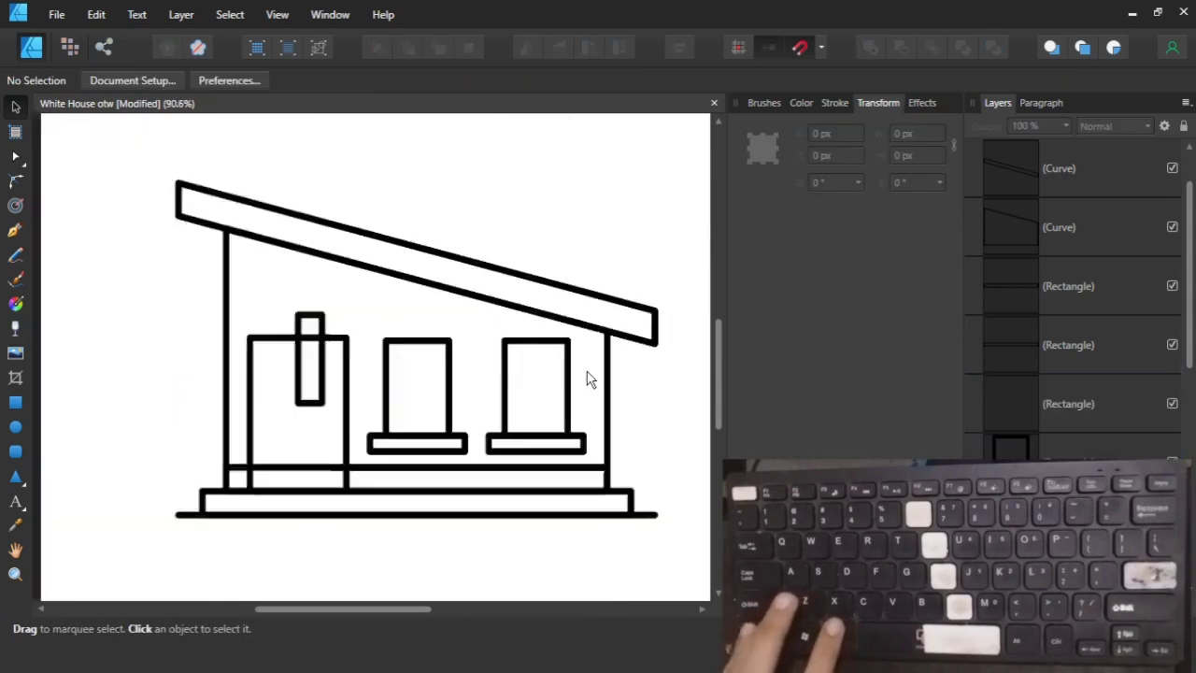
Stretch the left window upward so that it rises above the door's top edge.
{"action": "scroll", "coordinate": [587, 381], "scroll_direction": "up", "scroll_amount": 4}
{"action": "scroll", "coordinate": [360, 347], "scroll_direction": "up", "scroll_amount": 2}
{"action": "left_click", "coordinate": [360, 346]}
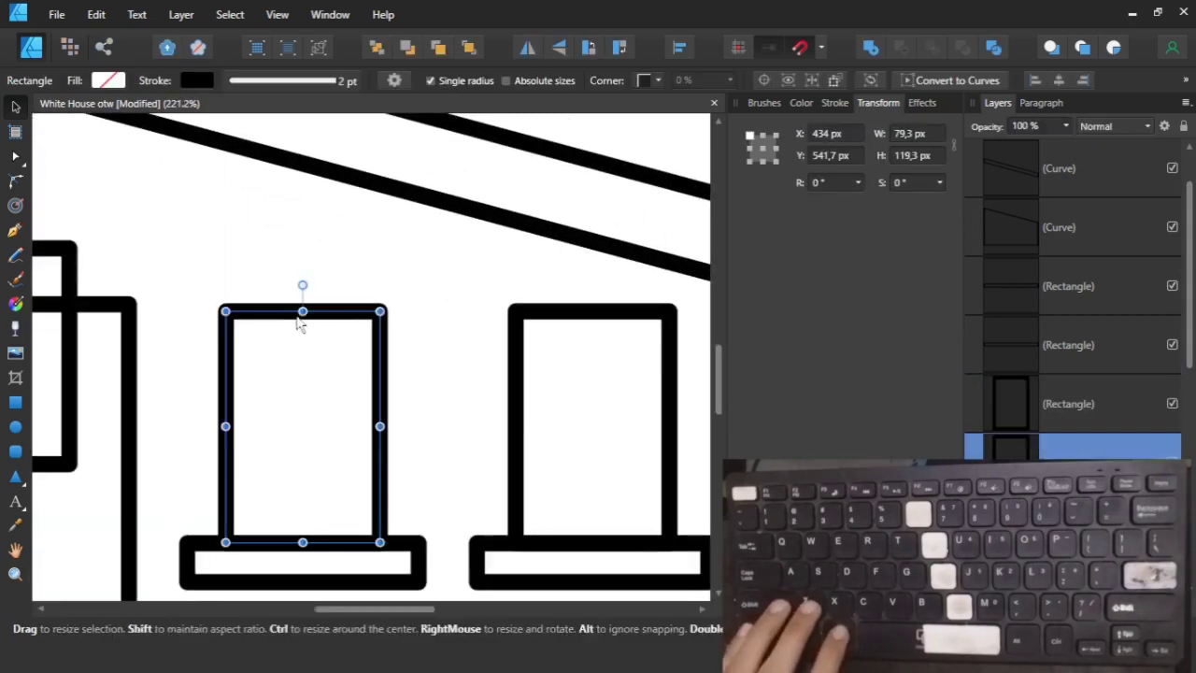
{"action": "left_click_drag", "start_coordinate": [302, 310], "coordinate": [302, 241]}
{"action": "left_click", "coordinate": [450, 259]}
{"action": "scroll", "coordinate": [449, 260], "scroll_direction": "down", "scroll_amount": 3}
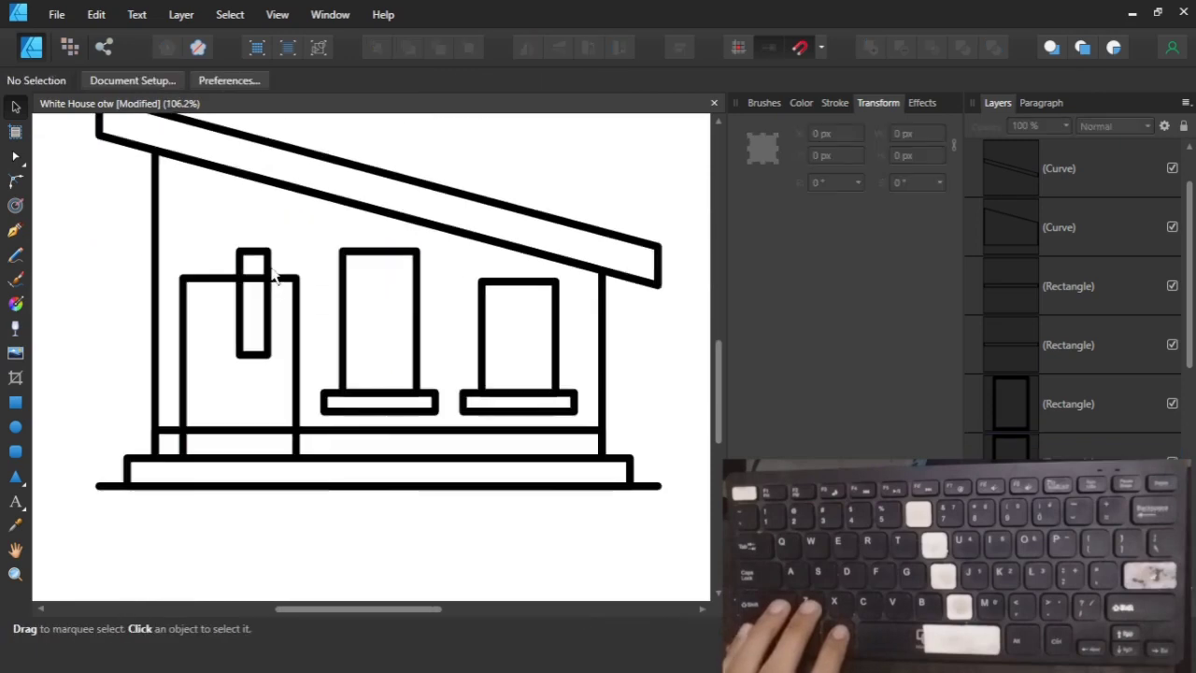
Move the vertical spacer off the door to the empty area left of the house.
{"action": "left_click_drag", "start_coordinate": [253, 299], "coordinate": [81, 344]}
{"action": "left_click", "coordinate": [147, 267]}
{"action": "scroll", "coordinate": [181, 148], "scroll_direction": "up", "scroll_amount": 3}
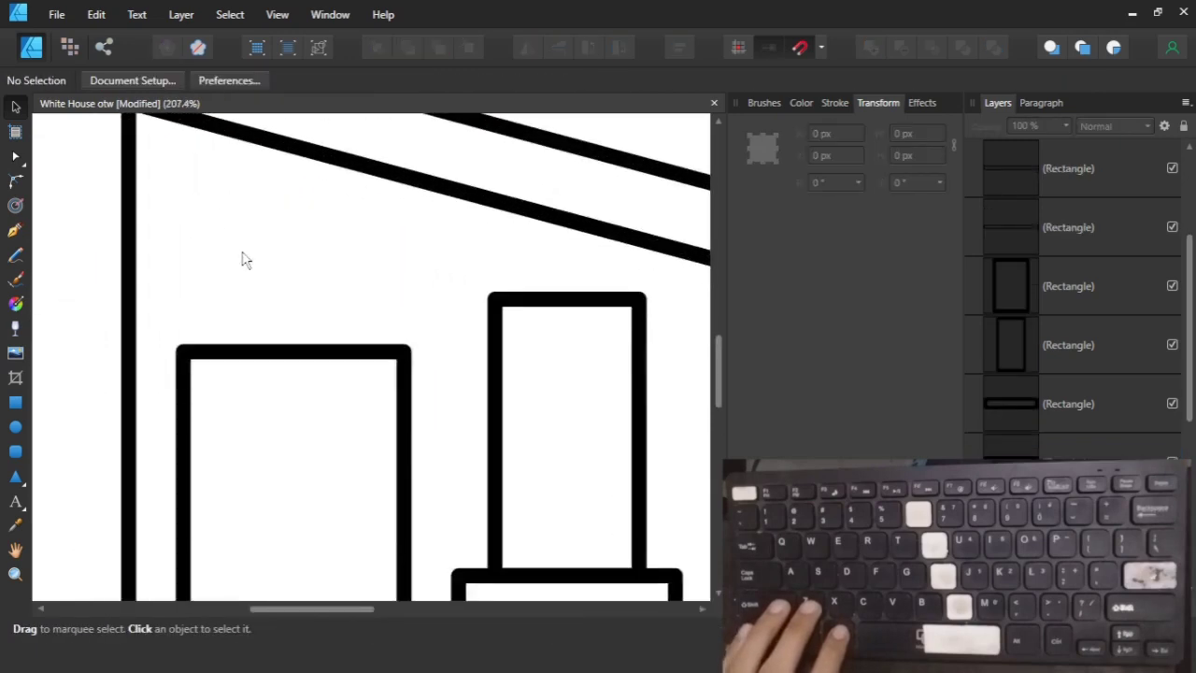
Draw a circle about 56 px in diameter above the door and centre it horizontally on the door.
{"action": "left_click", "coordinate": [15, 427]}
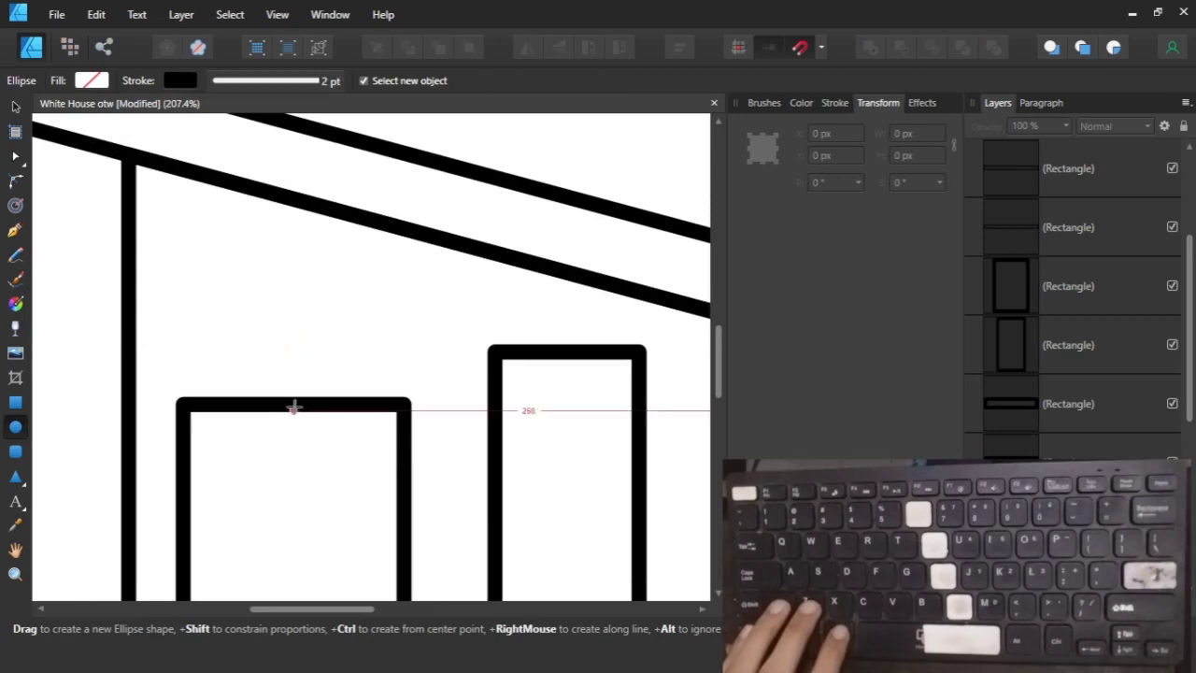
{"action": "left_click_drag", "start_coordinate": [286, 278], "coordinate": [335, 331]}
{"action": "key", "text": "v"}
{"action": "left_click", "coordinate": [327, 404], "text": "shift"}
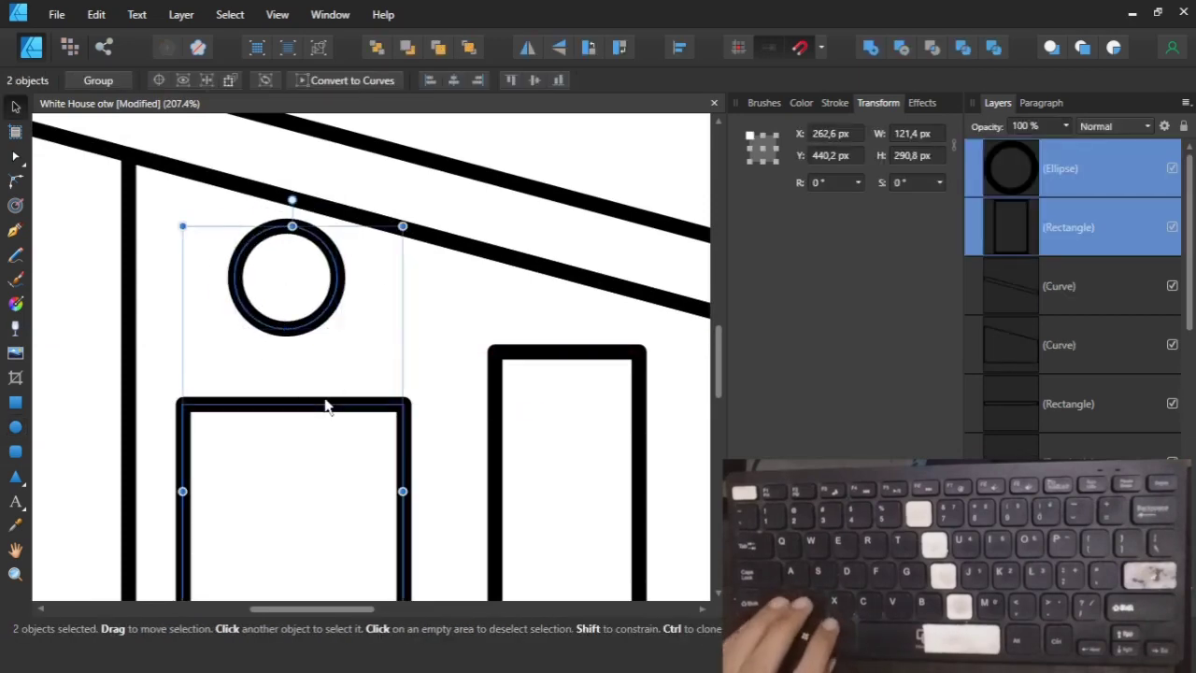
{"action": "left_click", "coordinate": [454, 80]}
Move the circle down by 14 px and enlarge it evenly around its centre.
{"action": "left_click_drag", "start_coordinate": [447, 356], "coordinate": [206, 193]}
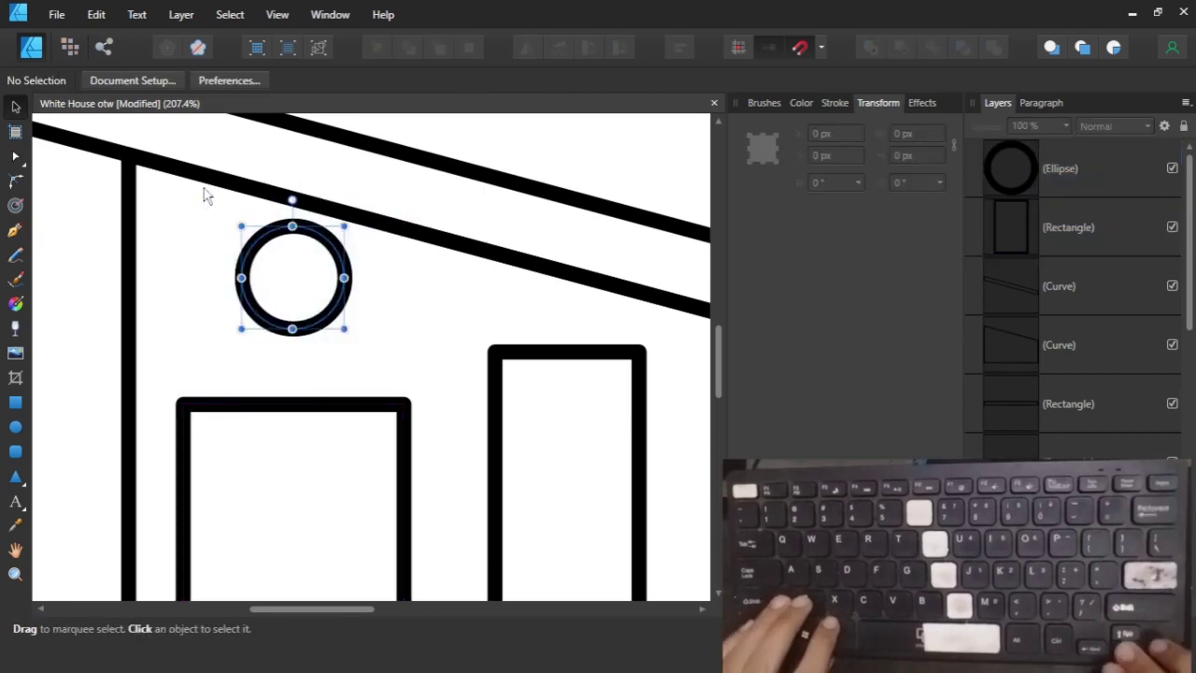
{"action": "key", "text": "shift+Down"}
{"action": "key", "text": "shift+Down"}
{"action": "key", "text": "Up"}
{"action": "key", "text": "Up"}
{"action": "key", "text": "Up"}
{"action": "key", "text": "Up"}
{"action": "key", "text": "Up"}
{"action": "key", "text": "Up"}
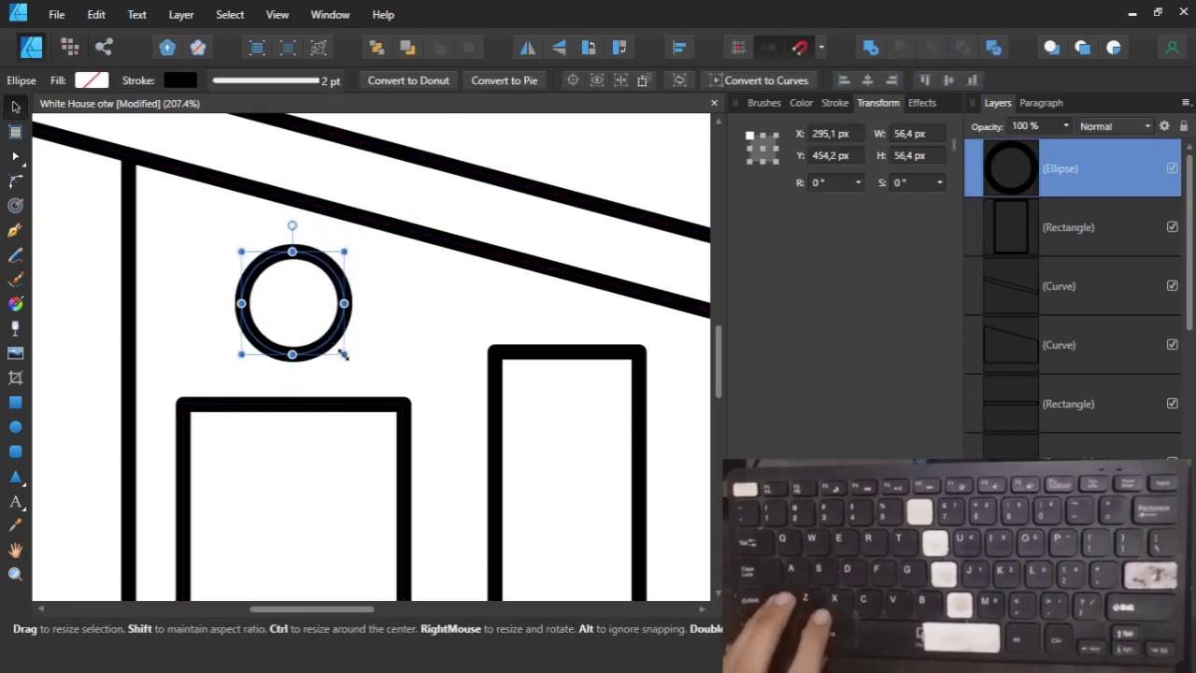
{"action": "left_click_drag", "start_coordinate": [345, 354], "coordinate": [355, 360]}
{"action": "left_click", "coordinate": [408, 347]}
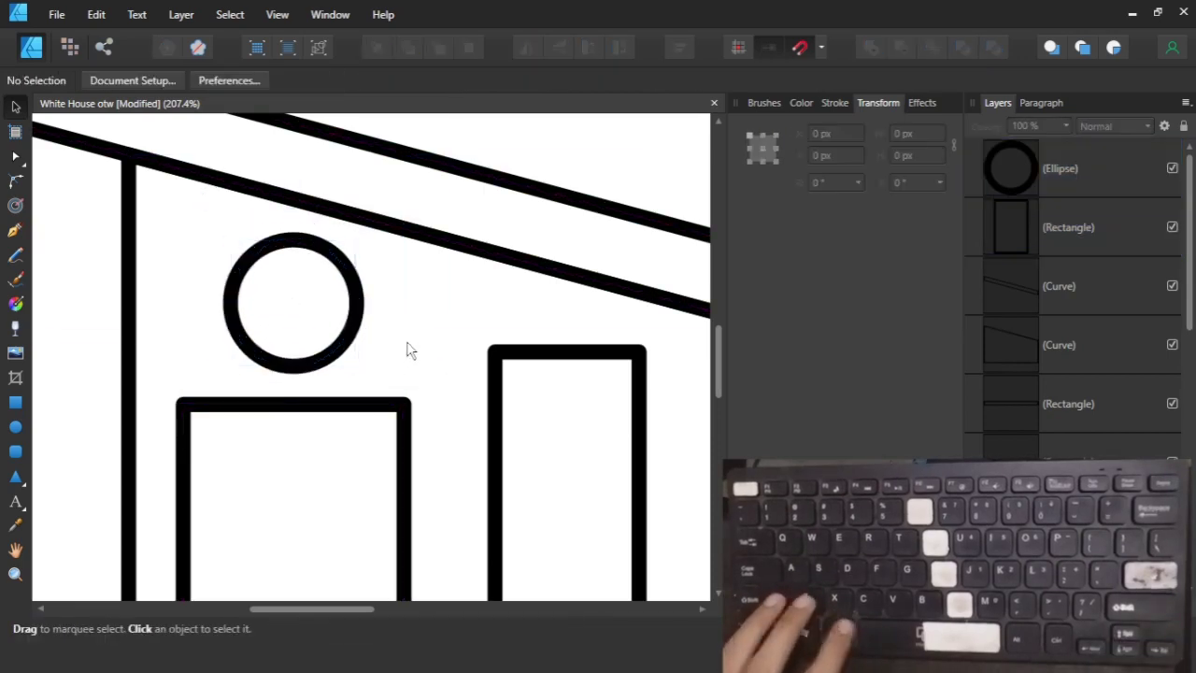
Lower the door's top edge until it is level with the top of the right window.
{"action": "key", "text": "ctrl+0"}
{"action": "scroll", "coordinate": [230, 374], "scroll_direction": "up", "scroll_amount": 3}
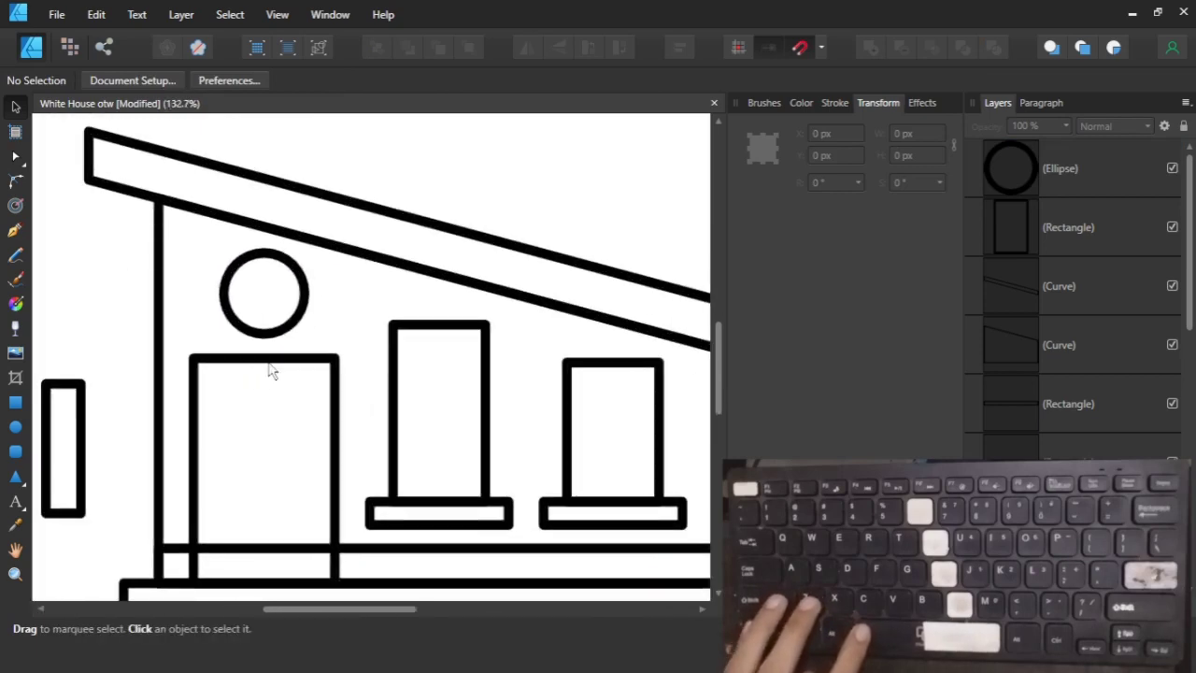
{"action": "left_click", "coordinate": [241, 370]}
{"action": "scroll", "coordinate": [242, 370], "scroll_direction": "up", "scroll_amount": 1}
{"action": "left_click_drag", "start_coordinate": [241, 370], "coordinate": [241, 383]}
{"action": "left_click", "coordinate": [347, 334]}
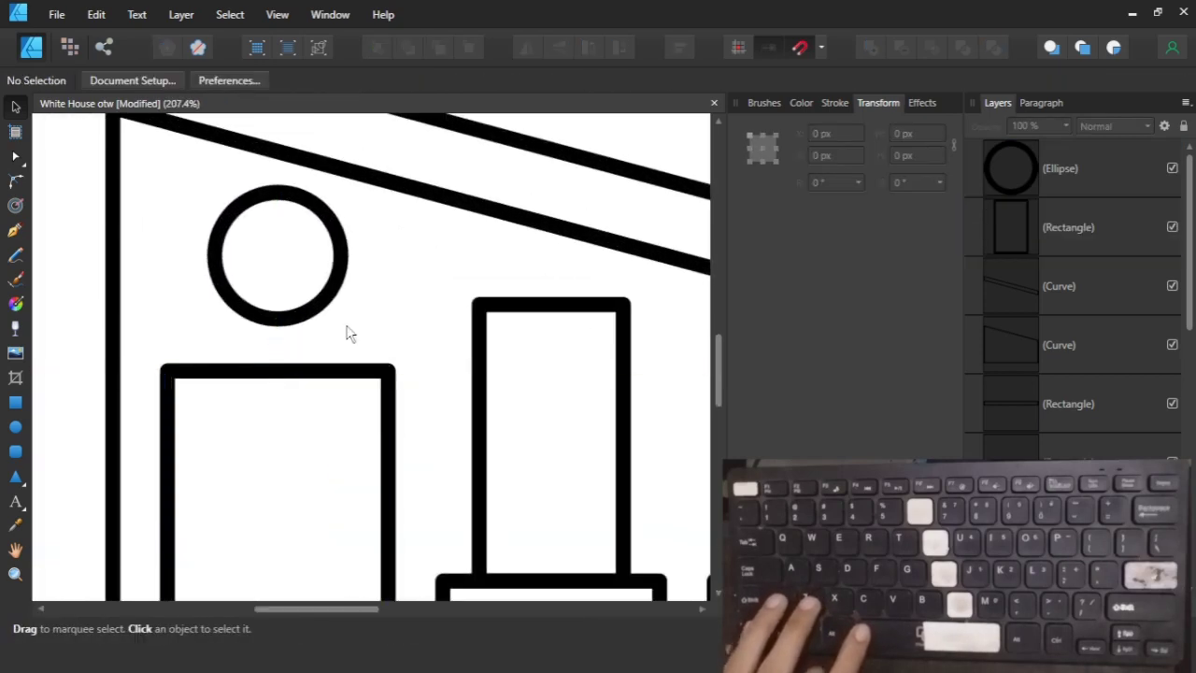
{"action": "scroll", "coordinate": [347, 334], "scroll_direction": "down", "scroll_amount": 2}
{"action": "left_click_drag", "start_coordinate": [328, 357], "coordinate": [328, 352]}
{"action": "left_click", "coordinate": [366, 334]}
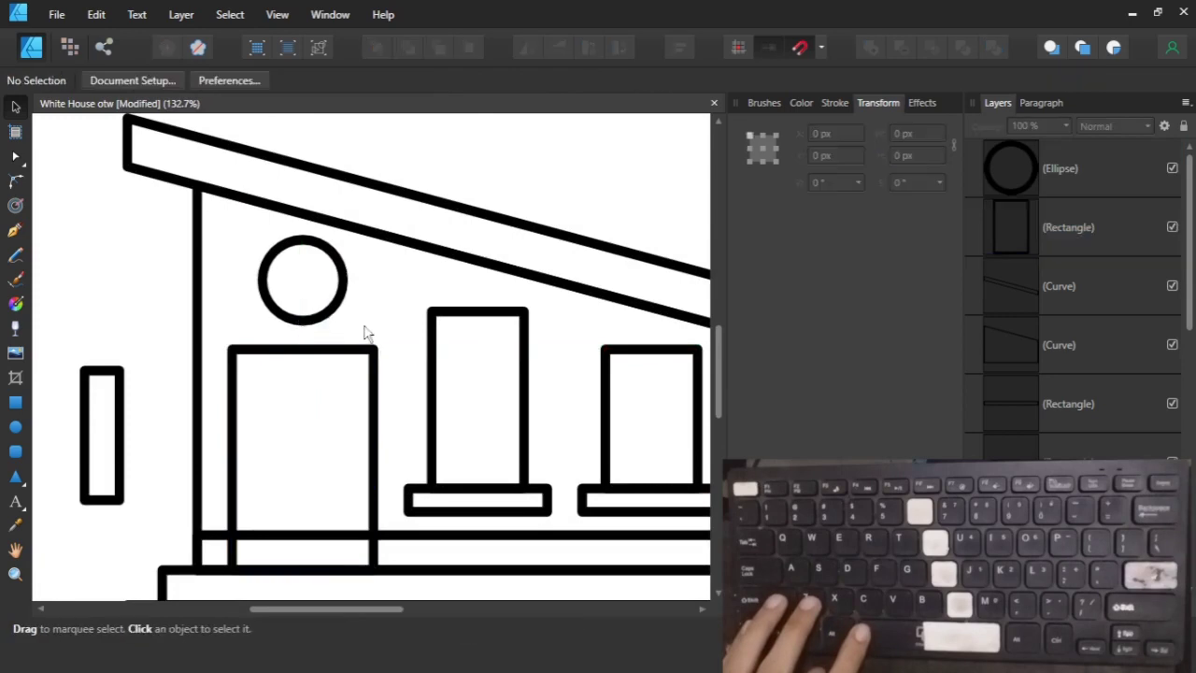
Nudge the circle above the door slightly downward.
{"action": "left_click", "coordinate": [333, 309]}
{"action": "left_click", "coordinate": [381, 328]}
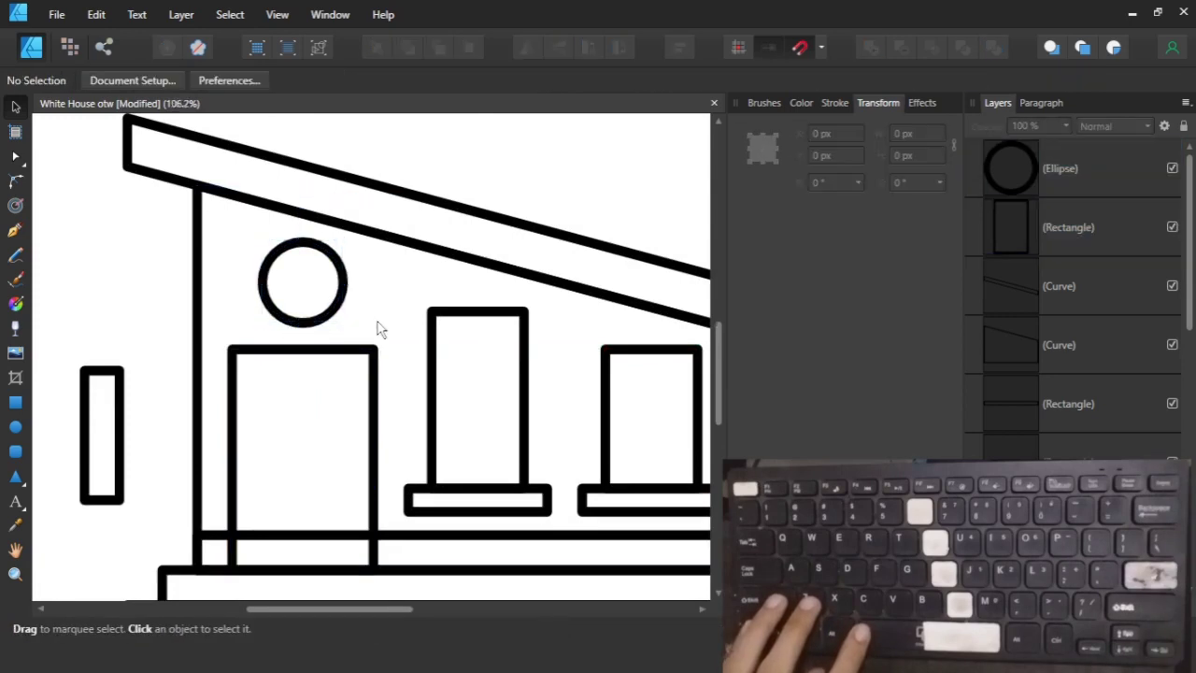
{"action": "scroll", "coordinate": [563, 320], "scroll_direction": "down", "scroll_amount": 1}
{"action": "scroll", "coordinate": [563, 319], "scroll_direction": "right", "scroll_amount": 2}
Convert the two window rectangles and the door rectangle to editable curves.
{"action": "left_click", "coordinate": [483, 350]}
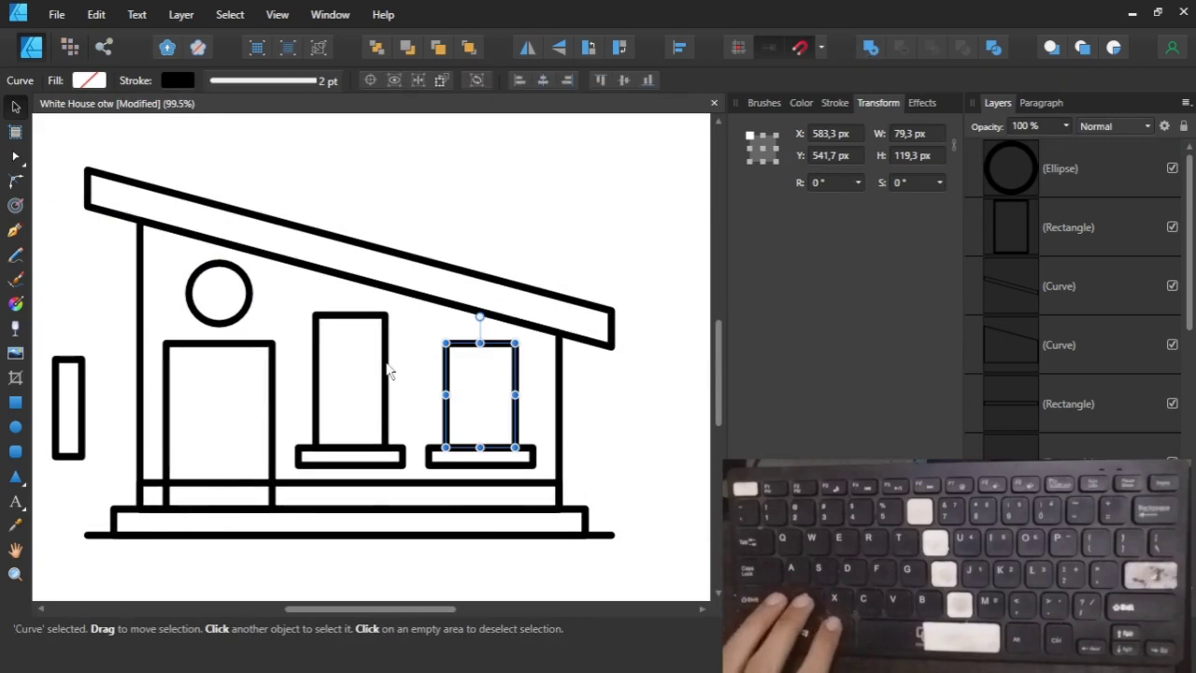
{"action": "left_click", "coordinate": [385, 374]}
{"action": "left_click", "coordinate": [263, 346]}
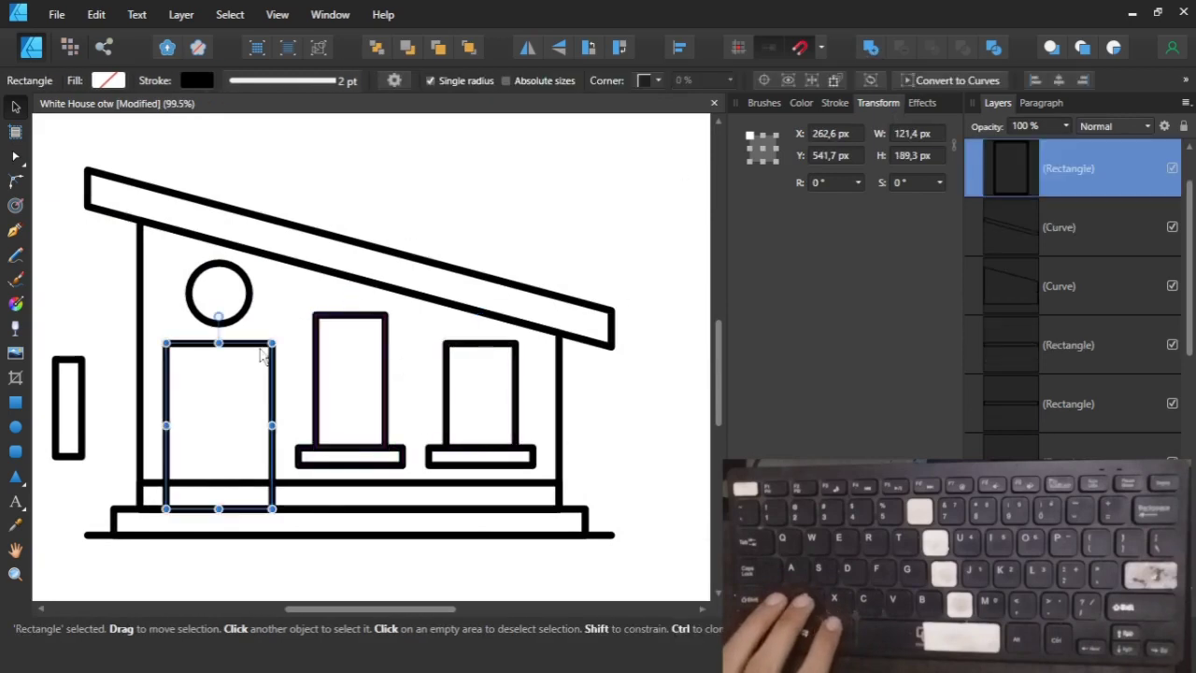
{"action": "key", "text": "ctrl+Return"}
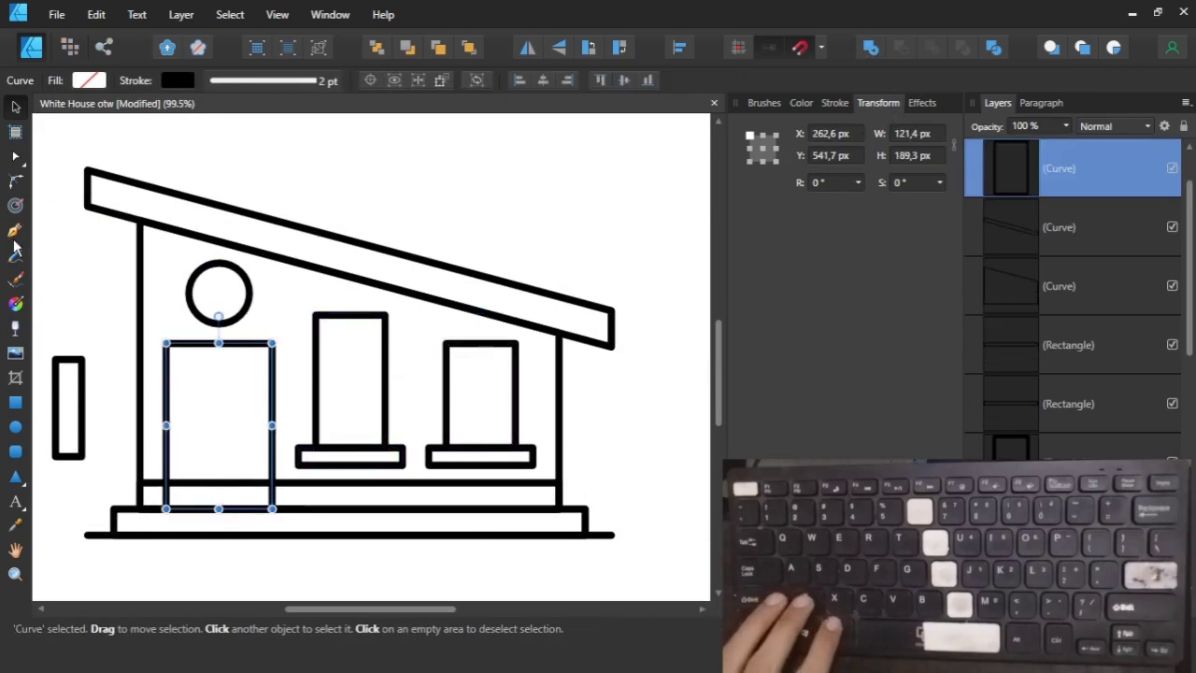
Round the two top corners of the left window with the Corner tool, using a 20 px radius.
{"action": "left_click", "coordinate": [315, 382]}
{"action": "key", "text": "a"}
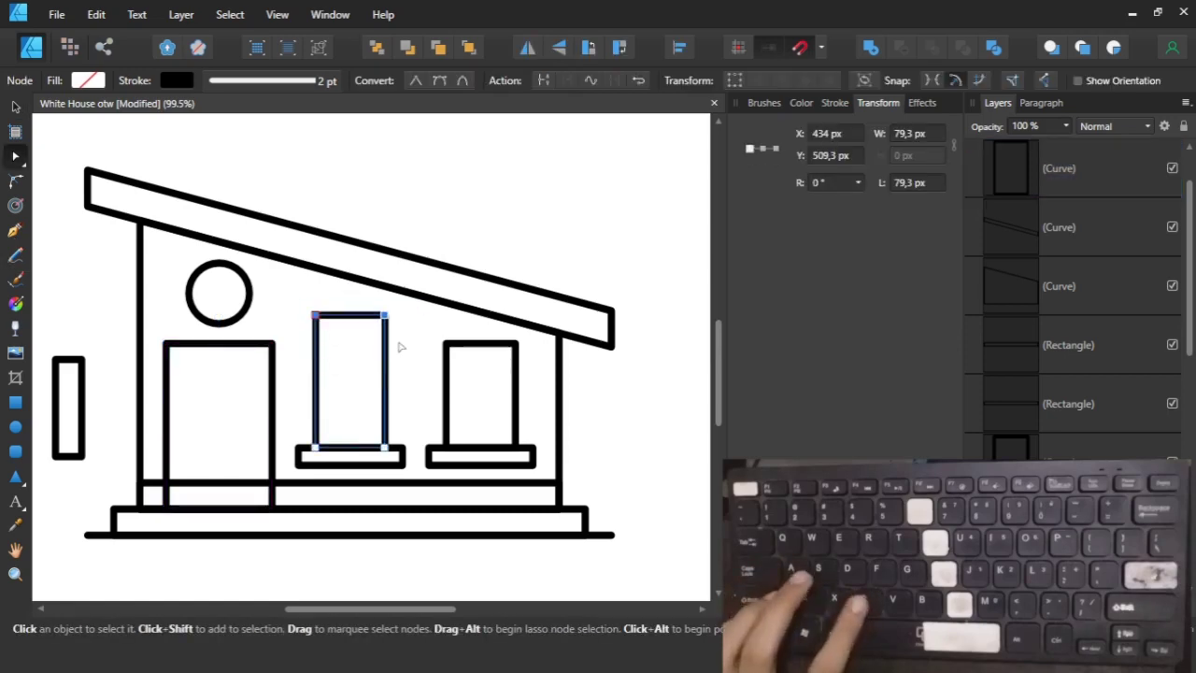
{"action": "key", "text": "c"}
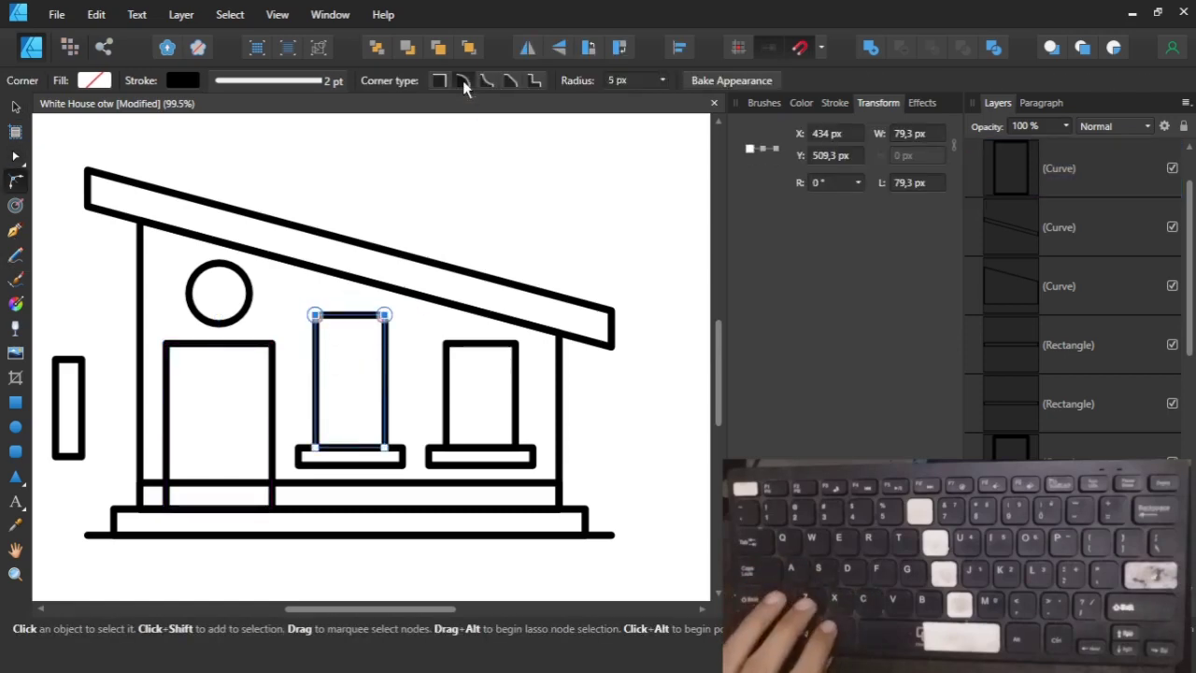
{"action": "scroll", "coordinate": [361, 331], "scroll_direction": "up", "scroll_amount": 4}
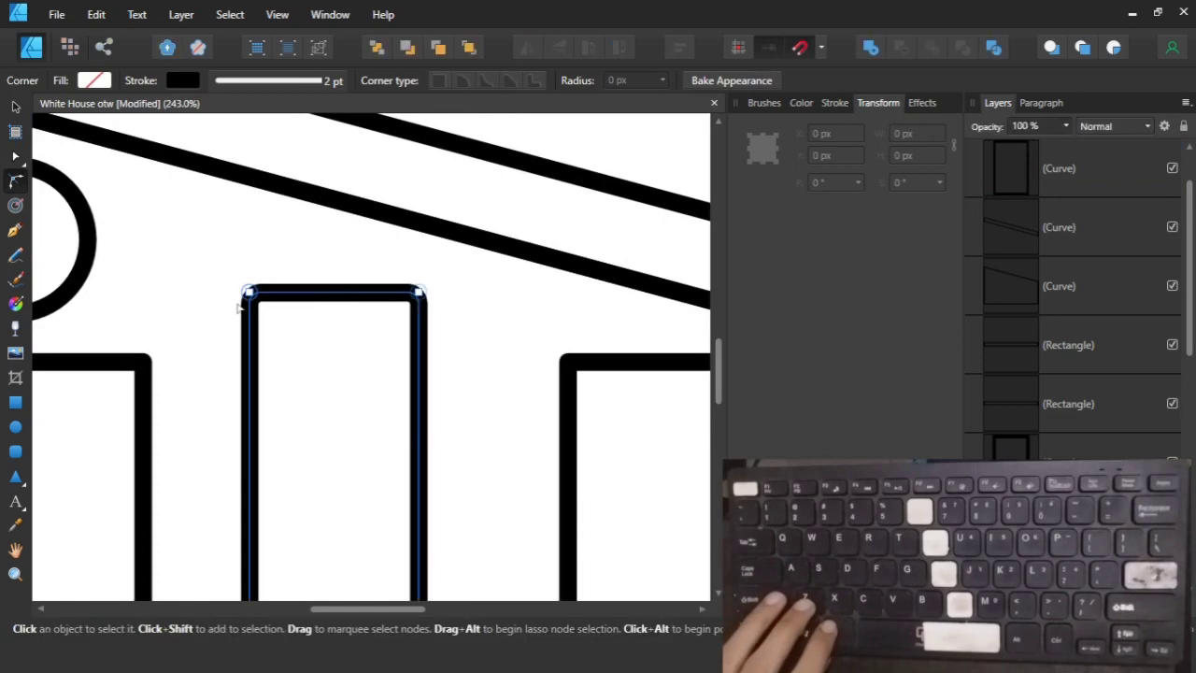
{"action": "left_click_drag", "start_coordinate": [277, 314], "coordinate": [290, 332]}
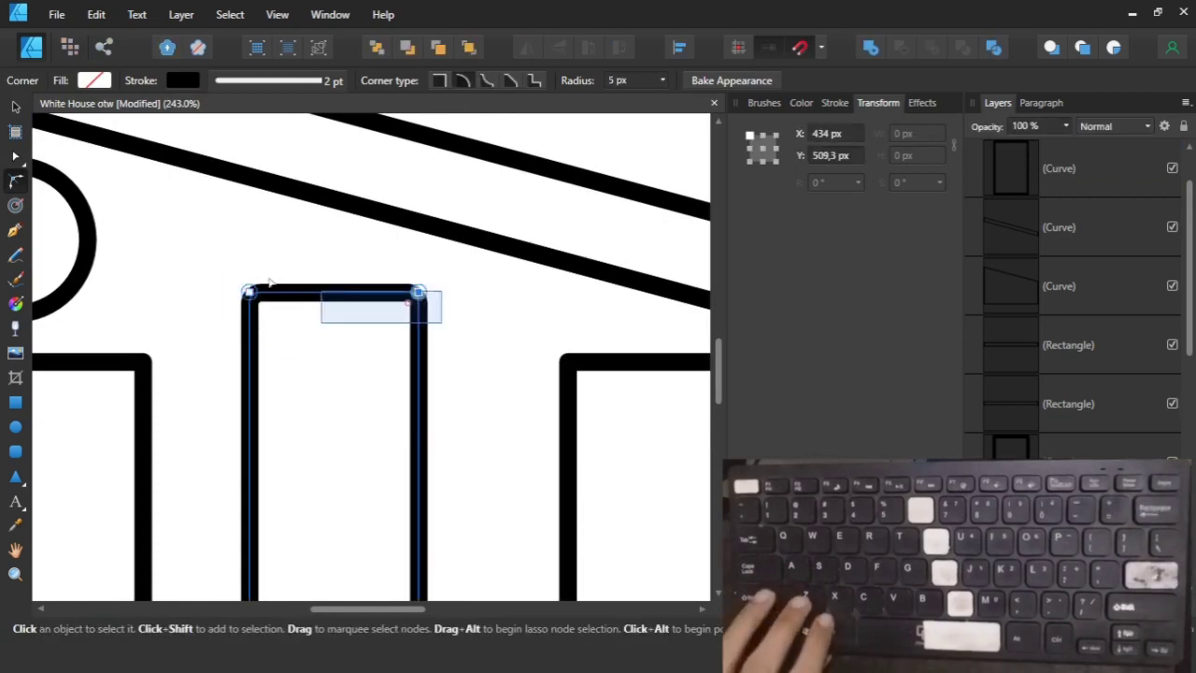
{"action": "left_click_drag", "start_coordinate": [269, 281], "coordinate": [248, 294]}
{"action": "scroll", "coordinate": [278, 344], "scroll_direction": "down", "scroll_amount": 3}
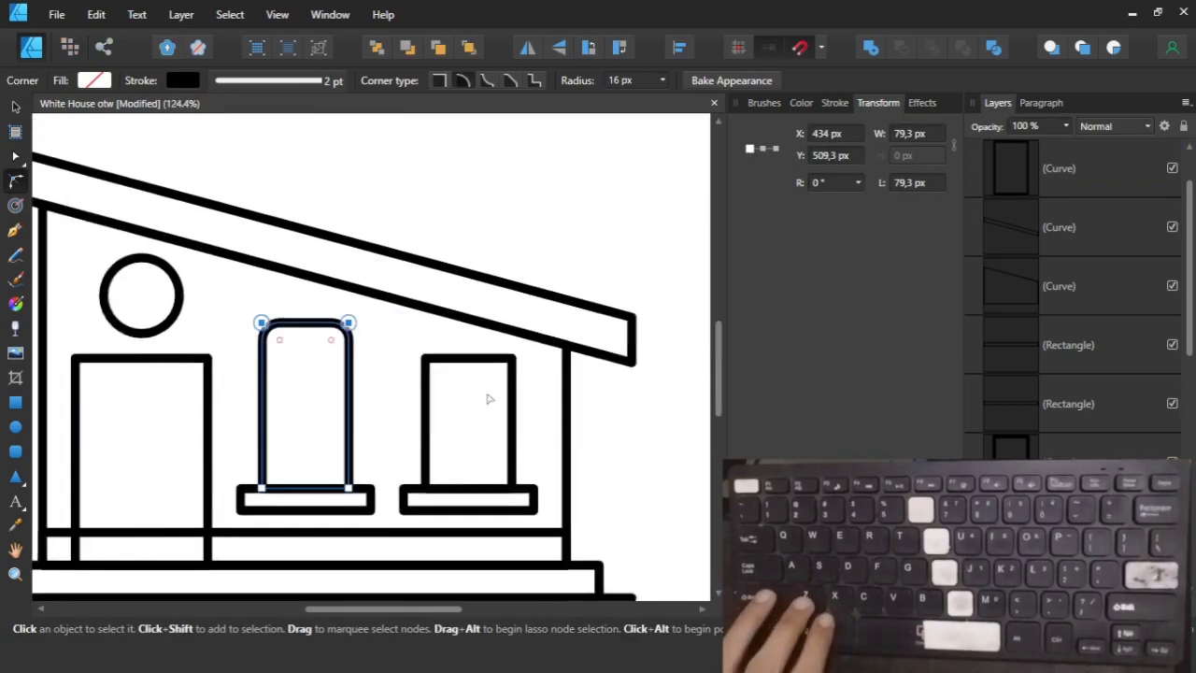
{"action": "scroll", "coordinate": [488, 397], "scroll_direction": "up", "scroll_amount": 3}
{"action": "left_click", "coordinate": [361, 389]}
{"action": "left_click_drag", "start_coordinate": [64, 214], "coordinate": [272, 312]}
{"action": "left_click", "coordinate": [624, 80]}
{"action": "type", "text": "20"}
{"action": "key", "text": "Return"}
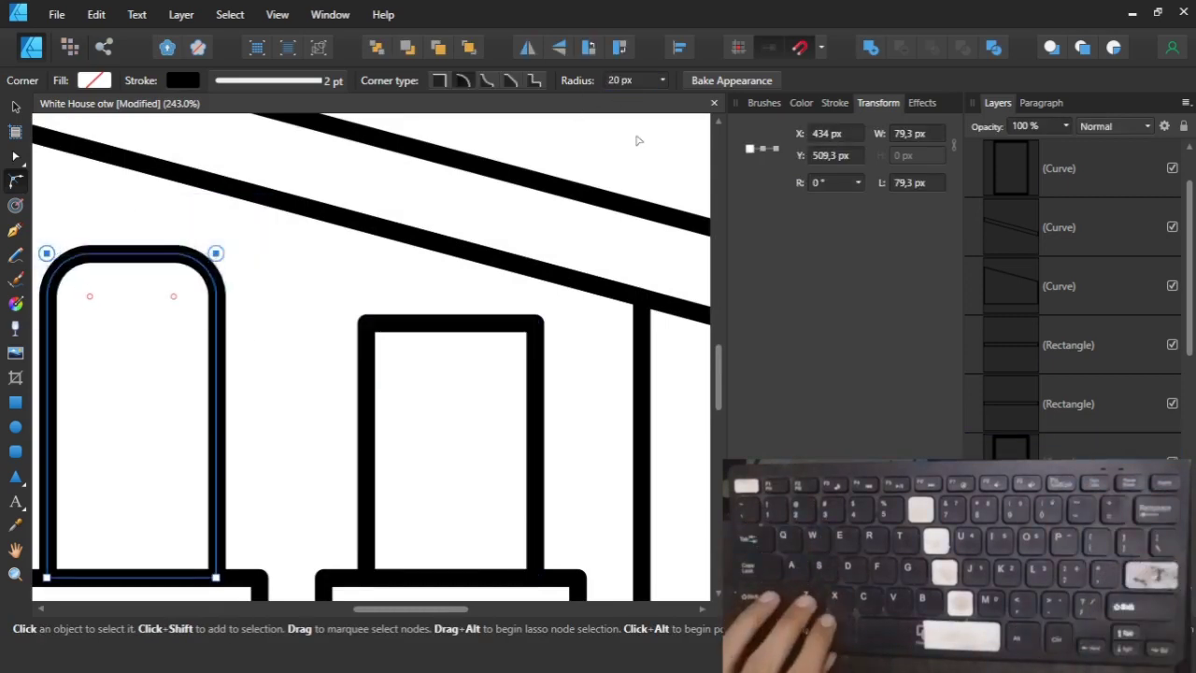
Round the two top corners of the right window with a 20 px radius.
{"action": "left_click", "coordinate": [473, 331]}
{"action": "left_click_drag", "start_coordinate": [329, 360], "coordinate": [592, 281]}
{"action": "left_click", "coordinate": [625, 81]}
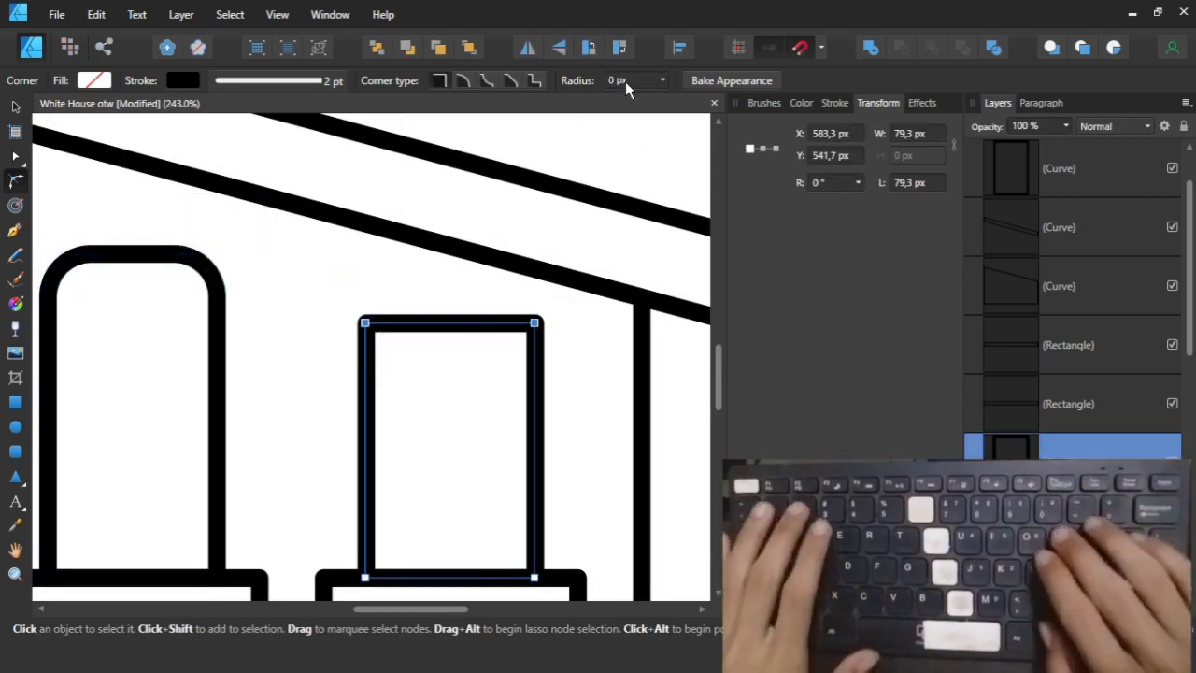
{"action": "type", "text": "20"}
{"action": "key", "text": "Return"}
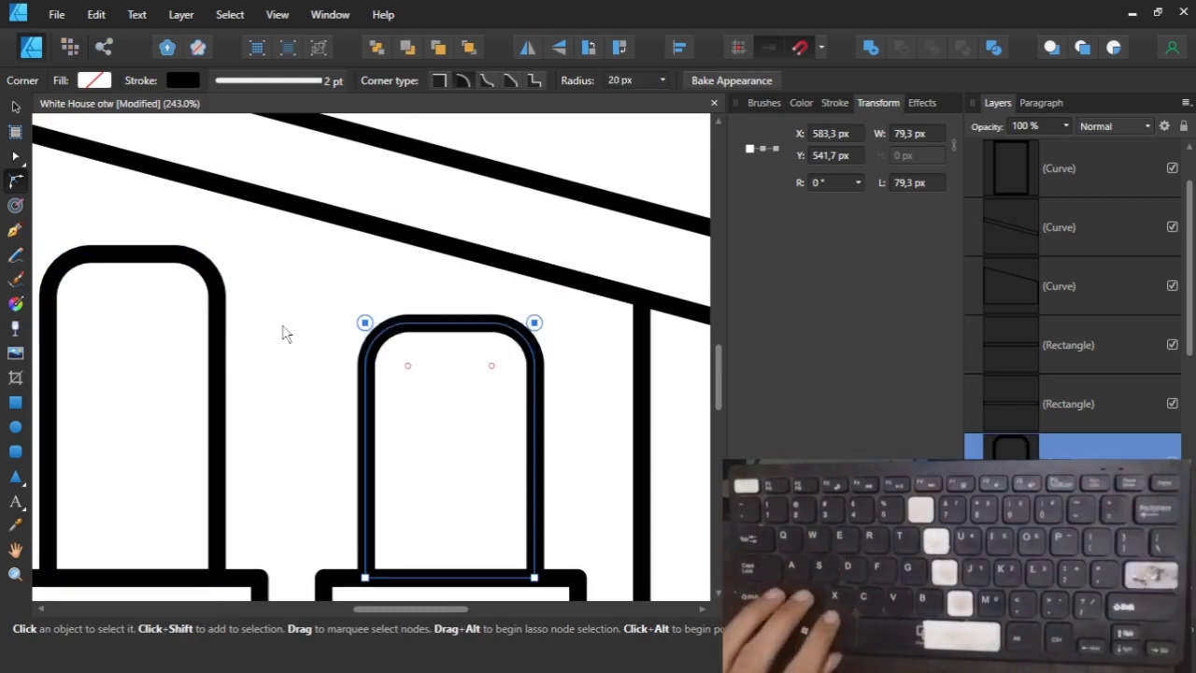
Draw a vertical line about 41 px long and centre it horizontally inside the right window.
{"action": "left_click", "coordinate": [84, 287]}
{"action": "left_click", "coordinate": [15, 232]}
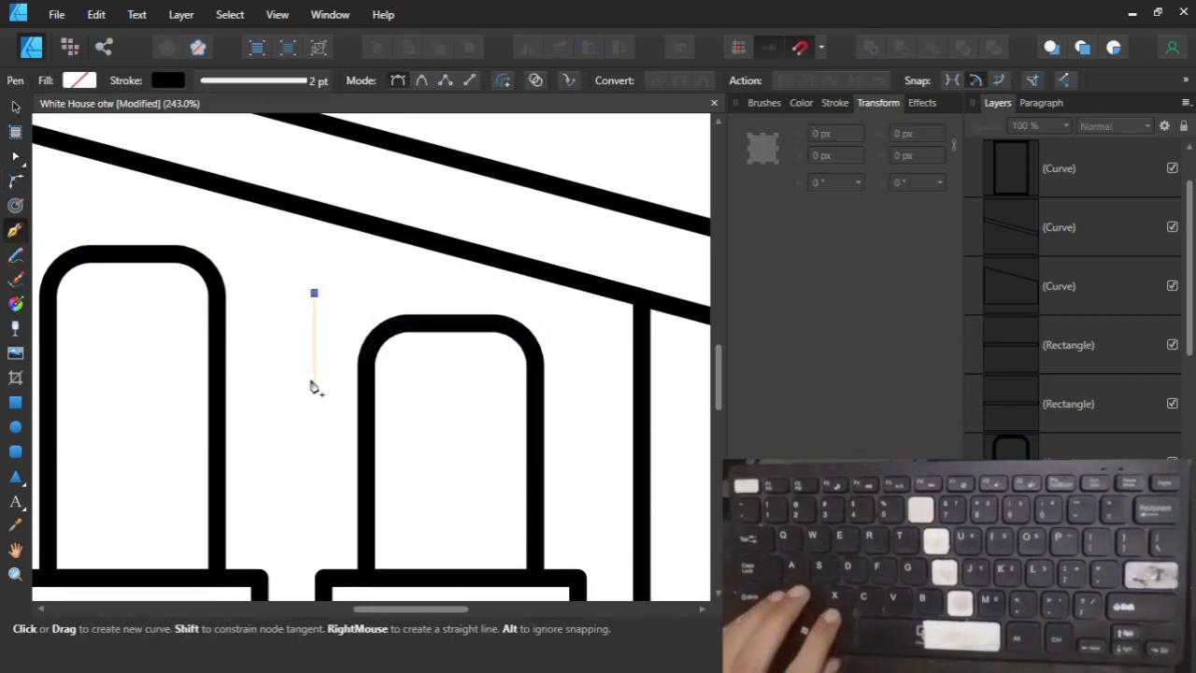
{"action": "key", "text": "v"}
{"action": "left_click_drag", "start_coordinate": [425, 417], "coordinate": [452, 436]}
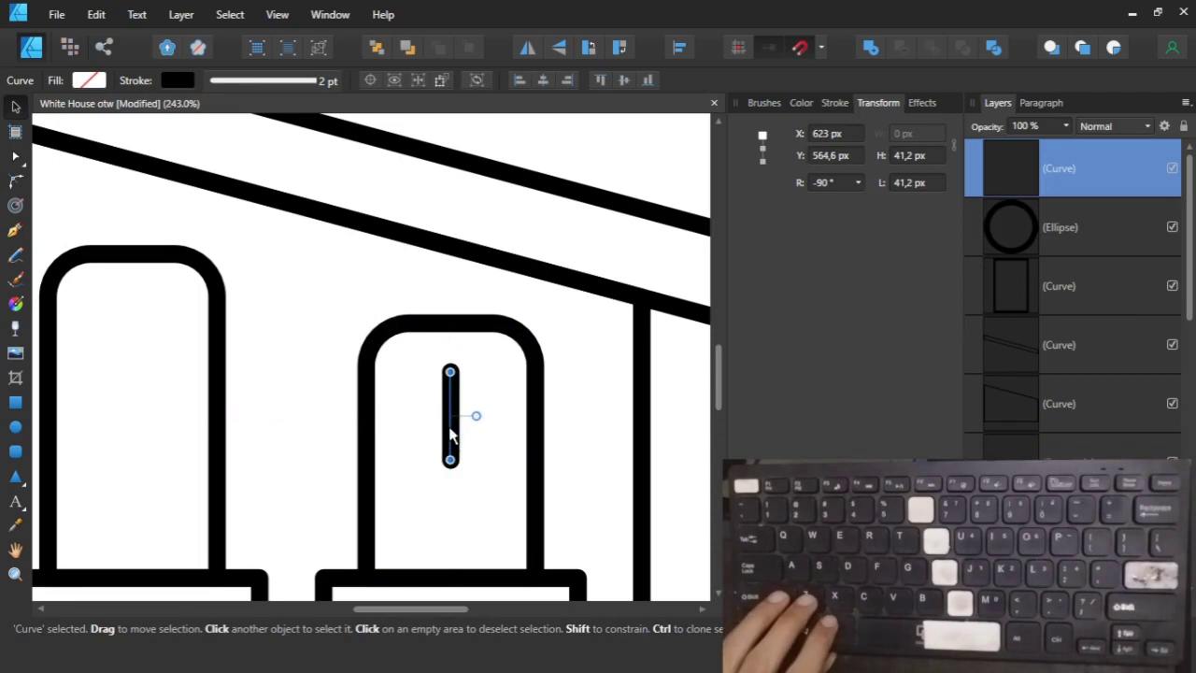
Stretch the vertical line from the right window's top edge to its sill and add a horizontal bar across the window's middle.
{"action": "left_click_drag", "start_coordinate": [452, 329], "coordinate": [452, 329]}
{"action": "scroll", "coordinate": [450, 383], "scroll_direction": "down", "scroll_amount": 2}
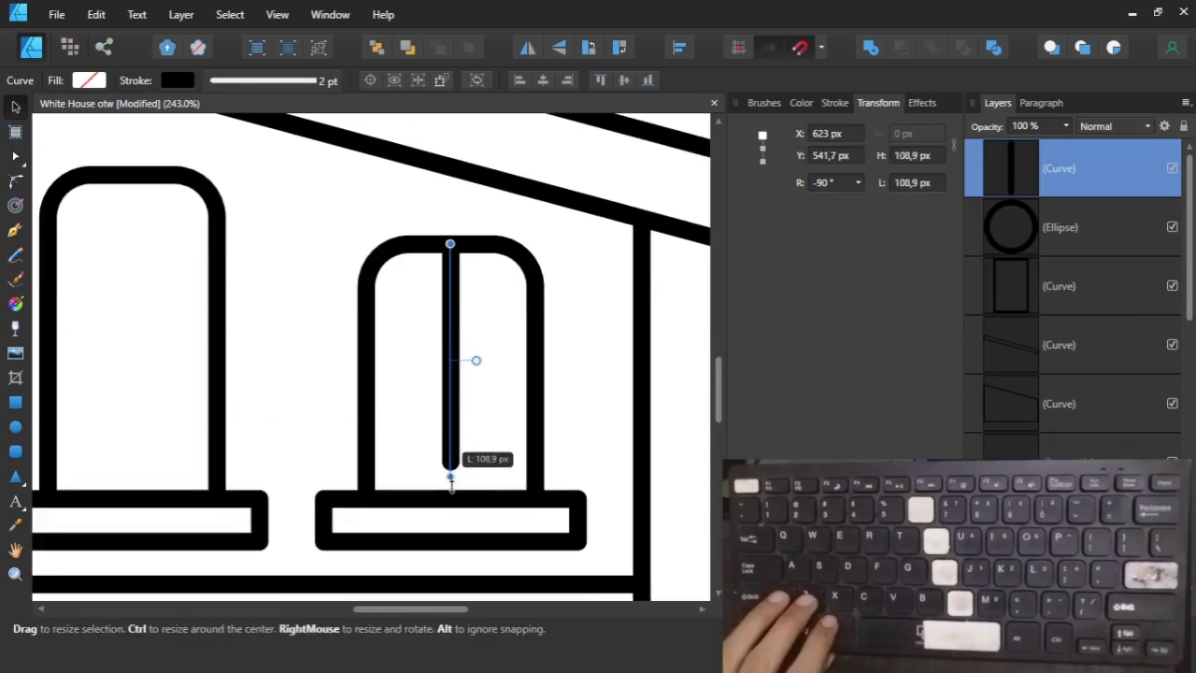
{"action": "left_click_drag", "start_coordinate": [449, 499], "coordinate": [450, 498]}
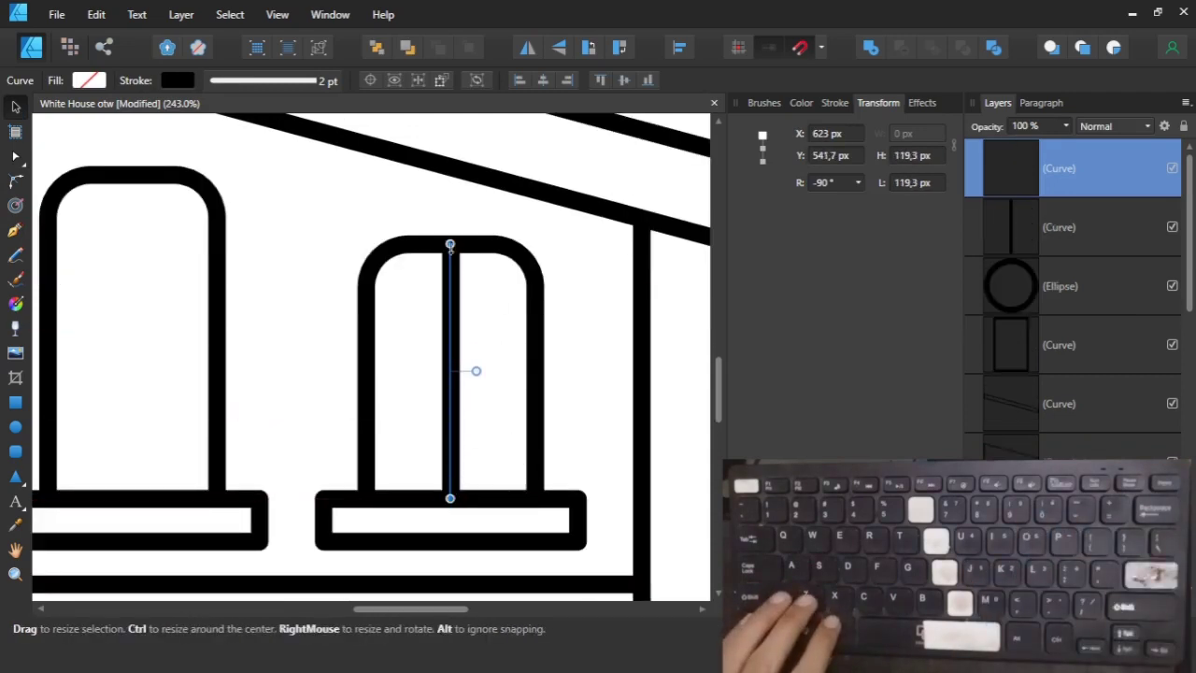
{"action": "left_click_drag", "start_coordinate": [476, 371], "coordinate": [535, 371]}
{"action": "left_click", "coordinate": [561, 354]}
Copy the right window's vertical bar to the centre of the left window and extend it to that window's top edge.
{"action": "scroll", "coordinate": [564, 353], "scroll_direction": "down", "scroll_amount": 2}
{"action": "scroll", "coordinate": [563, 352], "scroll_direction": "up", "scroll_amount": 2}
{"action": "scroll", "coordinate": [560, 351], "scroll_direction": "left", "scroll_amount": 3}
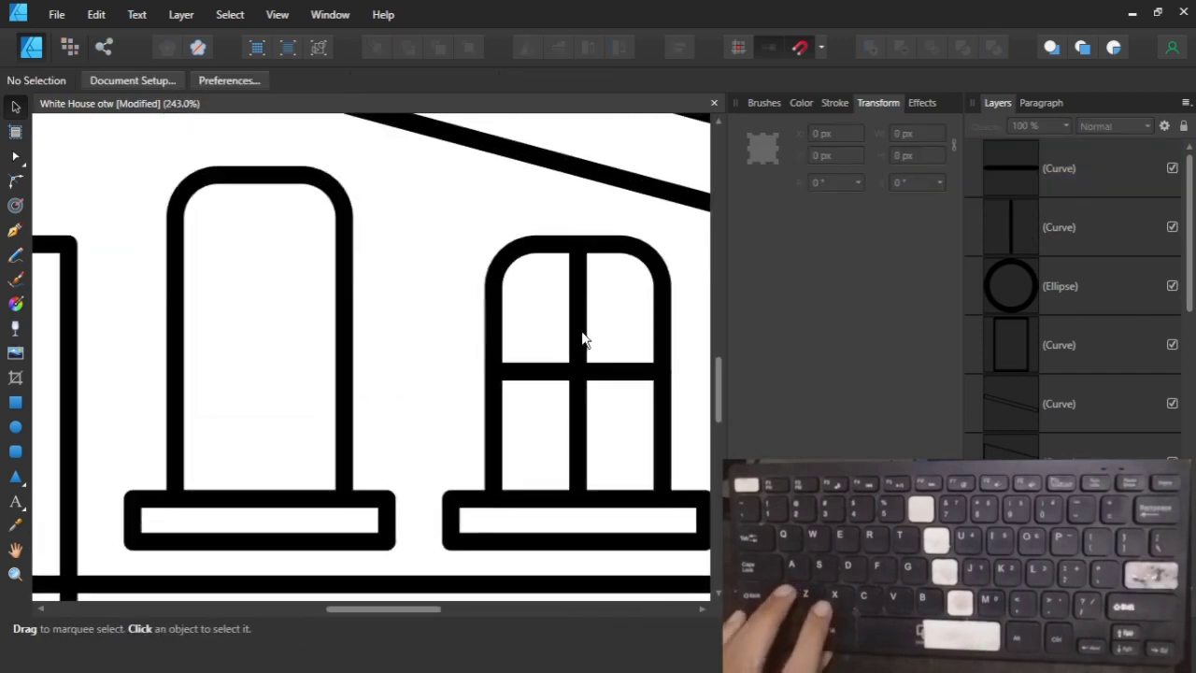
{"action": "left_click_drag", "start_coordinate": [583, 339], "coordinate": [265, 349]}
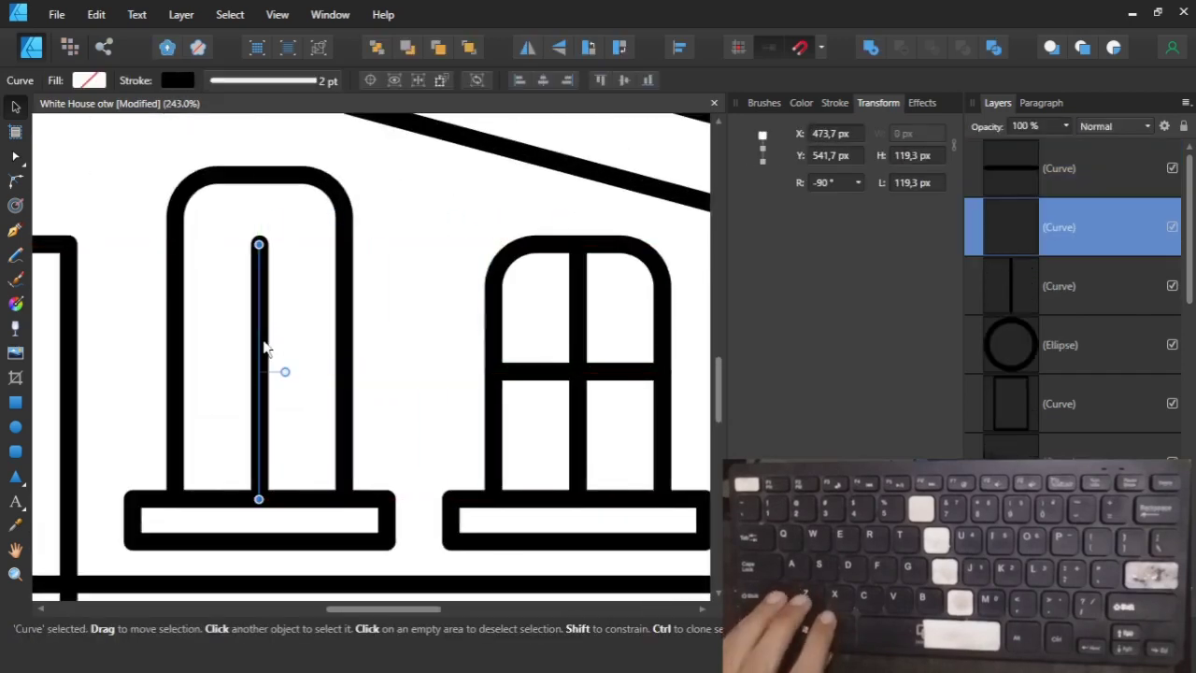
{"action": "left_click_drag", "start_coordinate": [259, 177], "coordinate": [259, 177]}
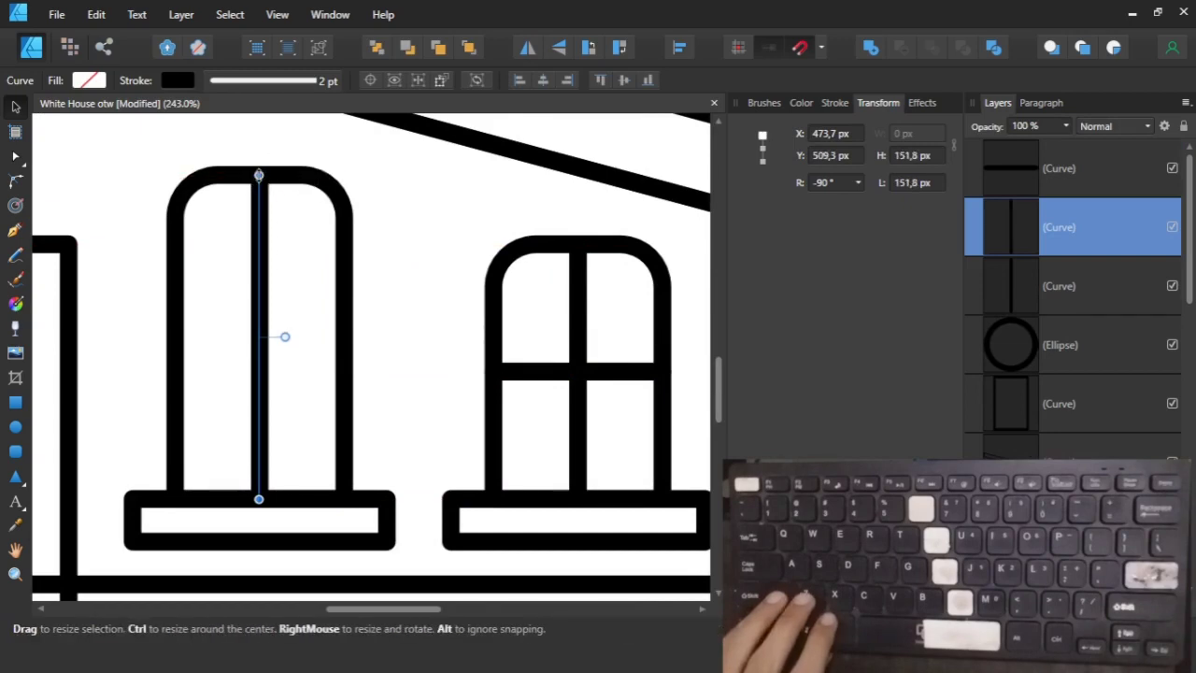
Draw a horizontal line about 45 px wide centred on the left window's vertical bar and place it at Y 545.6 px.
{"action": "key", "text": "p"}
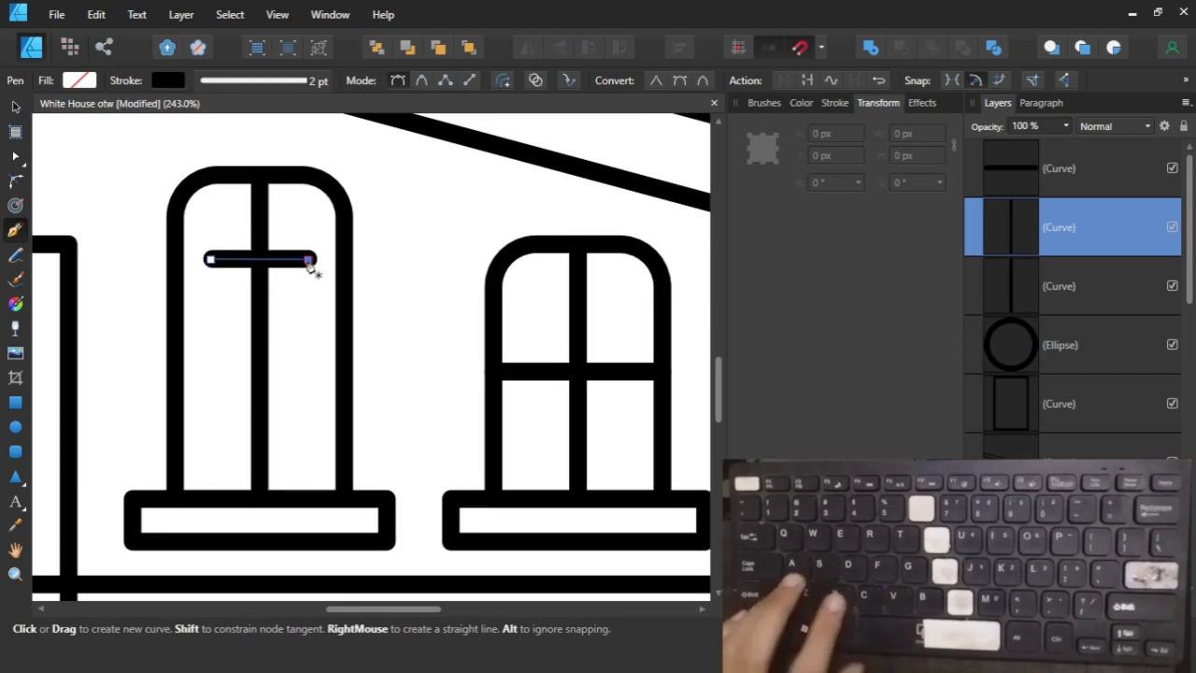
{"action": "left_click", "coordinate": [309, 259]}
{"action": "key", "text": "v"}
{"action": "left_click", "coordinate": [261, 218], "text": "shift"}
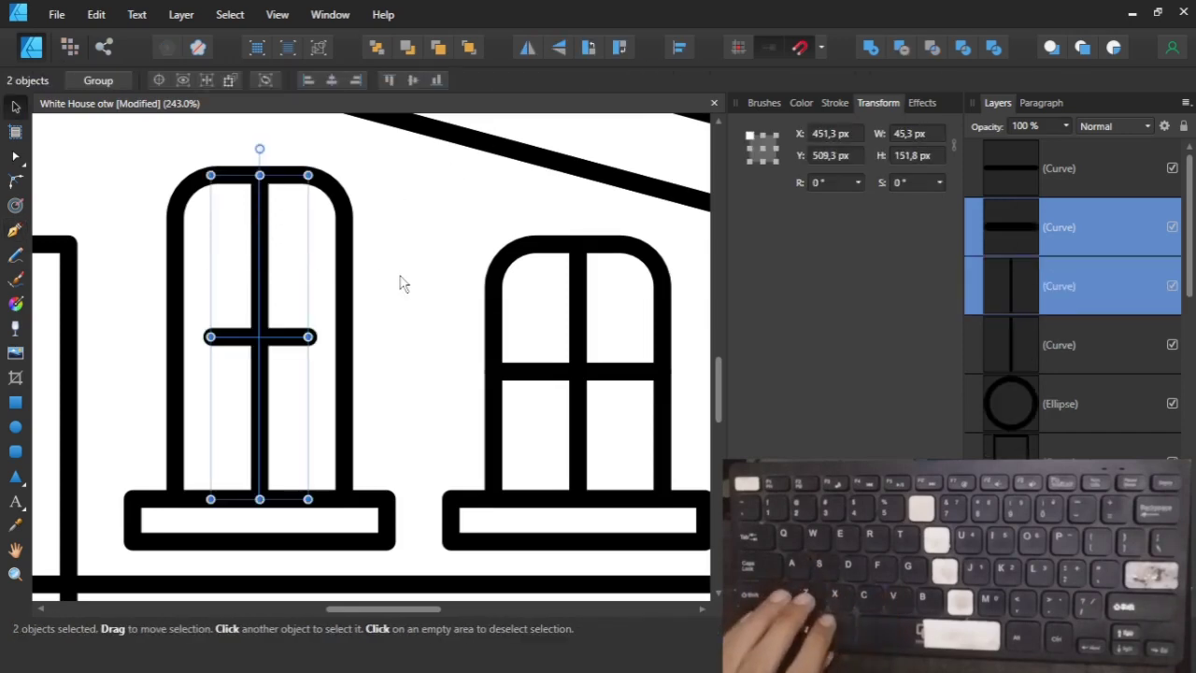
{"action": "key", "text": "ctrl+d"}
{"action": "left_click_drag", "start_coordinate": [291, 343], "coordinate": [302, 270]}
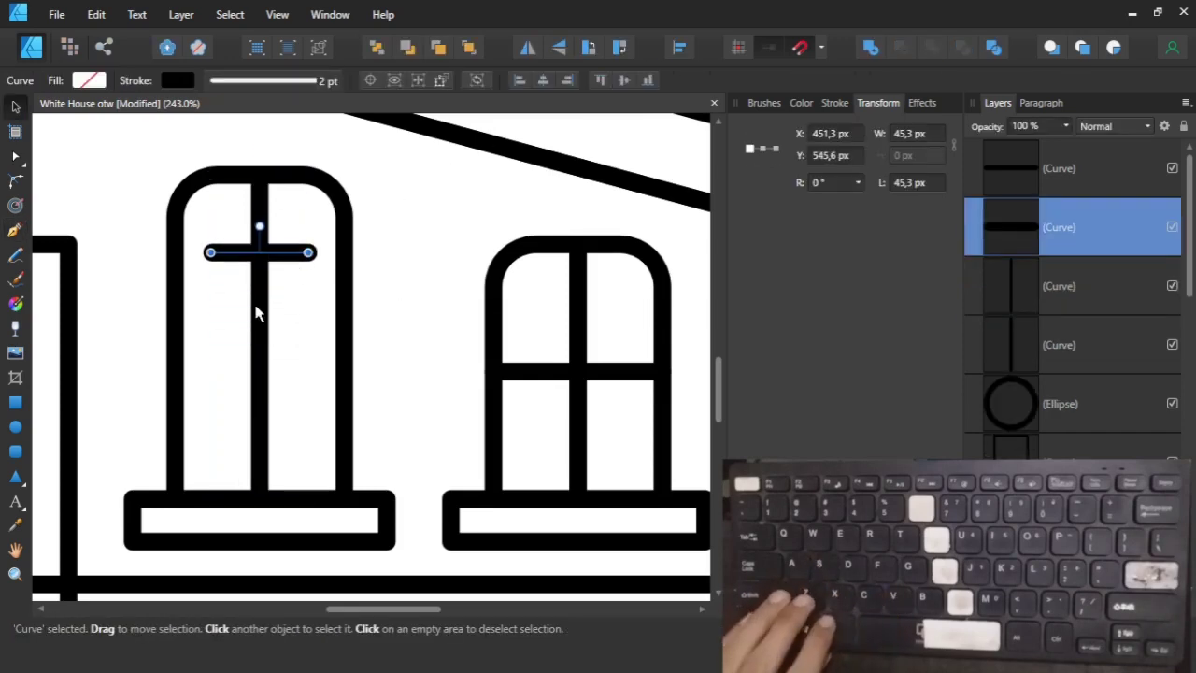
Shorten the left window's vertical bar to the crossbar and duplicate both bars to place a second crossbar one equal interval lower.
{"action": "left_click", "coordinate": [259, 313]}
{"action": "mouse_move", "coordinate": [259, 492]}
{"action": "left_mouse_down"}
{"action": "mouse_move", "coordinate": [286, 254]}
{"action": "mouse_move", "coordinate": [332, 305]}
{"action": "left_mouse_up"}
{"action": "left_click", "coordinate": [286, 254], "text": "shift"}
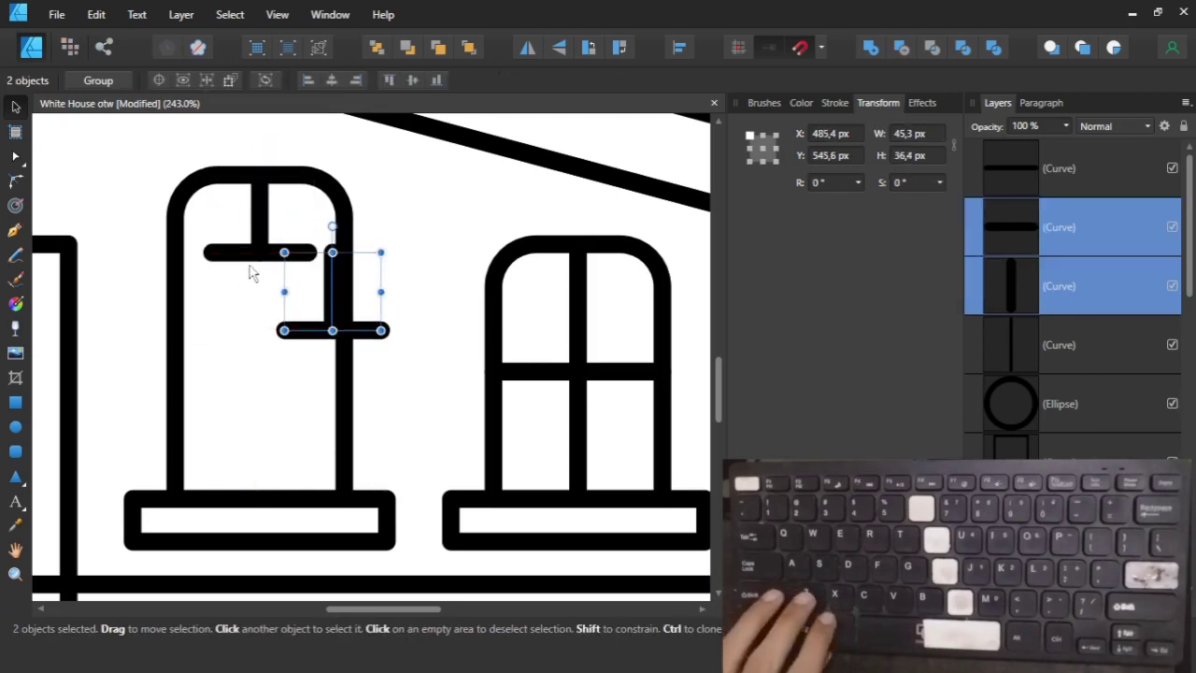
{"action": "left_click", "coordinate": [259, 229]}
{"action": "left_click_drag", "start_coordinate": [259, 329], "coordinate": [233, 345]}
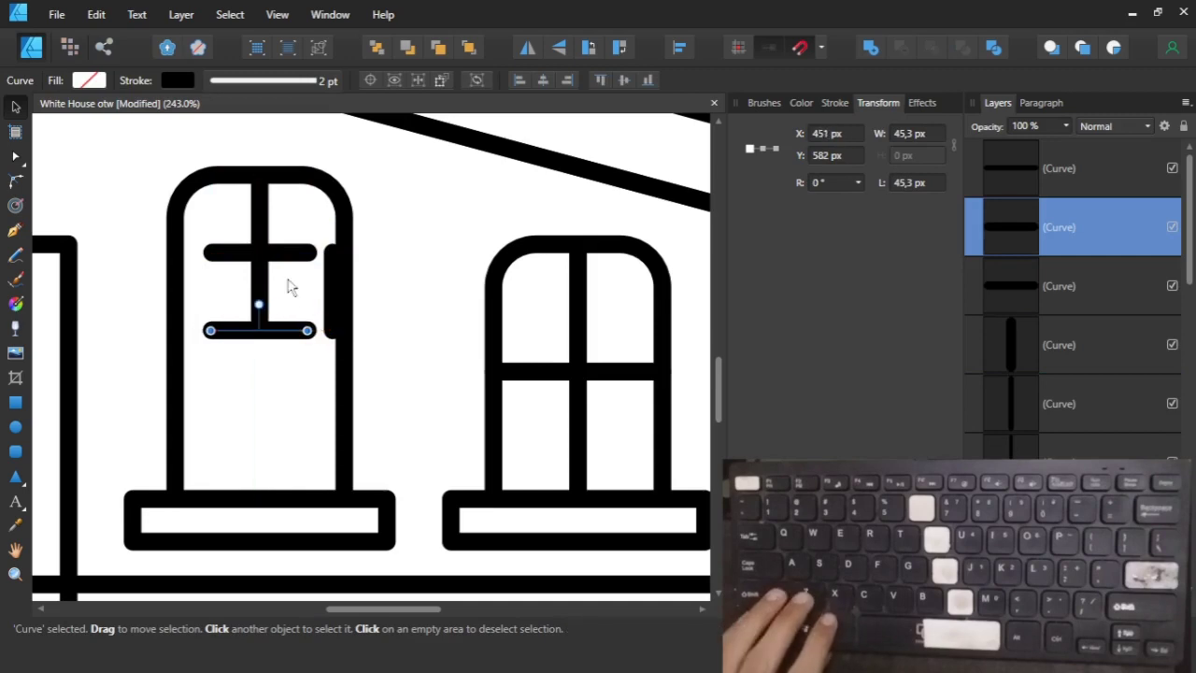
Extend the left window's vertical bar down by one more equal interval using the spare bar as a guide, and delete the spare bar.
{"action": "left_click", "coordinate": [265, 227]}
{"action": "left_click_drag", "start_coordinate": [328, 281], "coordinate": [328, 368]}
{"action": "left_click", "coordinate": [258, 293]}
{"action": "left_click_drag", "start_coordinate": [259, 329], "coordinate": [259, 408]}
{"action": "left_click", "coordinate": [390, 432]}
{"action": "left_click_drag", "start_coordinate": [393, 435], "coordinate": [281, 353]}
{"action": "key", "text": "Delete"}
Stretch the left window's vertical bar and two crossbars together to reach the sill and both sides of the frame.
{"action": "left_click_drag", "start_coordinate": [178, 162], "coordinate": [454, 286]}
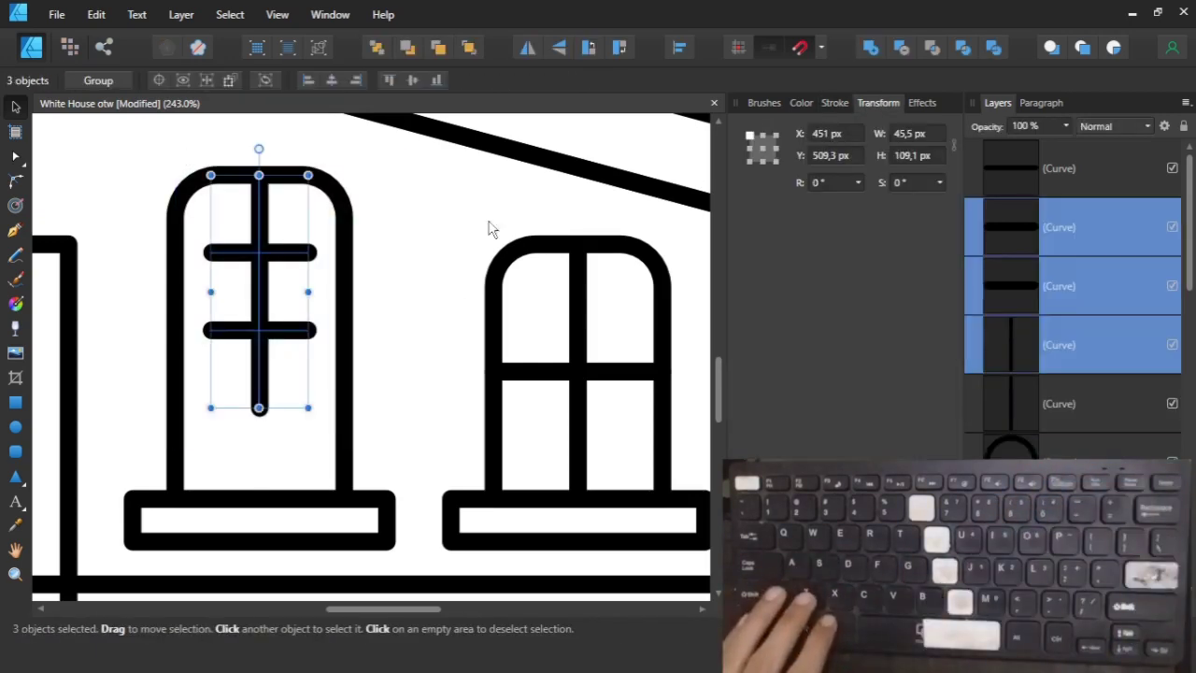
{"action": "left_click_drag", "start_coordinate": [259, 409], "coordinate": [259, 499]}
{"action": "left_click_drag", "start_coordinate": [308, 337], "coordinate": [343, 338]}
{"action": "left_click", "coordinate": [383, 334]}
Draw a short horizontal line inside the round window above the door and centre it on the circle.
{"action": "scroll", "coordinate": [383, 334], "scroll_direction": "down", "scroll_amount": 6}
{"action": "scroll", "coordinate": [255, 279], "scroll_direction": "up", "scroll_amount": 8}
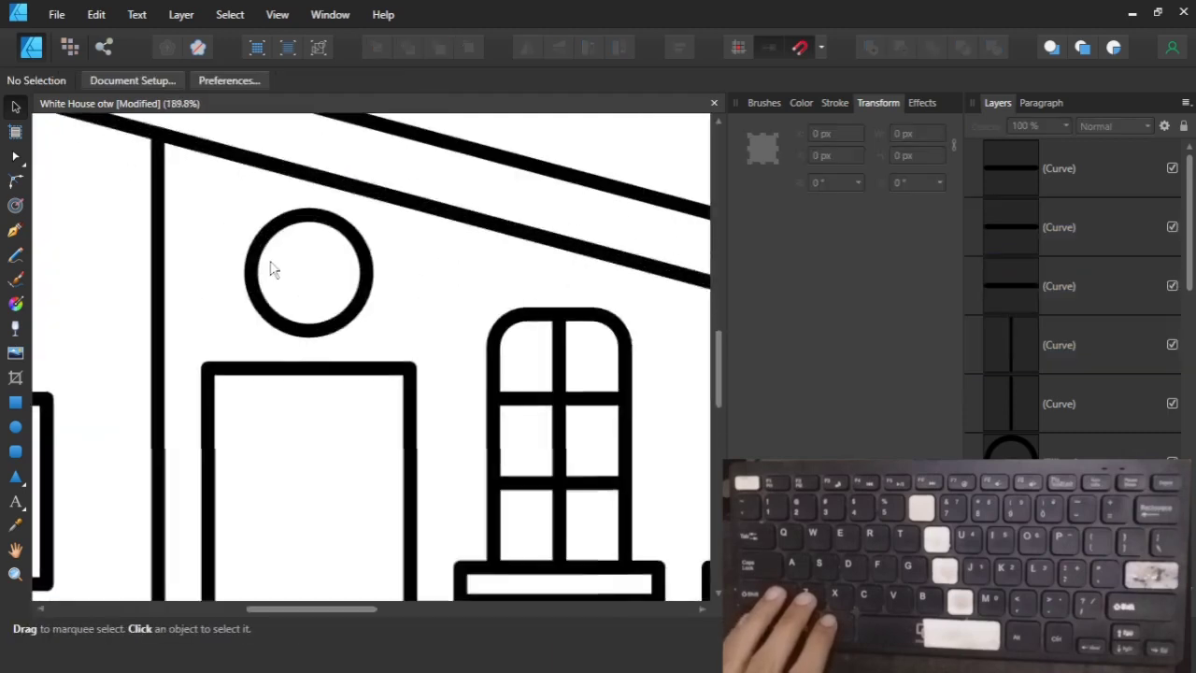
{"action": "key", "text": "p"}
{"action": "left_click", "coordinate": [277, 293]}
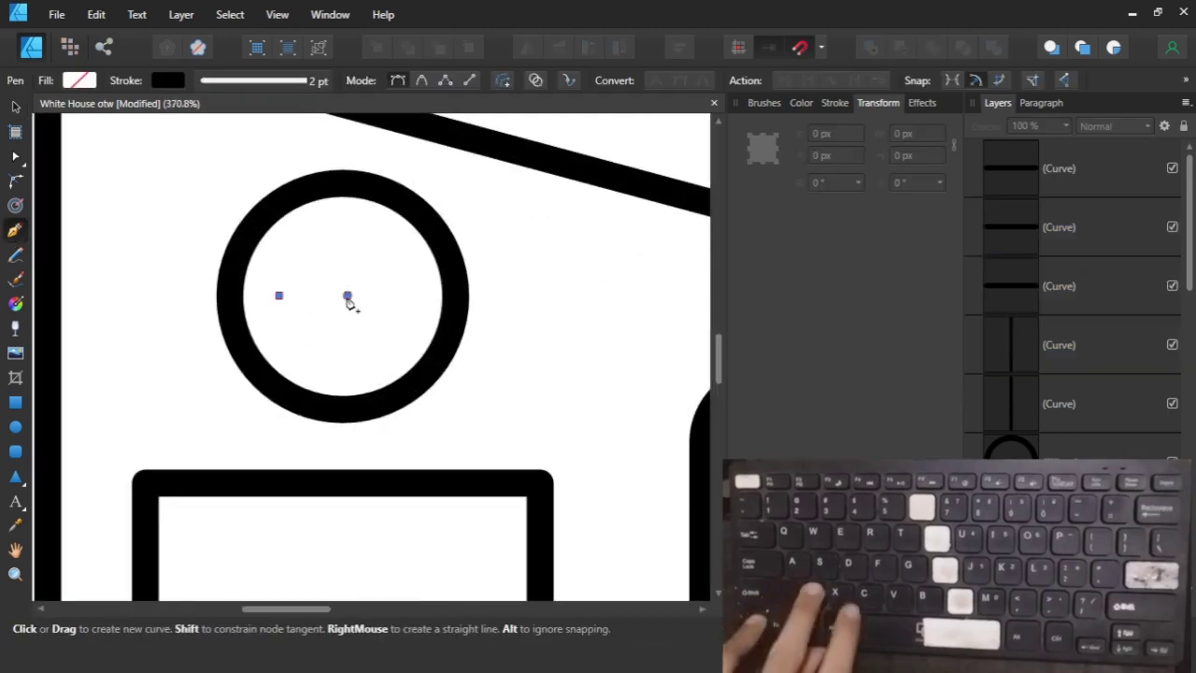
{"action": "key", "text": "v"}
{"action": "key", "text": "ctrl+z"}
{"action": "left_click", "coordinate": [298, 292]}
{"action": "left_click", "coordinate": [395, 289]}
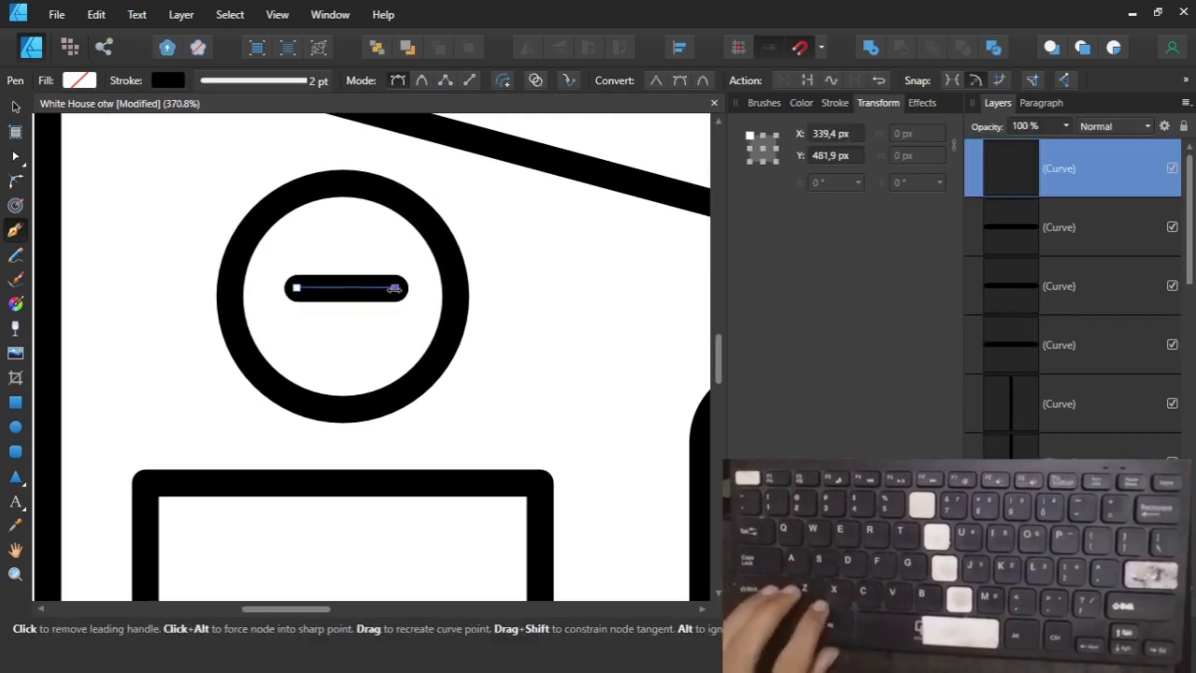
{"action": "key", "text": "v"}
{"action": "left_click_drag", "start_coordinate": [454, 288], "coordinate": [402, 288]}
{"action": "left_click", "coordinate": [458, 315], "text": "shift"}
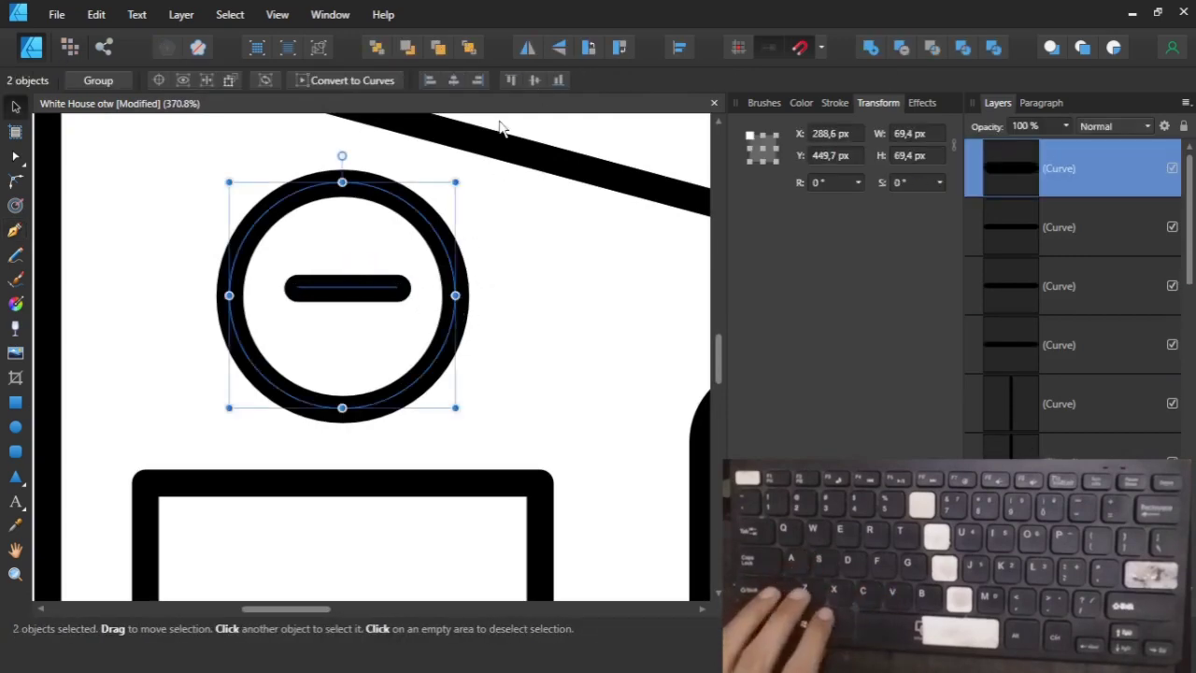
Stretch the line to the circle's full width and add a matching vertical bar across the round window.
{"action": "left_click", "coordinate": [353, 306]}
{"action": "left_click_drag", "start_coordinate": [396, 296], "coordinate": [455, 295]}
{"action": "left_click_drag", "start_coordinate": [297, 296], "coordinate": [228, 295]}
{"action": "left_click_drag", "start_coordinate": [339, 270], "coordinate": [574, 294]}
{"action": "left_click", "coordinate": [574, 294]}
Round the door's two top corners with the Corner tool, using a 40 px radius.
{"action": "key", "text": "ctrl+0"}
{"action": "scroll", "coordinate": [346, 350], "scroll_direction": "up", "scroll_amount": 2}
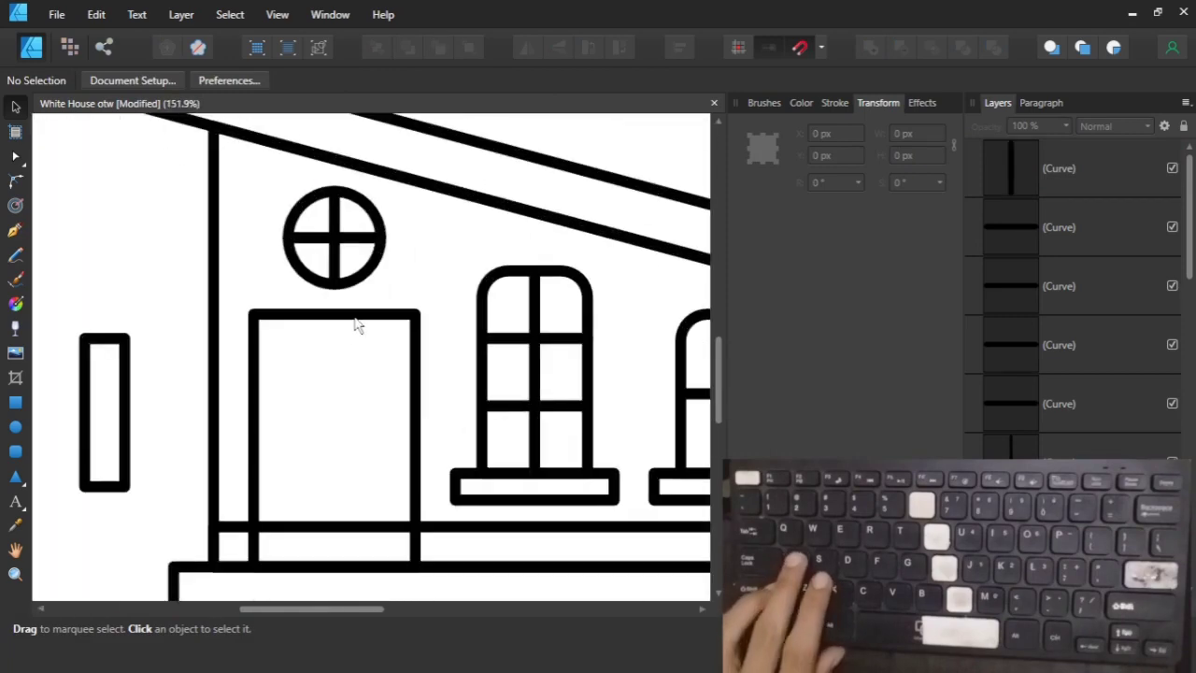
{"action": "left_click", "coordinate": [355, 316]}
{"action": "key", "text": "a"}
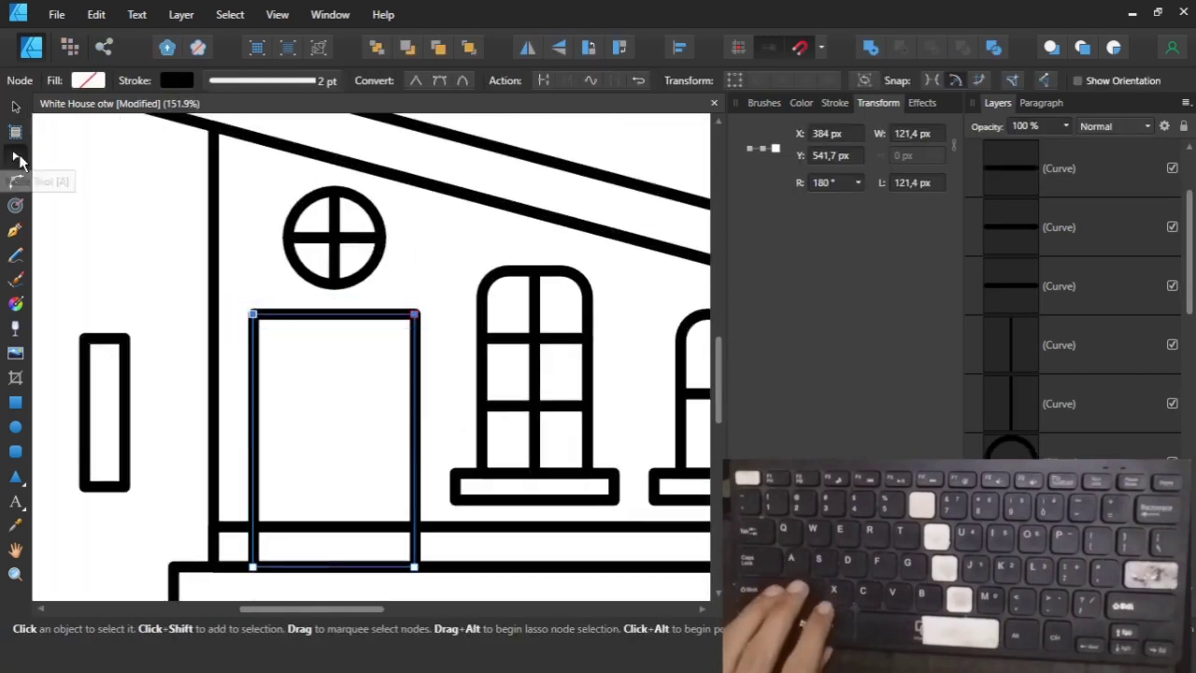
{"action": "left_click", "coordinate": [15, 183]}
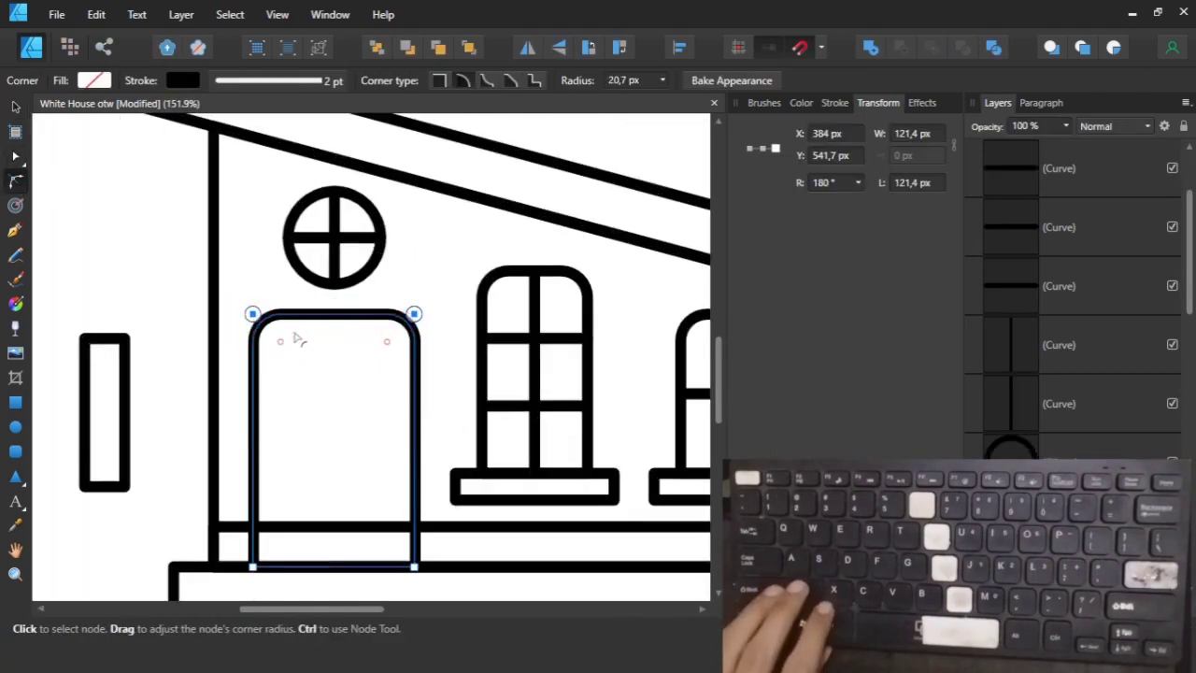
{"action": "left_click", "coordinate": [625, 81]}
{"action": "type", "text": "30"}
{"action": "key", "text": "Return"}
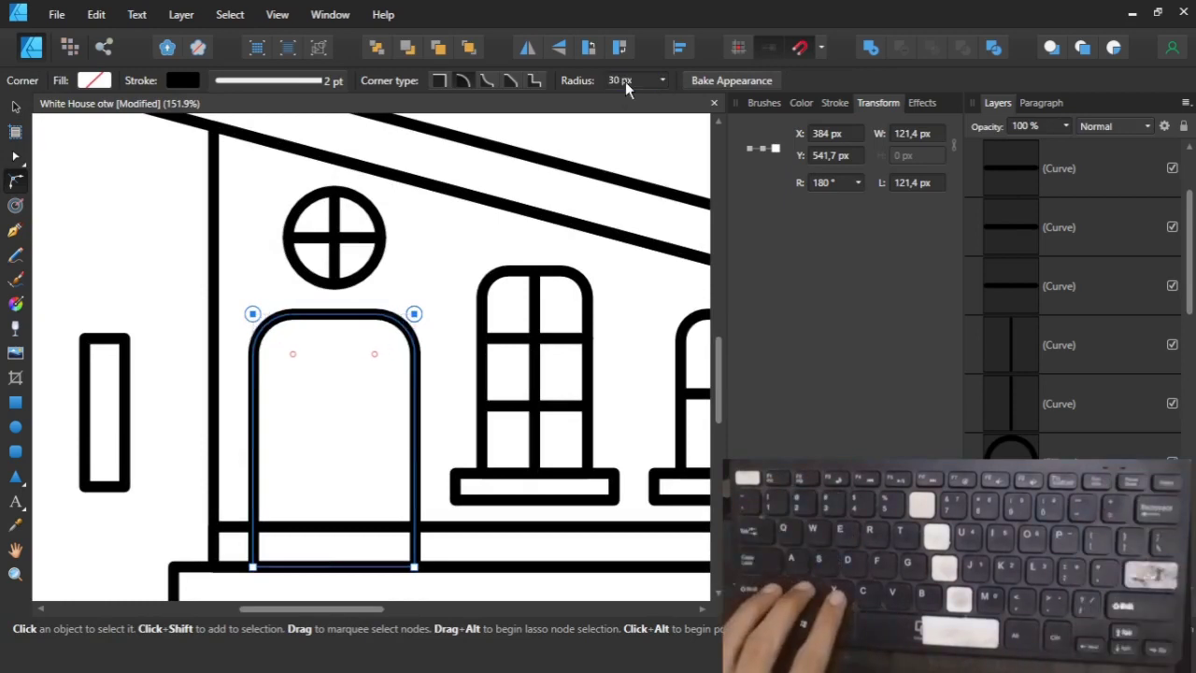
{"action": "left_click", "coordinate": [625, 81]}
{"action": "type", "text": "40"}
{"action": "key", "text": "Return"}
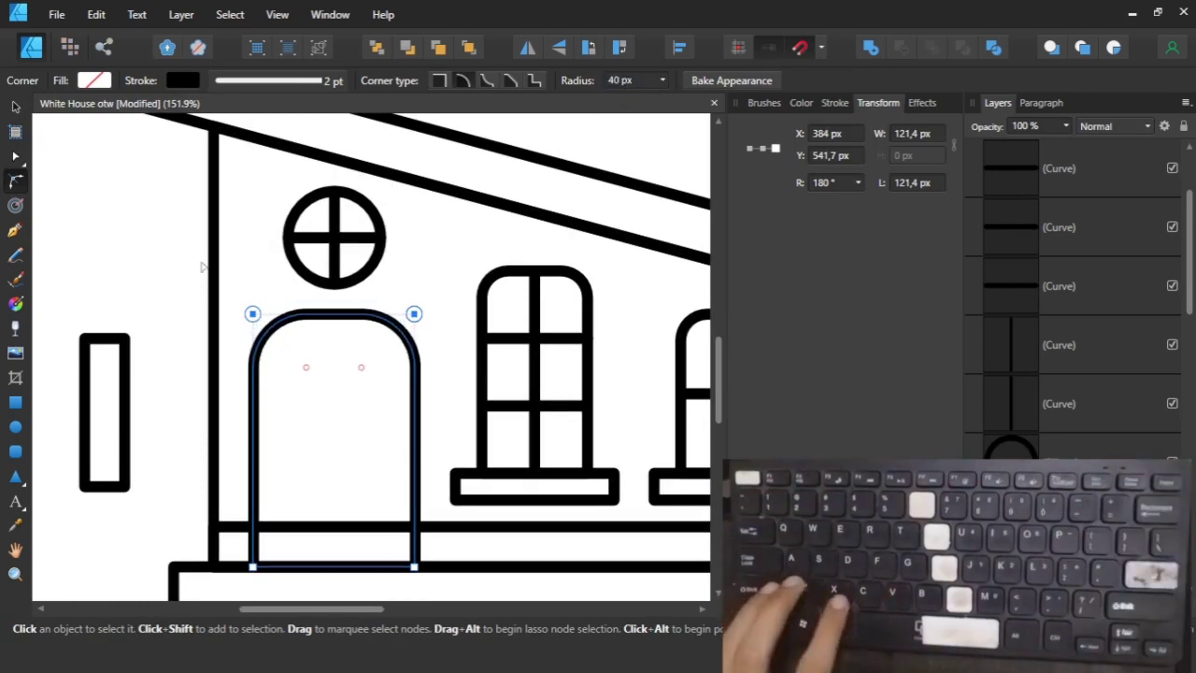
{"action": "key", "text": "Escape"}
Copy the round window's vertical bar onto the door's right half and set its height to 20 px as a handle.
{"action": "left_click", "coordinate": [337, 224]}
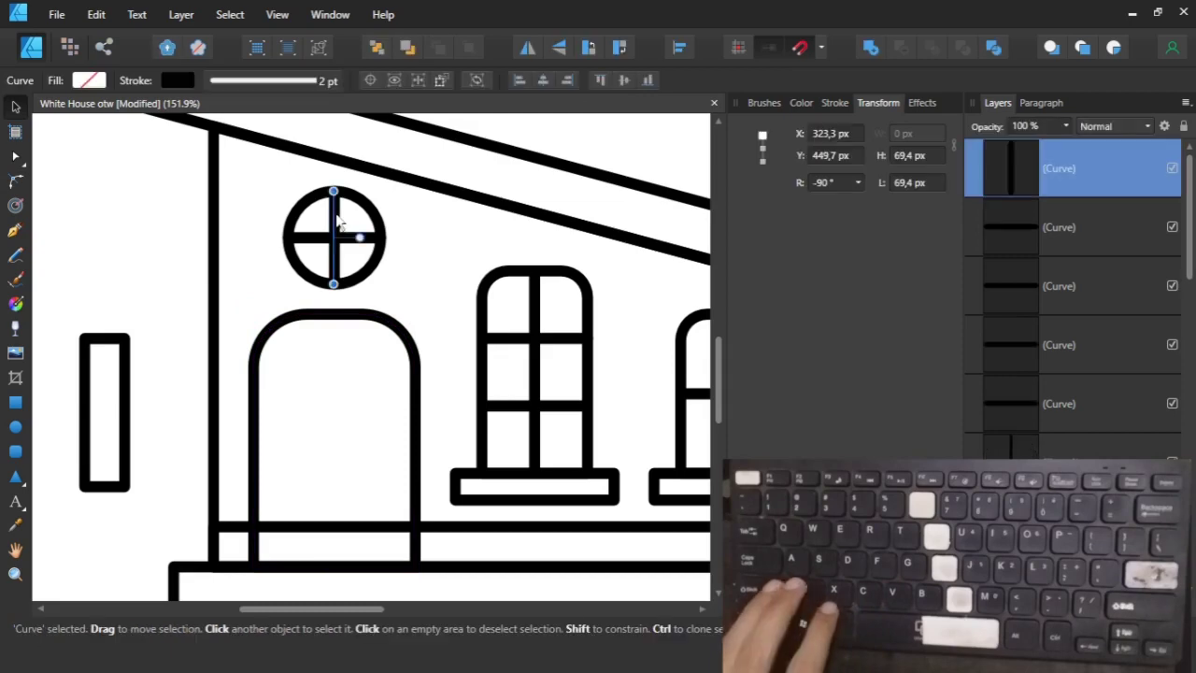
{"action": "scroll", "coordinate": [369, 397], "scroll_direction": "up", "scroll_amount": 5}
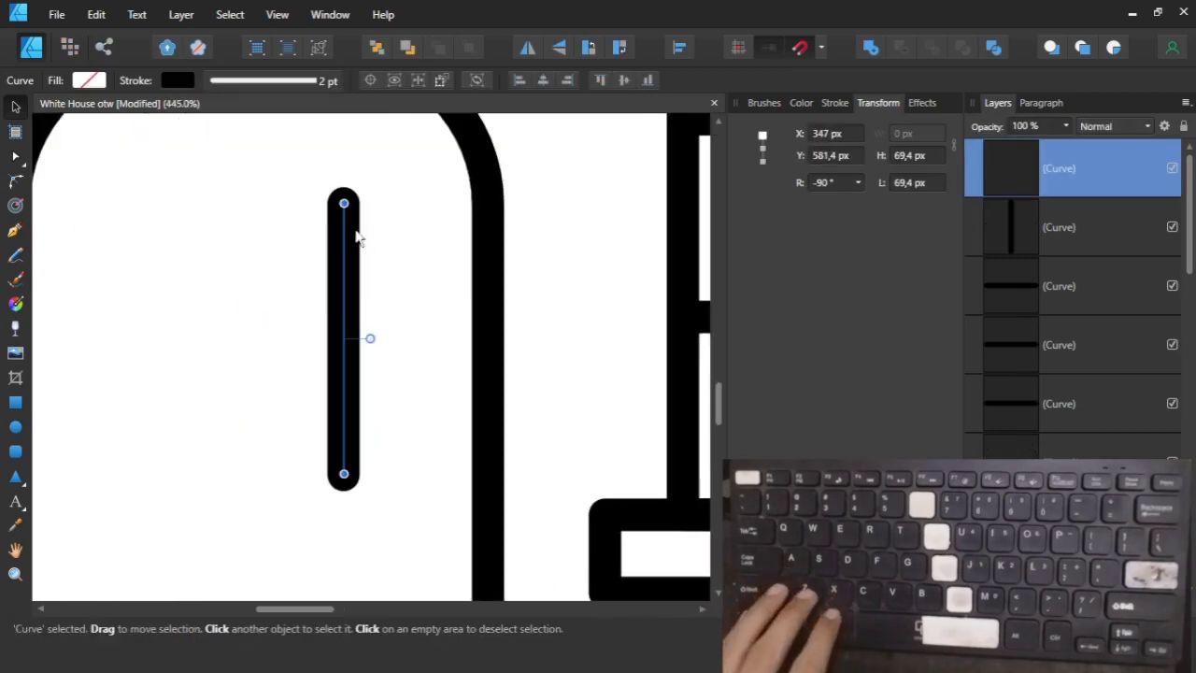
{"action": "left_click", "coordinate": [906, 155]}
{"action": "type", "text": "20"}
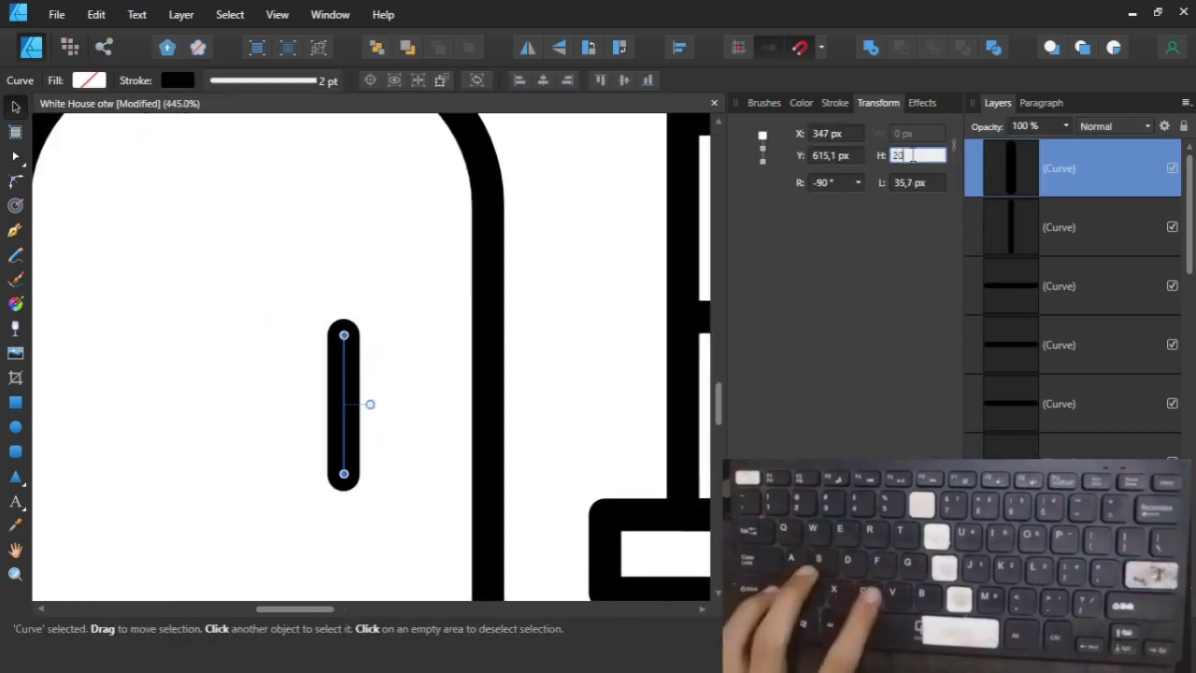
{"action": "key", "text": "Return"}
Align the handle to the door's vertical middle and shift it horizontally closer to the door's right edge.
{"action": "key", "text": "c"}
{"action": "scroll", "coordinate": [539, 318], "scroll_direction": "down", "scroll_amount": 5}
{"action": "scroll", "coordinate": [512, 360], "scroll_direction": "up", "scroll_amount": 4}
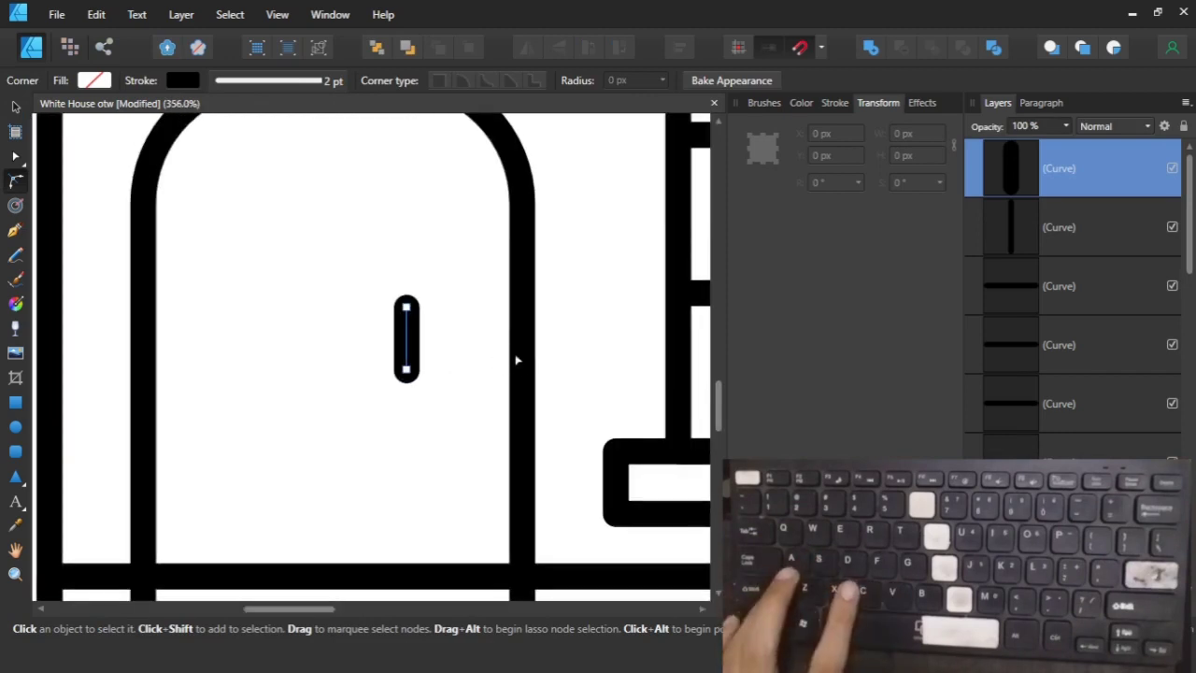
{"action": "key", "text": "v"}
{"action": "left_click", "coordinate": [521, 363], "text": "shift"}
{"action": "left_click", "coordinate": [535, 77]}
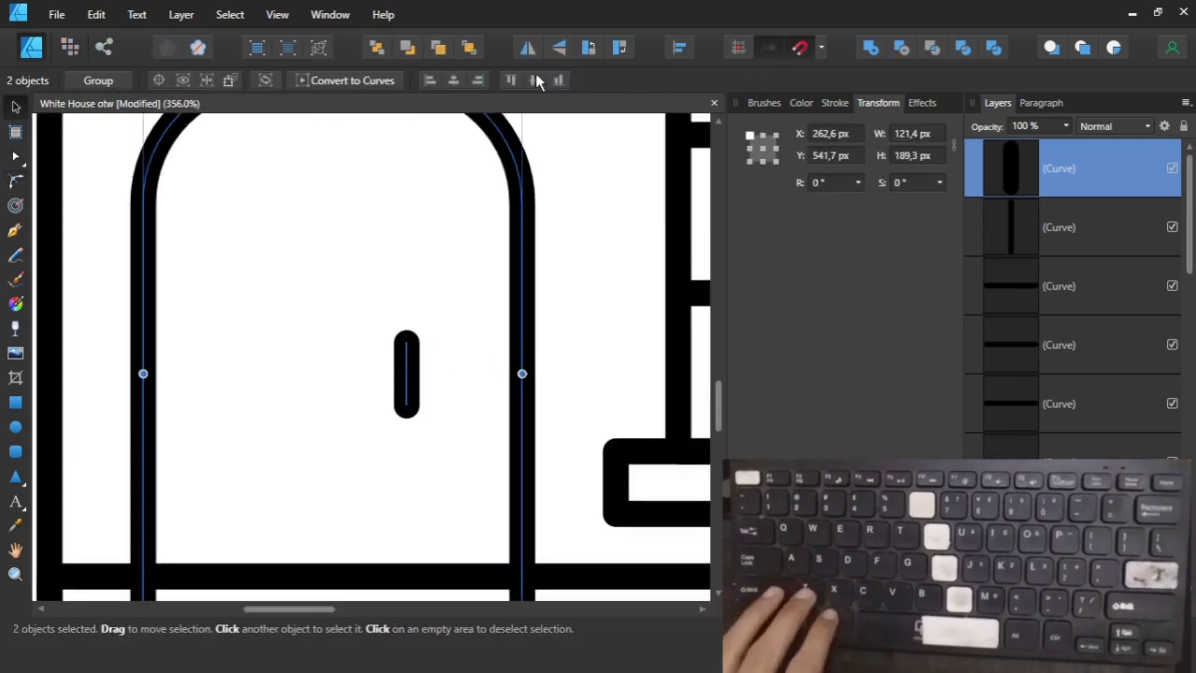
{"action": "left_click", "coordinate": [568, 382]}
{"action": "left_click_drag", "start_coordinate": [411, 380], "coordinate": [467, 388]}
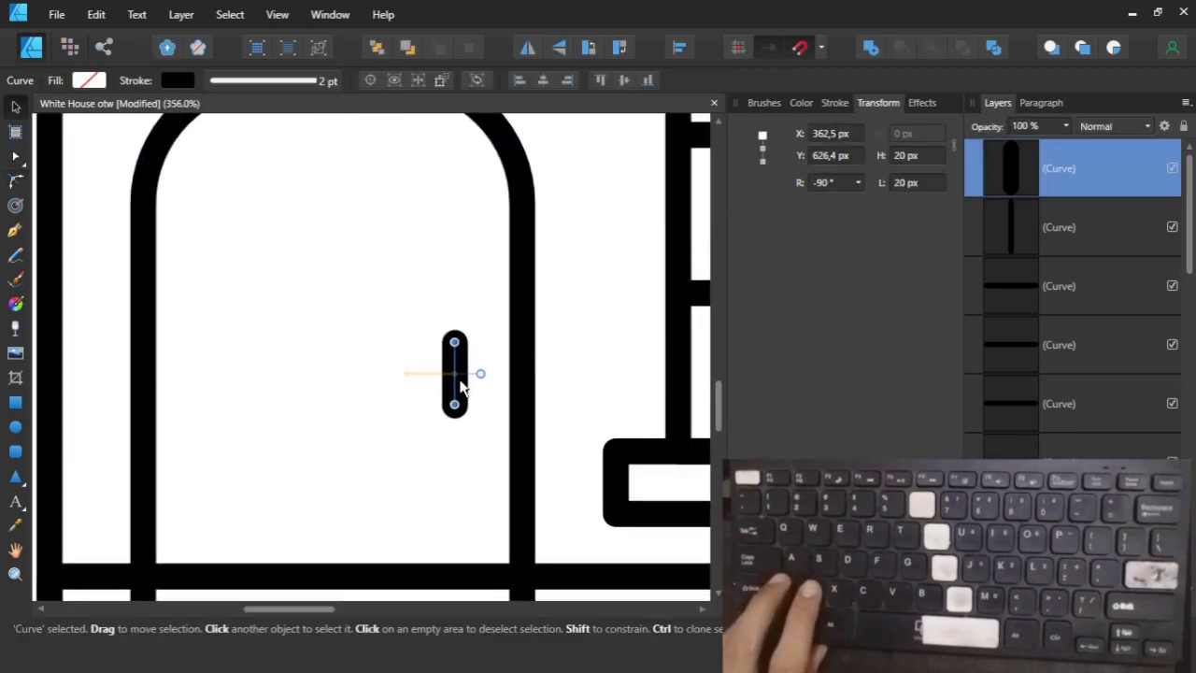
{"action": "key", "text": "ctrl+d"}
{"action": "key", "text": "ctrl+0"}
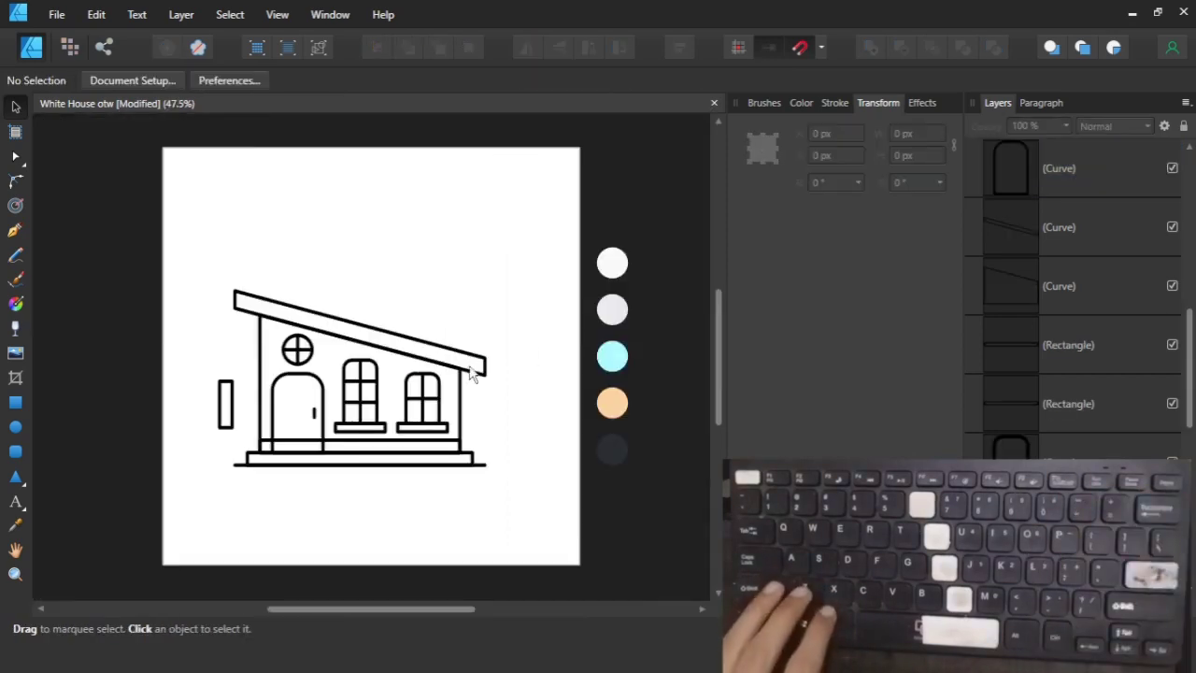
Try rounding all four corners of the sloped roof with a 10 px radius.
{"action": "scroll", "coordinate": [338, 413], "scroll_direction": "up", "scroll_amount": 3}
{"action": "scroll", "coordinate": [338, 413], "scroll_direction": "up", "scroll_amount": 2}
{"action": "scroll", "coordinate": [419, 358], "scroll_direction": "down", "scroll_amount": 2}
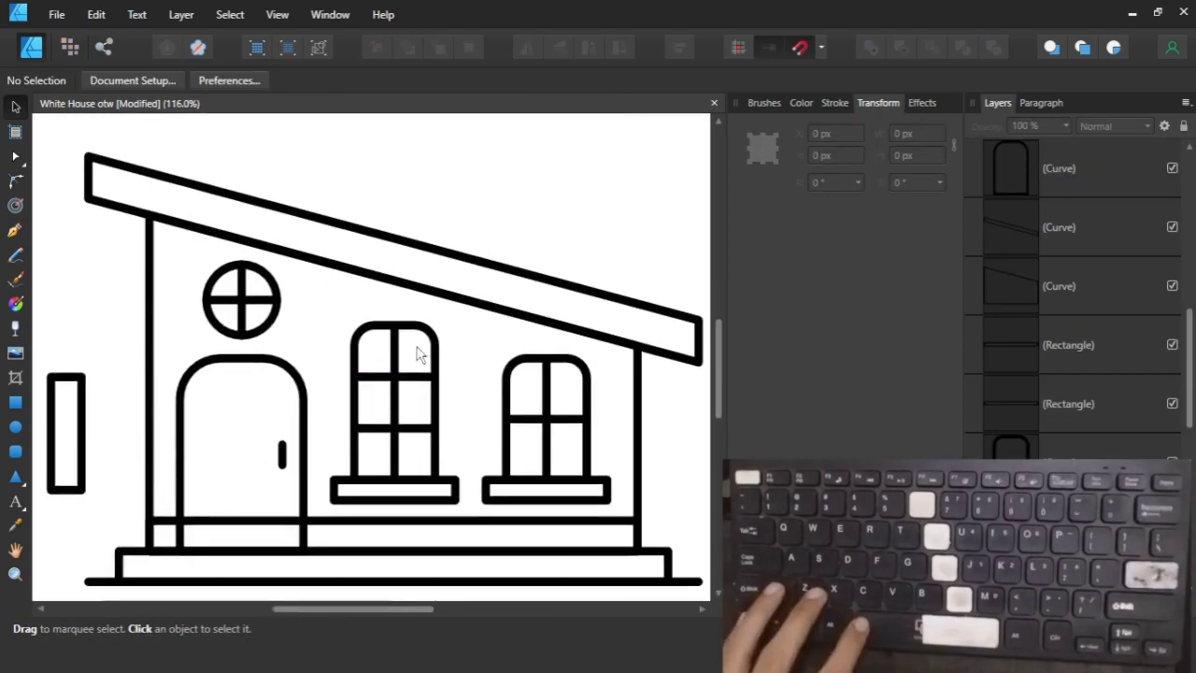
{"action": "left_click", "coordinate": [637, 329]}
{"action": "key", "text": "a"}
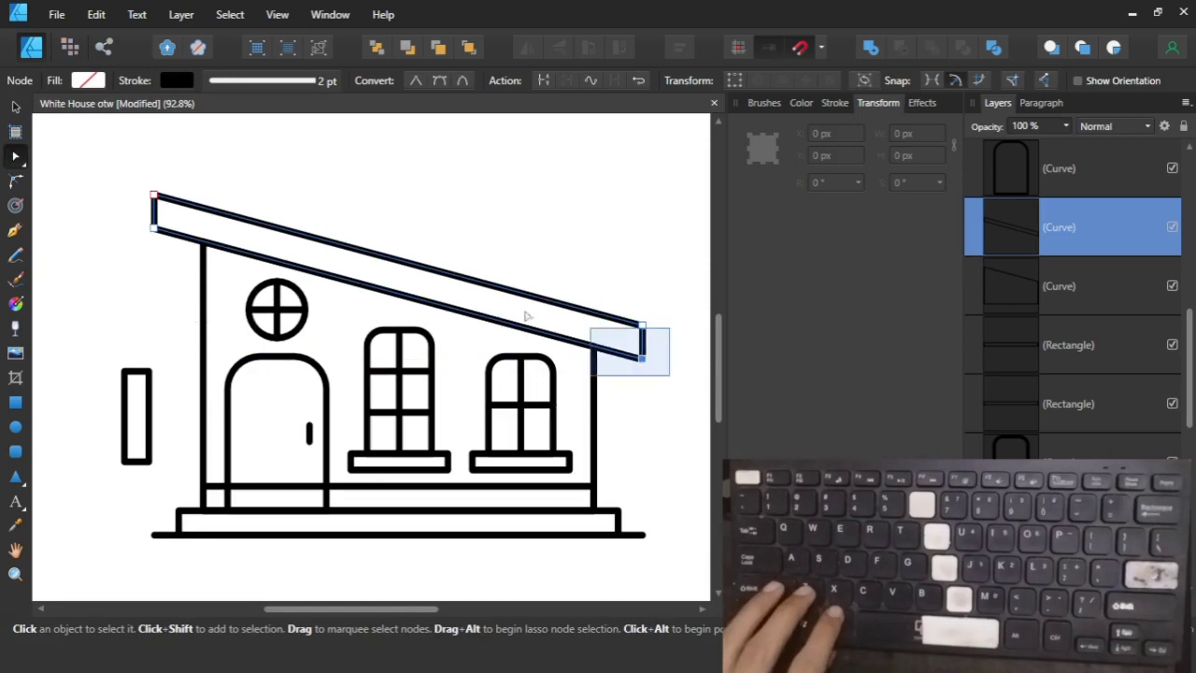
{"action": "left_click_drag", "start_coordinate": [526, 316], "coordinate": [140, 135]}
{"action": "key", "text": "c"}
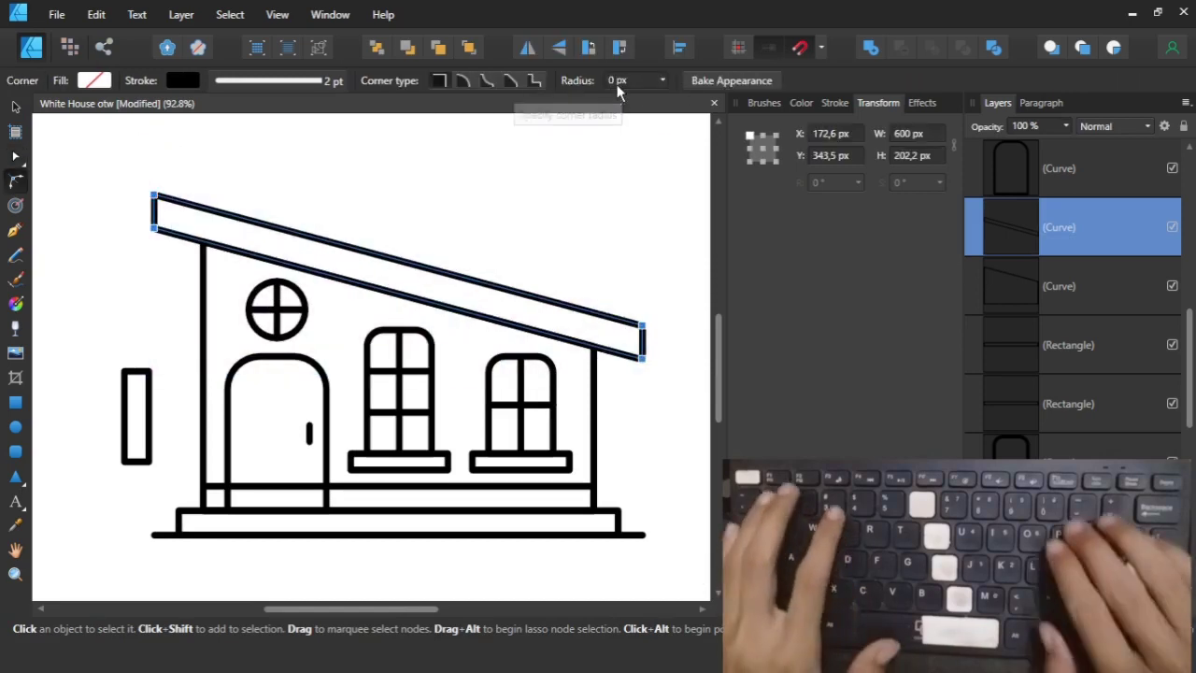
{"action": "left_click", "coordinate": [616, 81]}
{"action": "type", "text": "10"}
{"action": "key", "text": "Return"}
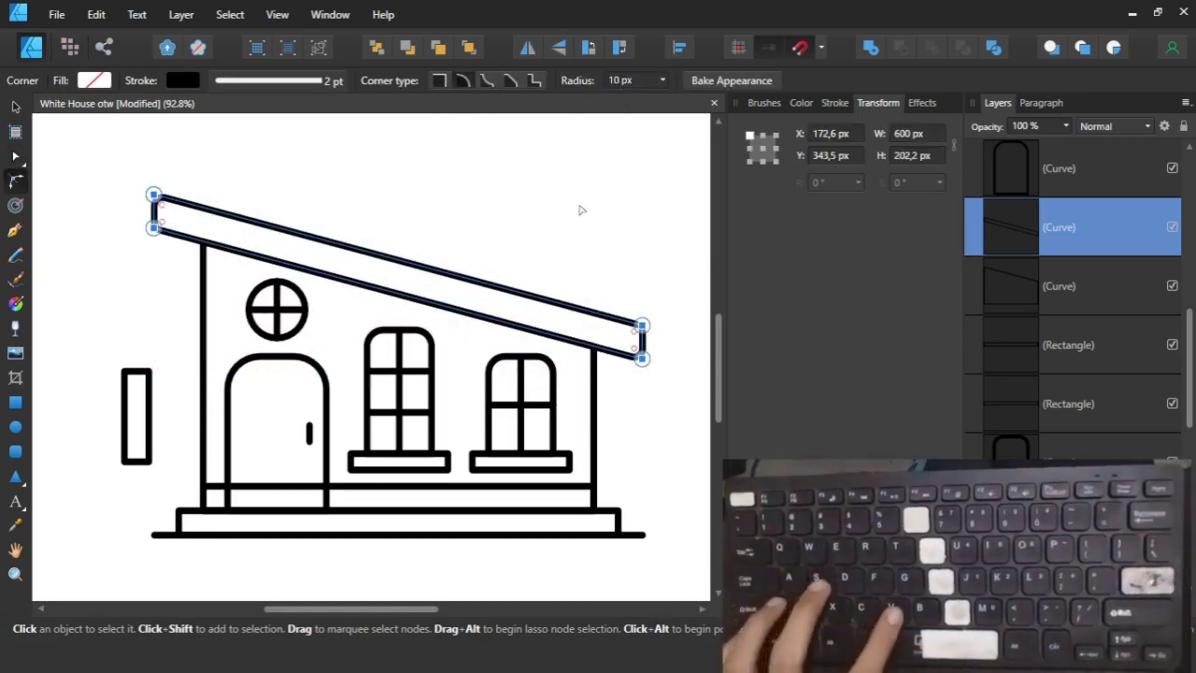
{"action": "key", "text": "v"}
{"action": "key", "text": "ctrl+d"}
Round all four corners of the sloped roof with the Corner tool, using a 5 px radius.
{"action": "left_click", "coordinate": [536, 302]}
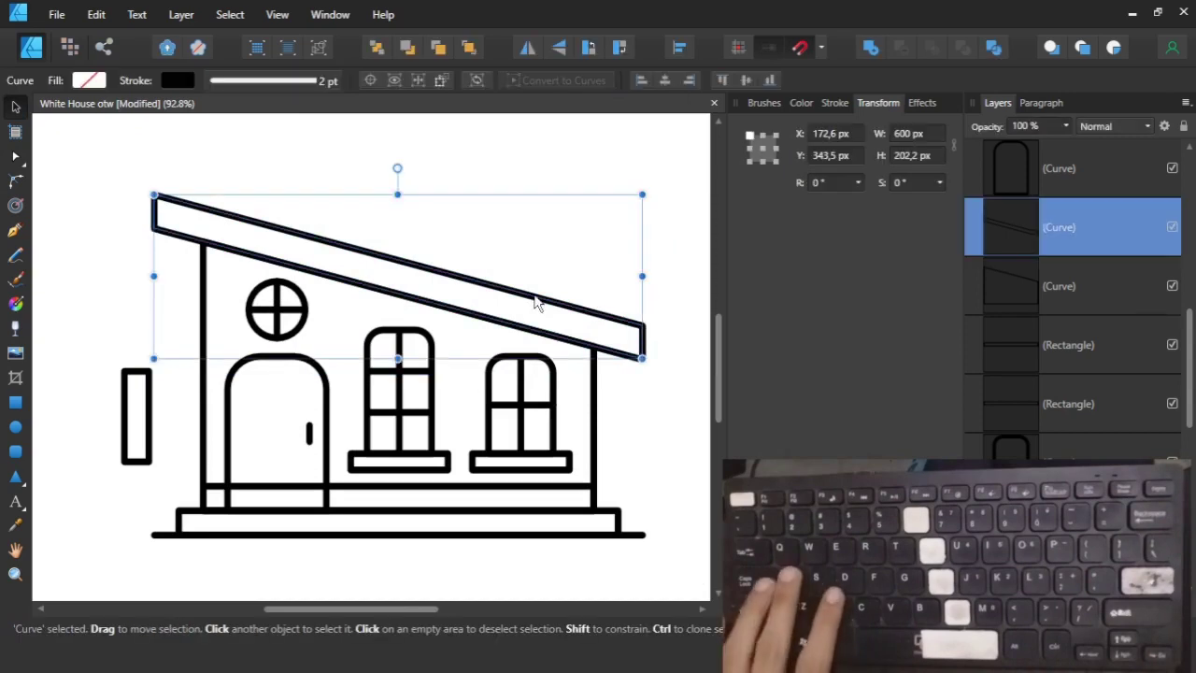
{"action": "key", "text": "a"}
{"action": "left_click_drag", "start_coordinate": [147, 173], "coordinate": [665, 369]}
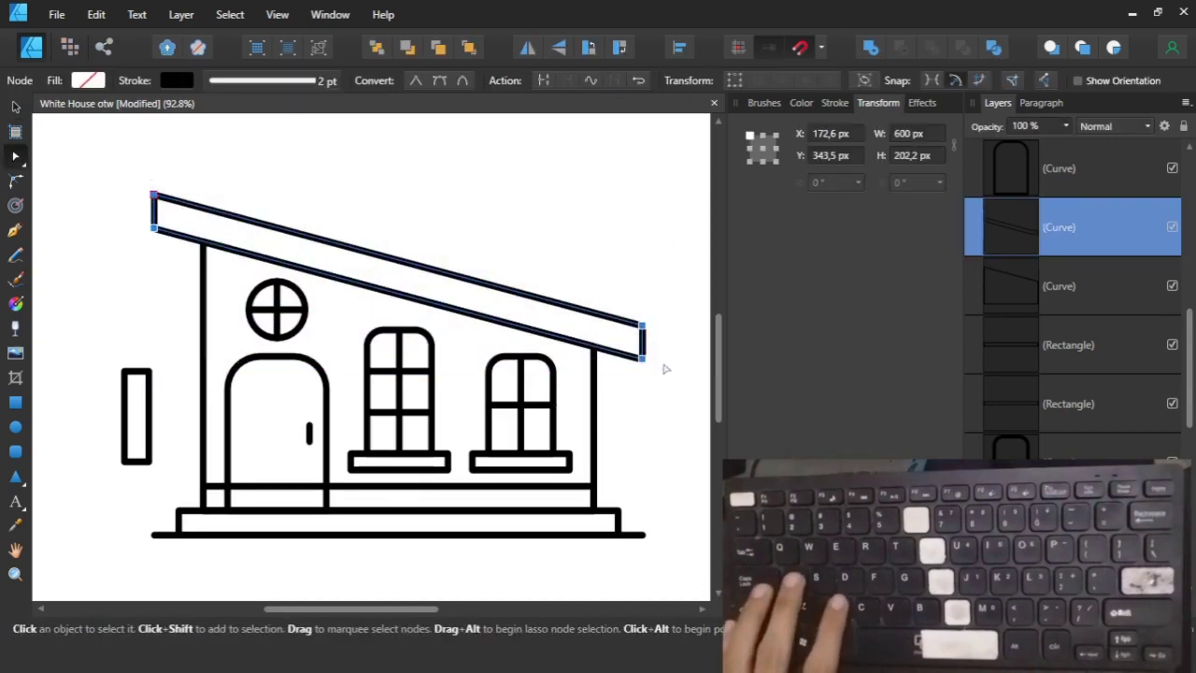
{"action": "key", "text": "c"}
{"action": "left_click", "coordinate": [635, 81]}
{"action": "type", "text": "5"}
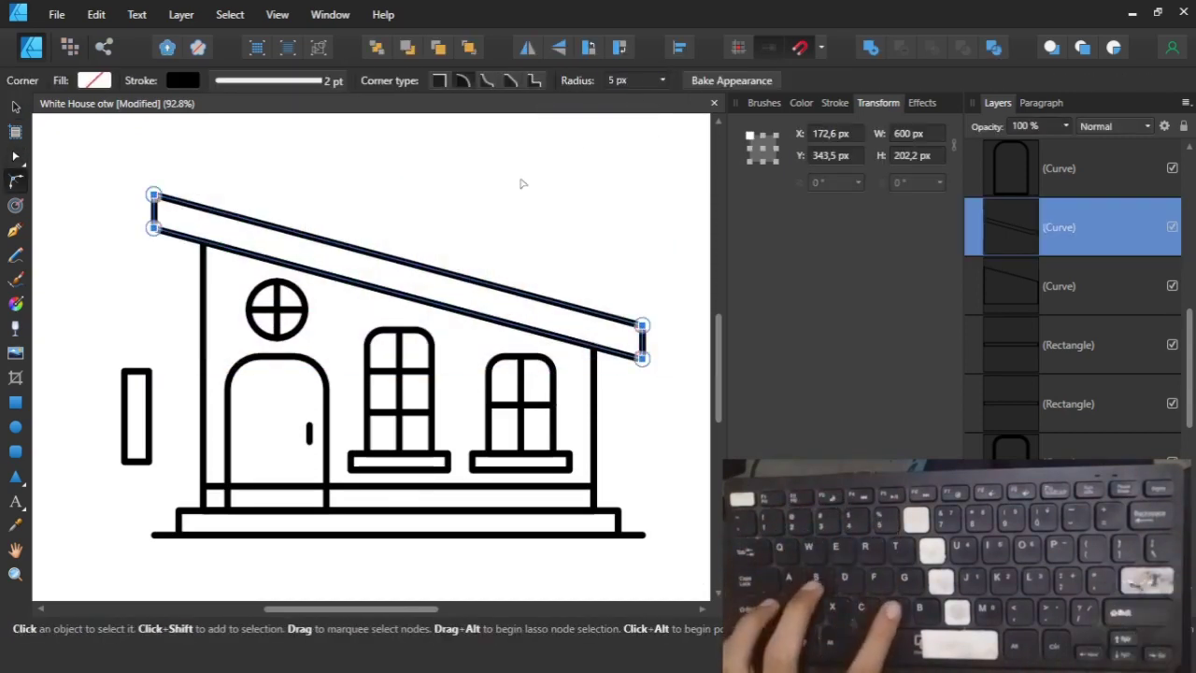
{"action": "type", "text": "v"}
{"action": "key", "text": "ctrl+d"}
Delete the spare narrow rectangle standing to the left of the house.
{"action": "key", "text": "ctrl+minus"}
{"action": "left_click_drag", "start_coordinate": [175, 315], "coordinate": [249, 439]}
{"action": "key", "text": "ctrl+d"}
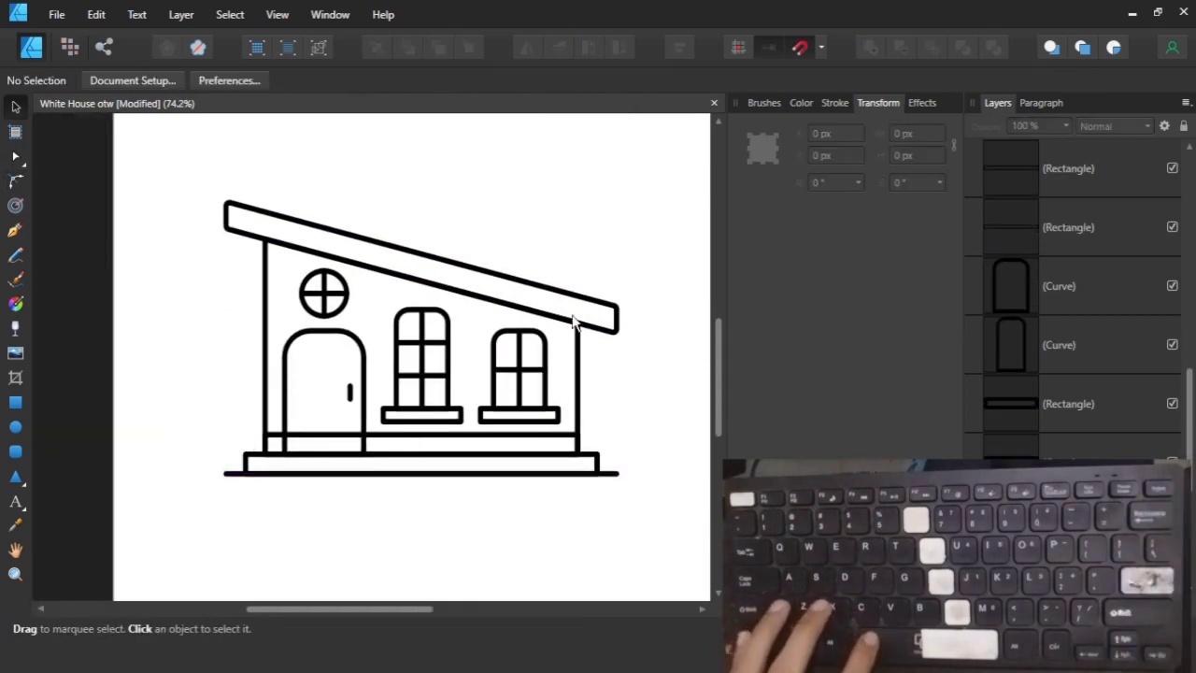
Move the column of five palette circles onto the artboard, just right of the house.
{"action": "key", "text": "ctrl+minus"}
{"action": "left_click_drag", "start_coordinate": [620, 412], "coordinate": [707, 209]}
{"action": "key", "text": "ctrl+d"}
{"action": "key", "text": "space"}
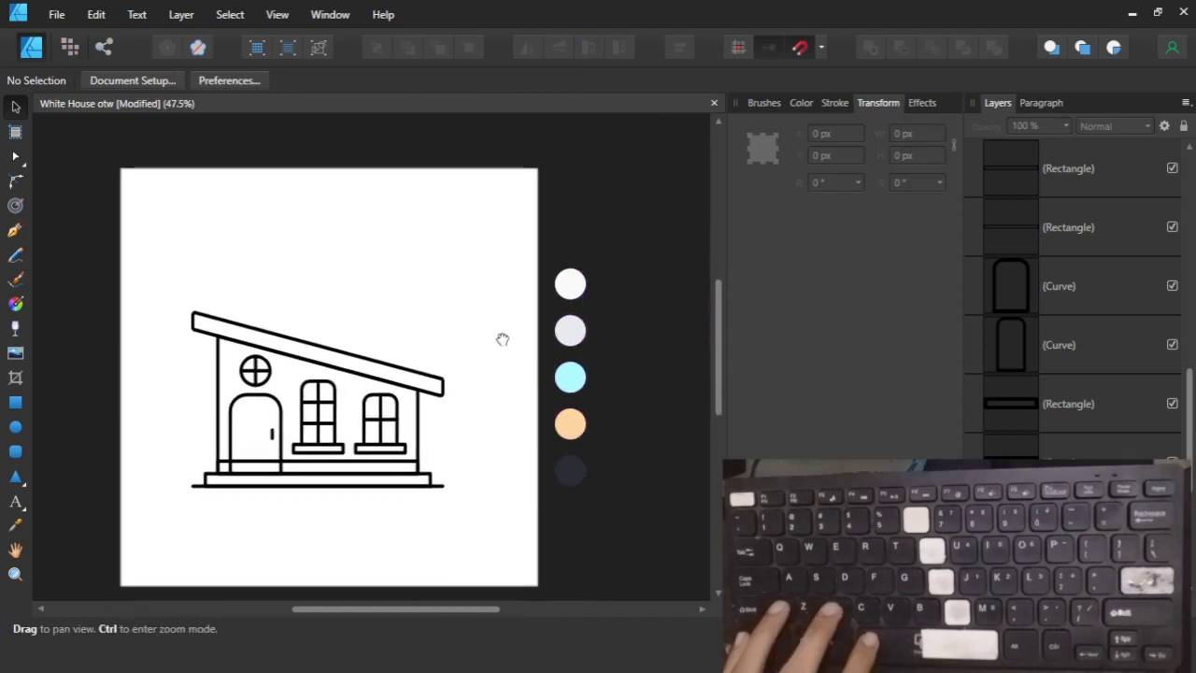
{"action": "left_click_drag", "start_coordinate": [497, 518], "coordinate": [625, 280]}
{"action": "left_click_drag", "start_coordinate": [622, 379], "coordinate": [532, 379]}
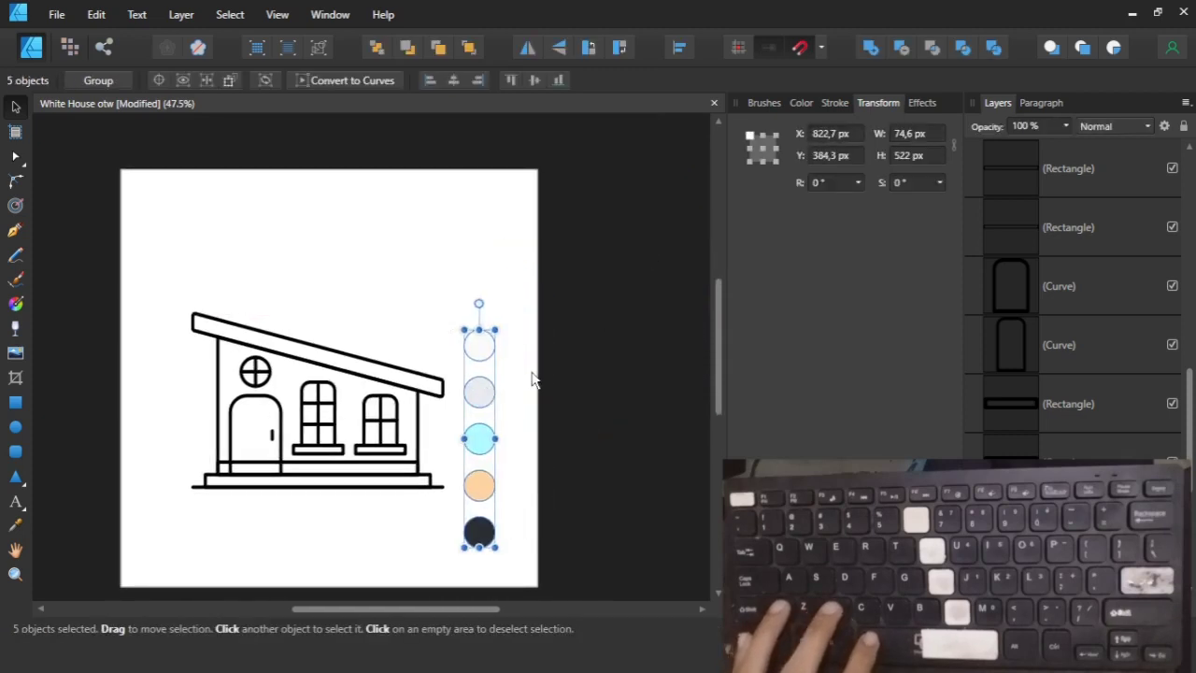
{"action": "left_click", "coordinate": [532, 379]}
Hide the interface panels and move the five palette circles up slightly so they sit level with the house.
{"action": "scroll", "coordinate": [379, 520], "scroll_direction": "up", "scroll_amount": 3}
{"action": "scroll", "coordinate": [378, 519], "scroll_direction": "down", "scroll_amount": 1}
{"action": "key", "text": "space"}
{"action": "left_click_drag", "start_coordinate": [305, 514], "coordinate": [345, 502]}
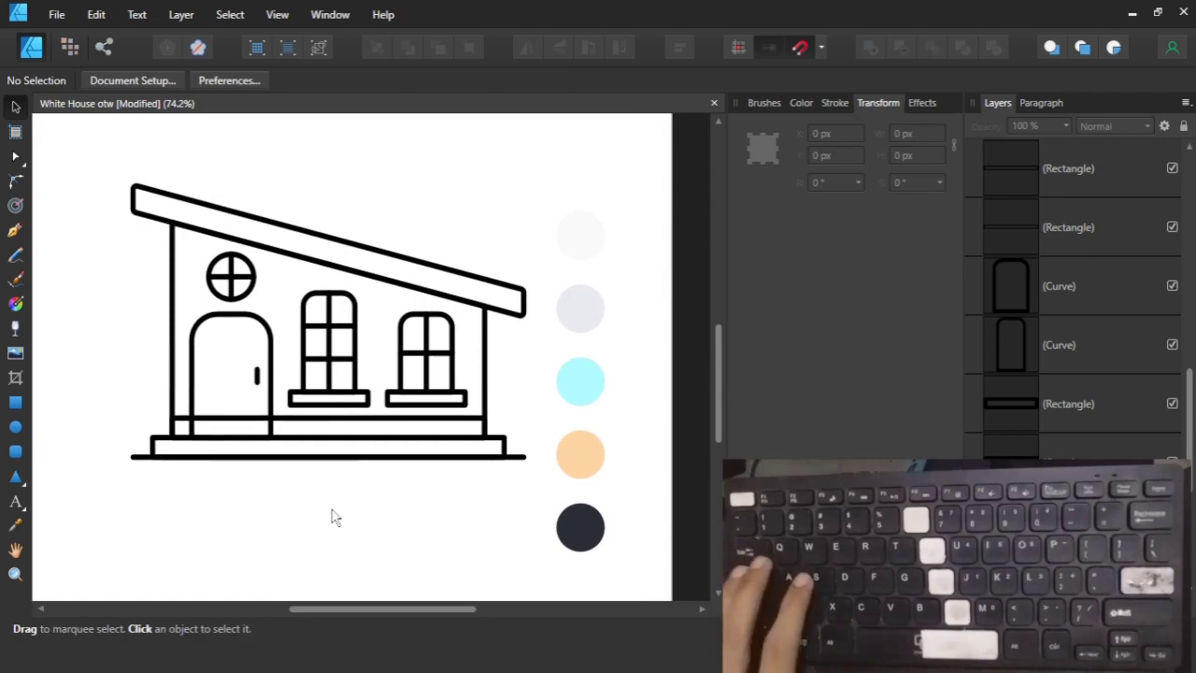
{"action": "key", "text": "Tab"}
{"action": "scroll", "coordinate": [304, 477], "scroll_direction": "up", "scroll_amount": 1}
{"action": "key", "text": "space"}
{"action": "left_click_drag", "start_coordinate": [299, 470], "coordinate": [320, 512]}
{"action": "left_click_drag", "start_coordinate": [539, 572], "coordinate": [795, 94]}
{"action": "left_click_drag", "start_coordinate": [621, 526], "coordinate": [621, 468]}
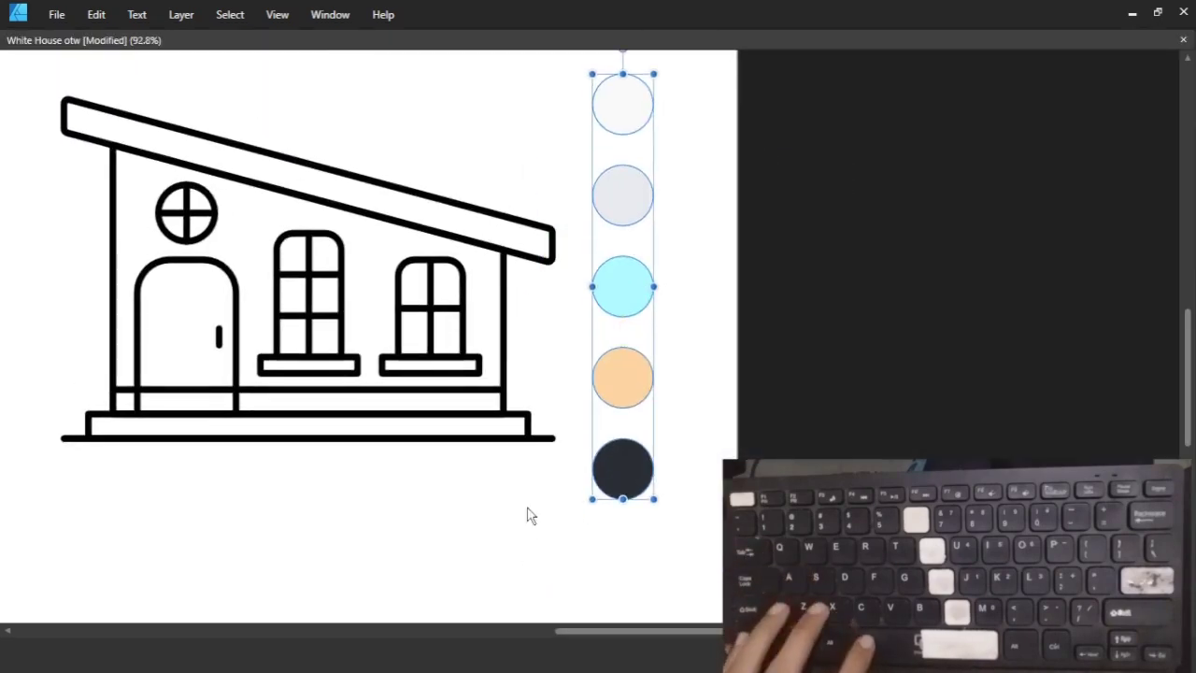
{"action": "left_click", "coordinate": [530, 515]}
{"action": "scroll", "coordinate": [476, 515], "scroll_direction": "up", "scroll_amount": 2}
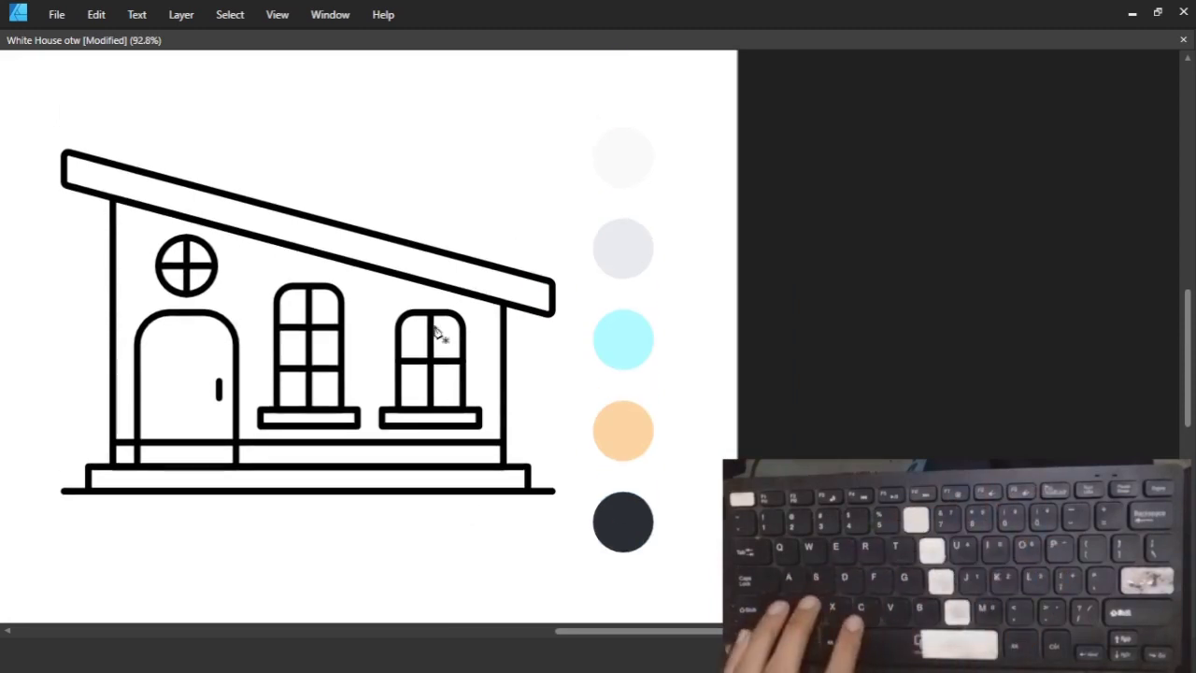
Restore the panels and draw a chimney rectangle about 79 × 106 px across the roof, directly above the right window.
{"action": "scroll", "coordinate": [442, 208], "scroll_direction": "up", "scroll_amount": 3}
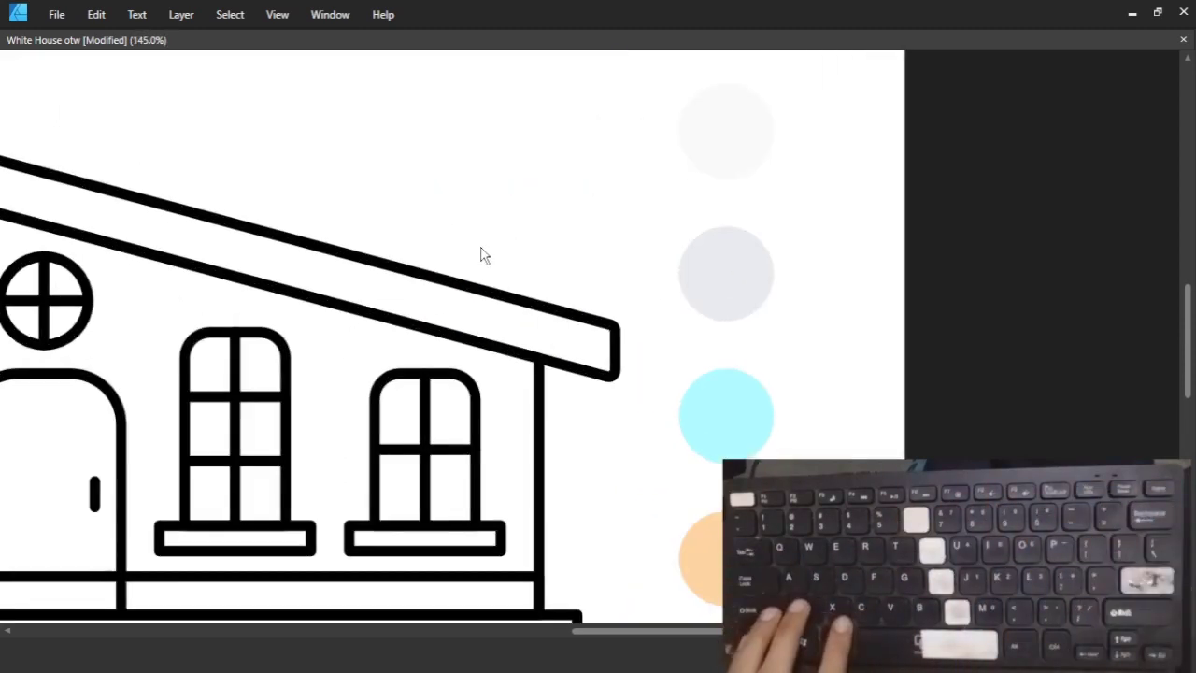
{"action": "key", "text": "Tab"}
{"action": "left_click", "coordinate": [15, 402]}
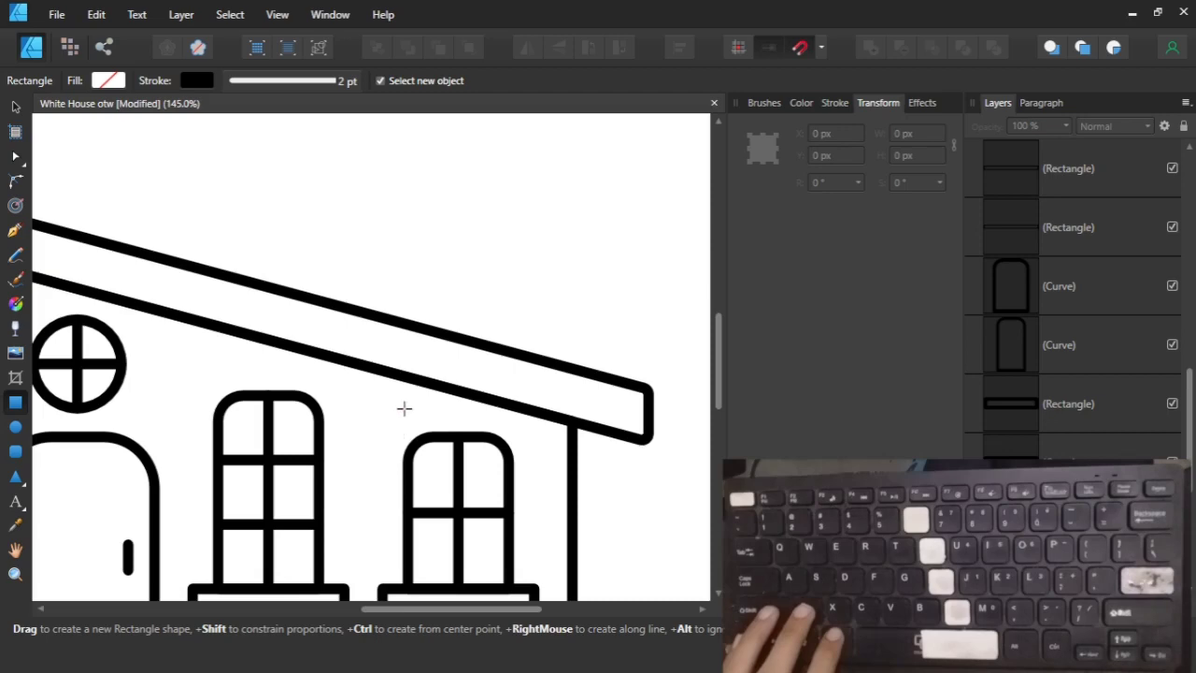
{"action": "left_click", "coordinate": [407, 481]}
{"action": "left_click_drag", "start_coordinate": [405, 402], "coordinate": [476, 268]}
{"action": "key", "text": "v"}
{"action": "left_click", "coordinate": [573, 276]}
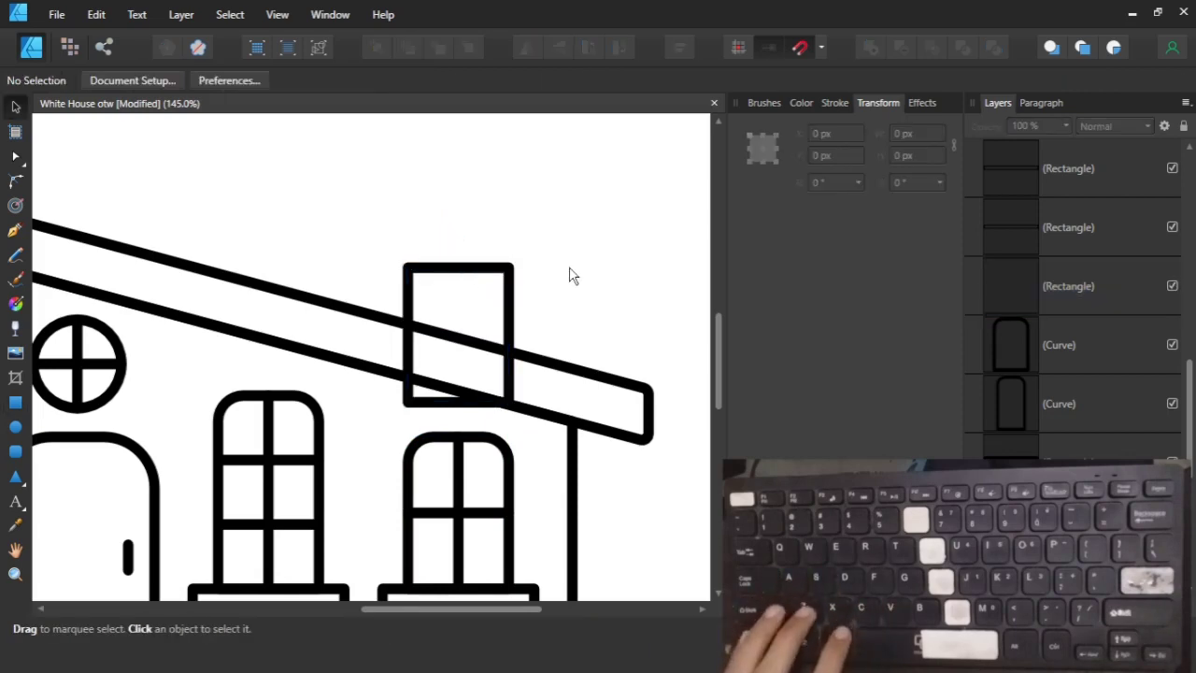
Place a copy of the long horizontal strip above the chimney, narrow it to about 138 px and centre it as a cap.
{"action": "scroll", "coordinate": [572, 276], "scroll_direction": "down", "scroll_amount": 2}
{"action": "left_click_drag", "start_coordinate": [421, 573], "coordinate": [520, 231]}
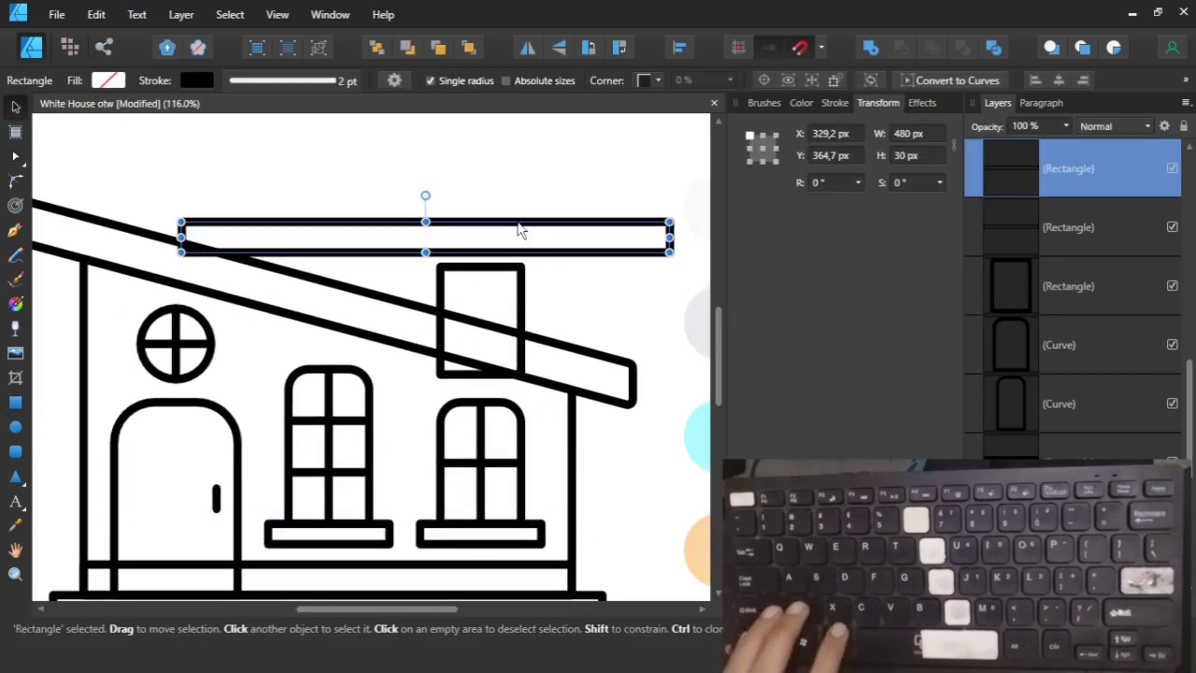
{"action": "left_click_drag", "start_coordinate": [180, 238], "coordinate": [377, 239]}
{"action": "scroll", "coordinate": [514, 241], "scroll_direction": "up", "scroll_amount": 4}
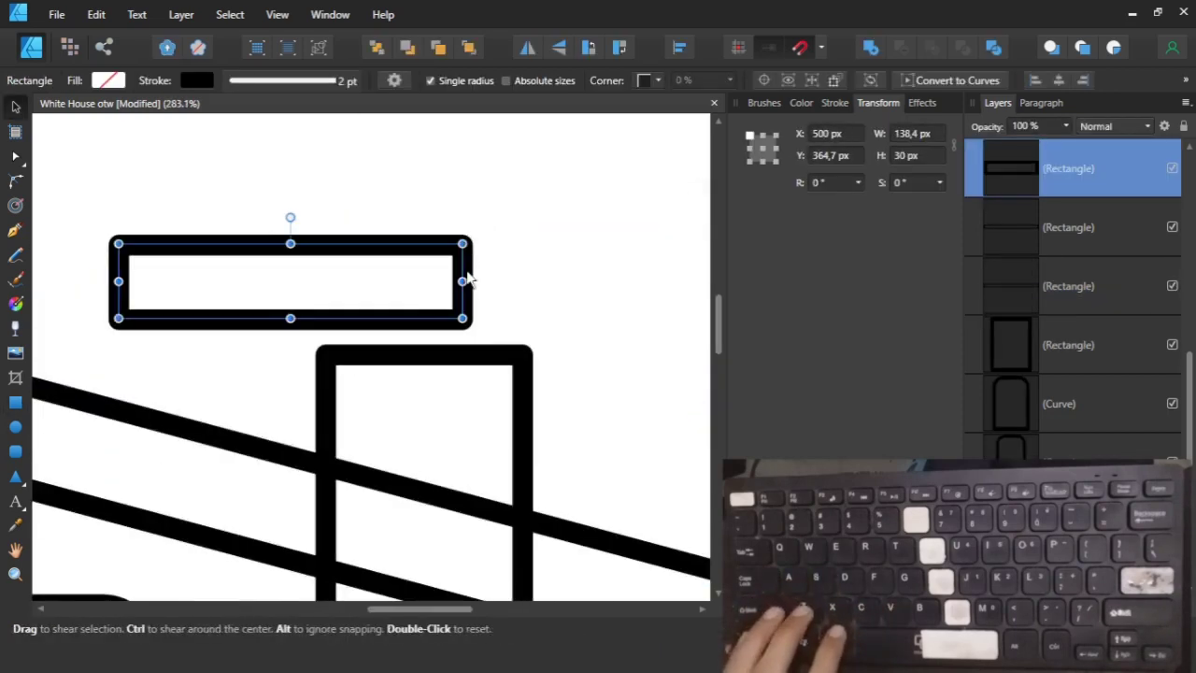
{"action": "left_click_drag", "start_coordinate": [473, 273], "coordinate": [601, 270]}
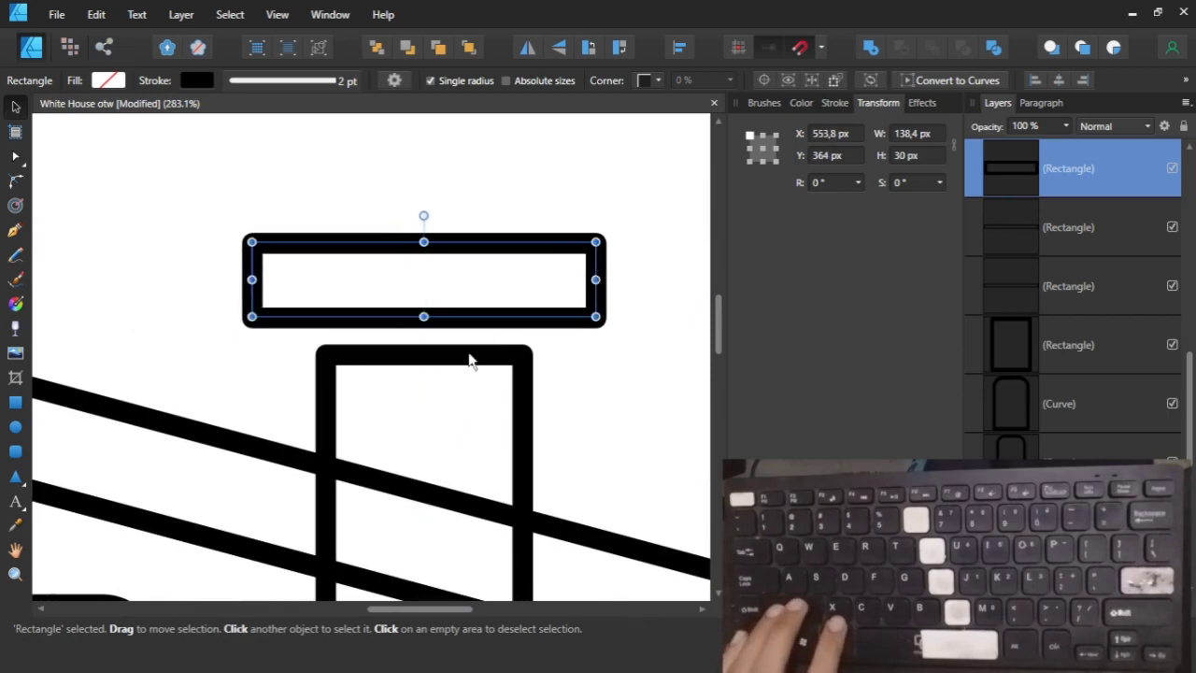
Raise the chimney to meet the cap's lower edge and move chimney and cap up slightly together.
{"action": "left_click_drag", "start_coordinate": [470, 361], "coordinate": [472, 324]}
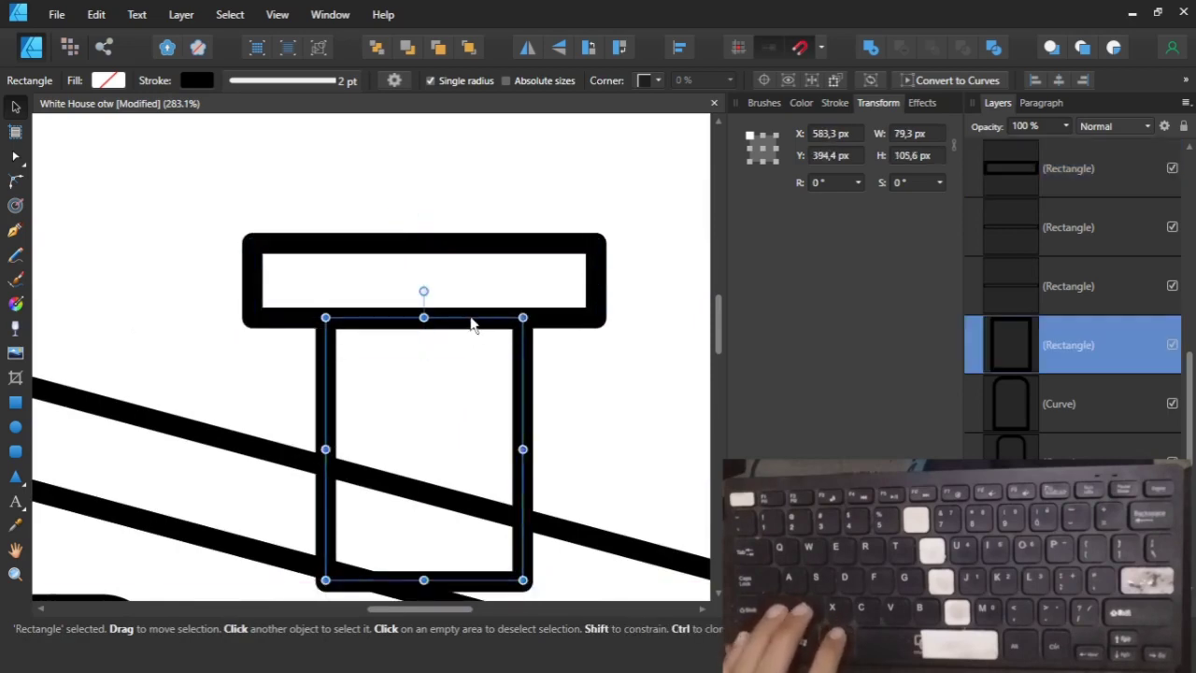
{"action": "left_click", "coordinate": [499, 246], "text": "shift"}
{"action": "left_click_drag", "start_coordinate": [499, 246], "coordinate": [501, 237]}
{"action": "left_click", "coordinate": [499, 192]}
{"action": "scroll", "coordinate": [500, 192], "scroll_direction": "down", "scroll_amount": 2}
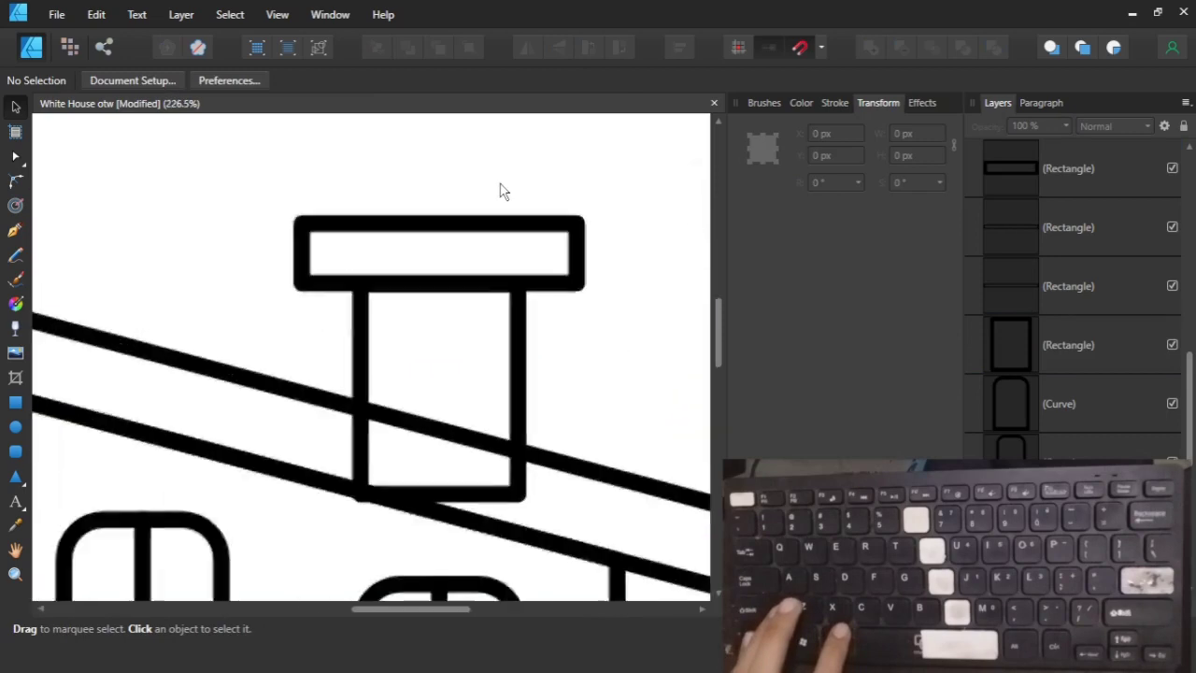
Shorten the chimney from its lower edge to about 97.5 px high.
{"action": "scroll", "coordinate": [500, 191], "scroll_direction": "down", "scroll_amount": 7}
{"action": "scroll", "coordinate": [523, 245], "scroll_direction": "up", "scroll_amount": 8}
{"action": "left_click", "coordinate": [419, 576]}
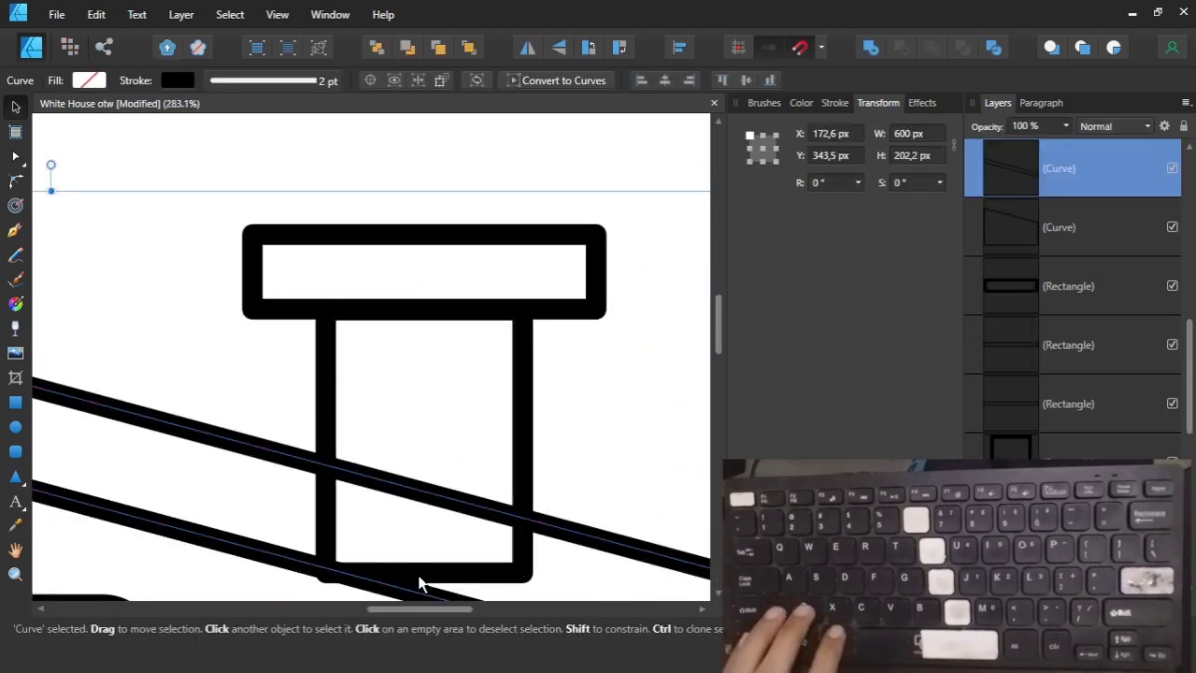
{"action": "left_click", "coordinate": [423, 569]}
{"action": "left_click_drag", "start_coordinate": [423, 570], "coordinate": [424, 551]}
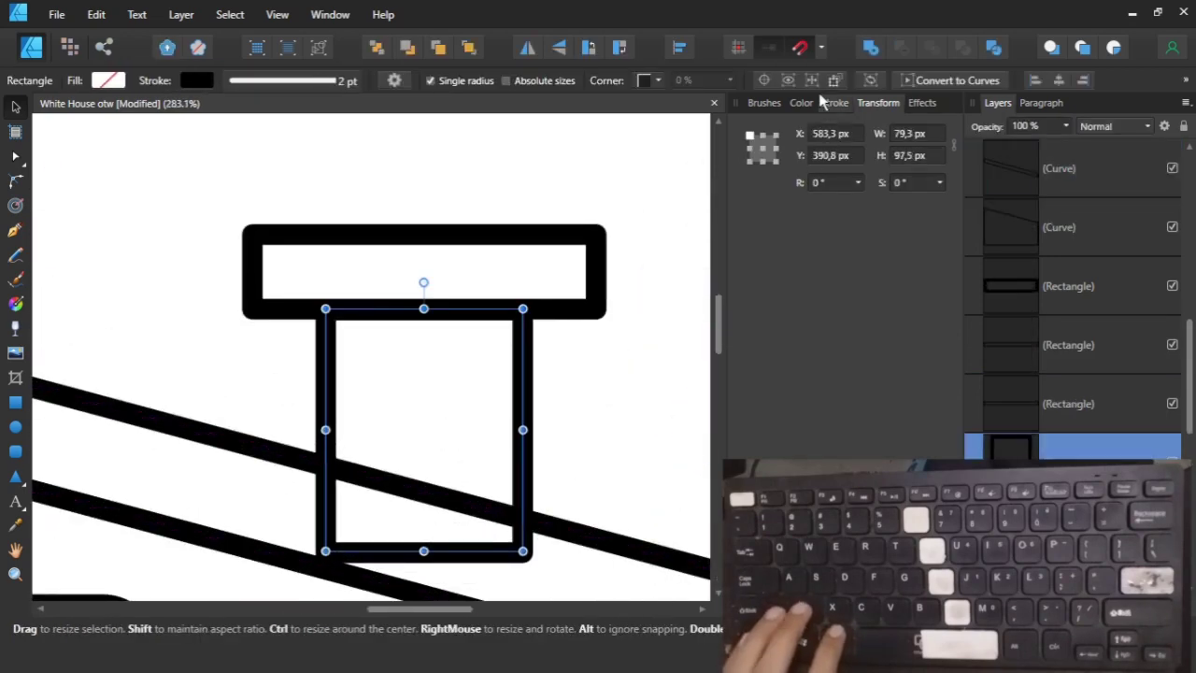
Try converting the chimney to curves and pulling its lower-right node up onto the roof's upper edge.
{"action": "key", "text": "ctrl+Return"}
{"action": "key", "text": "a"}
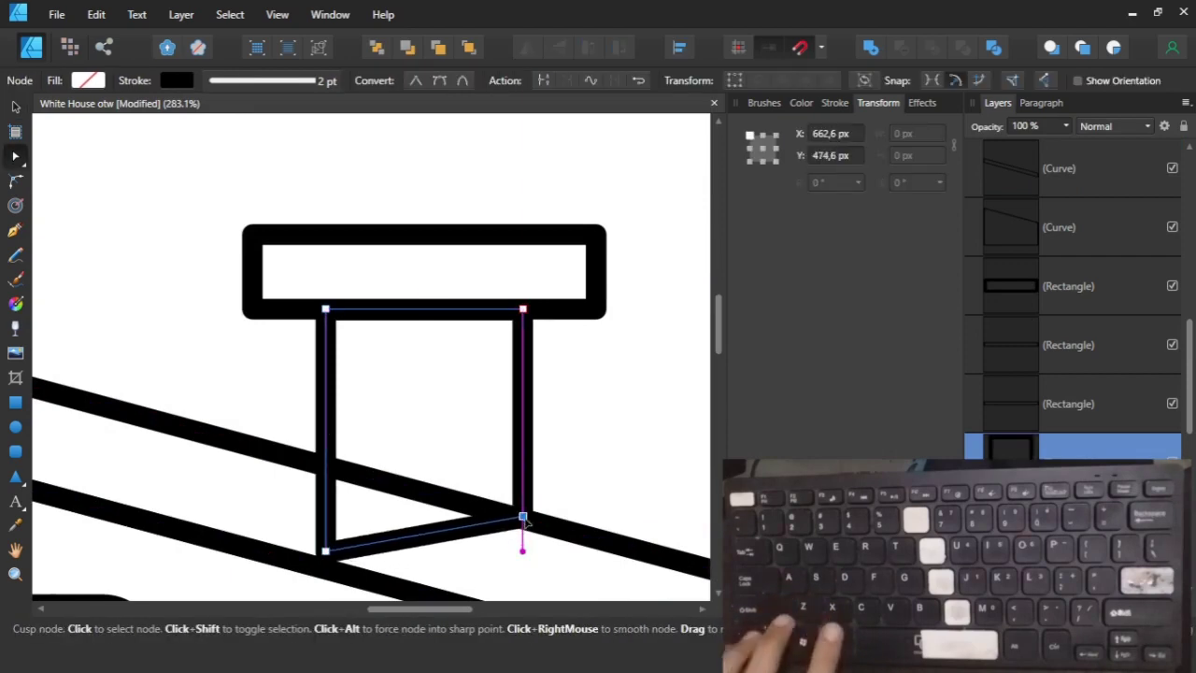
{"action": "key", "text": "ctrl+z"}
{"action": "key", "text": "v"}
Divide the chimney and roof where they overlap, and merge the overlapping piece back into the roof with Add.
{"action": "left_click", "coordinate": [572, 535], "text": "shift"}
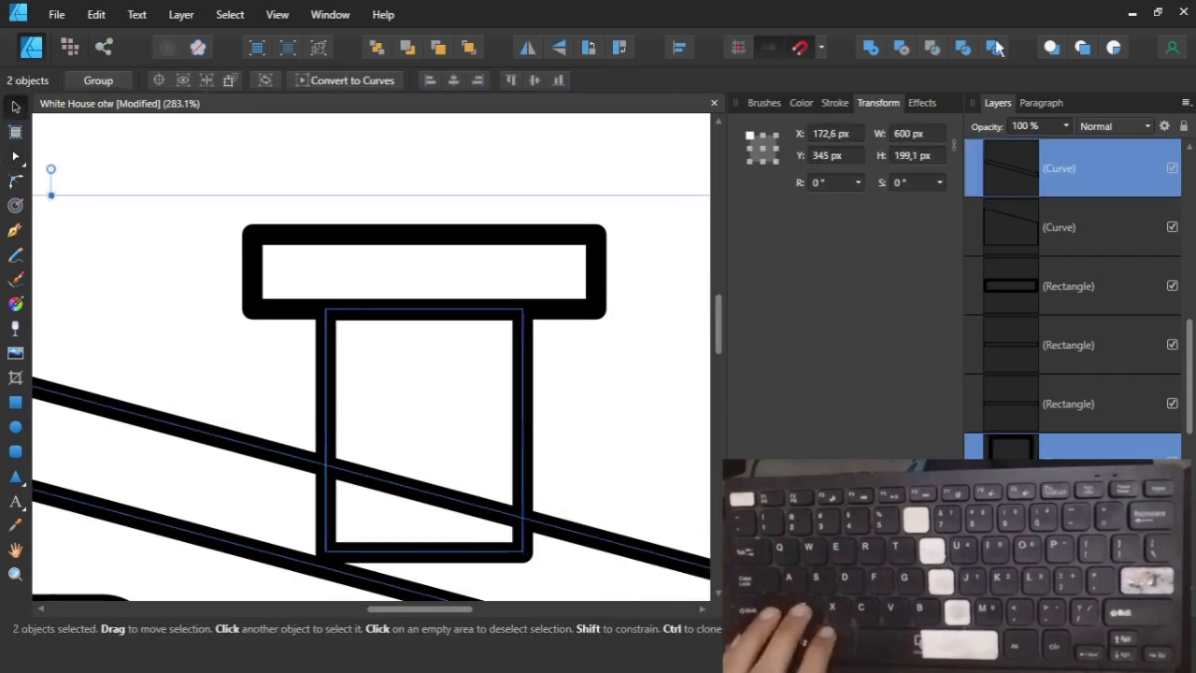
{"action": "left_click", "coordinate": [995, 46]}
{"action": "left_click", "coordinate": [464, 529]}
{"action": "left_click_drag", "start_coordinate": [437, 553], "coordinate": [521, 458]}
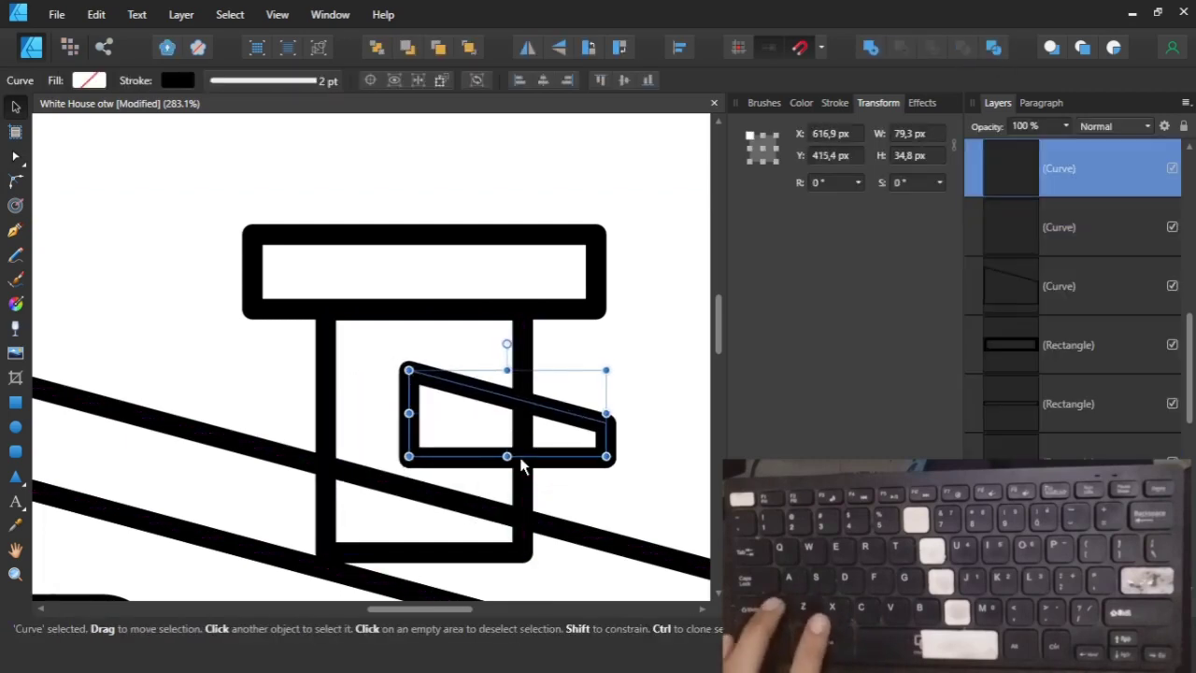
{"action": "key", "text": "Delete"}
{"action": "left_click", "coordinate": [566, 534], "text": "shift"}
{"action": "left_click", "coordinate": [871, 46]}
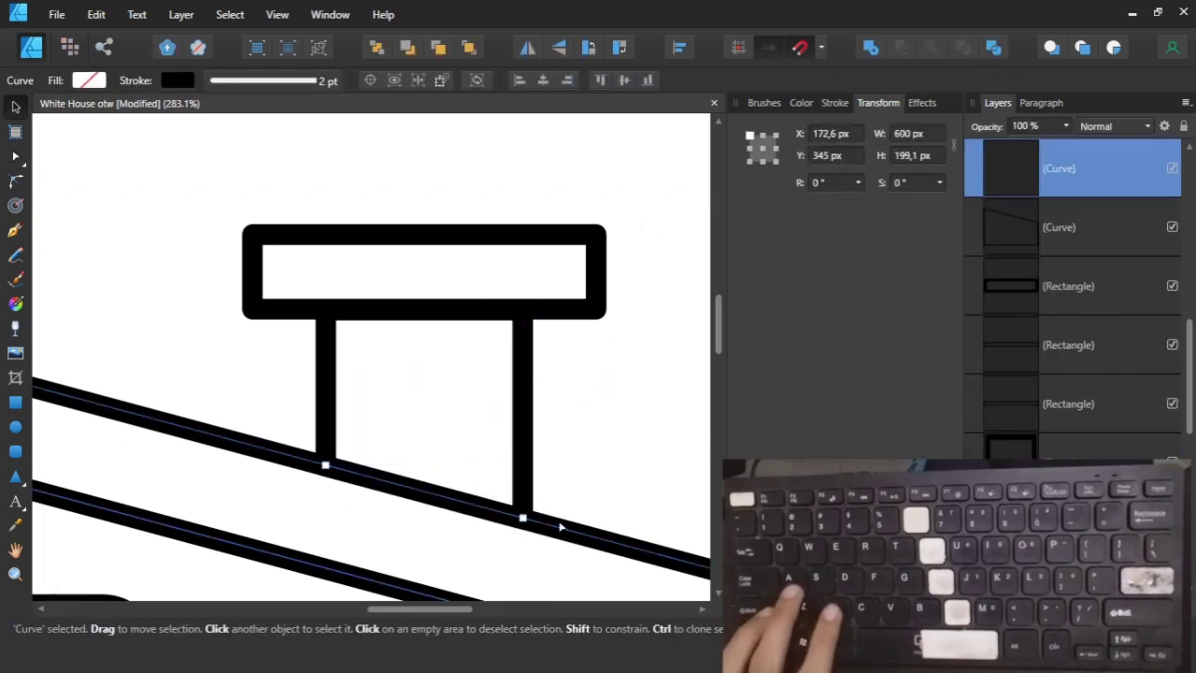
Select the two leftover nodes where the chimney sides meet the roof's upper edge.
{"action": "key", "text": "a"}
{"action": "left_click_drag", "start_coordinate": [589, 487], "coordinate": [299, 454]}
{"action": "left_click_drag", "start_coordinate": [286, 409], "coordinate": [560, 558]}
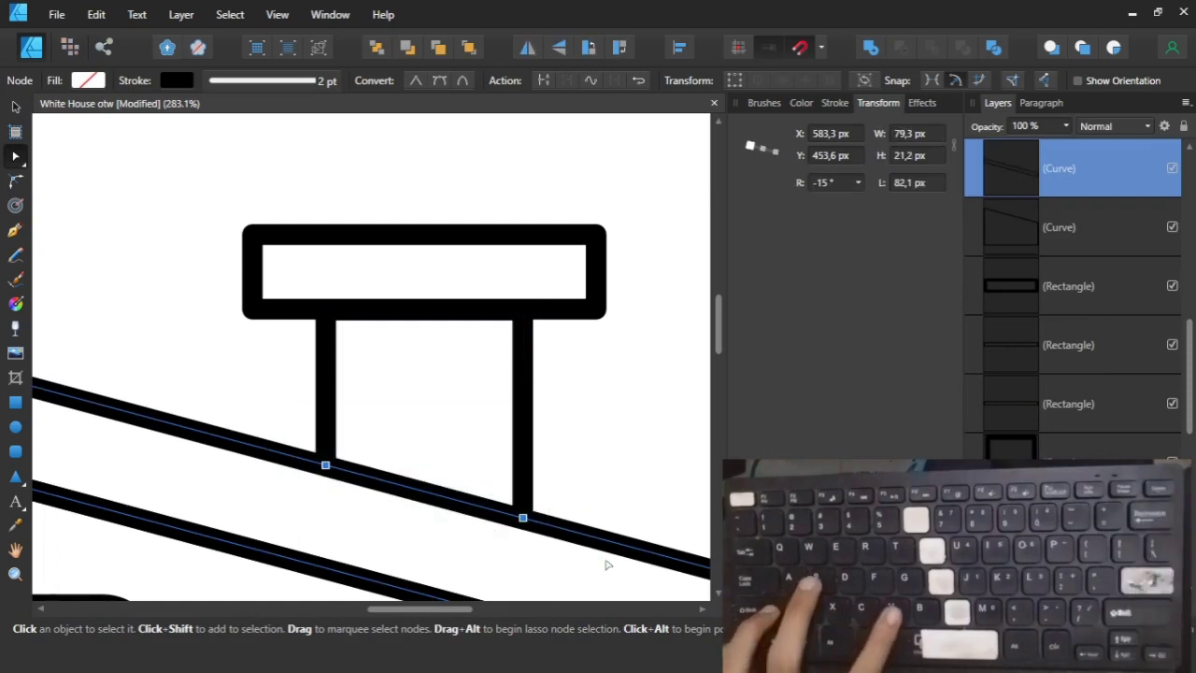
{"action": "key", "text": "v"}
Narrow the chimney cap evenly from both sides to 125.5 px wide.
{"action": "scroll", "coordinate": [480, 400], "scroll_direction": "down", "scroll_amount": 5}
{"action": "scroll", "coordinate": [515, 408], "scroll_direction": "up", "scroll_amount": 4}
{"action": "left_click", "coordinate": [500, 394]}
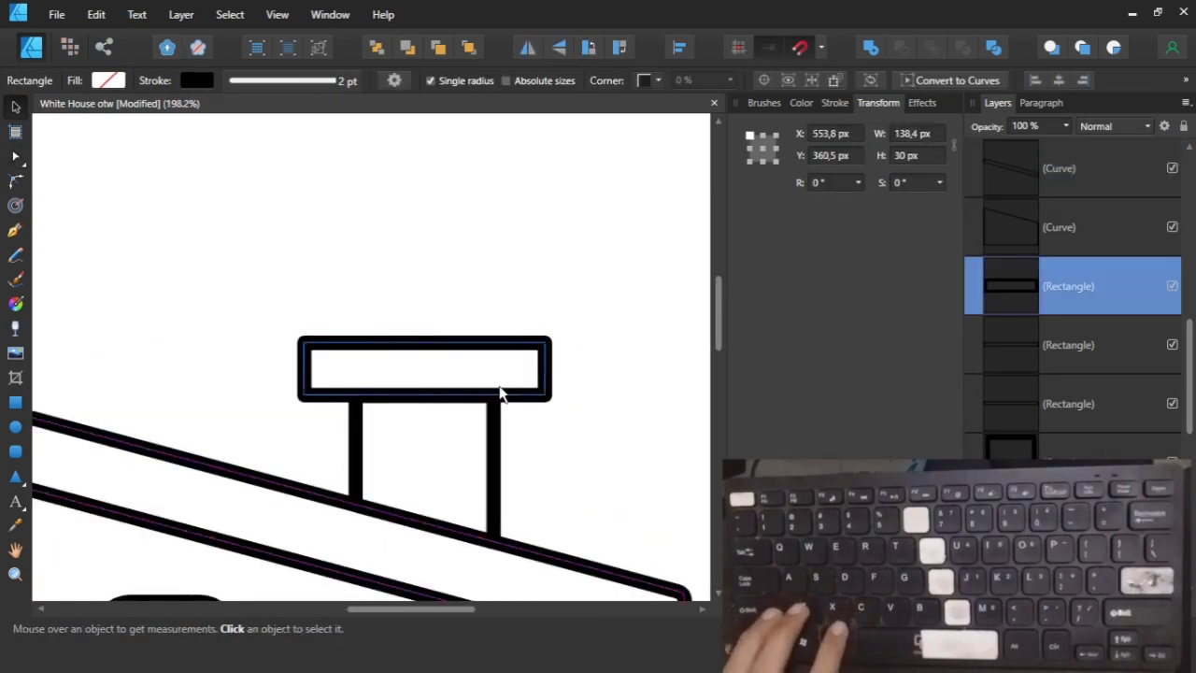
{"action": "scroll", "coordinate": [499, 394], "scroll_direction": "up", "scroll_amount": 2}
{"action": "left_click_drag", "start_coordinate": [567, 358], "coordinate": [555, 358]}
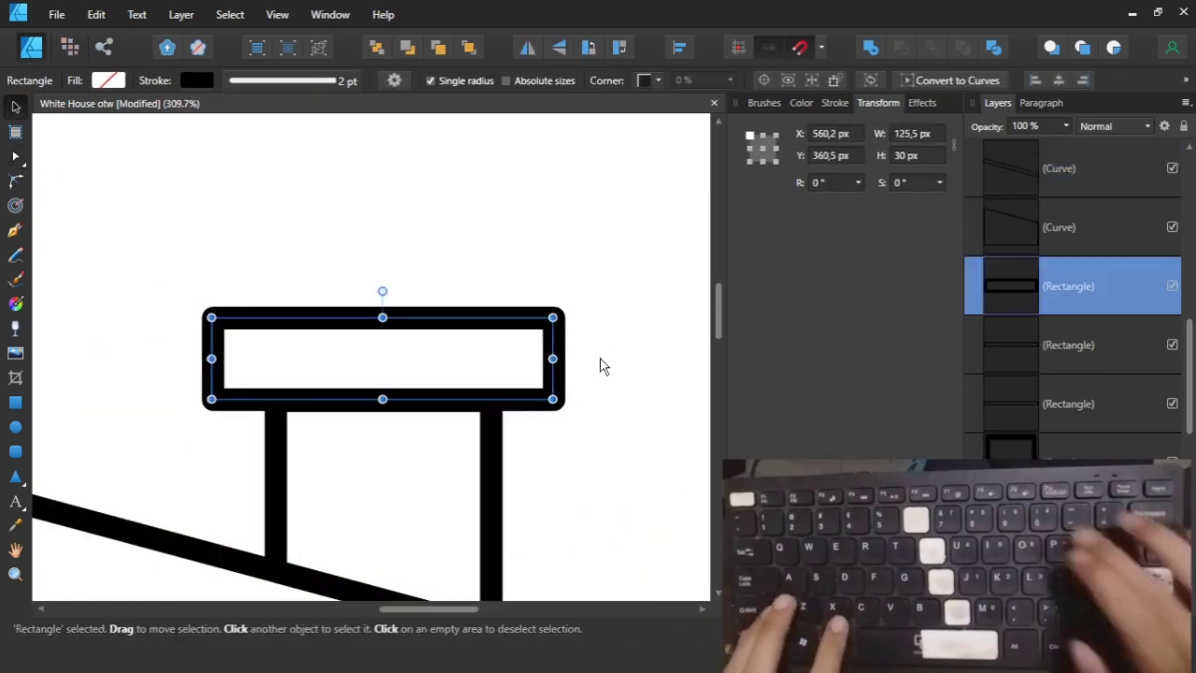
{"action": "left_click", "coordinate": [606, 364]}
{"action": "scroll", "coordinate": [607, 363], "scroll_direction": "down", "scroll_amount": 5}
{"action": "scroll", "coordinate": [423, 348], "scroll_direction": "up", "scroll_amount": 3}
{"action": "scroll", "coordinate": [423, 348], "scroll_direction": "up", "scroll_amount": 1}
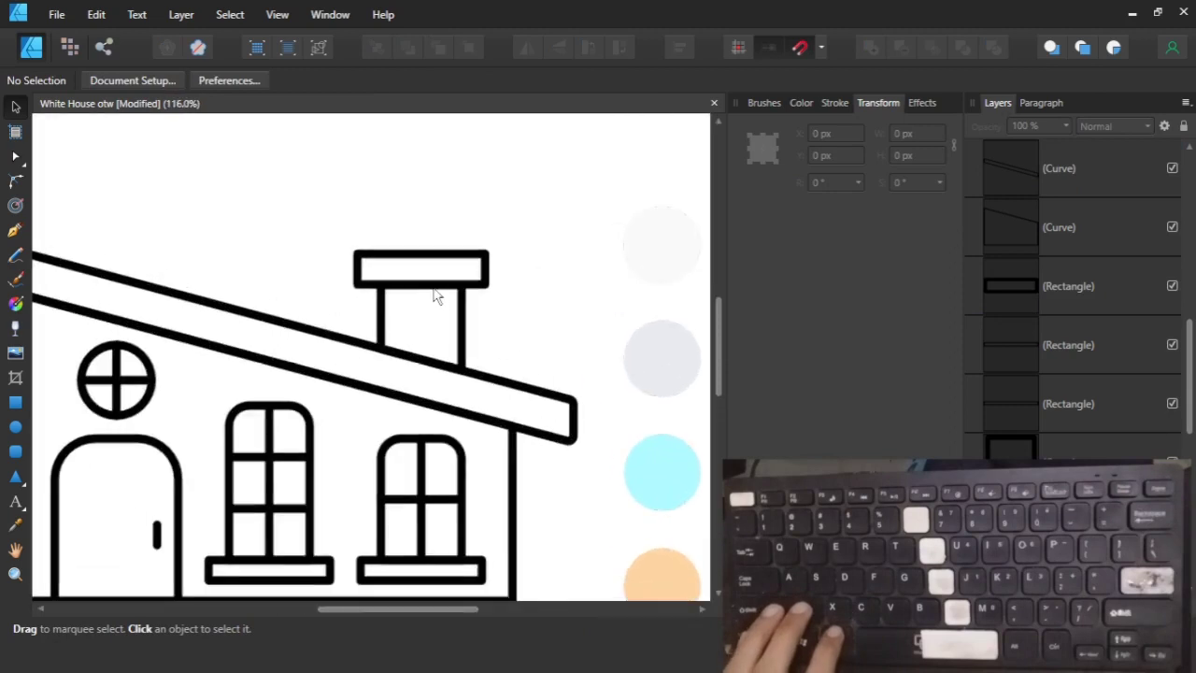
Lower the chimney and its cap together by 20 px so the chimney overlaps the roof.
{"action": "scroll", "coordinate": [436, 295], "scroll_direction": "down", "scroll_amount": 2}
{"action": "scroll", "coordinate": [435, 295], "scroll_direction": "up", "scroll_amount": 4}
{"action": "left_click", "coordinate": [487, 339]}
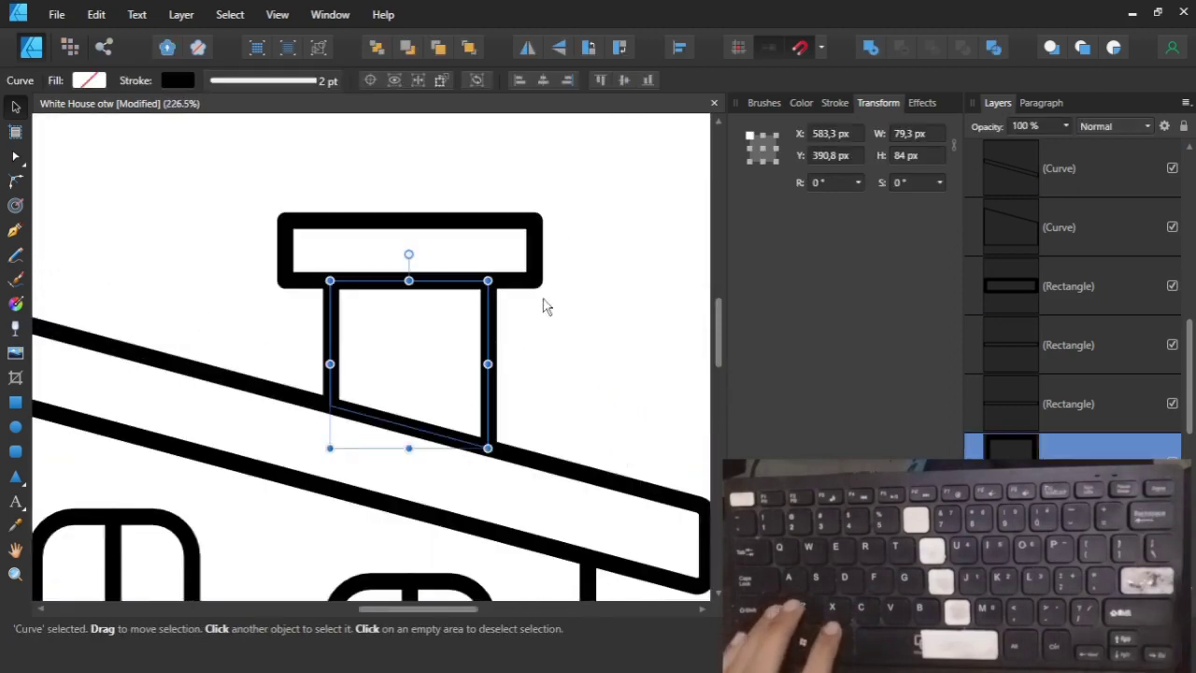
{"action": "left_click", "coordinate": [533, 281], "text": "shift"}
{"action": "left_click_drag", "start_coordinate": [534, 280], "coordinate": [540, 329]}
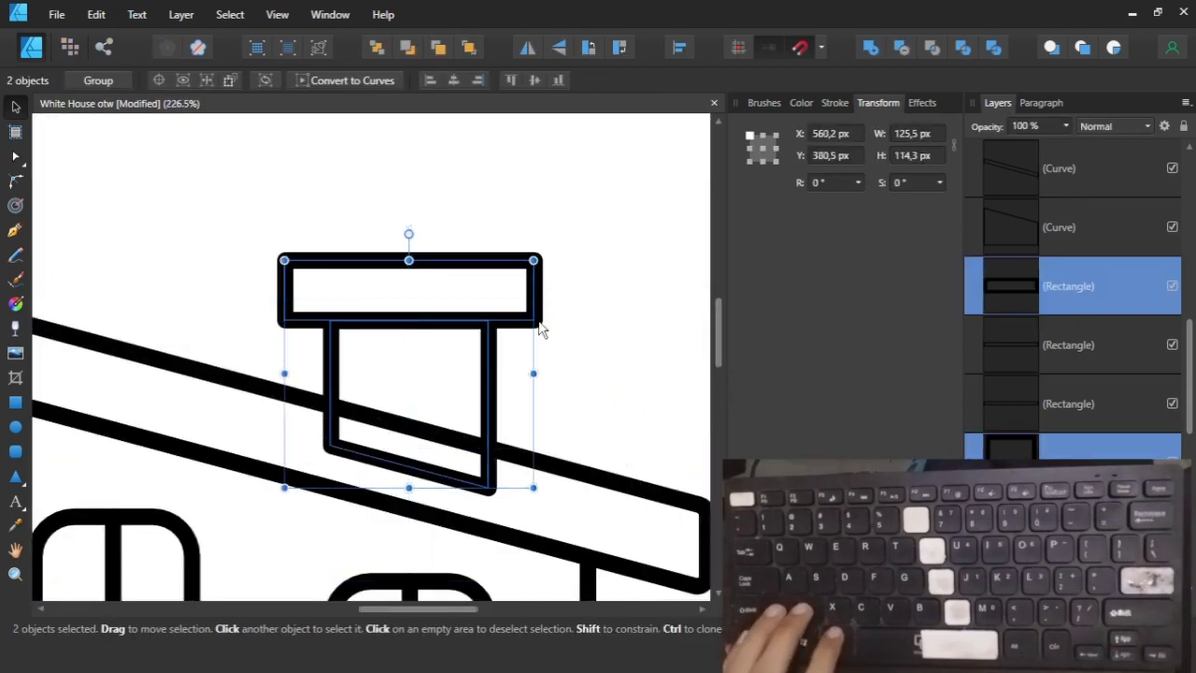
Divide the lowered chimney and the roof where they overlap, and add the overlapping piece back to the roof.
{"action": "left_click", "coordinate": [504, 441]}
{"action": "left_click", "coordinate": [519, 460], "text": "shift"}
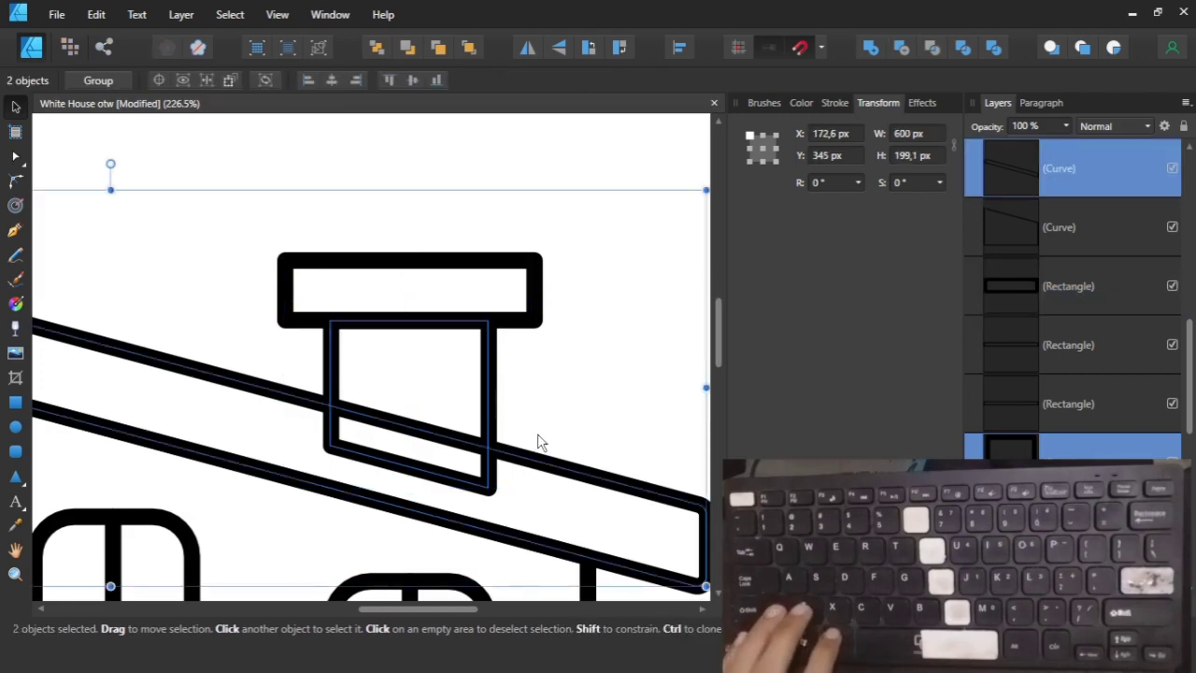
{"action": "left_click", "coordinate": [441, 480]}
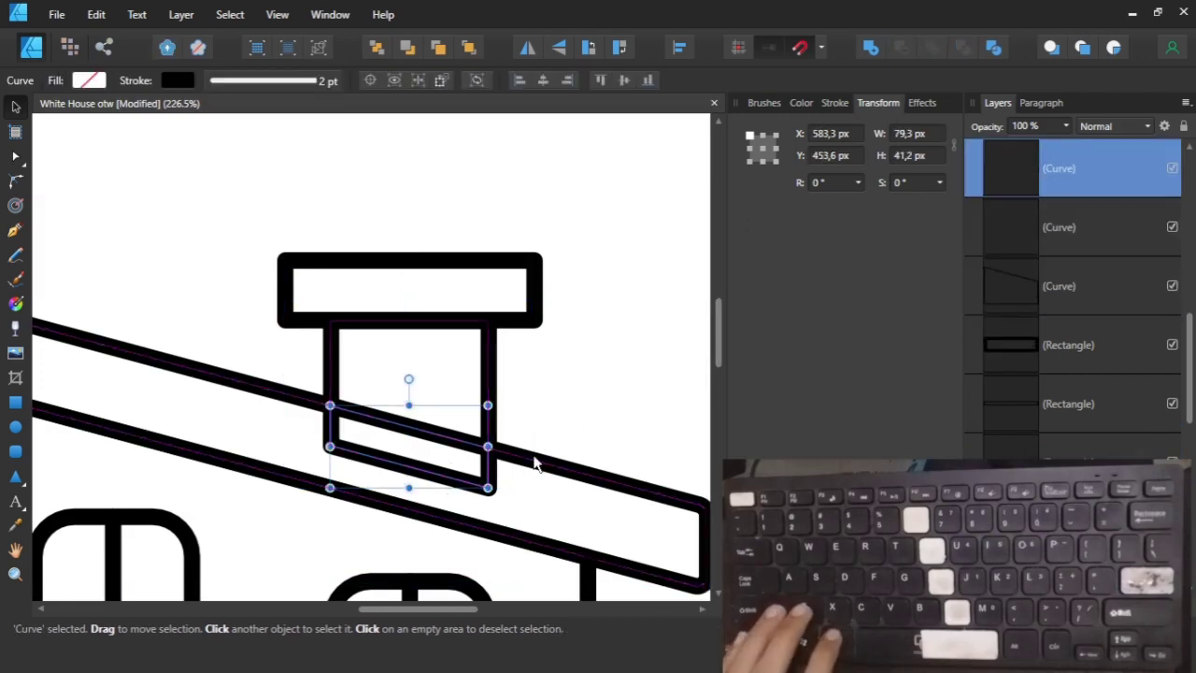
{"action": "left_click", "coordinate": [534, 459], "text": "shift"}
{"action": "key", "text": "ctrl+d"}
{"action": "key", "text": "ctrl+0"}
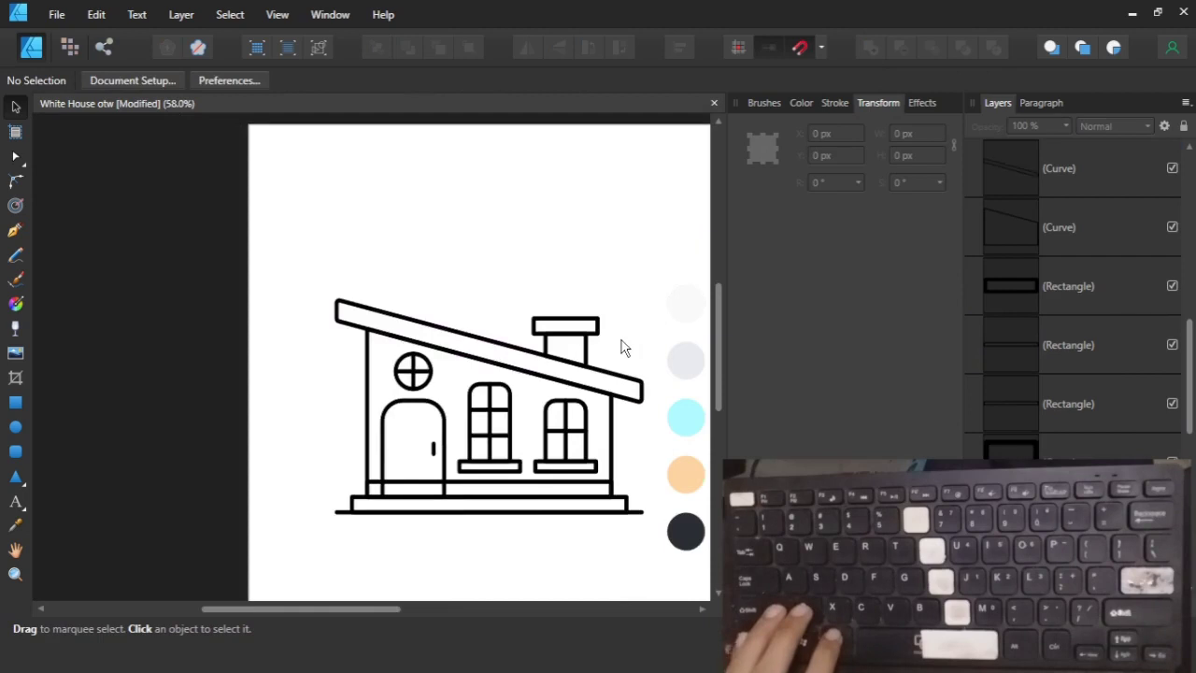
Convert the chimney cap to curves and round all four of its corners slightly.
{"action": "scroll", "coordinate": [607, 327], "scroll_direction": "up", "scroll_amount": 5}
{"action": "left_click", "coordinate": [580, 338]}
{"action": "key", "text": "a"}
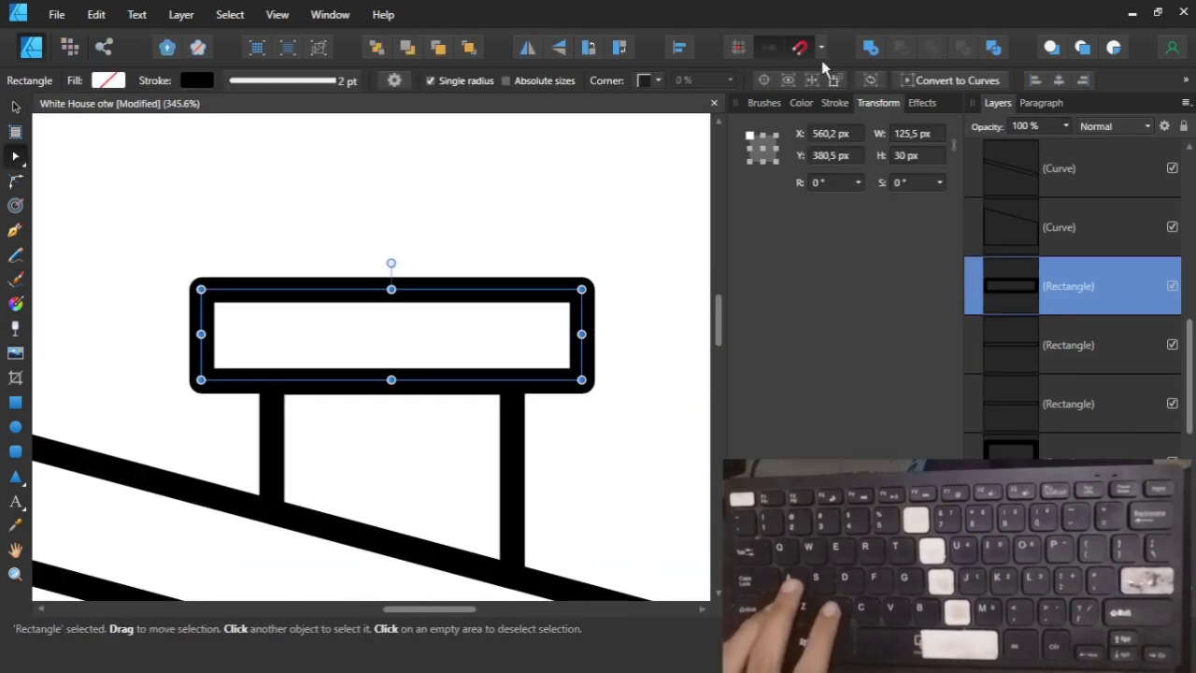
{"action": "left_click_drag", "start_coordinate": [619, 252], "coordinate": [192, 400]}
{"action": "key", "text": "c"}
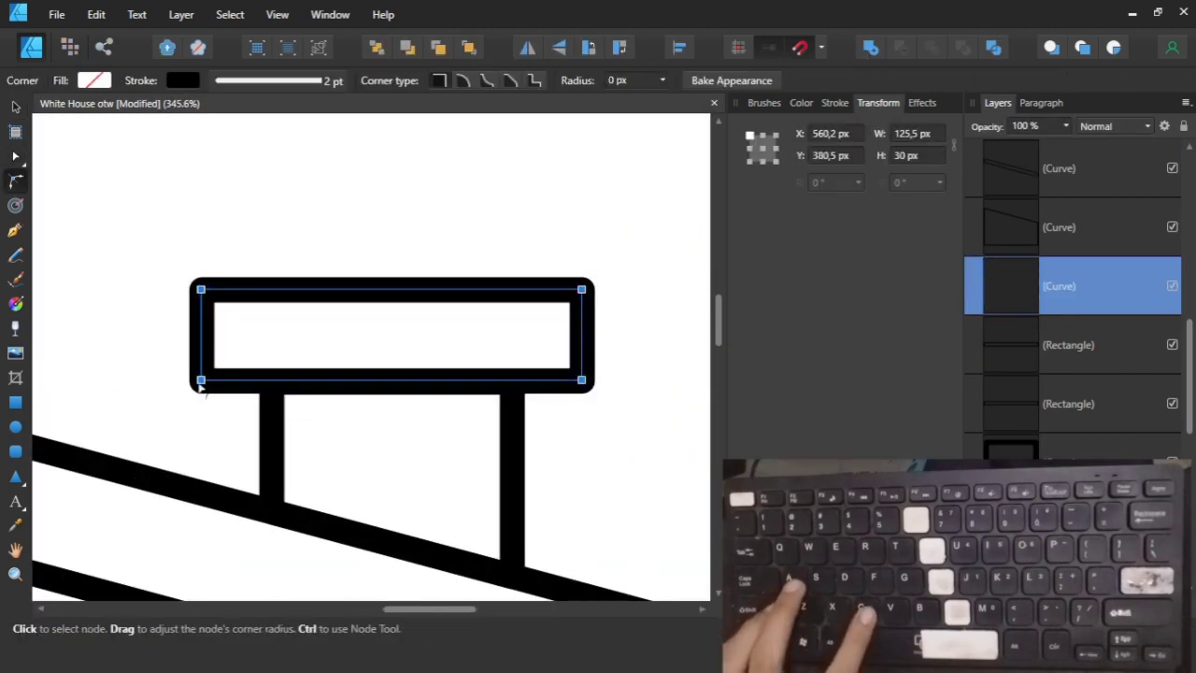
{"action": "key", "text": "ctrl+d"}
{"action": "key", "text": "ctrl+0"}
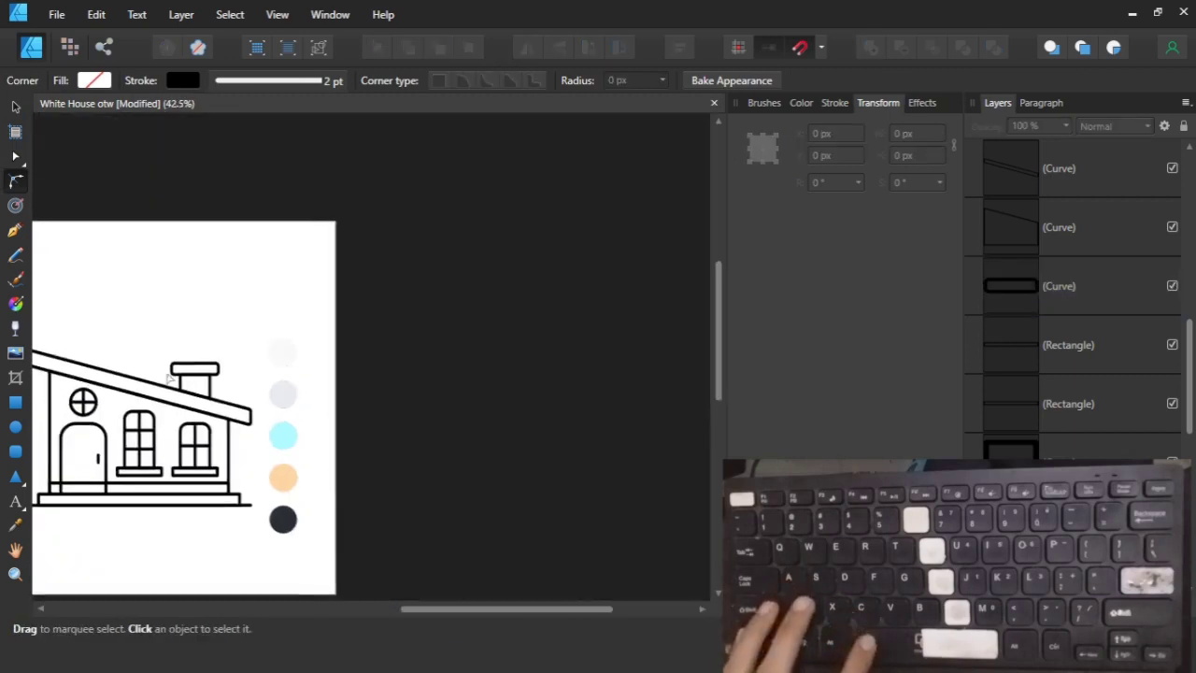
Hide the interface panels and fill the chimney cap with the palette's off-white and the chimney with its light grey.
{"action": "scroll", "coordinate": [126, 408], "scroll_direction": "up", "scroll_amount": 3}
{"action": "key", "text": "v"}
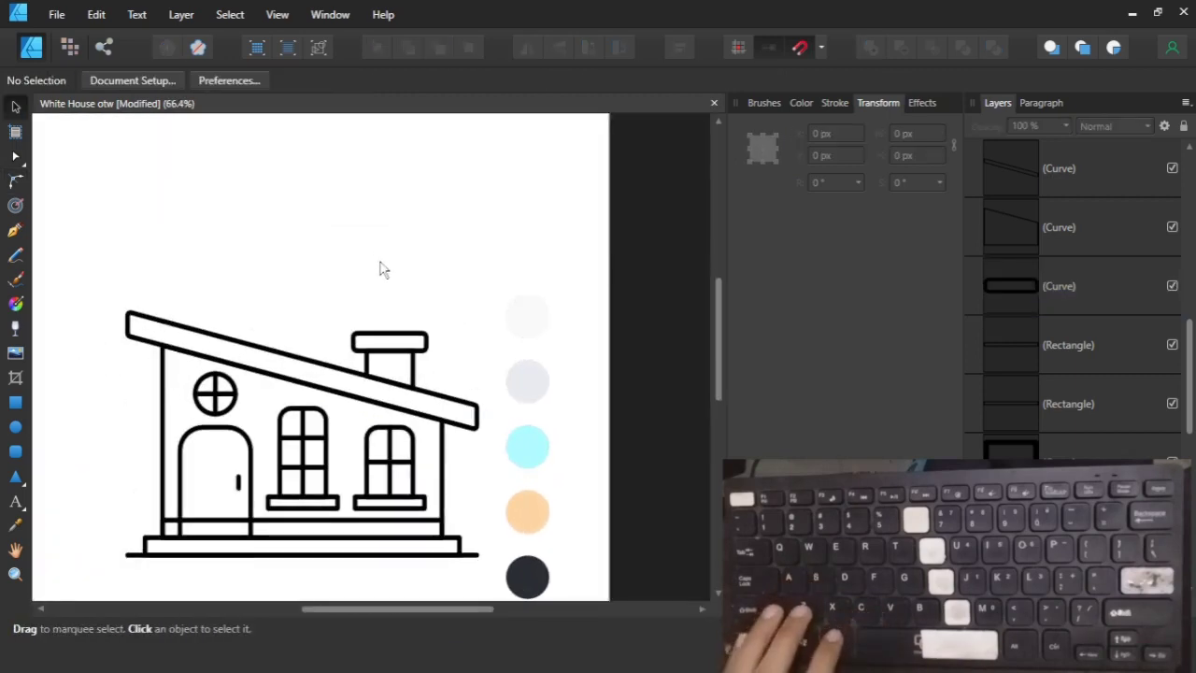
{"action": "key", "text": "Tab"}
{"action": "scroll", "coordinate": [196, 477], "scroll_direction": "up", "scroll_amount": 2}
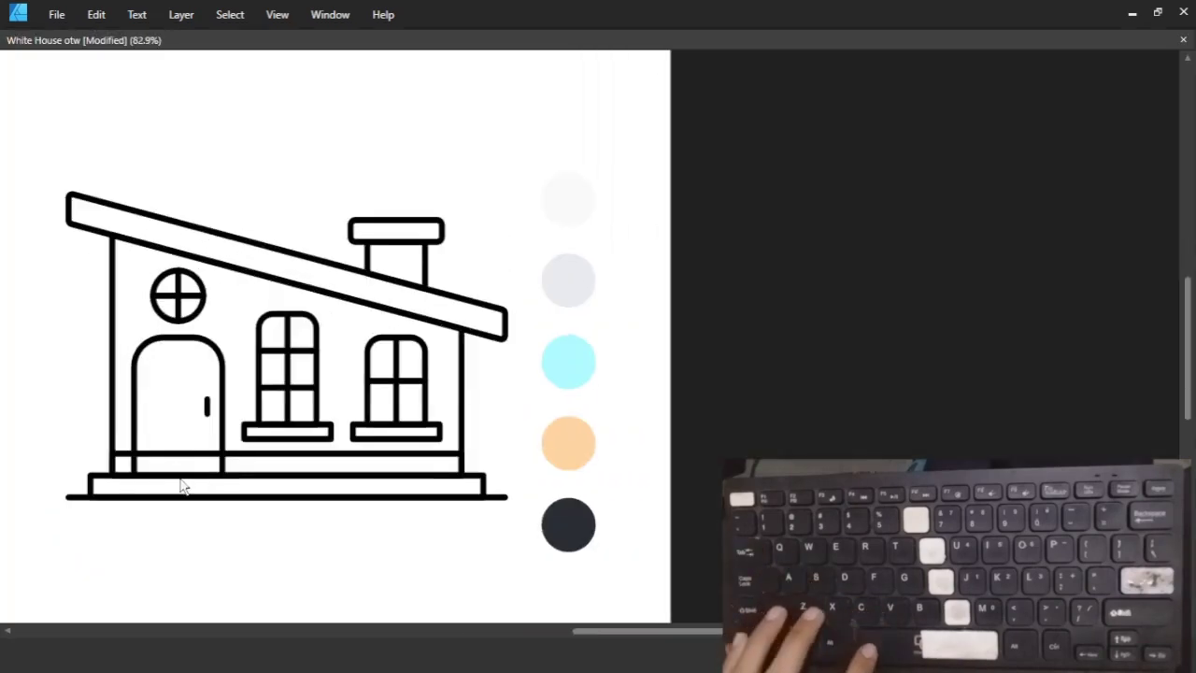
{"action": "left_click", "coordinate": [502, 167]}
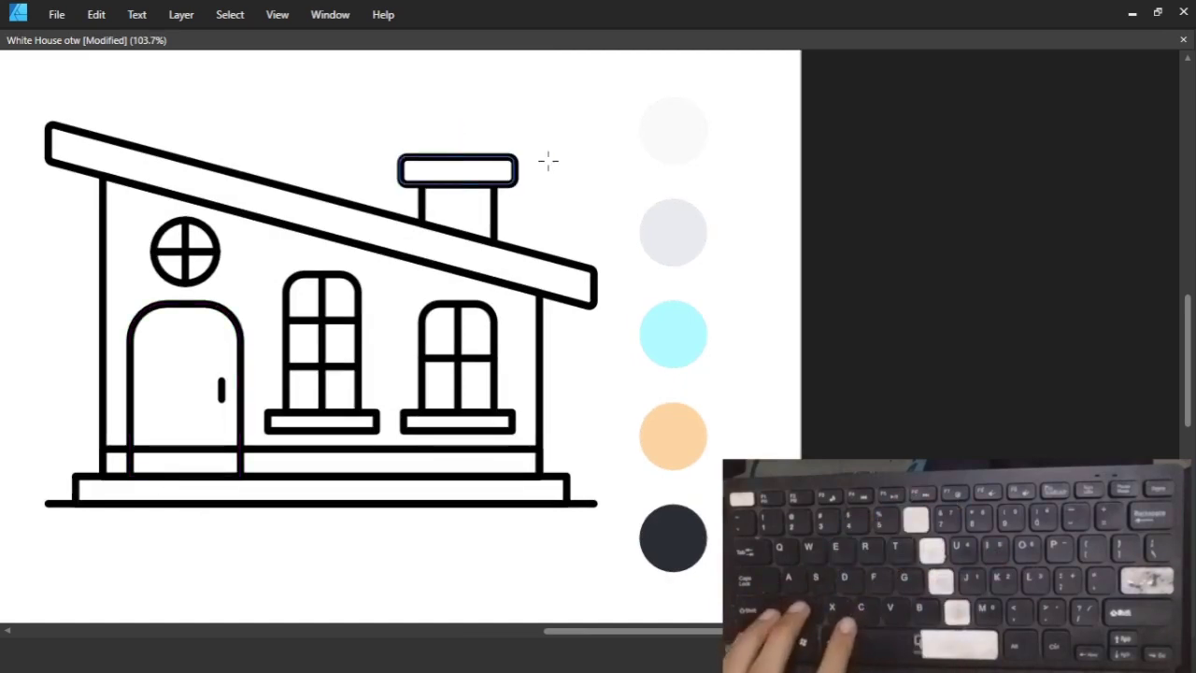
{"action": "left_click", "coordinate": [496, 220]}
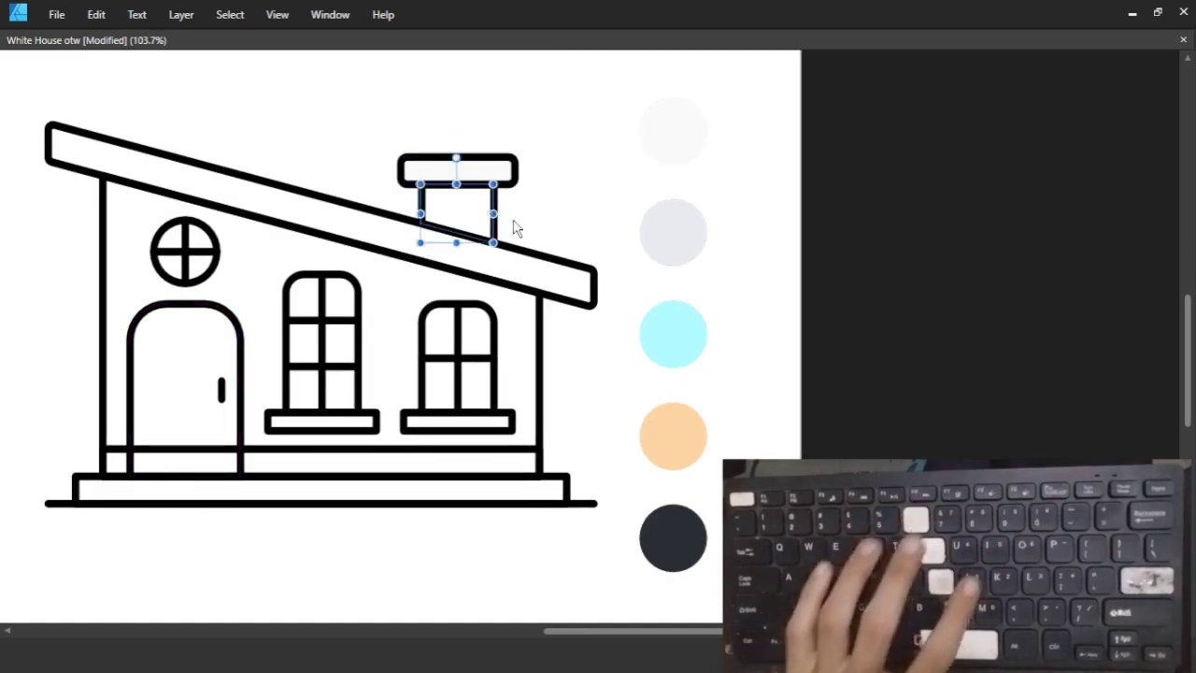
{"action": "key", "text": "v"}
Fill the sloped roof with the off-white palette colour.
{"action": "left_click", "coordinate": [567, 262]}
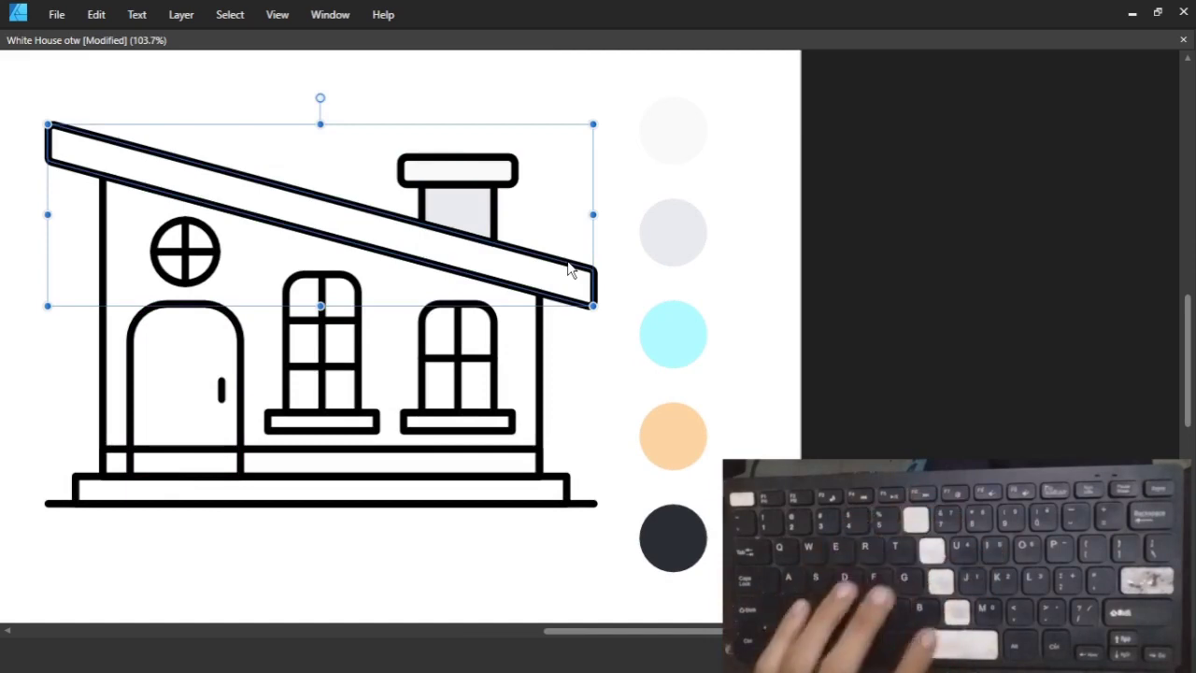
{"action": "key", "text": "i"}
{"action": "left_click", "coordinate": [502, 248]}
Fill the house wall with the light grey palette colour and send it behind the windows and door.
{"action": "left_click", "coordinate": [540, 320]}
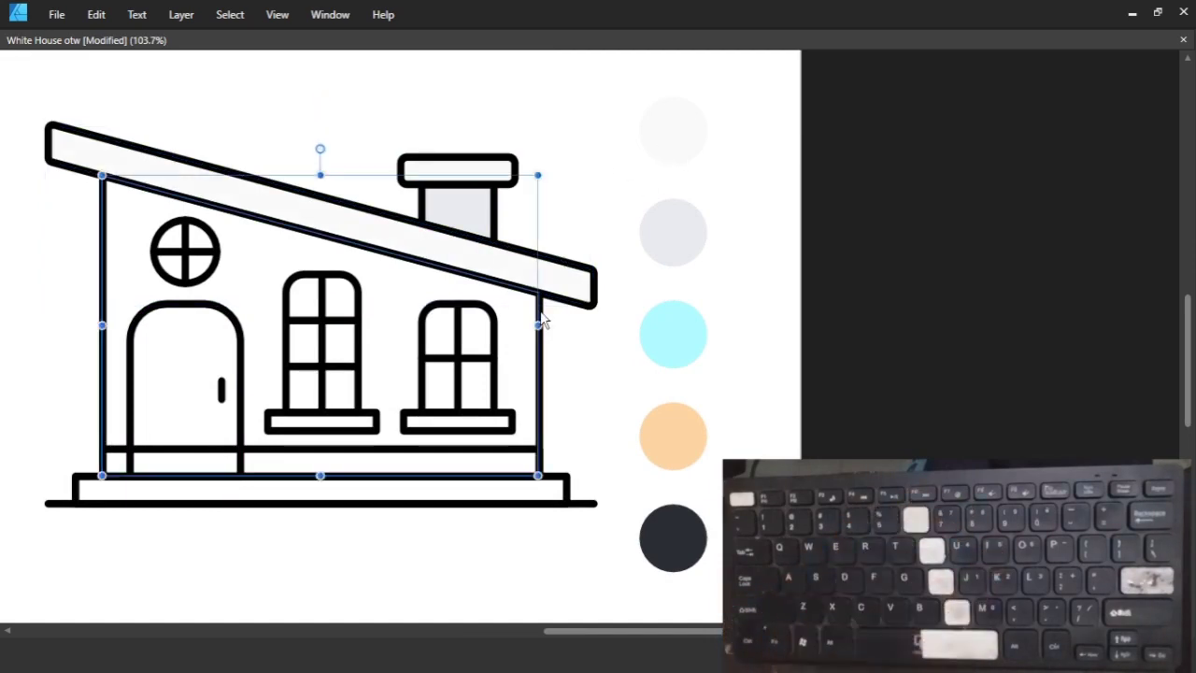
{"action": "left_click", "coordinate": [662, 246]}
{"action": "key", "text": "v"}
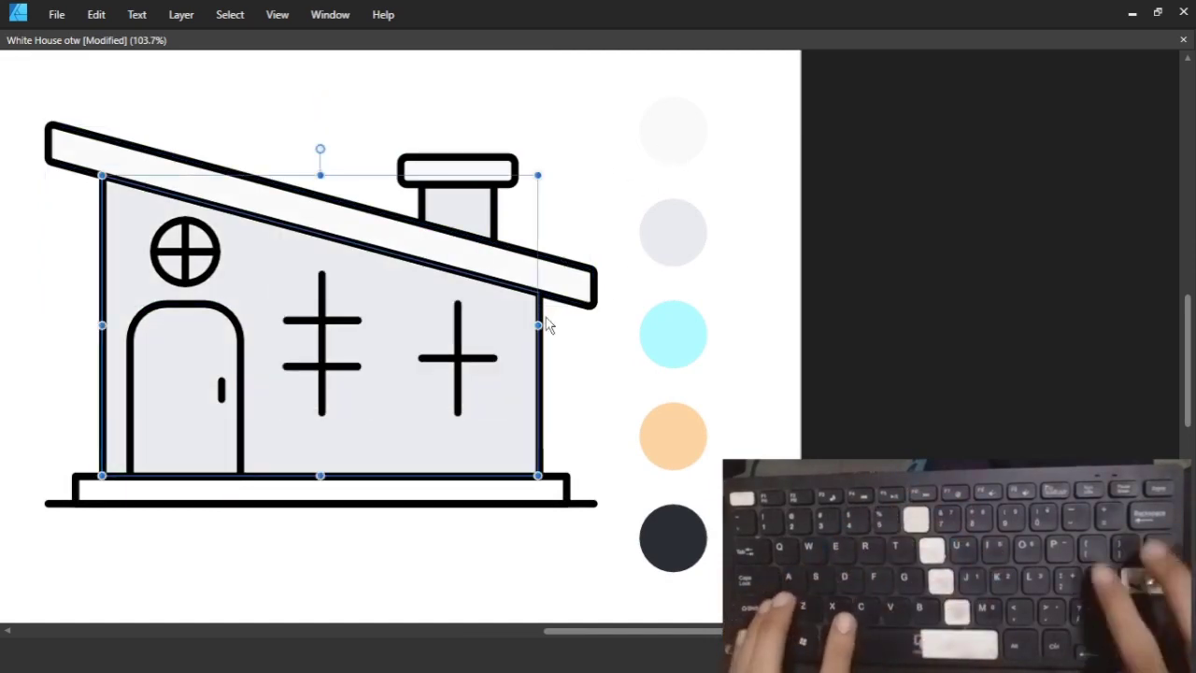
{"action": "key", "text": "ctrl+shift+["}
{"action": "left_click", "coordinate": [602, 371]}
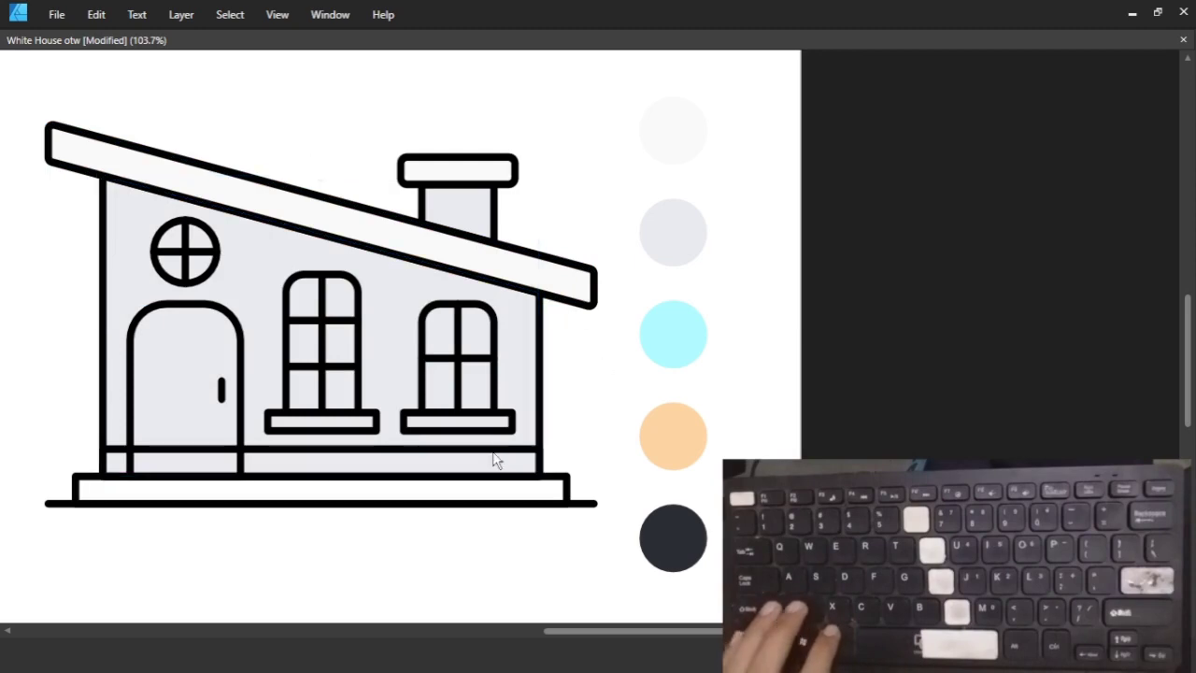
Fill the strip along the wall's base and the foundation step below it with the off-white palette colour.
{"action": "left_click", "coordinate": [559, 484], "text": "shift"}
{"action": "key", "text": "i"}
{"action": "left_click", "coordinate": [675, 143]}
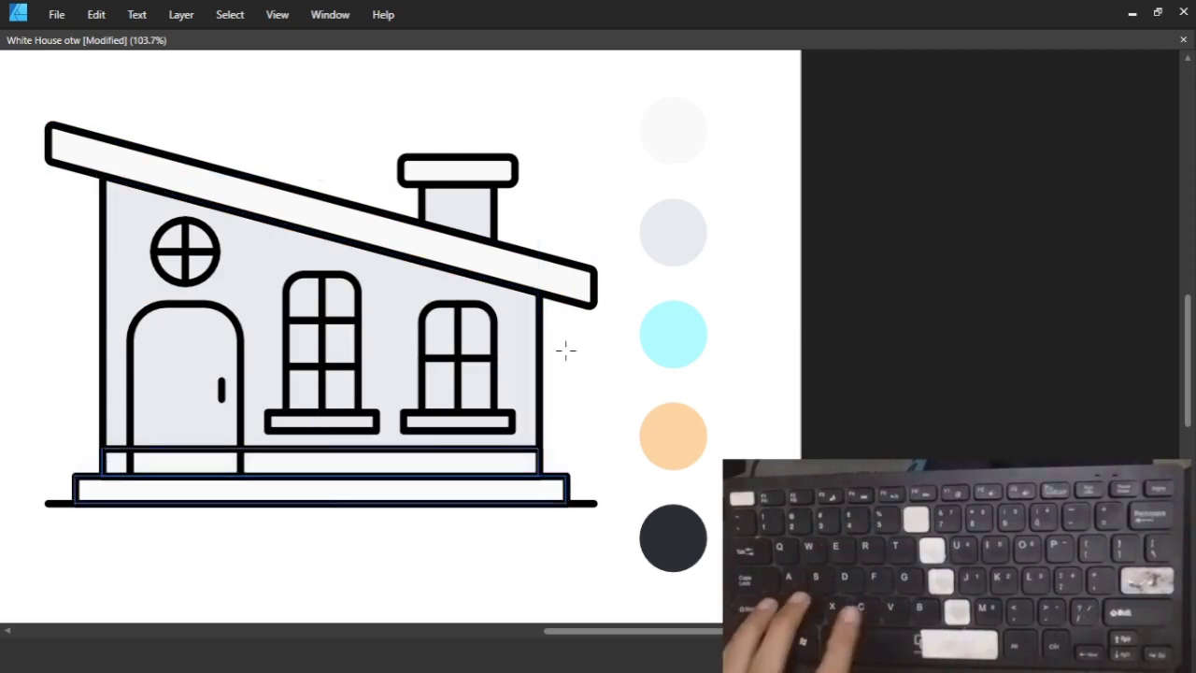
Fill the arched door with the light orange palette colour.
{"action": "left_click", "coordinate": [244, 366]}
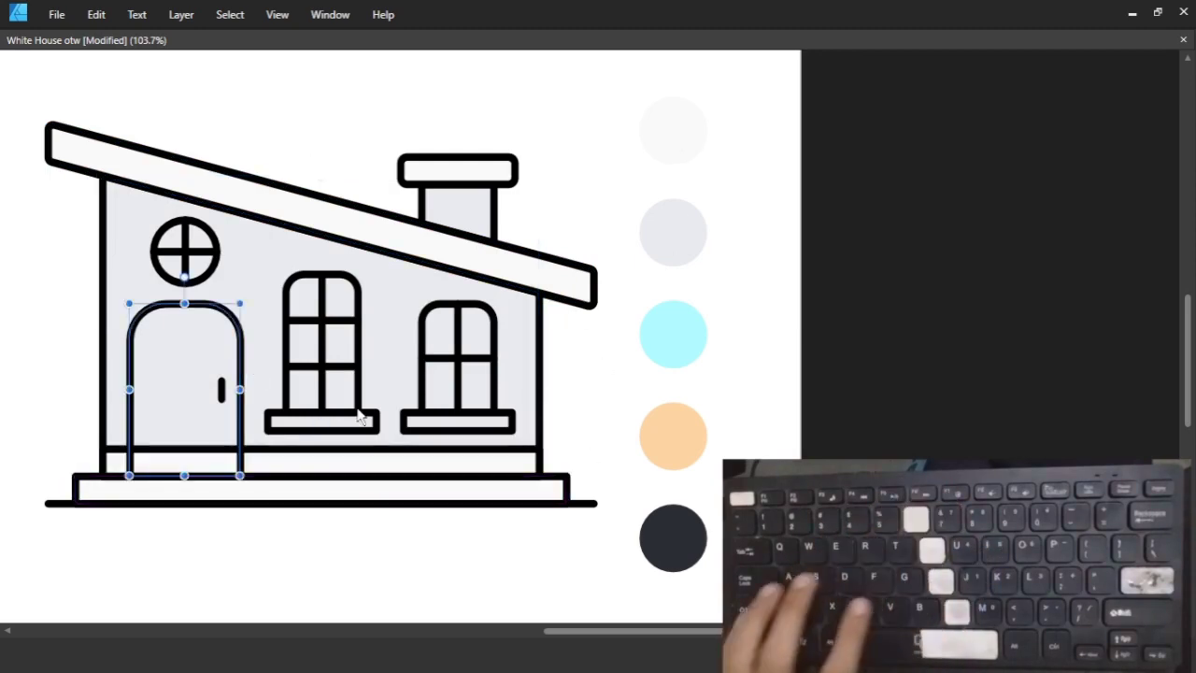
{"action": "left_click", "coordinate": [667, 428]}
{"action": "left_click", "coordinate": [574, 391]}
Fill the round window and both arched windows with the cyan palette colour and bring the interface panels back.
{"action": "scroll", "coordinate": [573, 390], "scroll_direction": "up", "scroll_amount": 1}
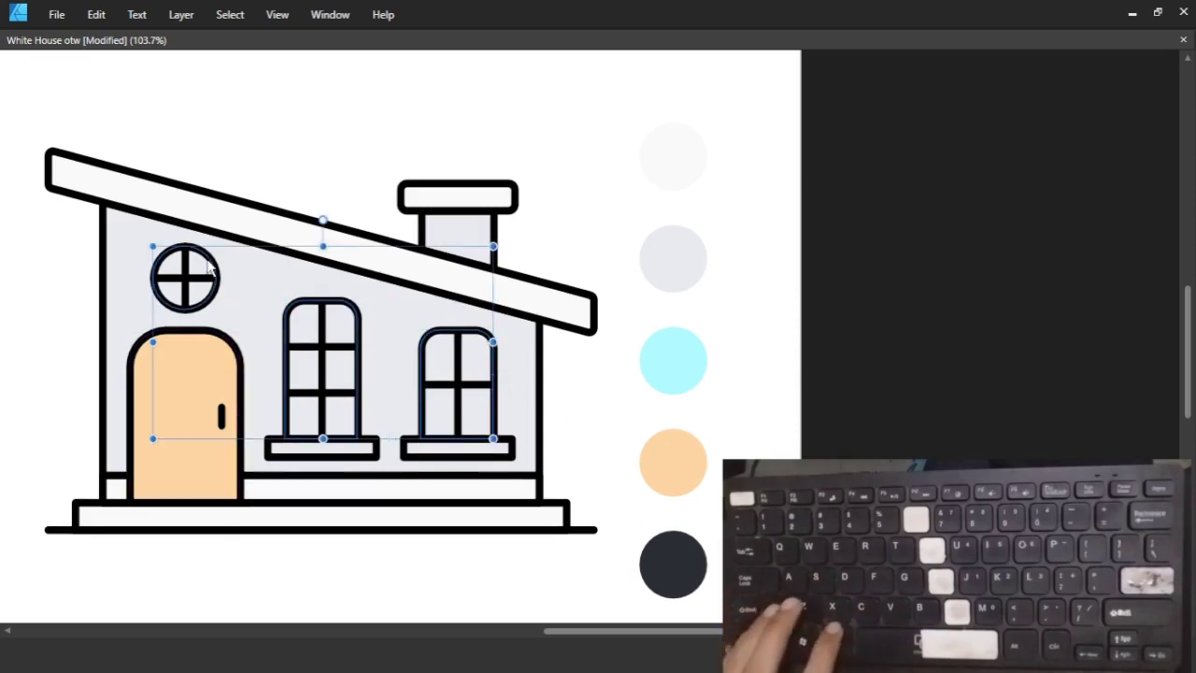
{"action": "key", "text": "i"}
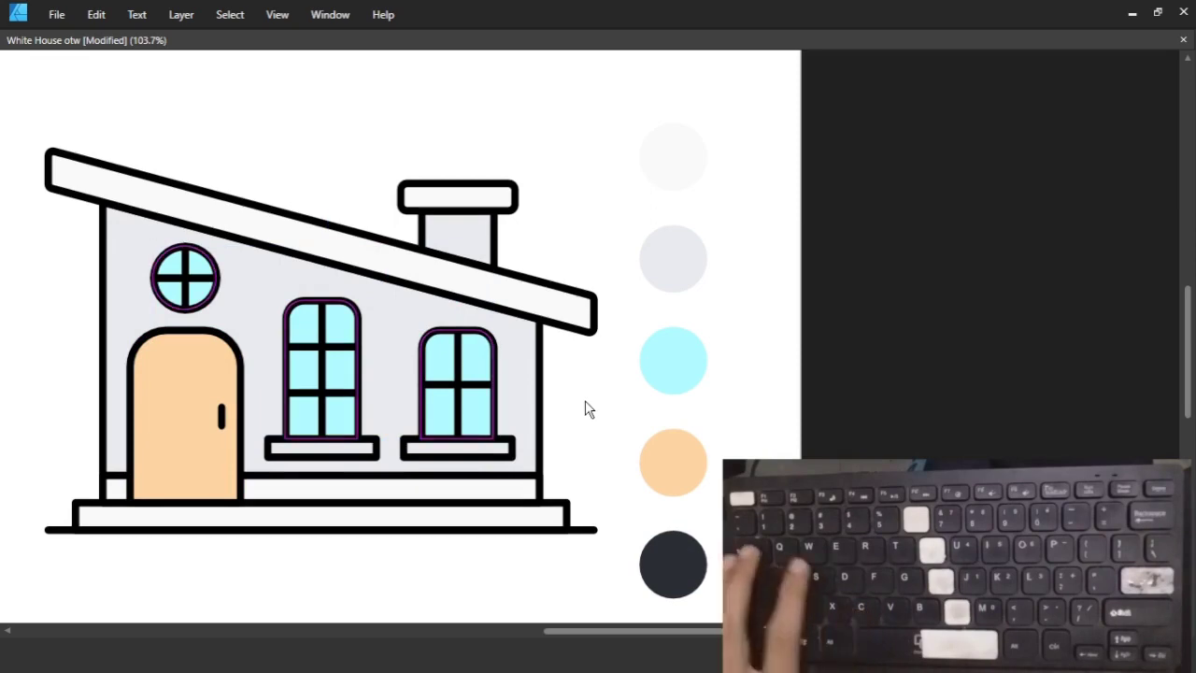
{"action": "key", "text": "Tab"}
{"action": "key", "text": "ctrl+0"}
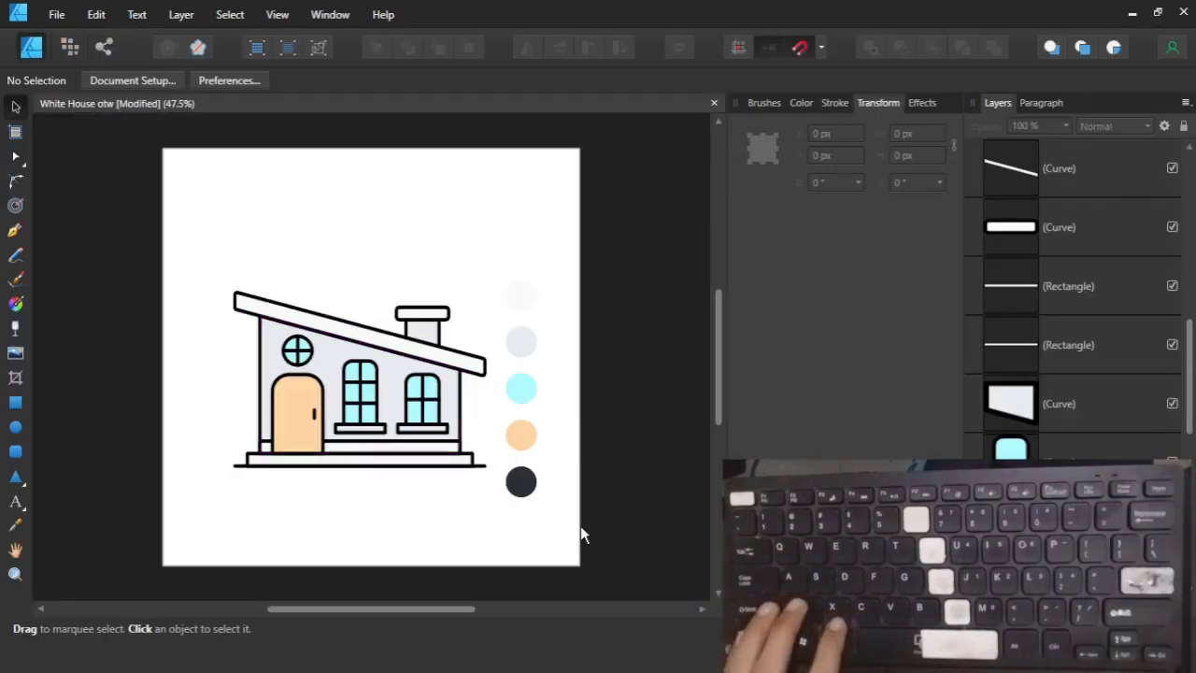
{"action": "left_click_drag", "start_coordinate": [580, 534], "coordinate": [494, 254]}
{"action": "key", "text": "Delete"}
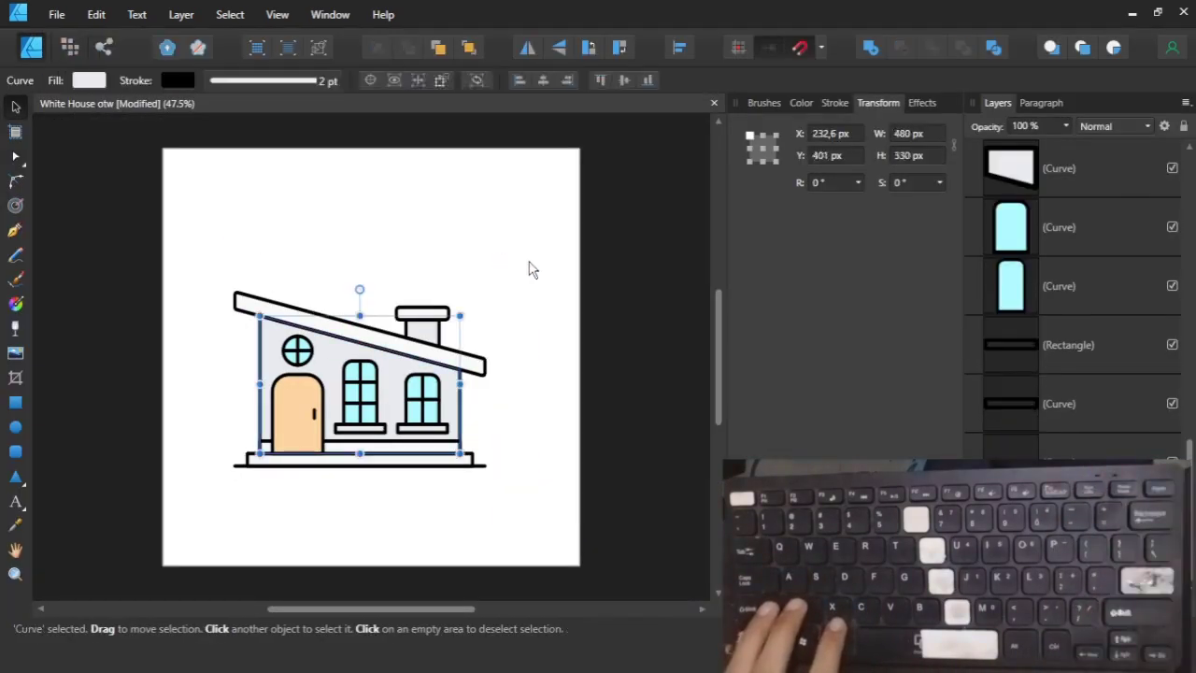
{"action": "left_click", "coordinate": [527, 269]}
{"action": "scroll", "coordinate": [331, 364], "scroll_direction": "up", "scroll_amount": 2}
{"action": "key", "text": "ctrl+z"}
{"action": "key", "text": "ctrl+z"}
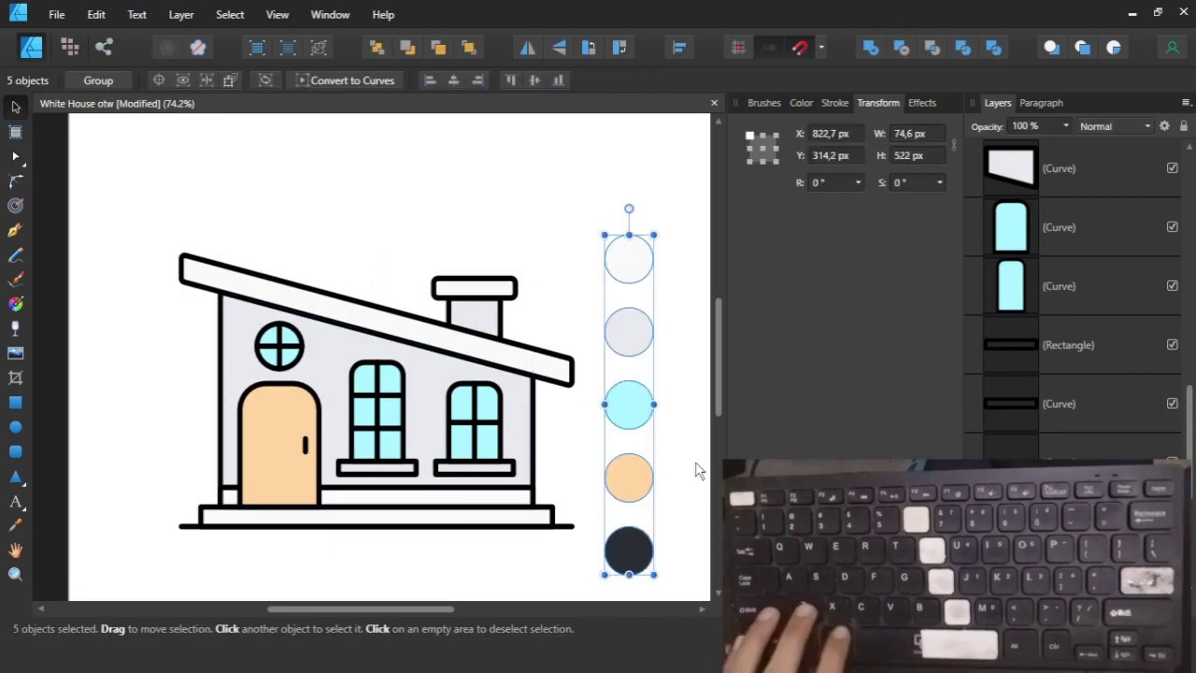
Recolour the outlines of all house shapes with the dark palette colour, 2C2F36.
{"action": "left_click", "coordinate": [593, 547]}
{"action": "left_click_drag", "start_coordinate": [593, 540], "coordinate": [168, 195]}
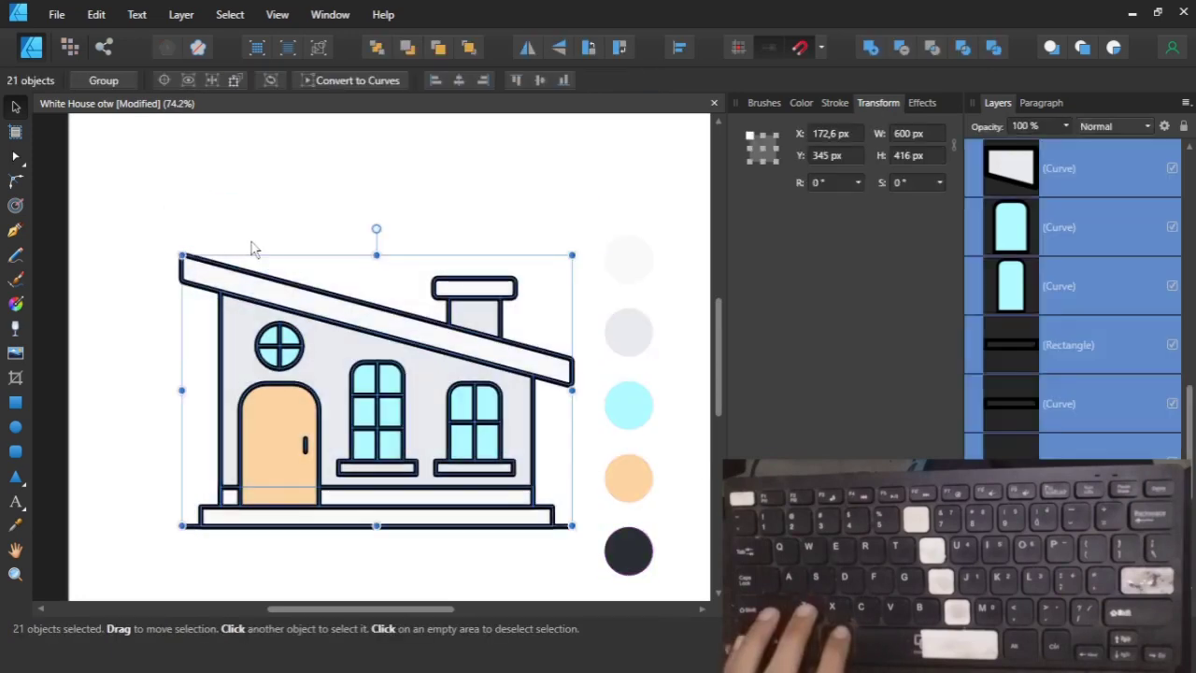
{"action": "left_click", "coordinate": [800, 103]}
{"action": "scroll", "coordinate": [641, 468], "scroll_direction": "down", "scroll_amount": 1}
{"action": "key", "text": "i"}
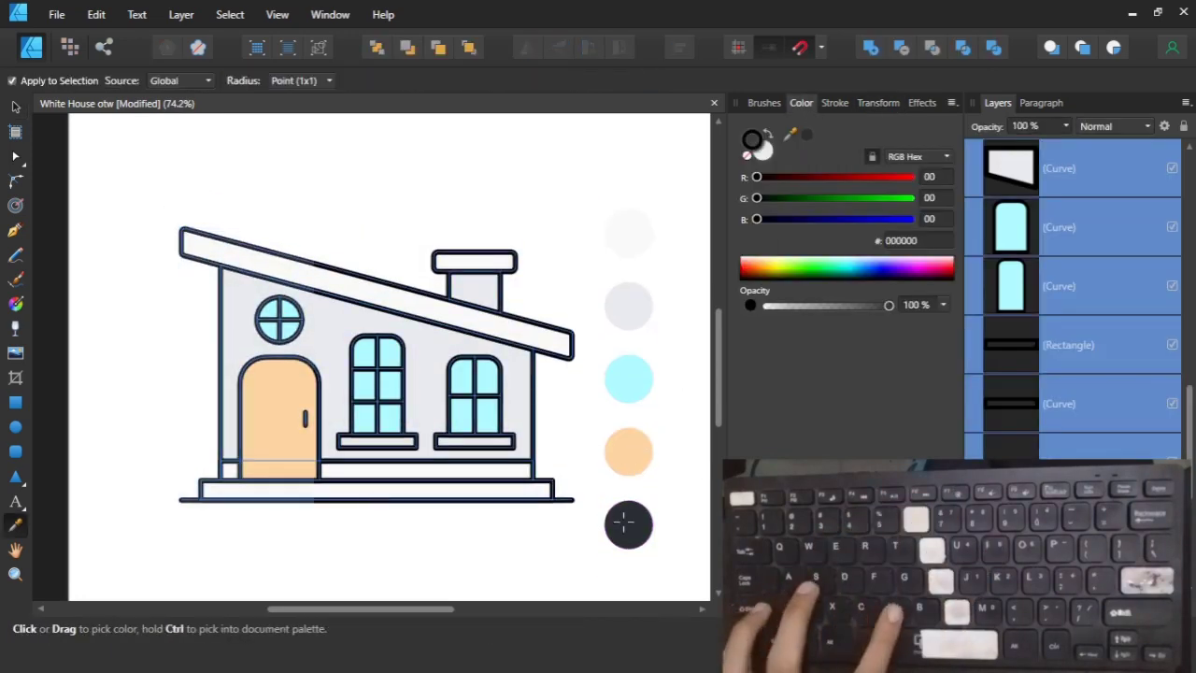
{"action": "left_click", "coordinate": [624, 521]}
{"action": "key", "text": "v"}
{"action": "left_click", "coordinate": [569, 508]}
{"action": "scroll", "coordinate": [570, 506], "scroll_direction": "up", "scroll_amount": 4}
{"action": "scroll", "coordinate": [570, 507], "scroll_direction": "down", "scroll_amount": 3}
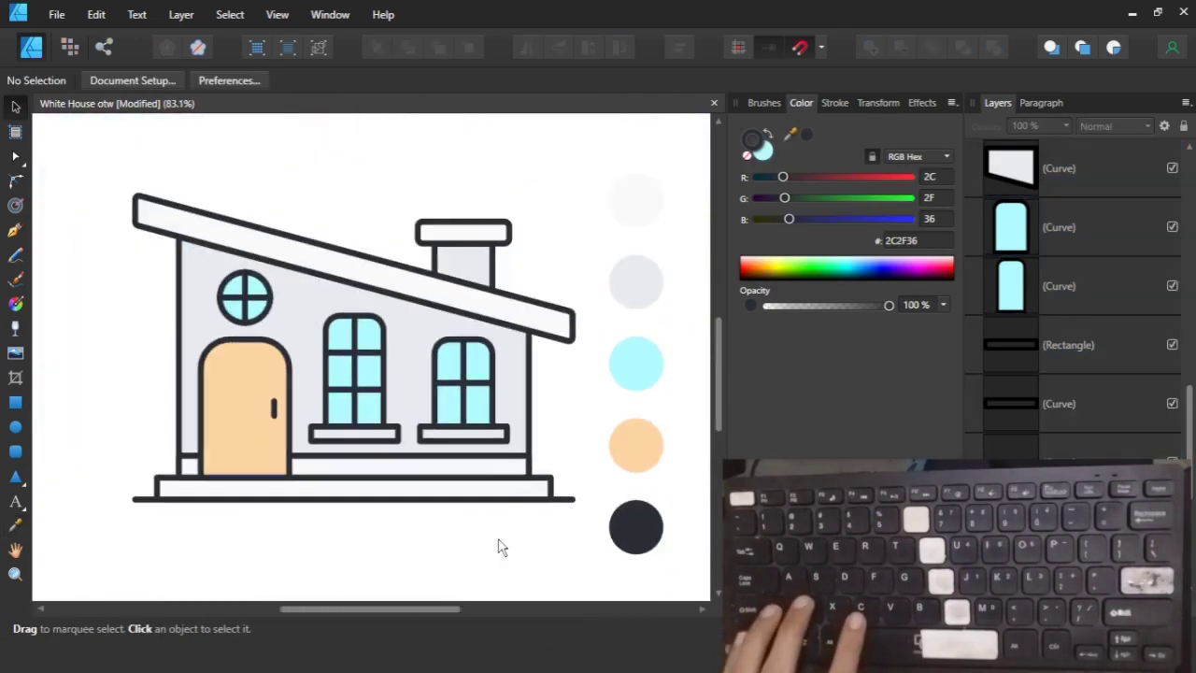
Delete the five palette circles beside the house.
{"action": "left_click_drag", "start_coordinate": [688, 567], "coordinate": [587, 137]}
{"action": "key", "text": "Delete"}
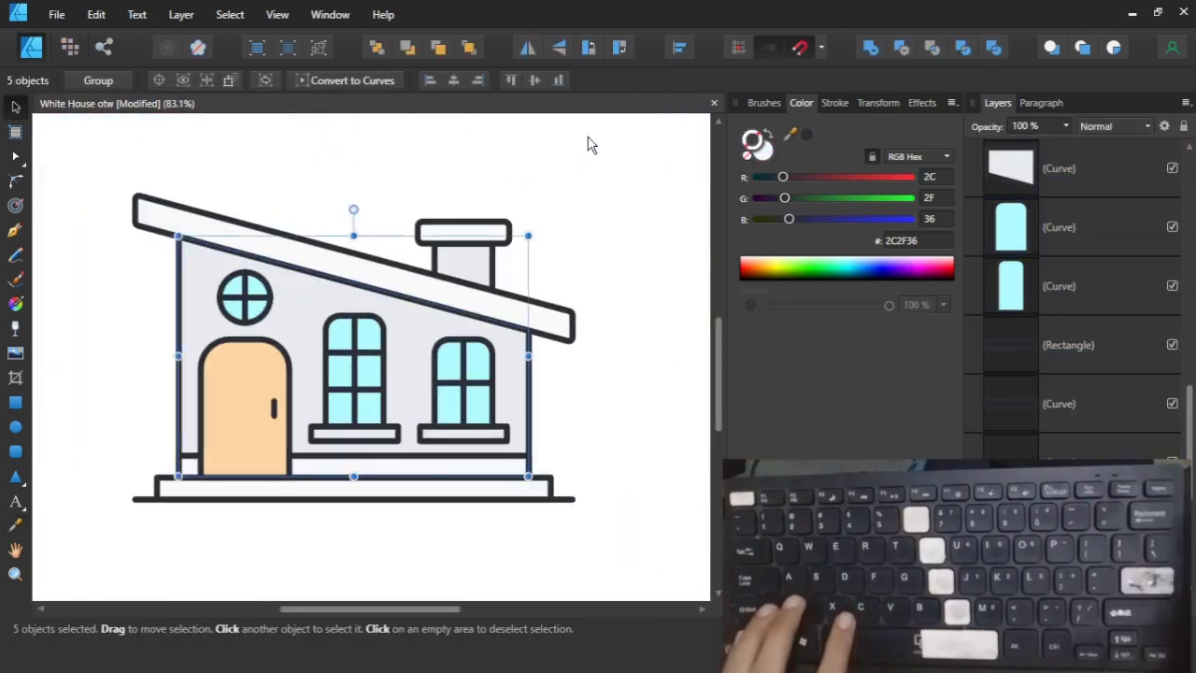
{"action": "key", "text": "ctrl+0"}
{"action": "left_click", "coordinate": [526, 264]}
Expand the strokes of all the house objects into filled shapes.
{"action": "left_click_drag", "start_coordinate": [527, 491], "coordinate": [193, 234]}
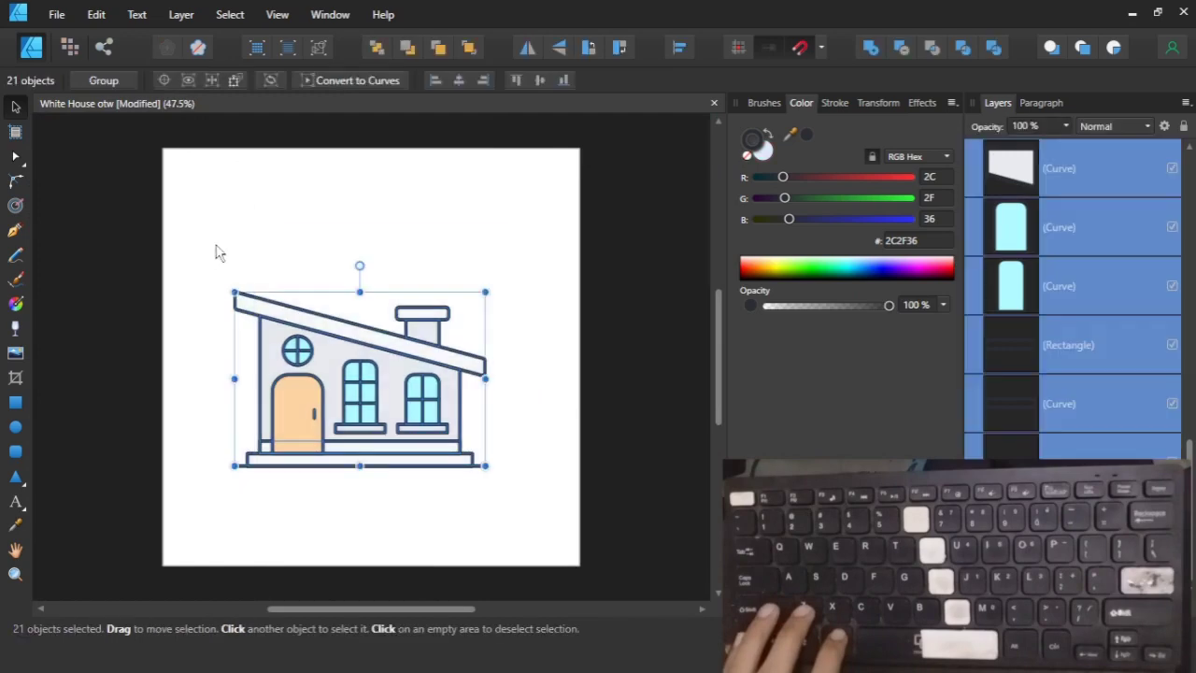
{"action": "left_click", "coordinate": [183, 16]}
{"action": "left_click", "coordinate": [54, 467]}
{"action": "key", "text": "ctrl+d"}
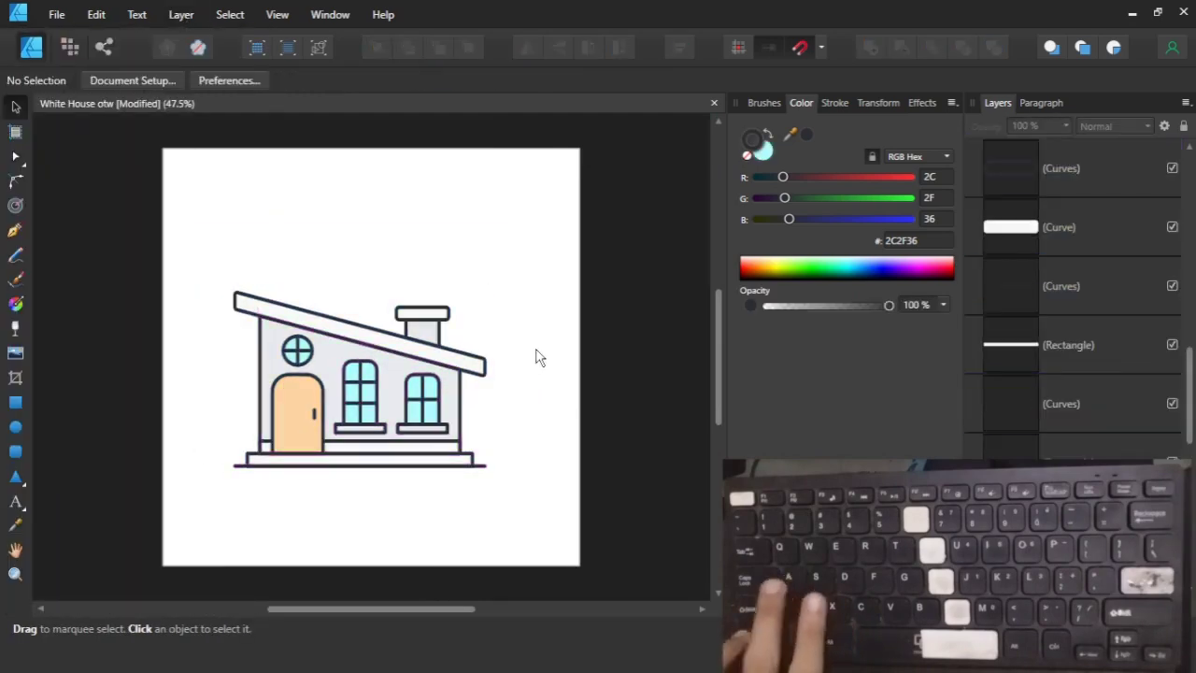
Group the entire house and centre the group horizontally and vertically on the page.
{"action": "key", "text": "ctrl+a"}
{"action": "key", "text": "ctrl+g"}
{"action": "left_click", "coordinate": [626, 80]}
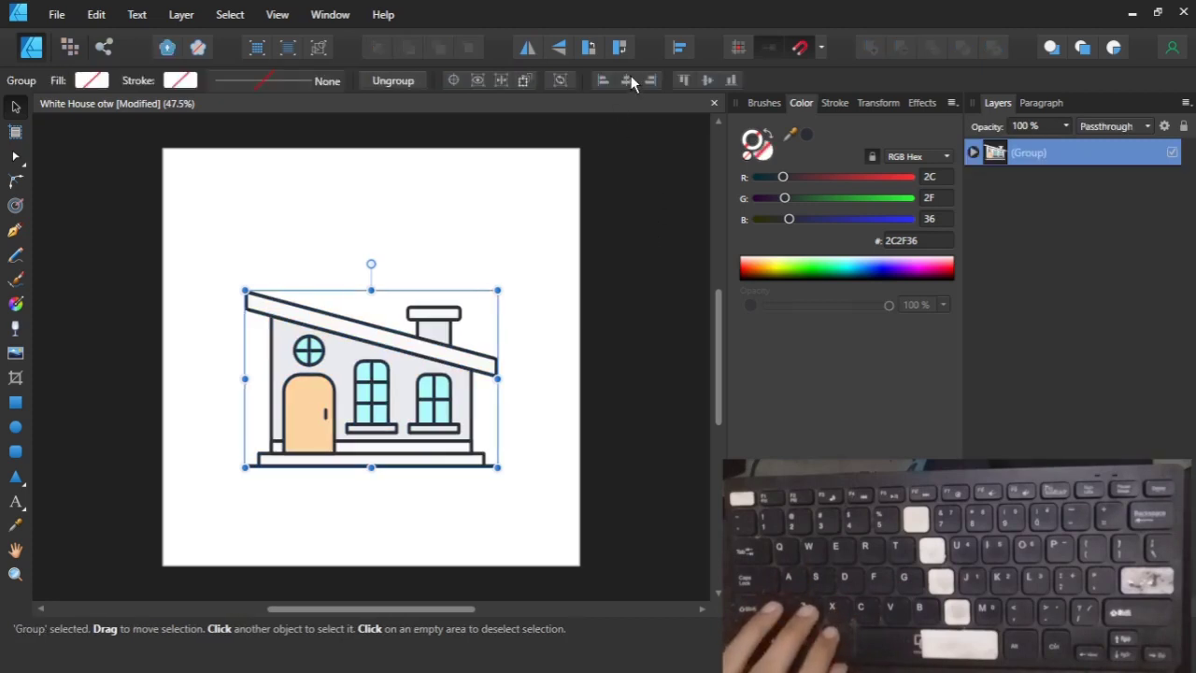
{"action": "left_click", "coordinate": [708, 81]}
{"action": "key", "text": "ctrl+d"}
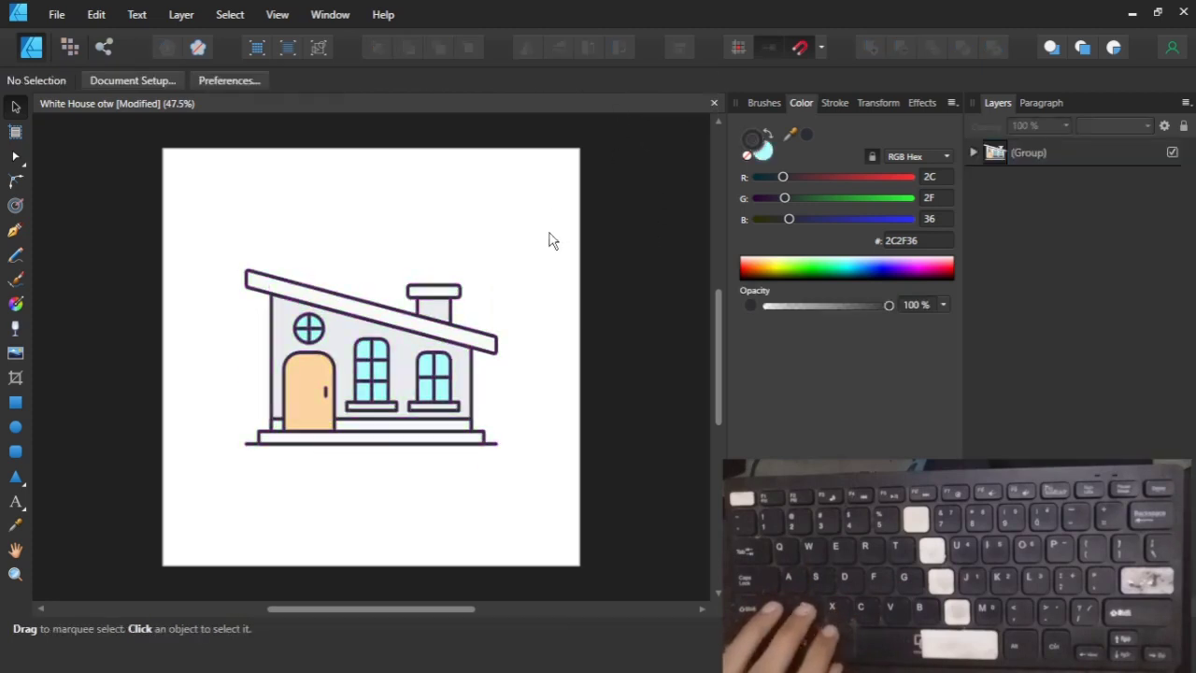
Draw a rectangle covering the whole page, send it behind the house as a background, and remove its outline.
{"action": "left_click", "coordinate": [15, 401]}
{"action": "left_click_drag", "start_coordinate": [164, 150], "coordinate": [580, 566]}
{"action": "key", "text": "ctrl+shift+bracketleft"}
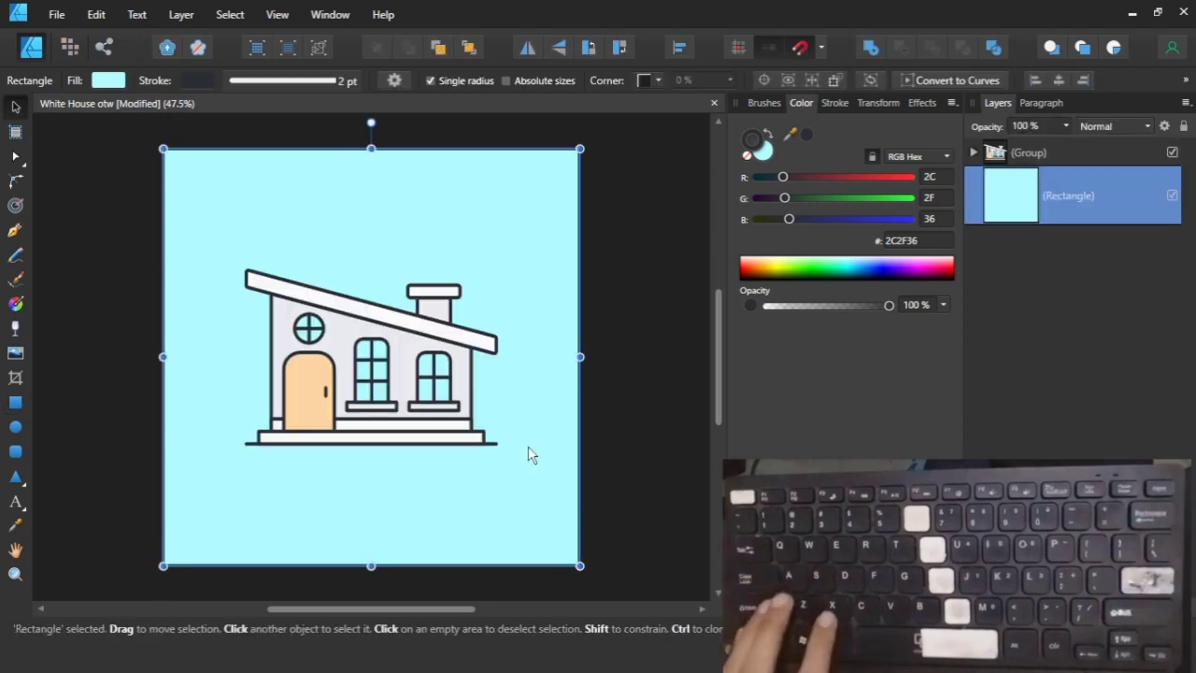
{"action": "left_click", "coordinate": [755, 155]}
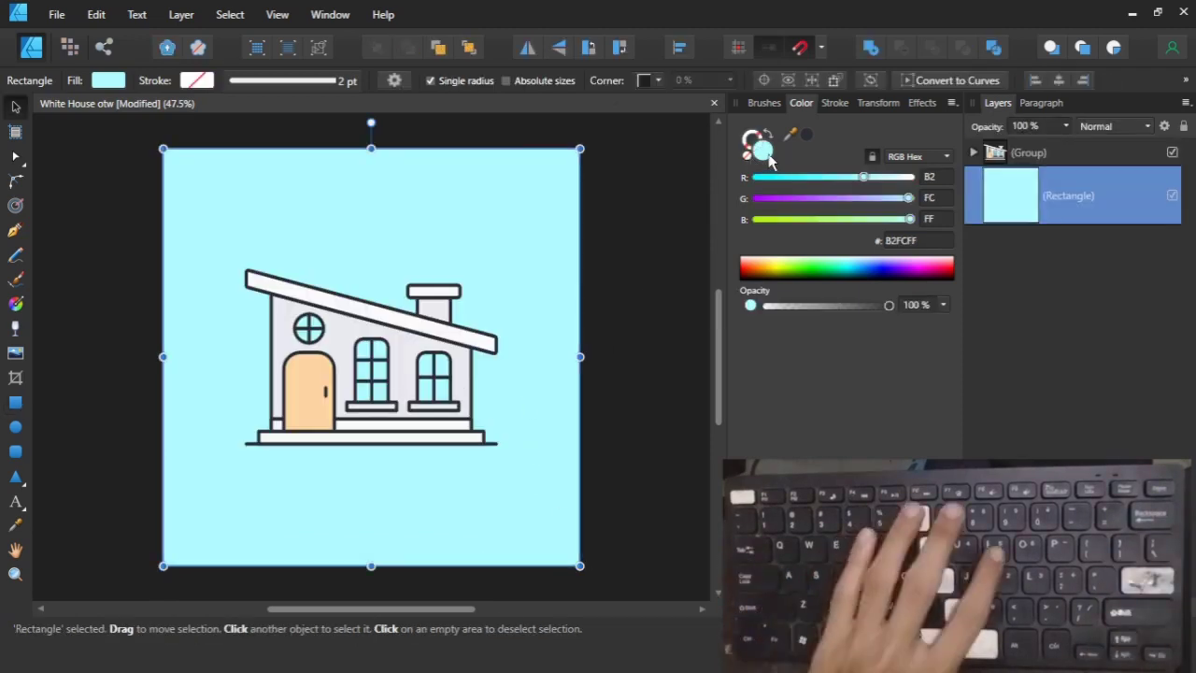
Try colours sampled from the house as the background fill, including off-white F8F9FA, light blue B2FCFF and the door's orange FFD6A5.
{"action": "key", "text": "i"}
{"action": "left_click", "coordinate": [439, 290]}
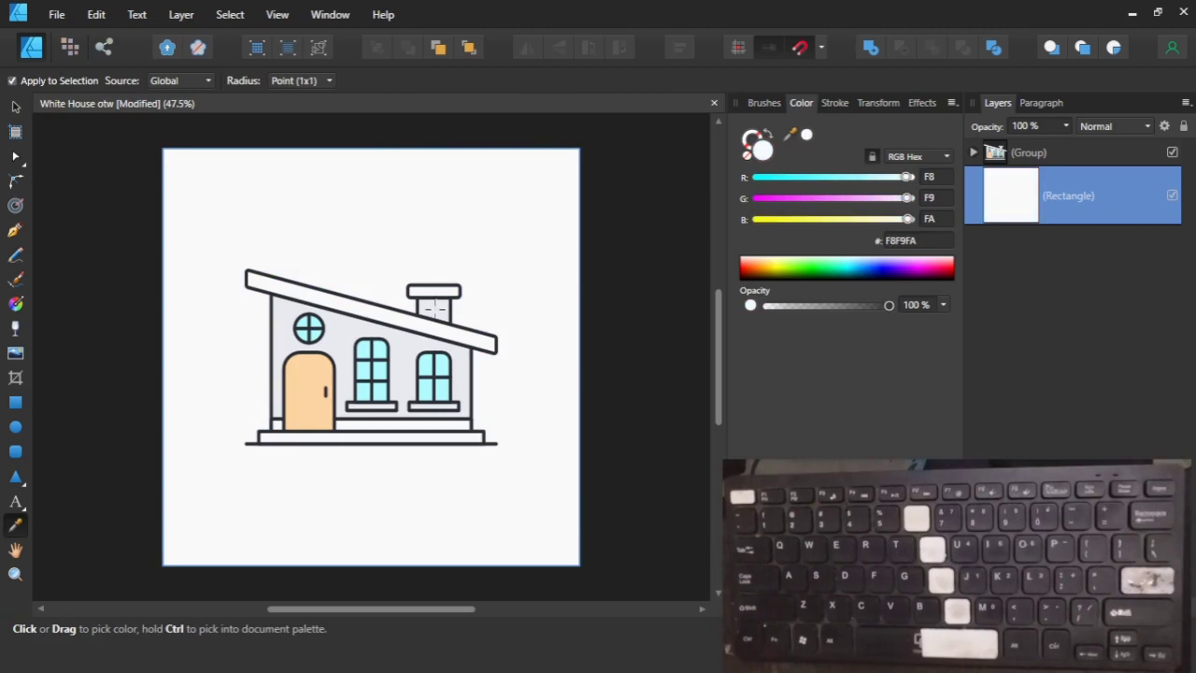
{"action": "left_click", "coordinate": [427, 316]}
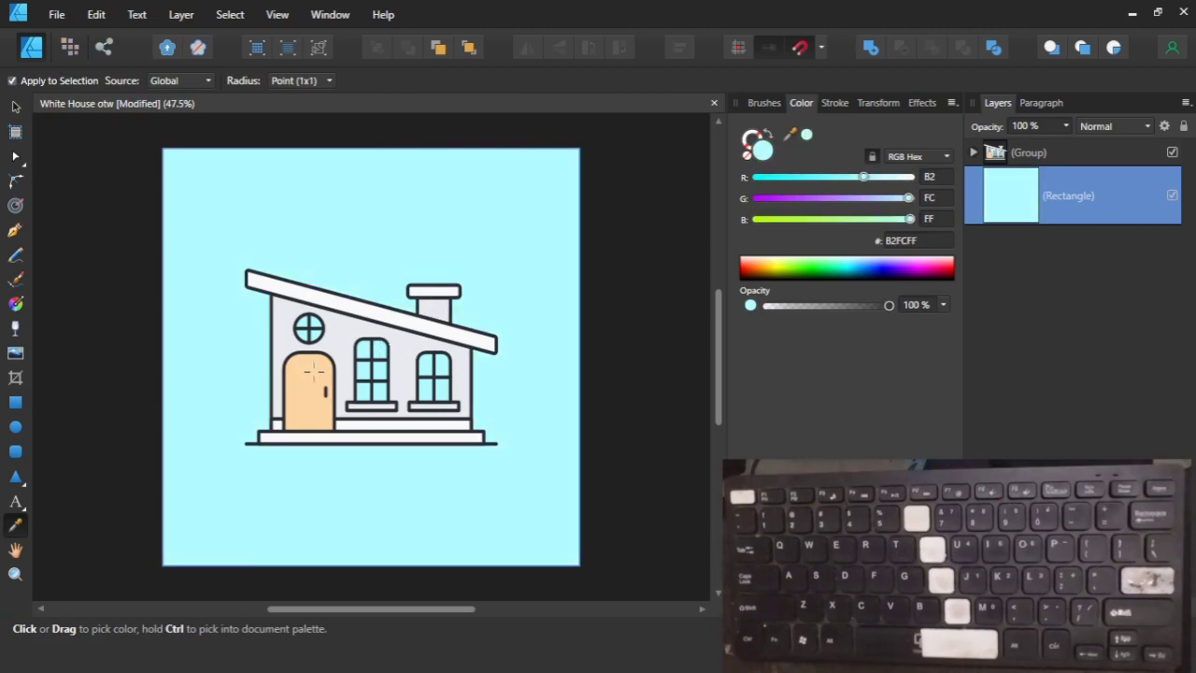
{"action": "left_click", "coordinate": [314, 372]}
{"action": "left_click", "coordinate": [16, 109]}
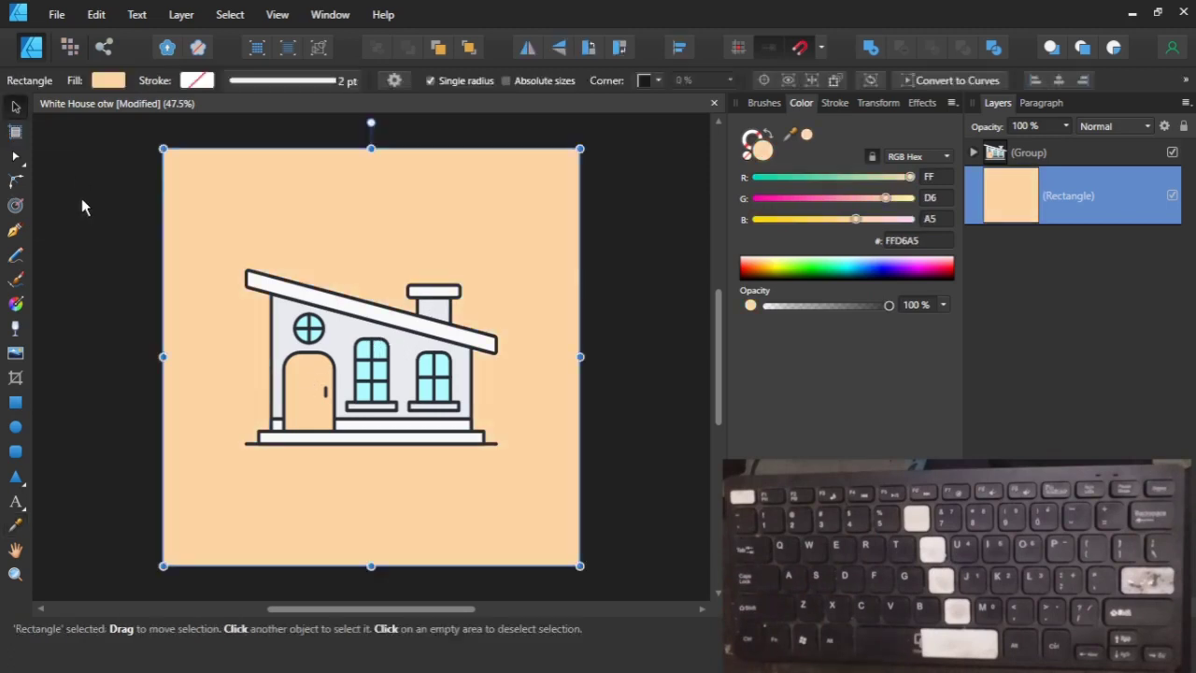
{"action": "left_click", "coordinate": [95, 355]}
{"action": "left_click", "coordinate": [356, 241]}
Fill the background rectangle with the off-white colour sampled from the sloped roof, and deselect it.
{"action": "key", "text": "i"}
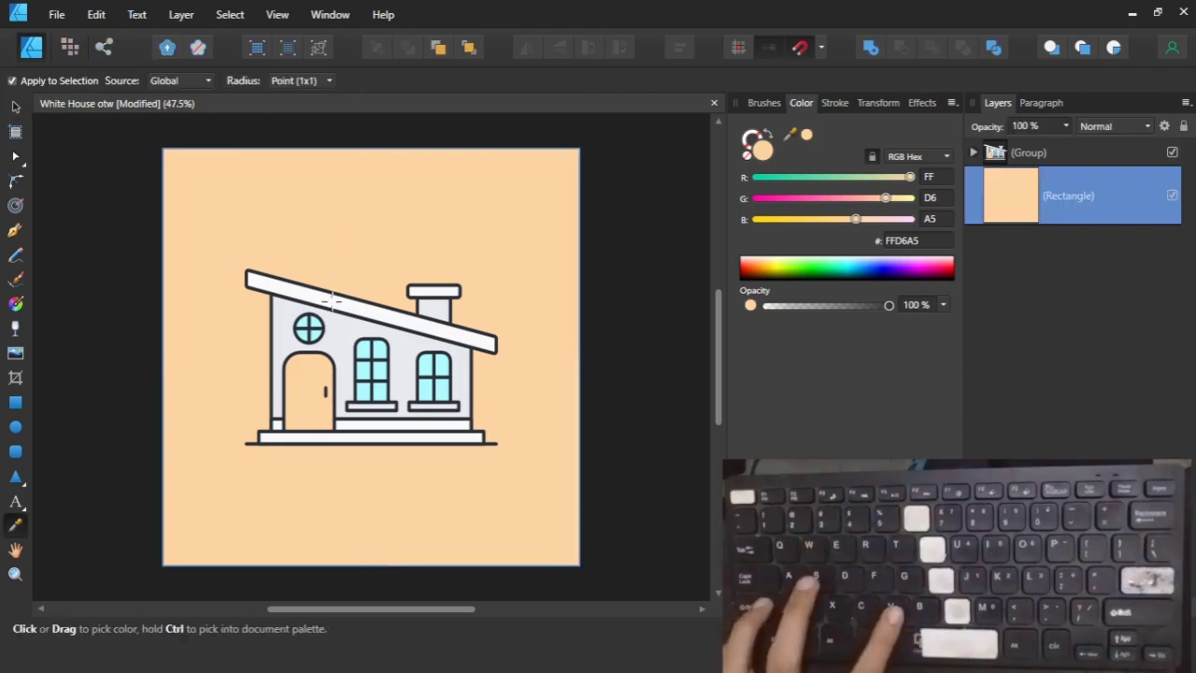
{"action": "left_click", "coordinate": [354, 297]}
{"action": "key", "text": "v"}
{"action": "left_click", "coordinate": [131, 326]}
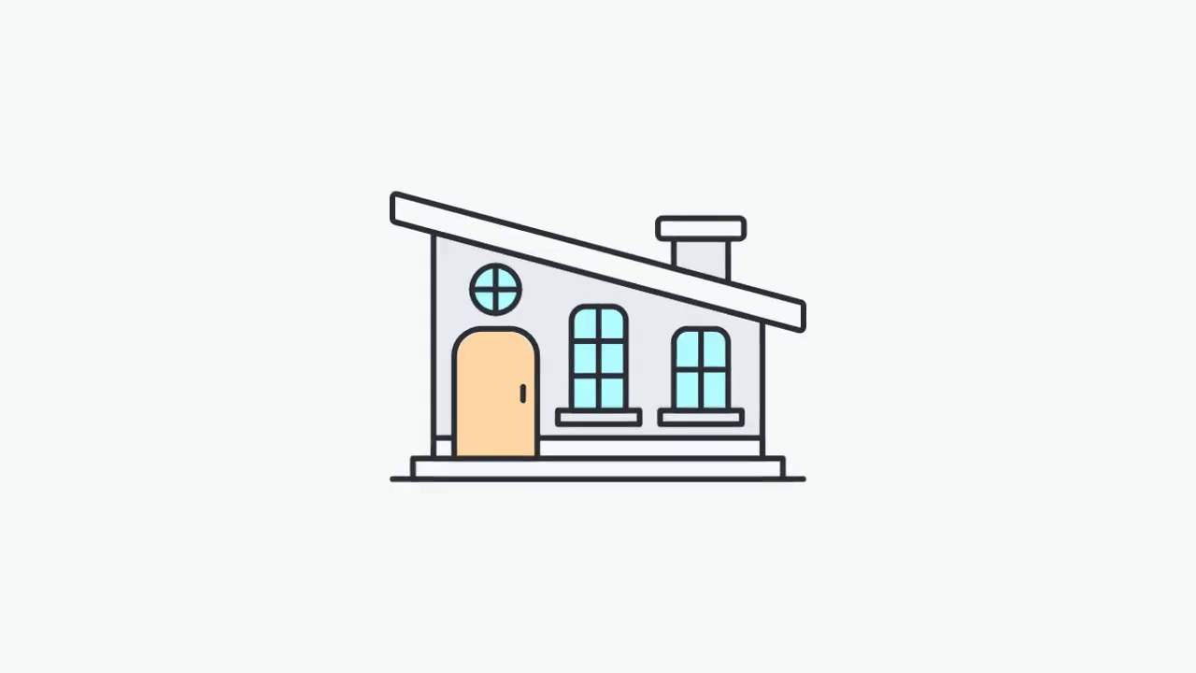